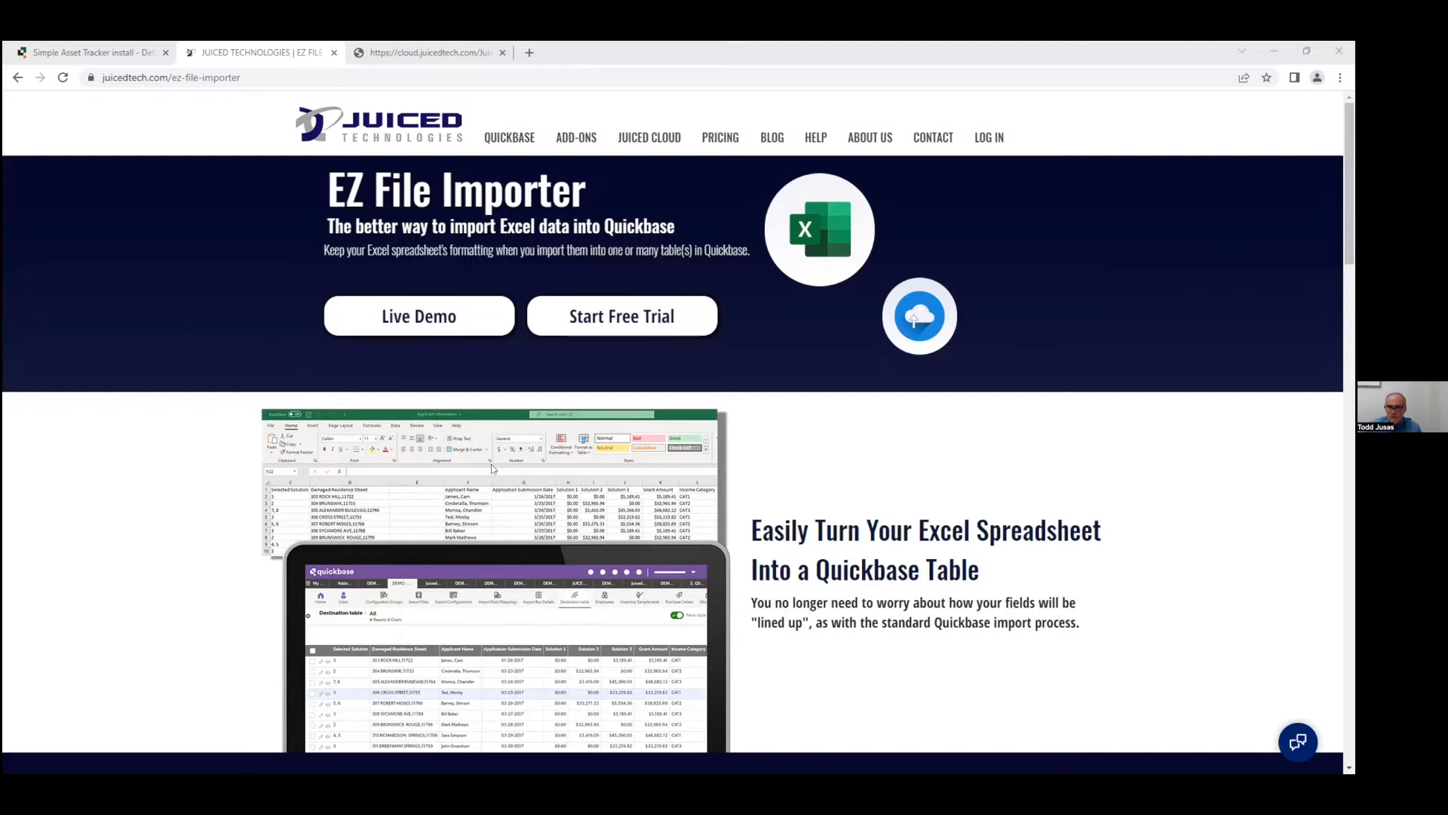
Scroll the EZ File Importer product page down, then switch to the Juiced Cloud sign-in tab.
{"action": "scroll", "coordinate": [740, 565], "scroll_direction": "down", "scroll_amount": 5}
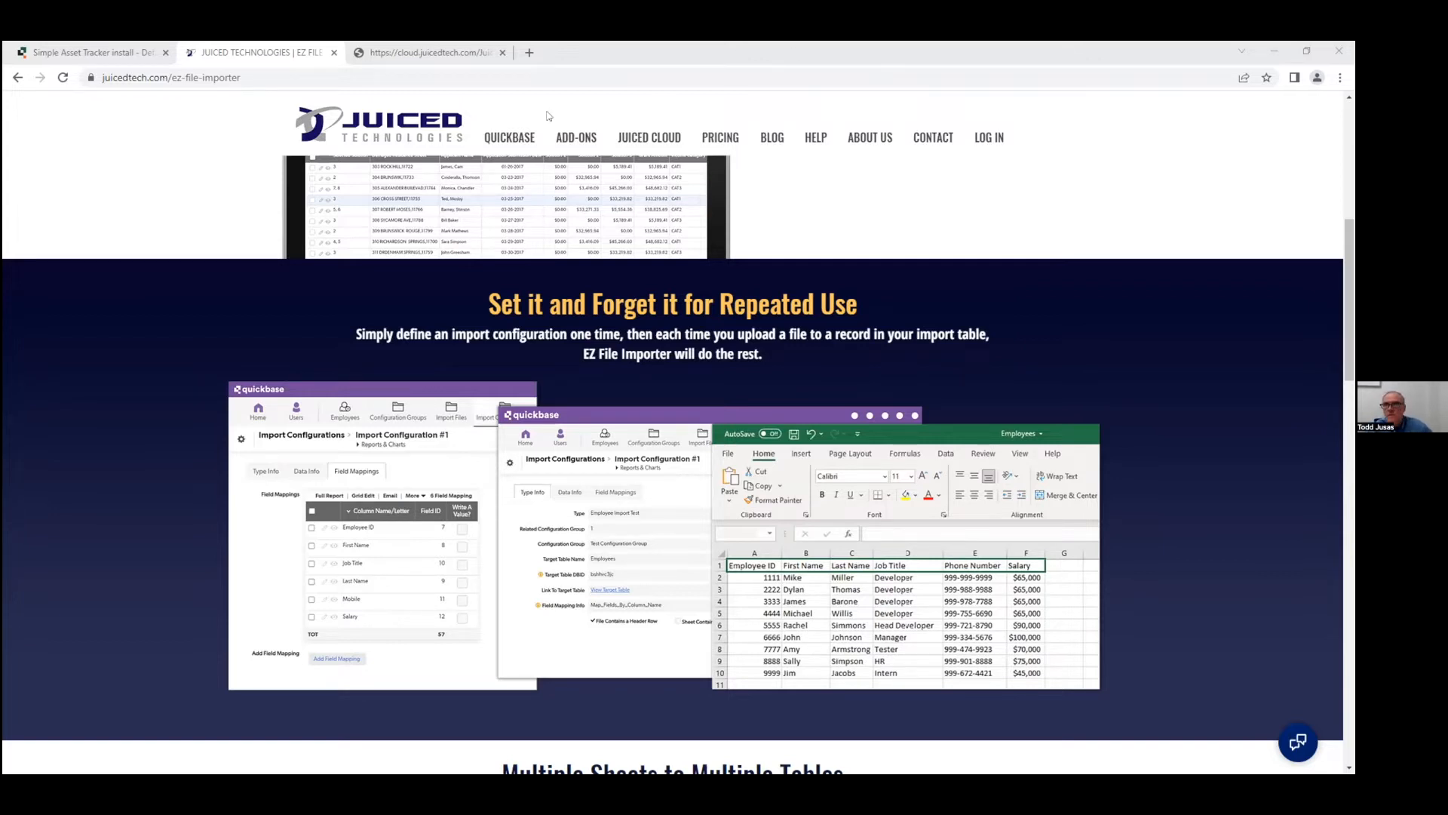
{"action": "left_click", "coordinate": [431, 52]}
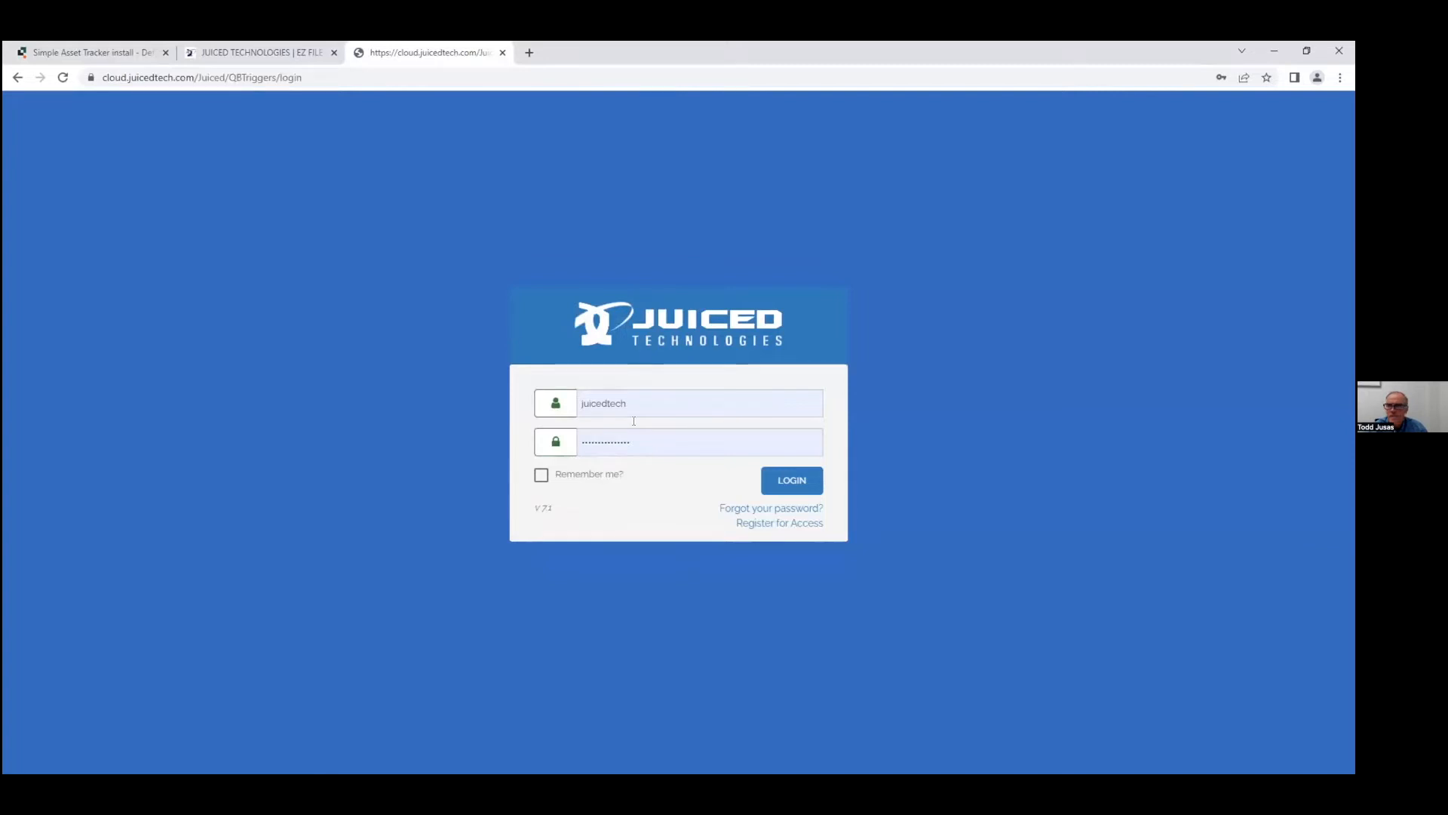
Log in, pick Juiced Technologies, Inc as company, open EZ File Importer, and view the new app.
{"action": "left_click", "coordinate": [790, 482]}
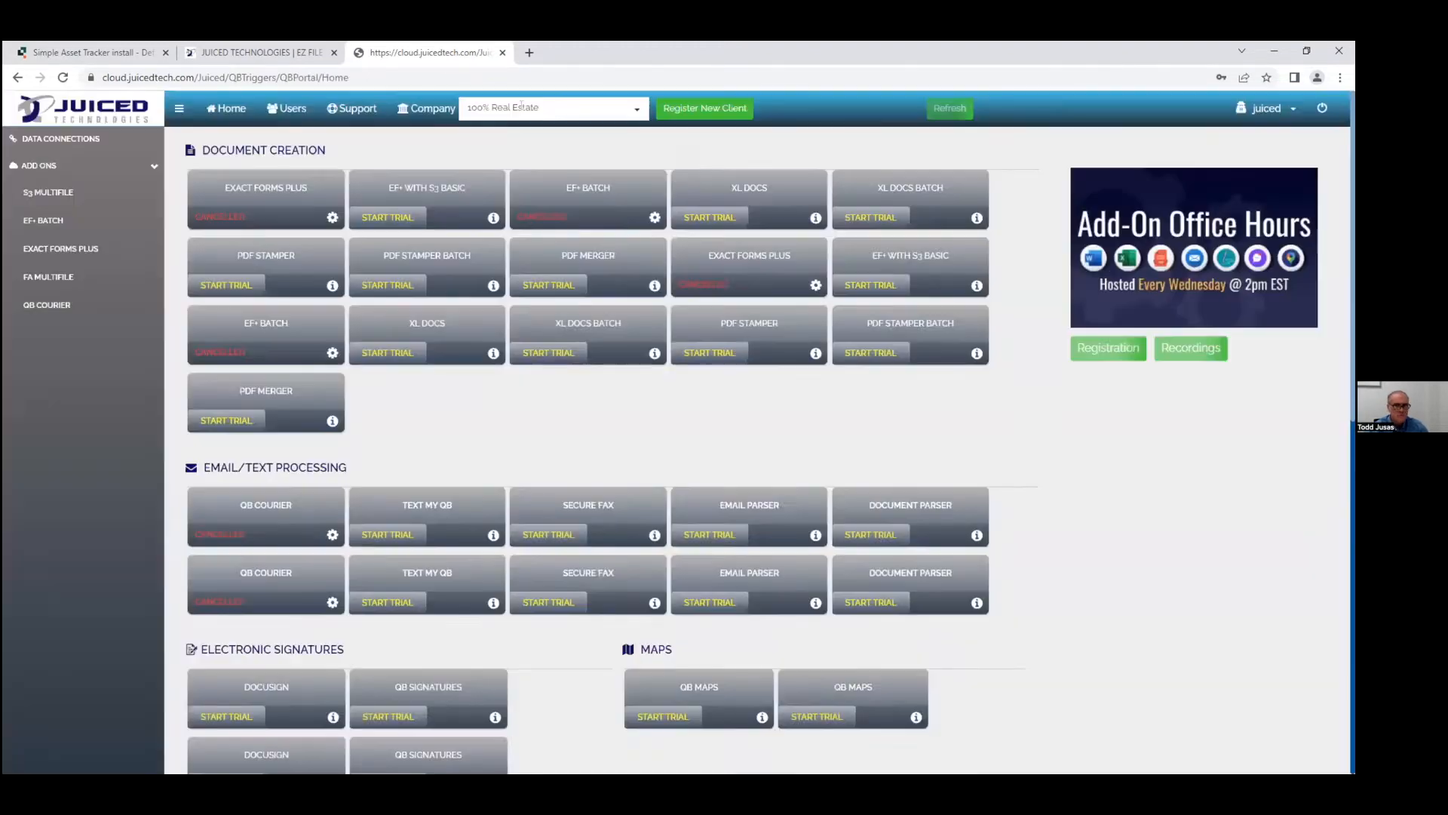
{"action": "left_click", "coordinate": [522, 112]}
{"action": "type", "text": "jui"}
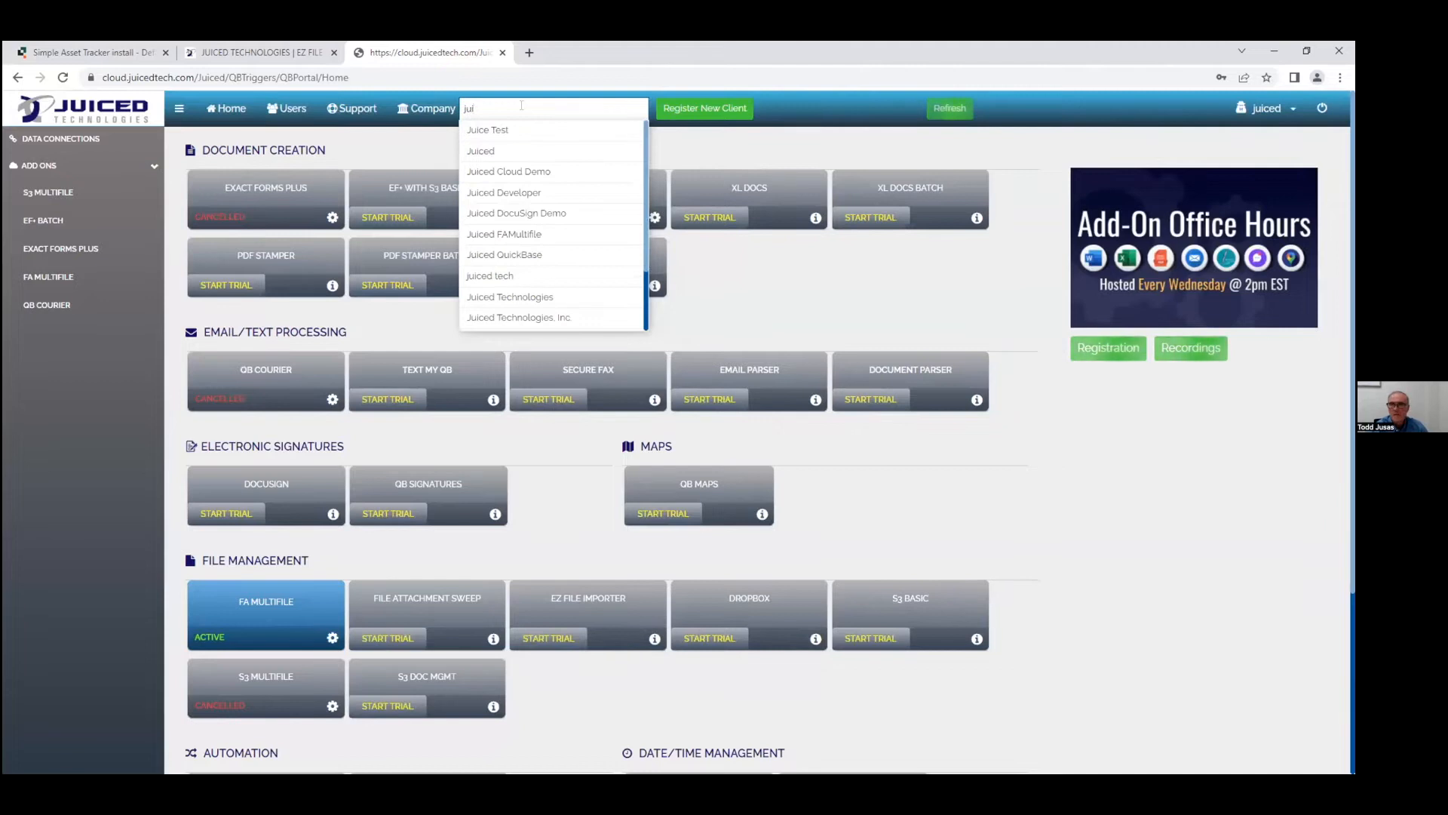
{"action": "left_click", "coordinate": [544, 317]}
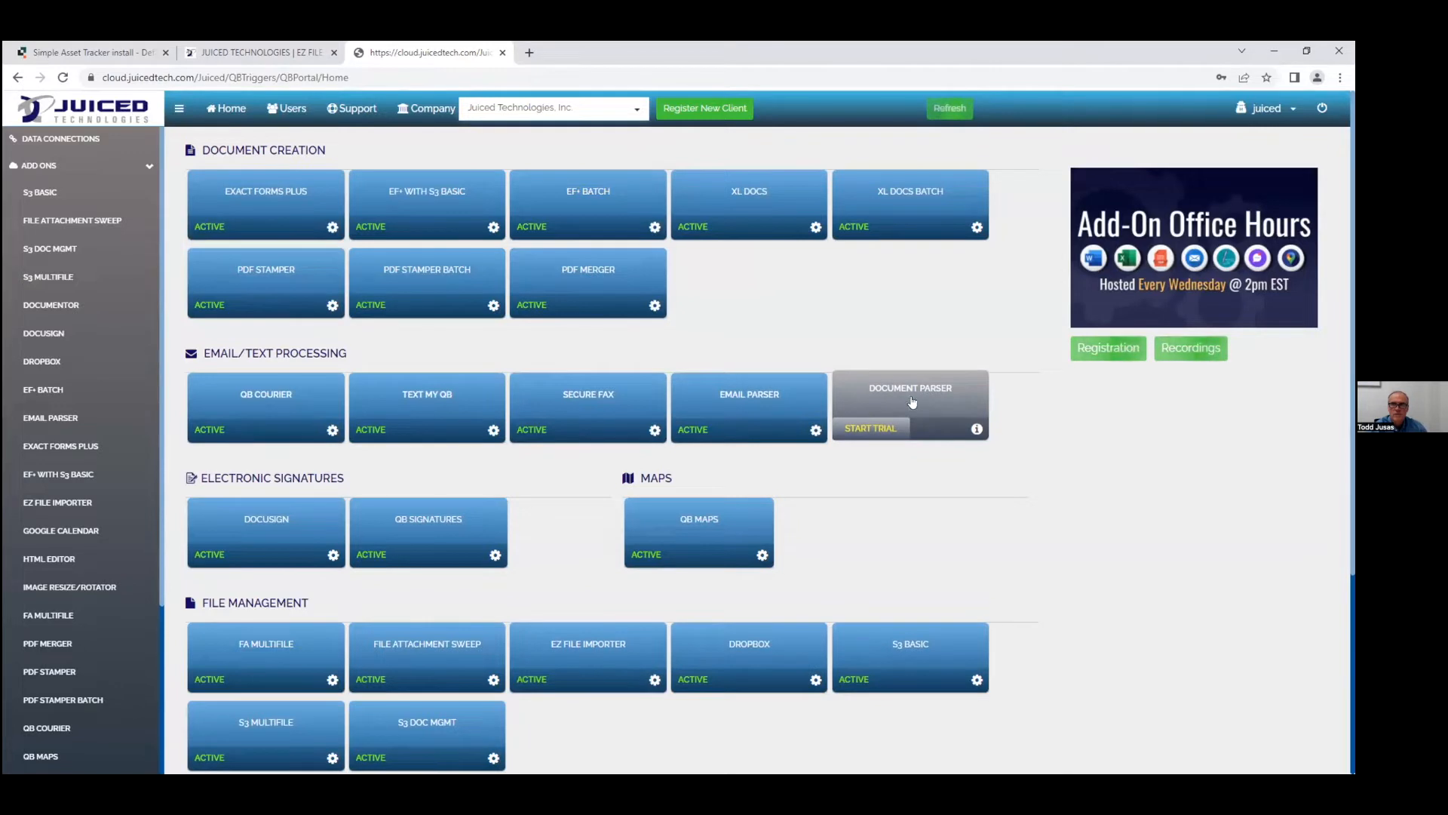
{"action": "left_click", "coordinate": [573, 650]}
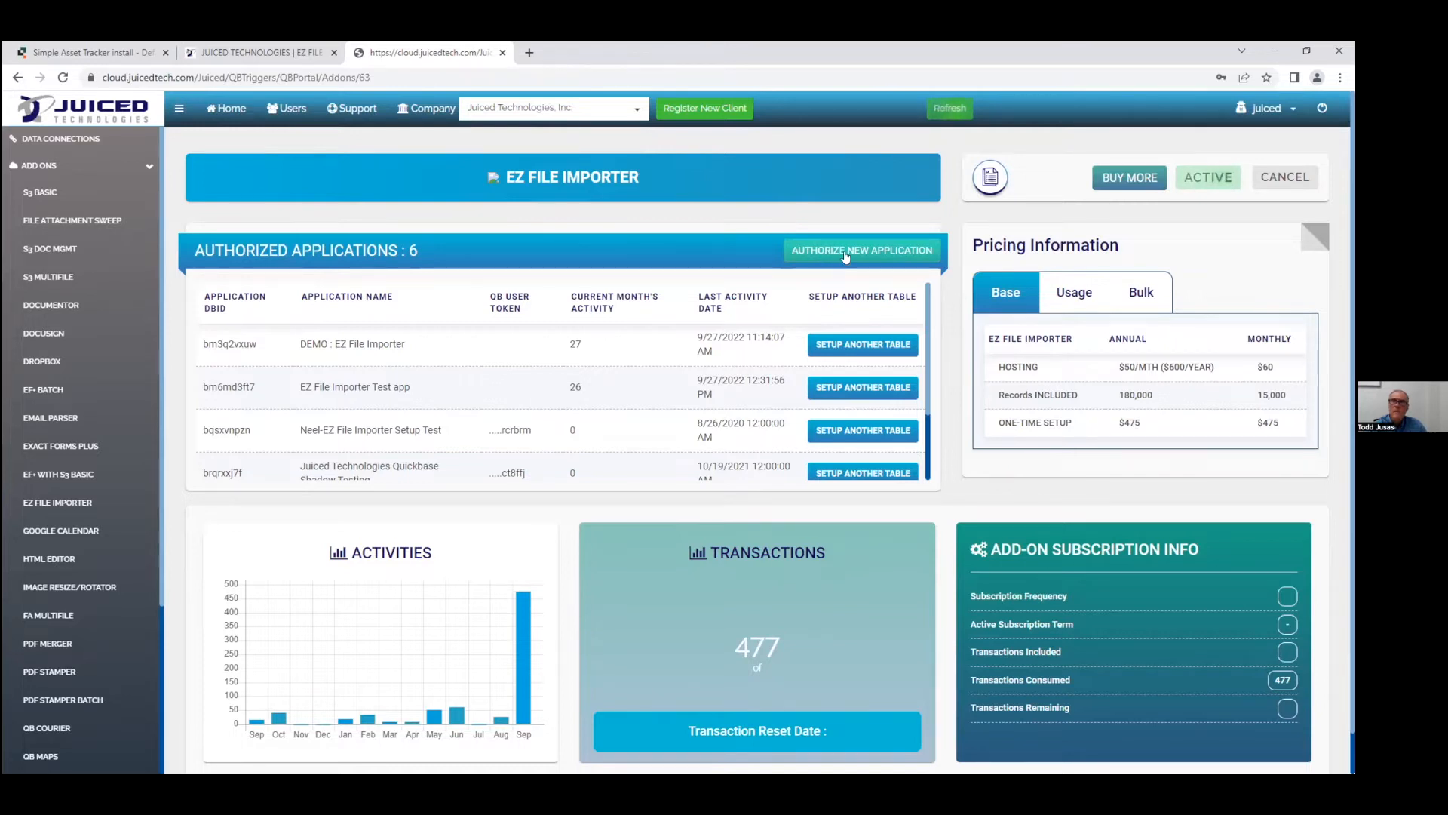
{"action": "left_click", "coordinate": [116, 56]}
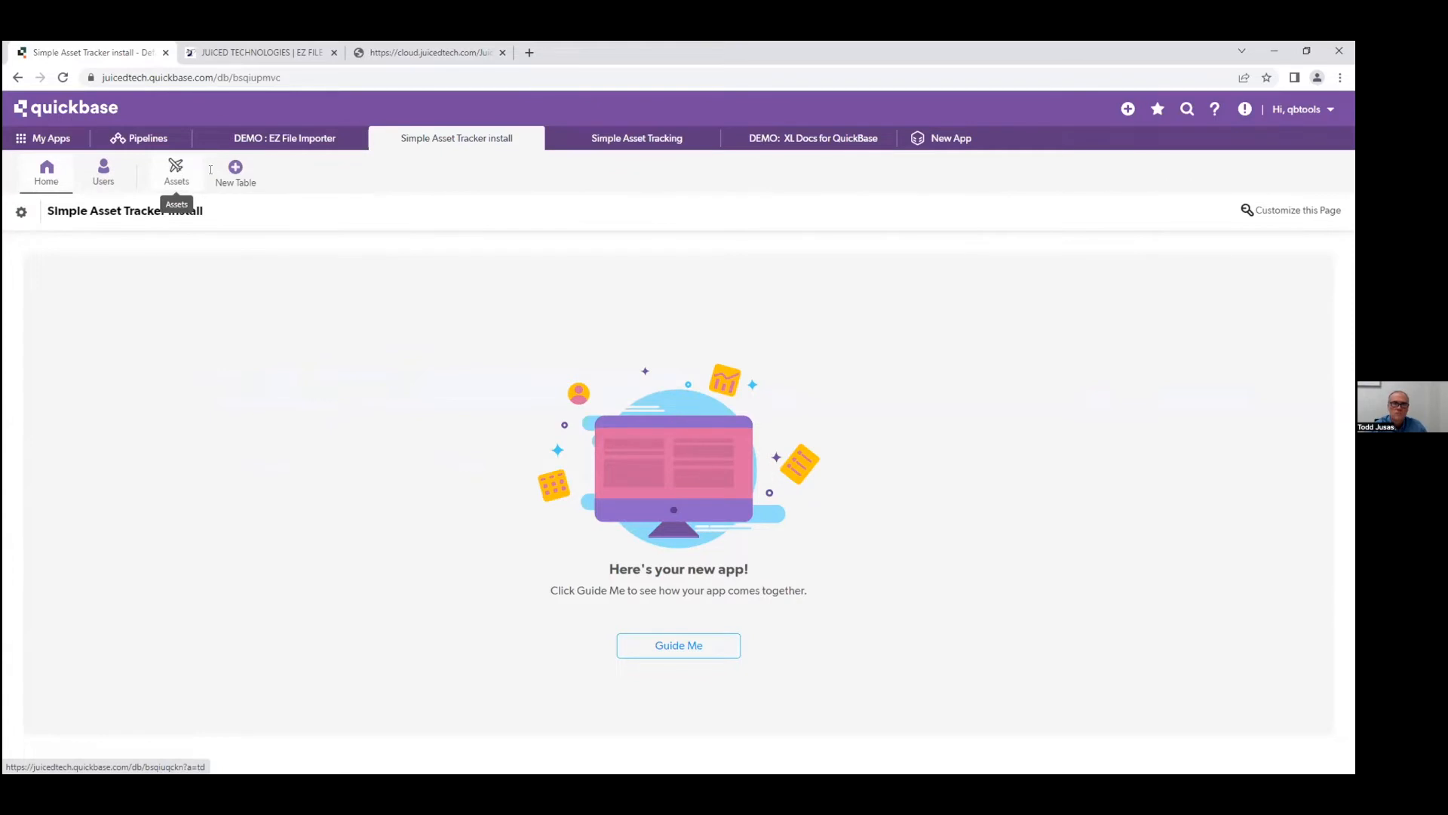
{"action": "left_click", "coordinate": [436, 55]}
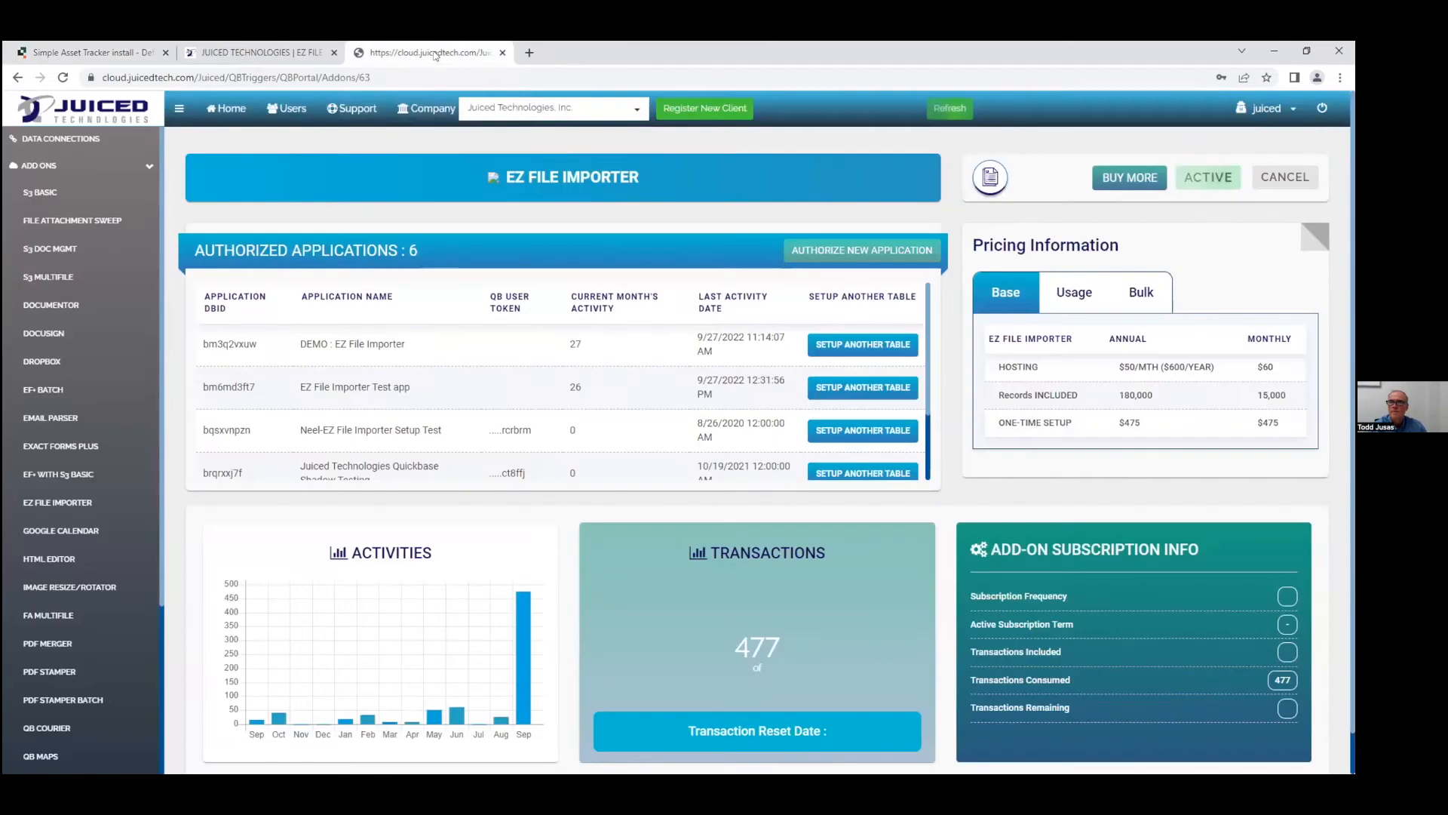
{"action": "left_click", "coordinate": [844, 249]}
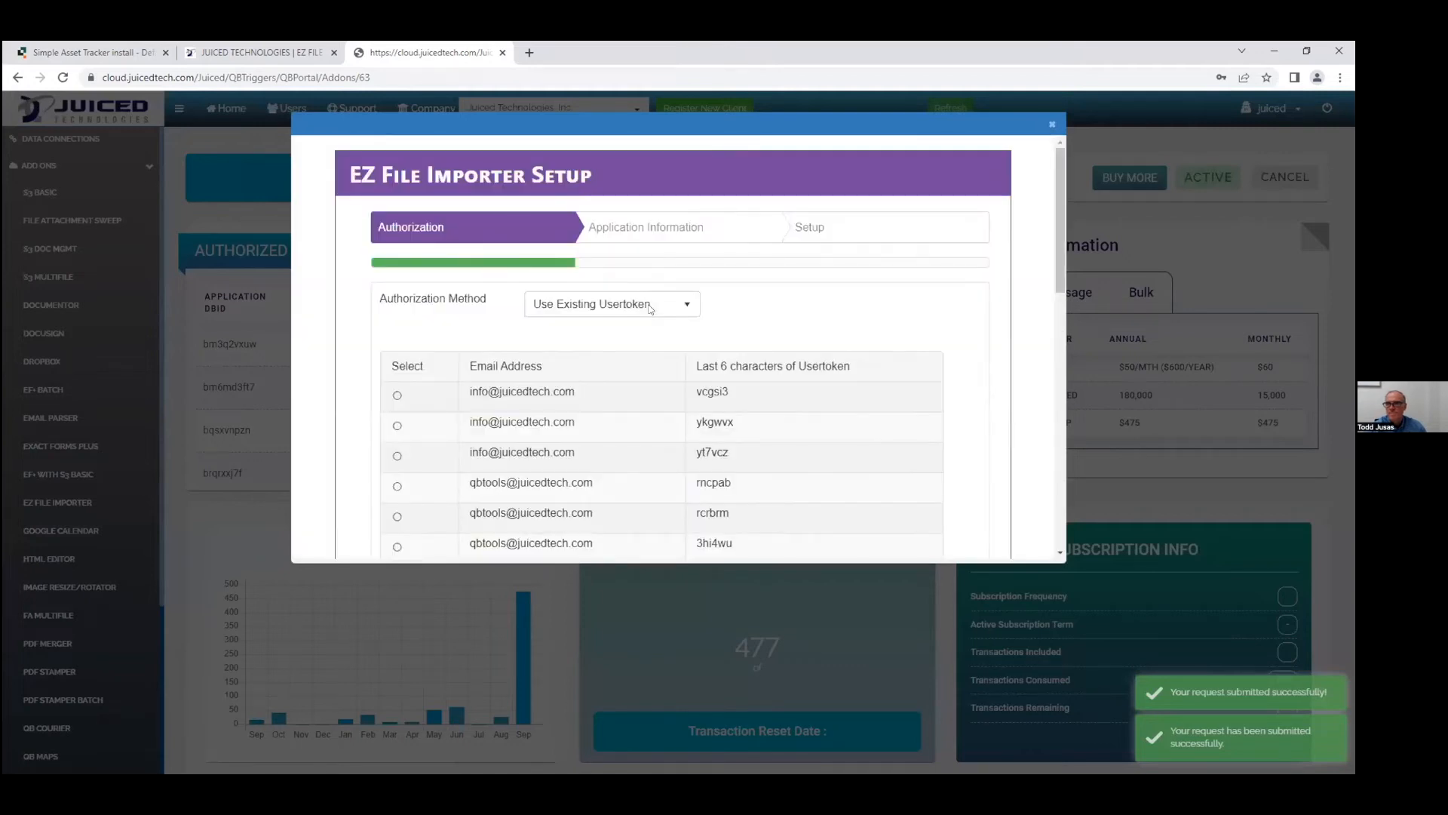
Authorize using an existing user token and continue to Application Information.
{"action": "scroll", "coordinate": [743, 368], "scroll_direction": "down", "scroll_amount": 2}
{"action": "scroll", "coordinate": [742, 368], "scroll_direction": "down", "scroll_amount": 2}
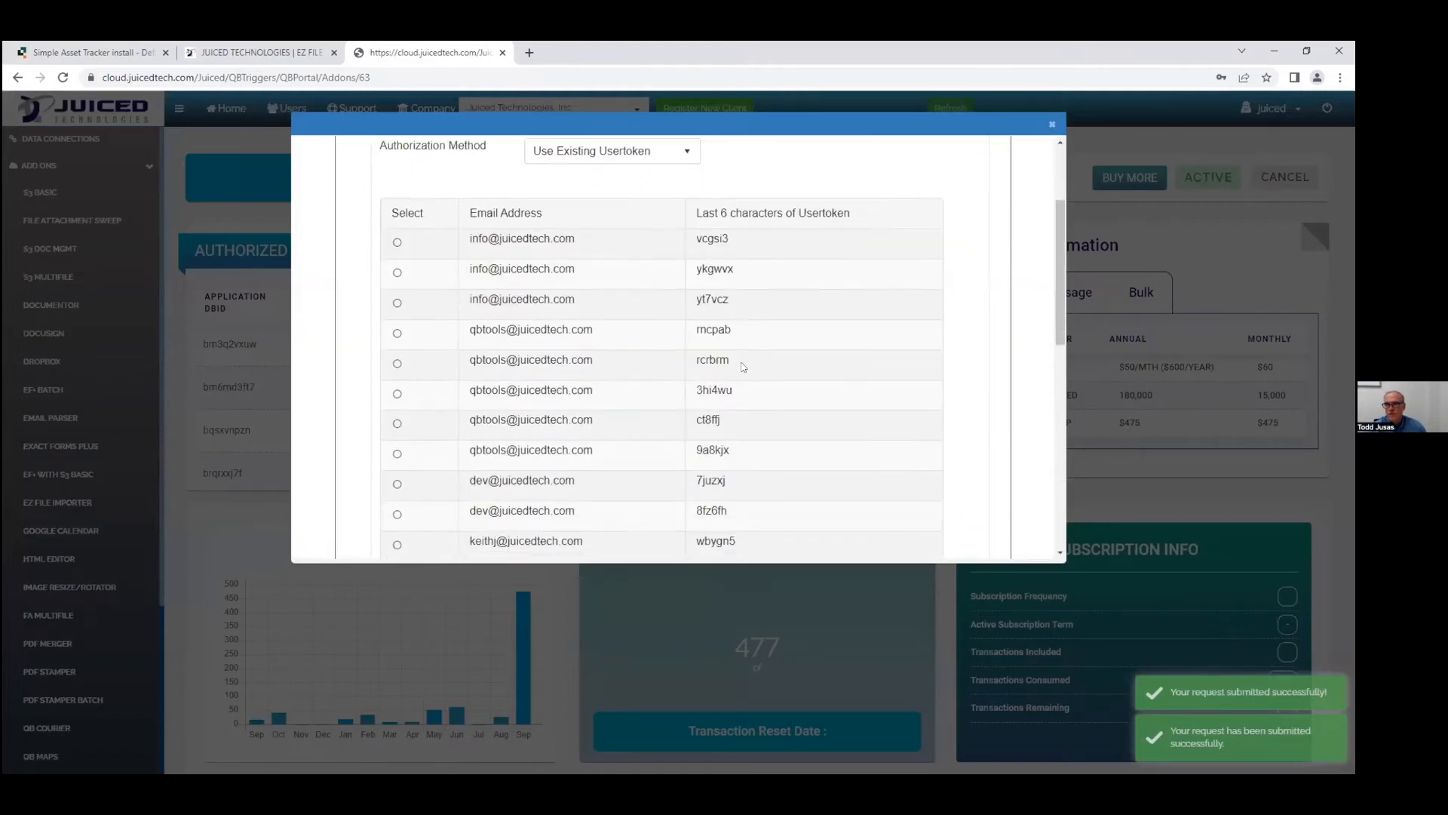
{"action": "left_click", "coordinate": [397, 329]}
{"action": "scroll", "coordinate": [841, 353], "scroll_direction": "down", "scroll_amount": 6}
{"action": "scroll", "coordinate": [845, 374], "scroll_direction": "down", "scroll_amount": 1}
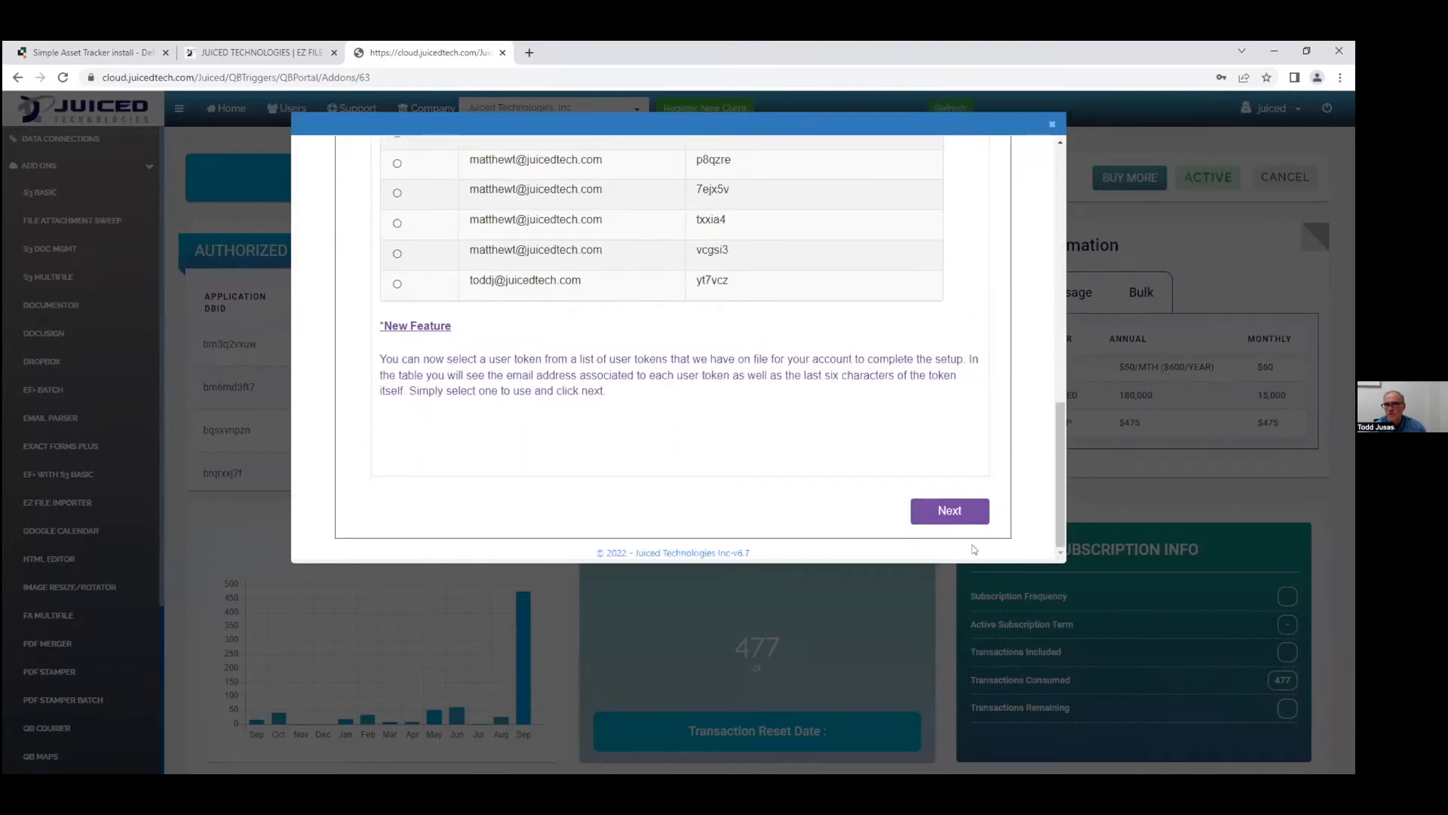
{"action": "left_click", "coordinate": [946, 512]}
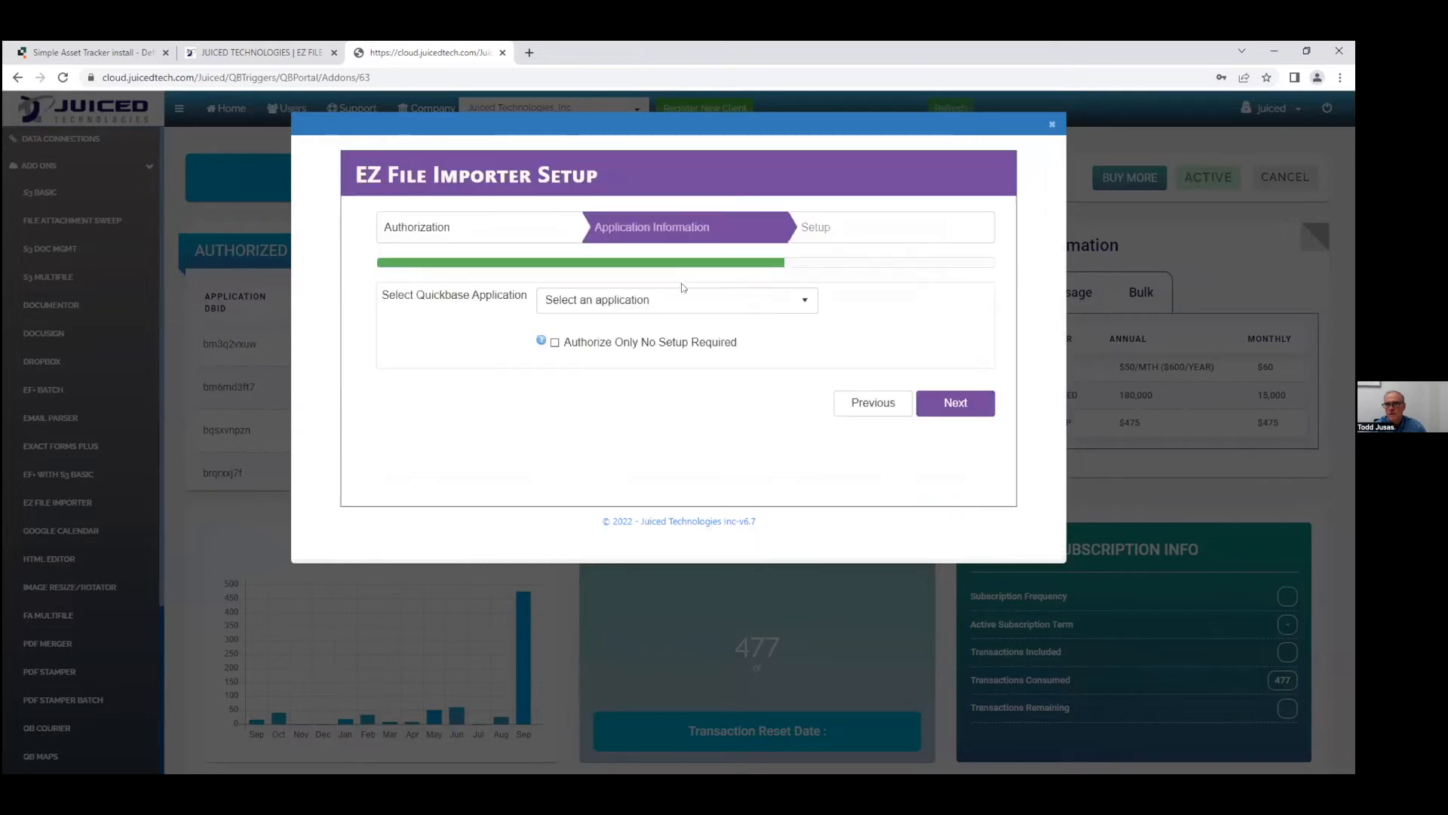
Select the 'Simple Asset Tracker install' application and continue to the Setup step.
{"action": "left_click", "coordinate": [683, 300]}
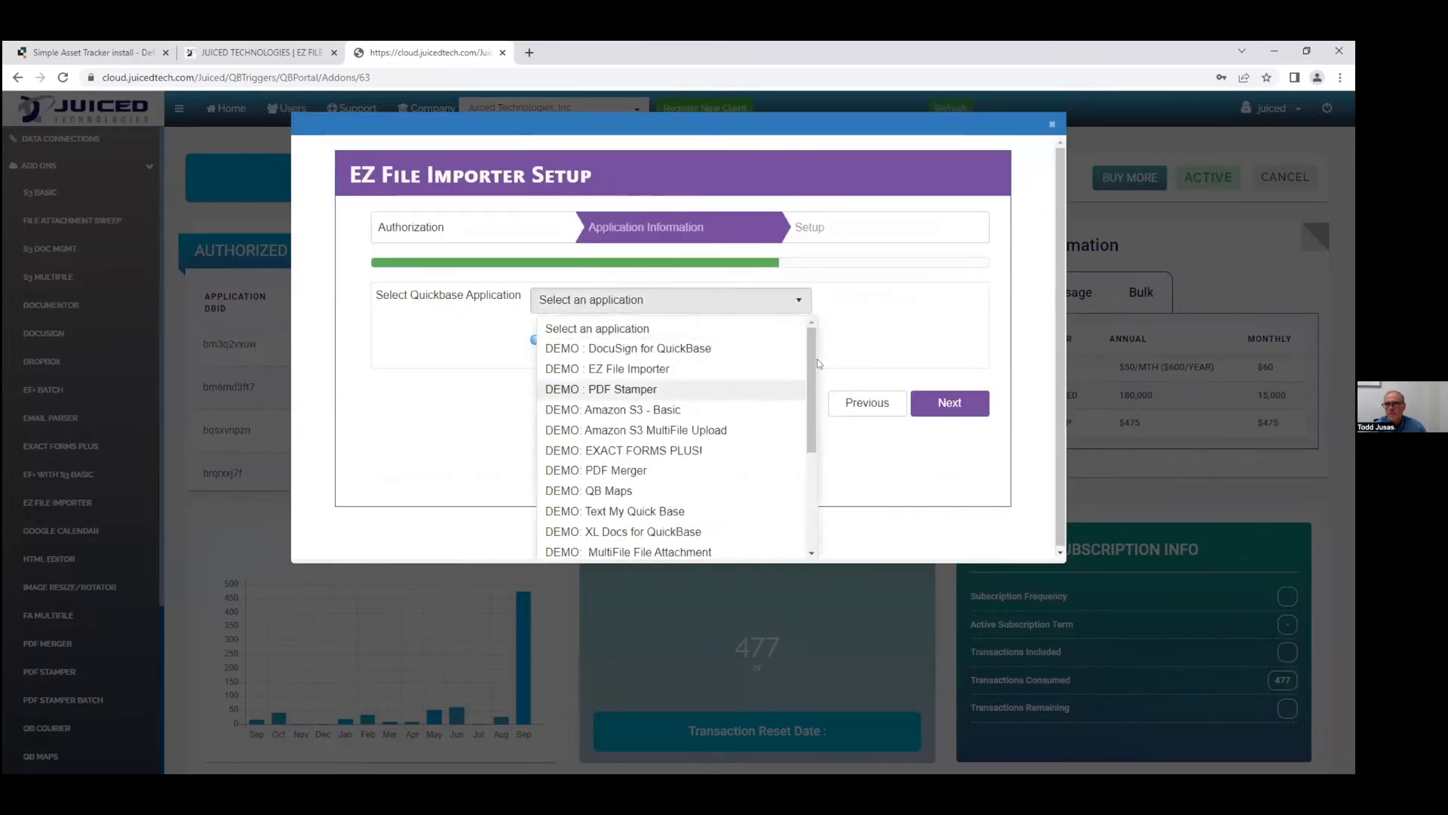
{"action": "scroll", "coordinate": [784, 481], "scroll_direction": "down", "scroll_amount": 3}
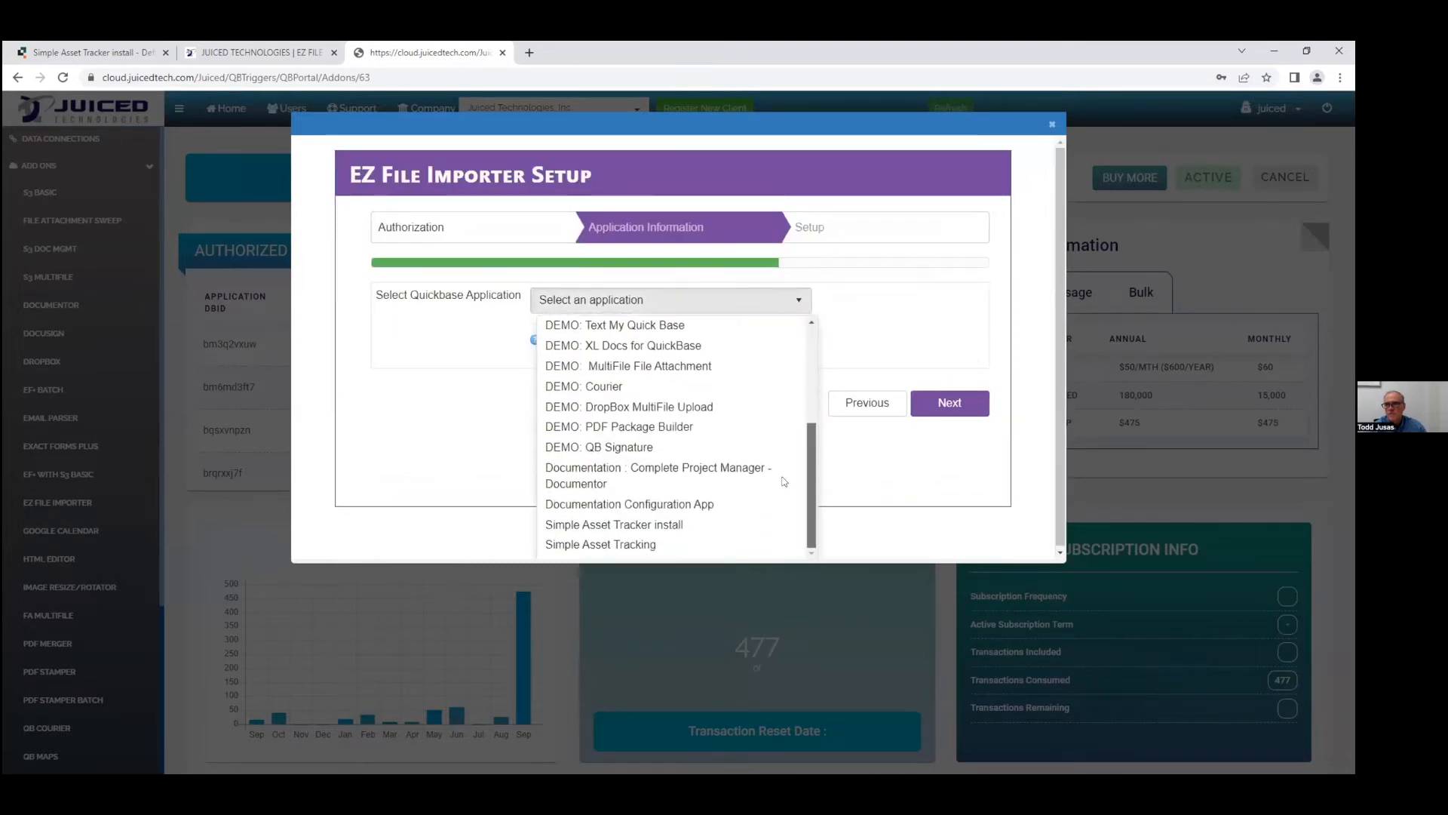
{"action": "left_click", "coordinate": [654, 525]}
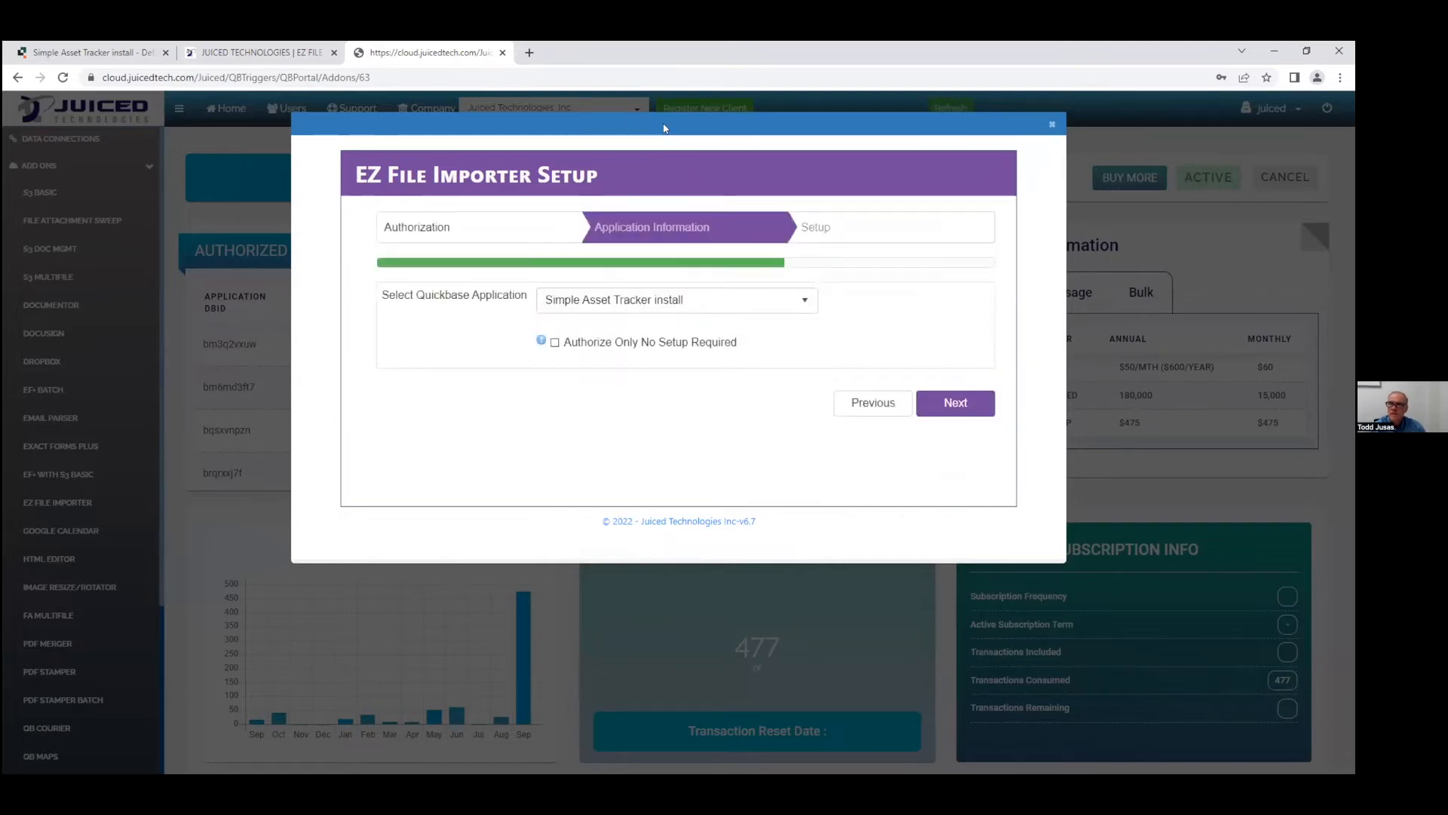
{"action": "left_click", "coordinate": [954, 402]}
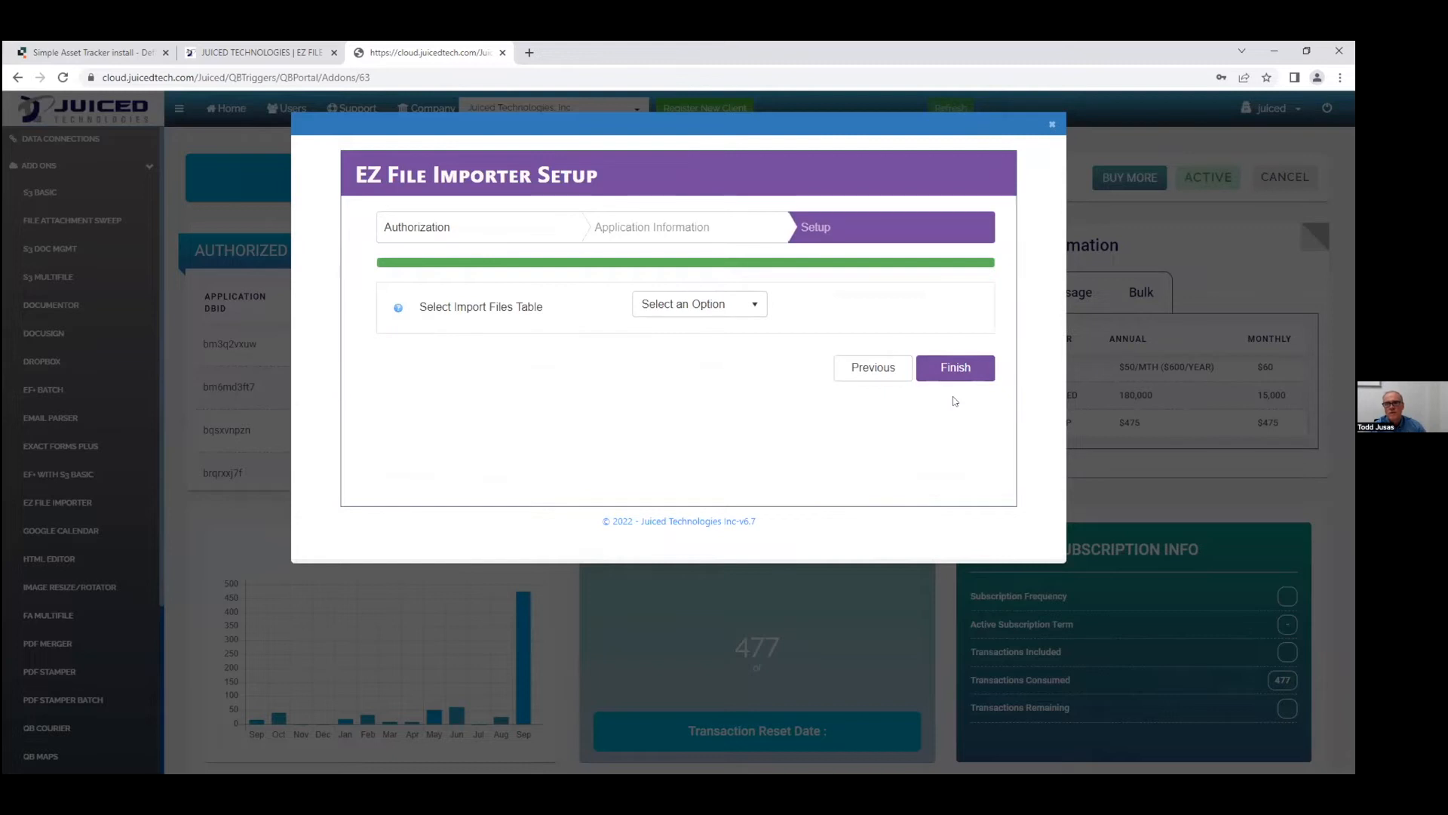
Choose Create New Table for the import files table and finish the setup.
{"action": "left_click", "coordinate": [680, 305]}
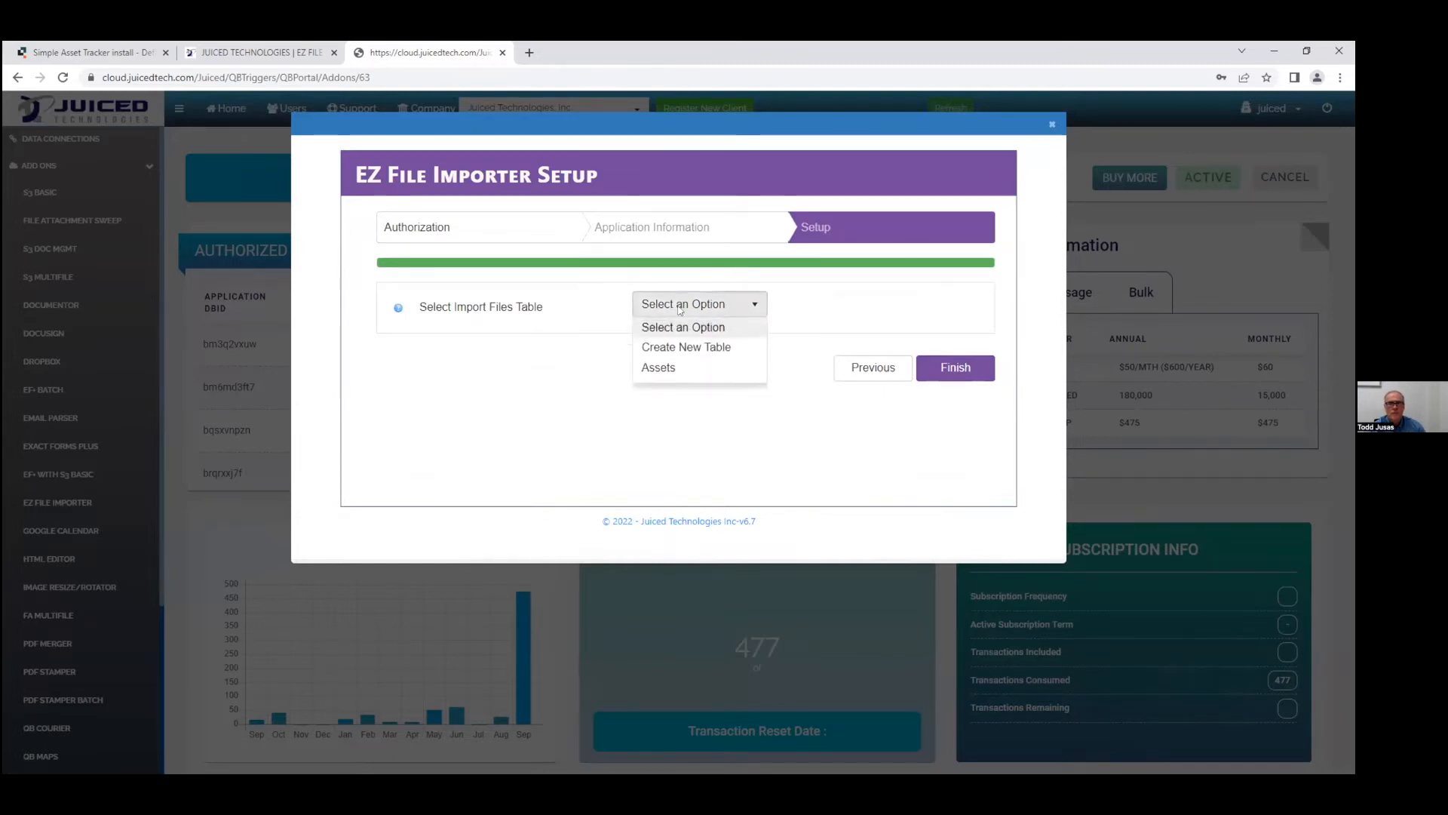
{"action": "left_click", "coordinate": [696, 353]}
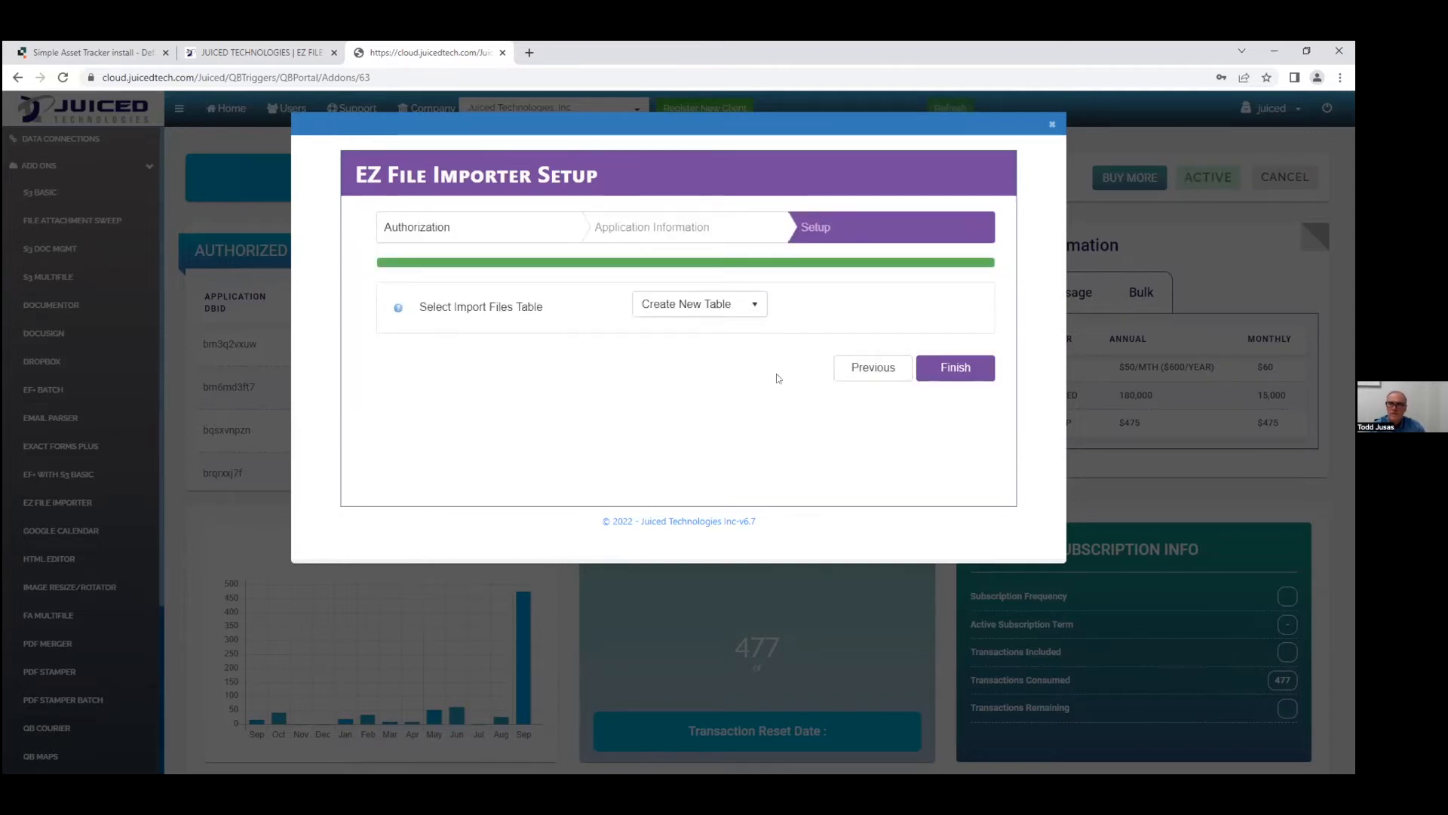
{"action": "left_click", "coordinate": [954, 367]}
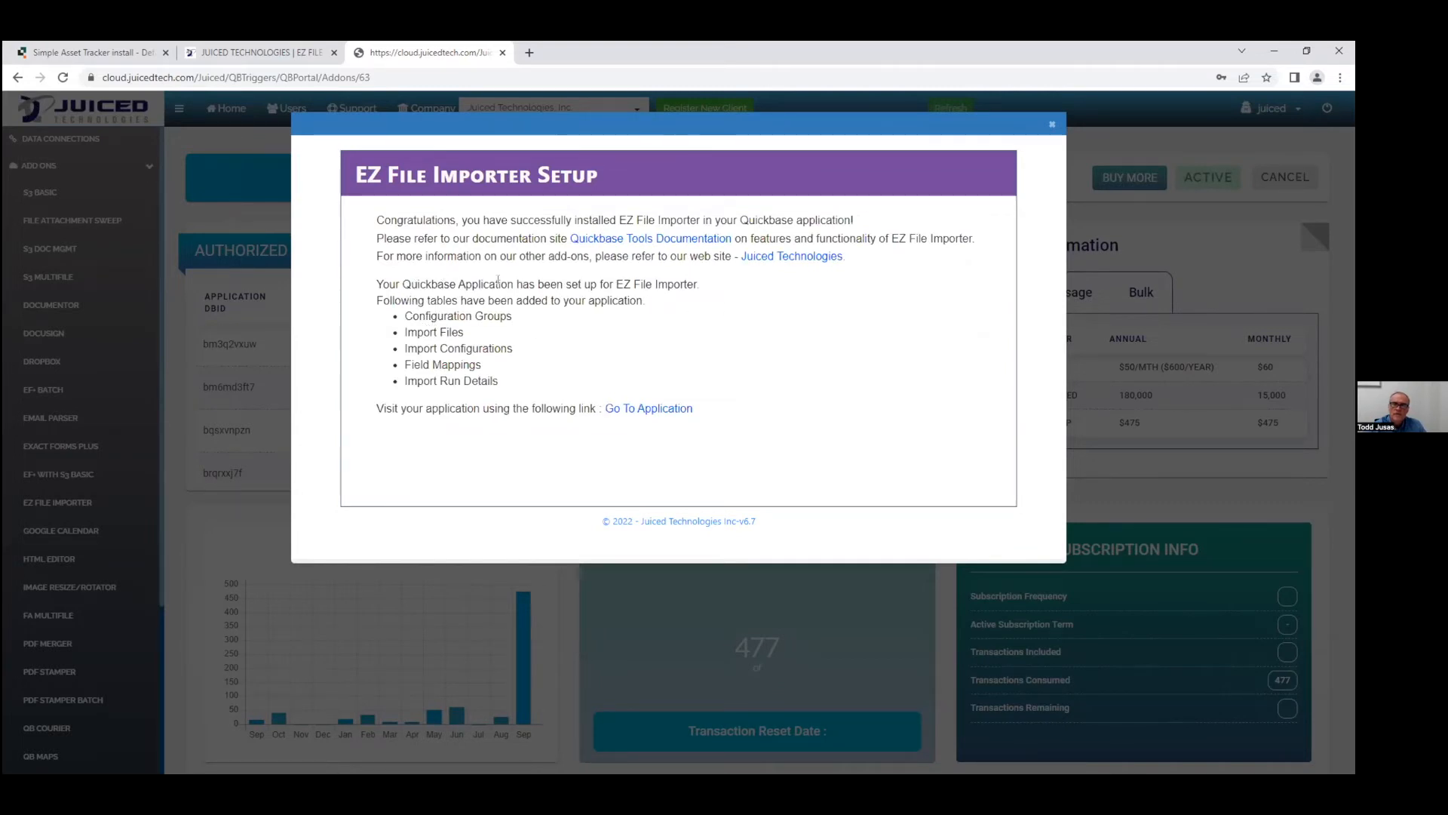
{"action": "left_click_drag", "start_coordinate": [612, 284], "coordinate": [674, 285]}
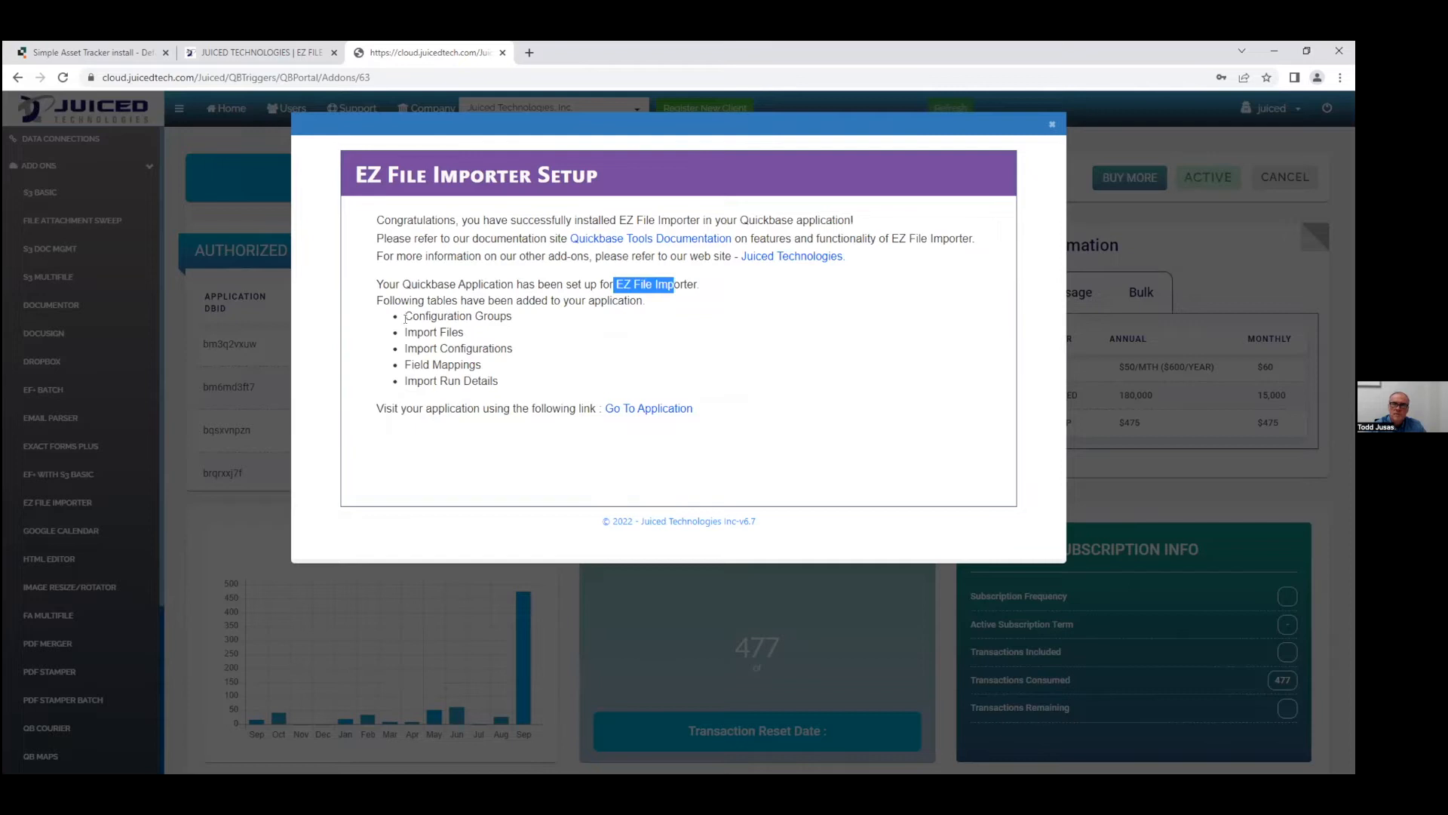
Review the five tables the installer added, then go to the Quickbase application.
{"action": "left_click_drag", "start_coordinate": [402, 315], "coordinate": [513, 388]}
{"action": "left_click", "coordinate": [509, 385]}
{"action": "left_click", "coordinate": [655, 411]}
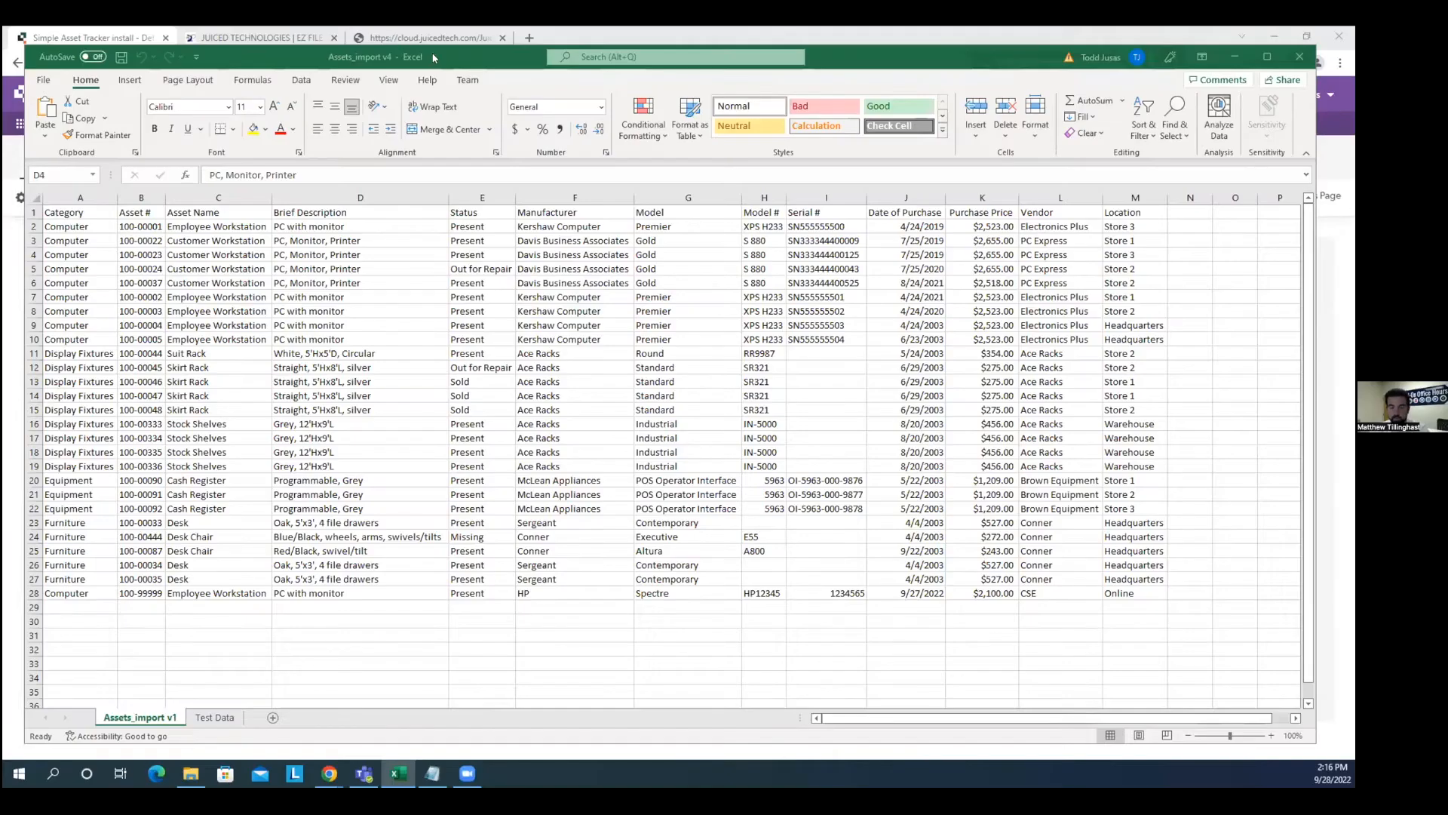
Review the Assets_import v4 sheet, widening column B, then return to Quickbase.
{"action": "left_click", "coordinate": [447, 58]}
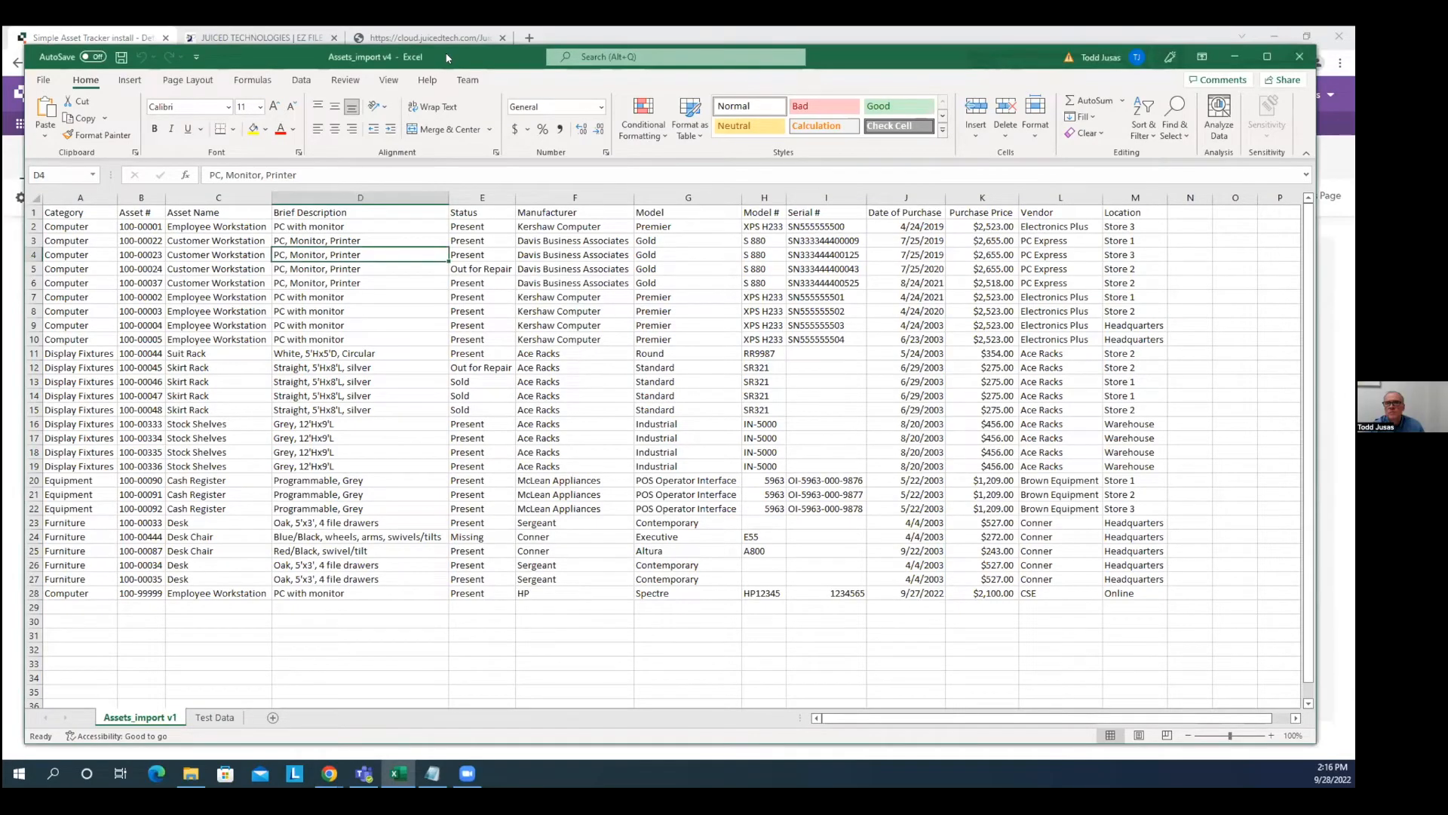
{"action": "left_click_drag", "start_coordinate": [444, 58], "coordinate": [440, 59]}
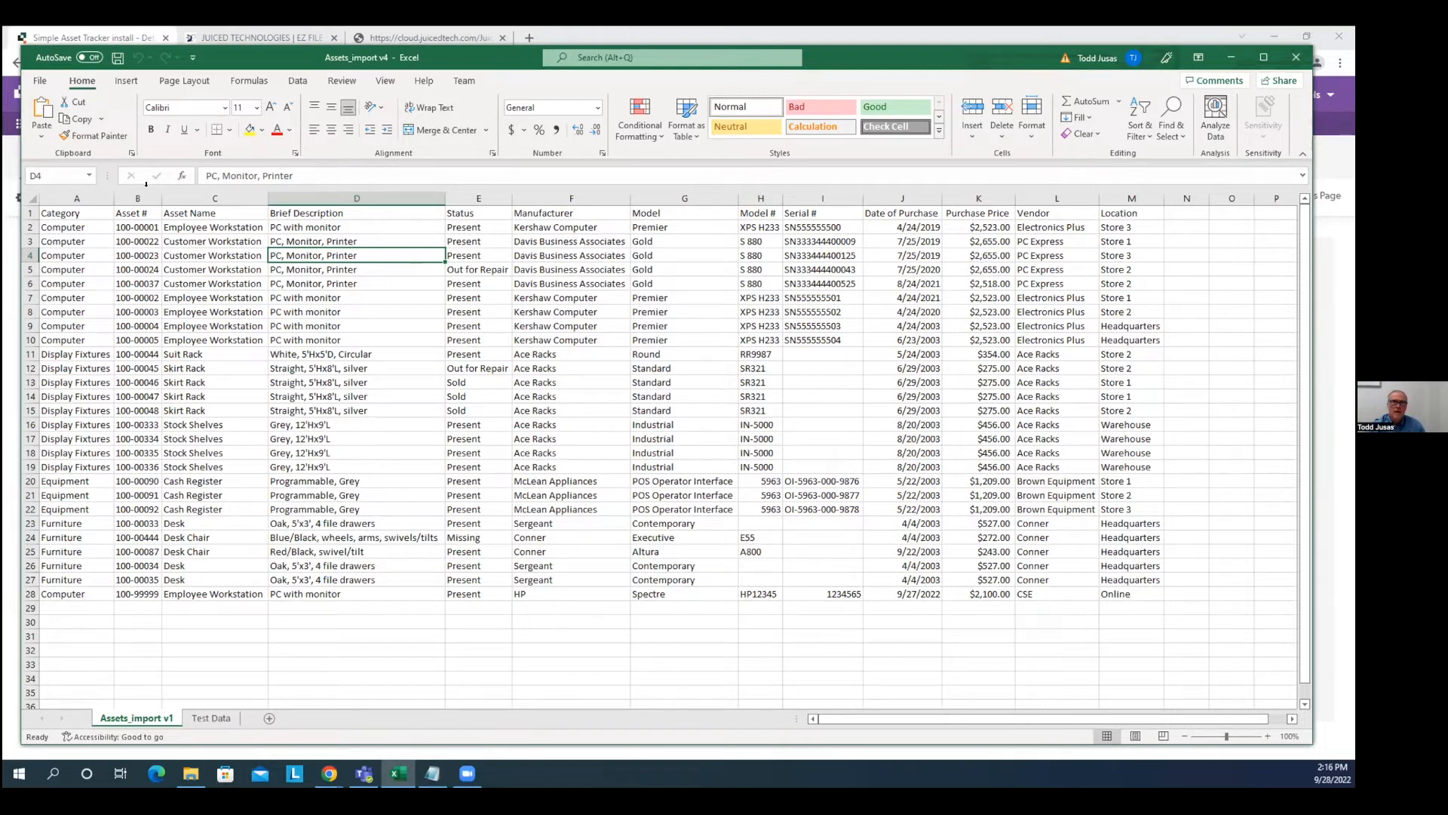
{"action": "left_click_drag", "start_coordinate": [157, 197], "coordinate": [176, 197]}
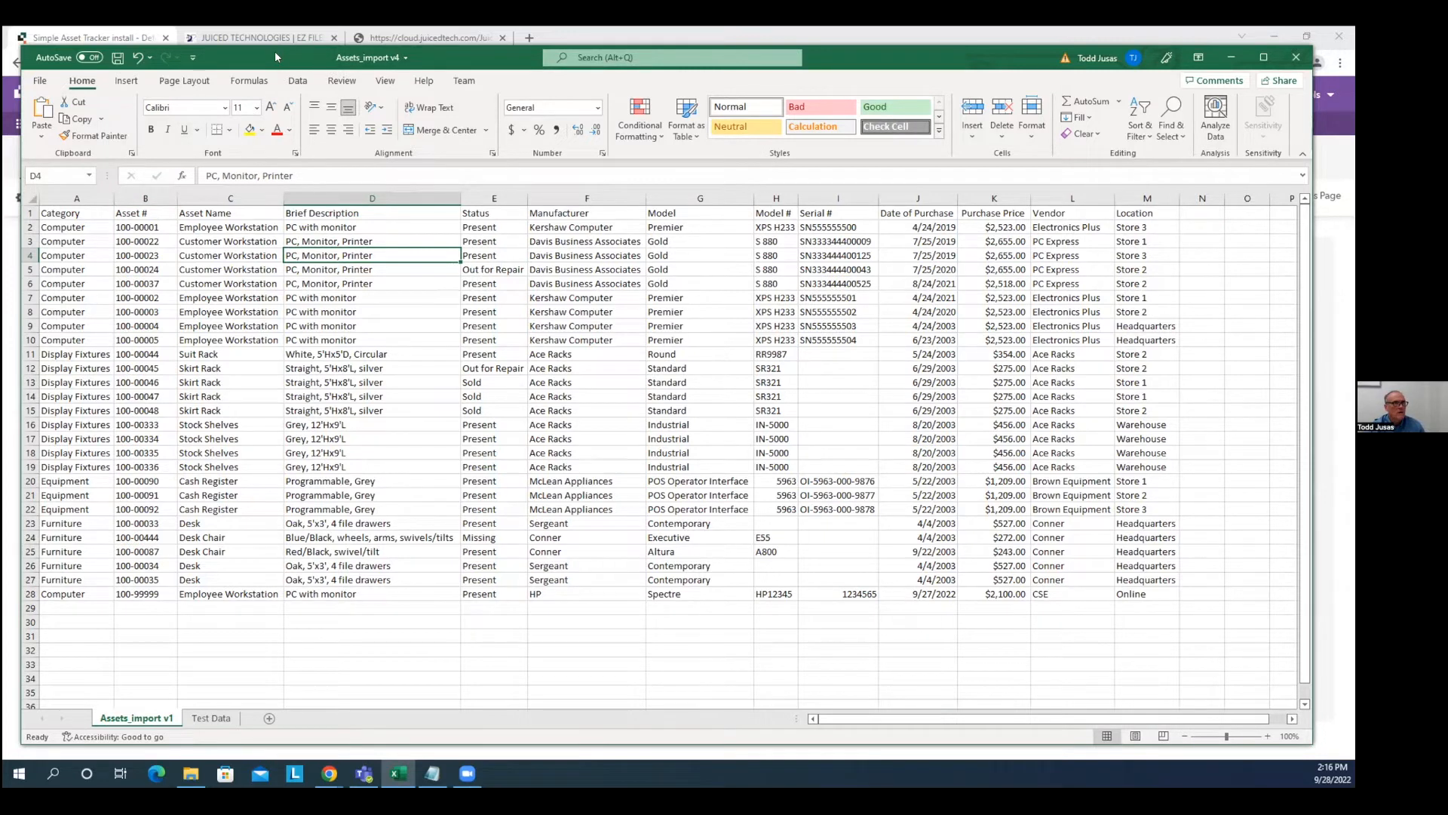
{"action": "key", "text": "alt+Tab"}
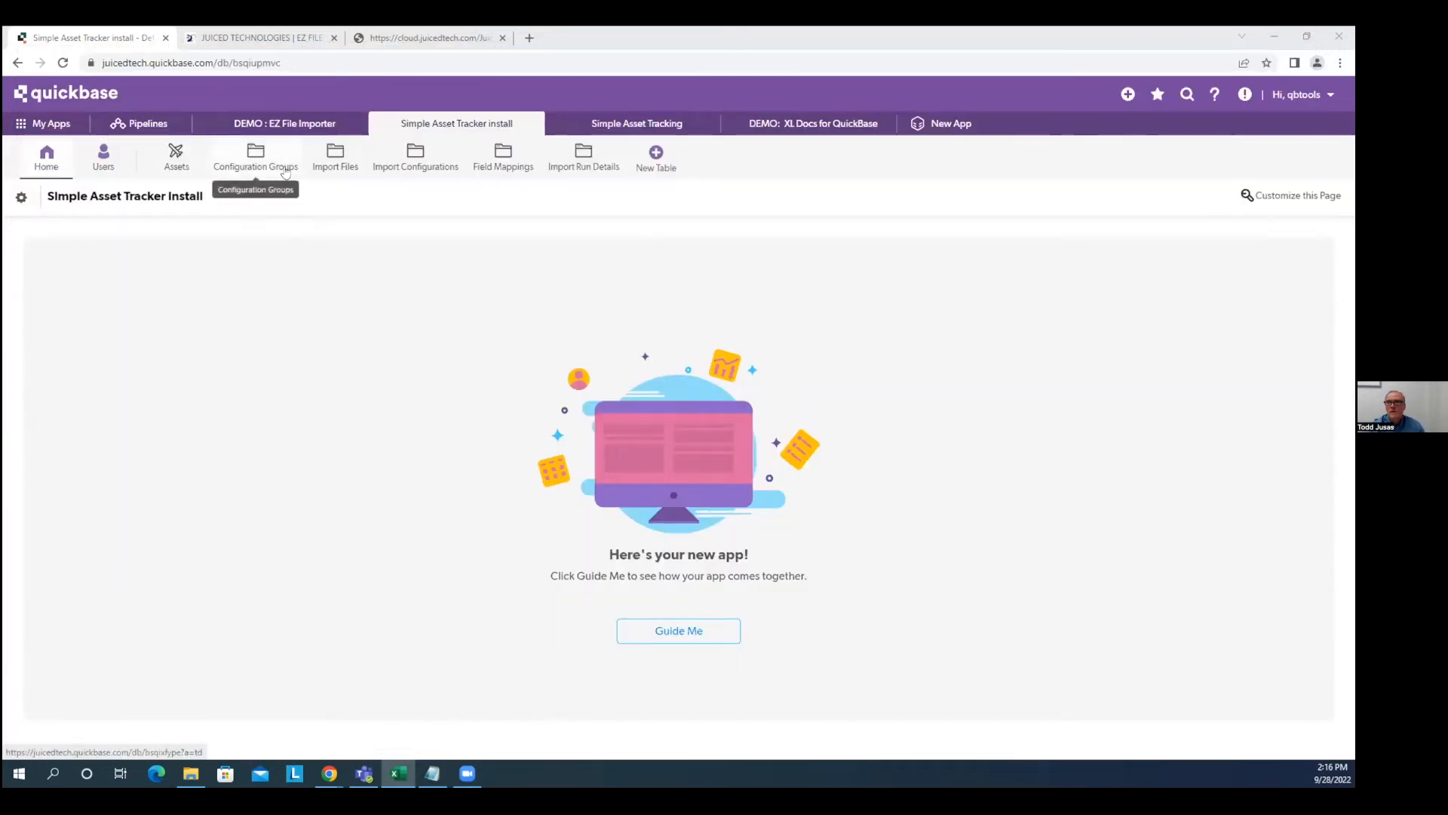
Switch to the Simple Asset Tracking app and show its Configuration Groups table.
{"action": "left_click", "coordinate": [613, 127]}
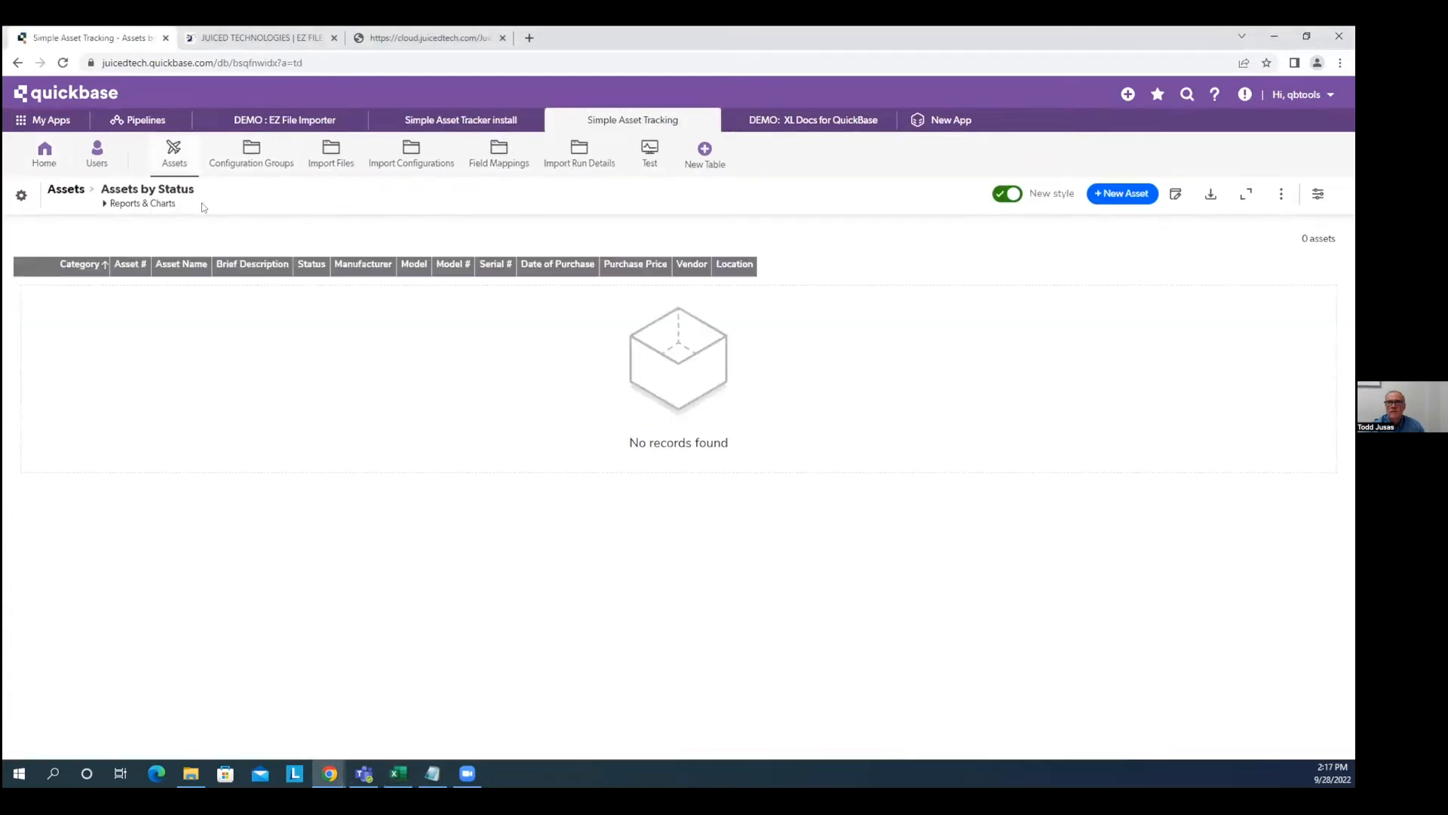
{"action": "left_click", "coordinate": [252, 161]}
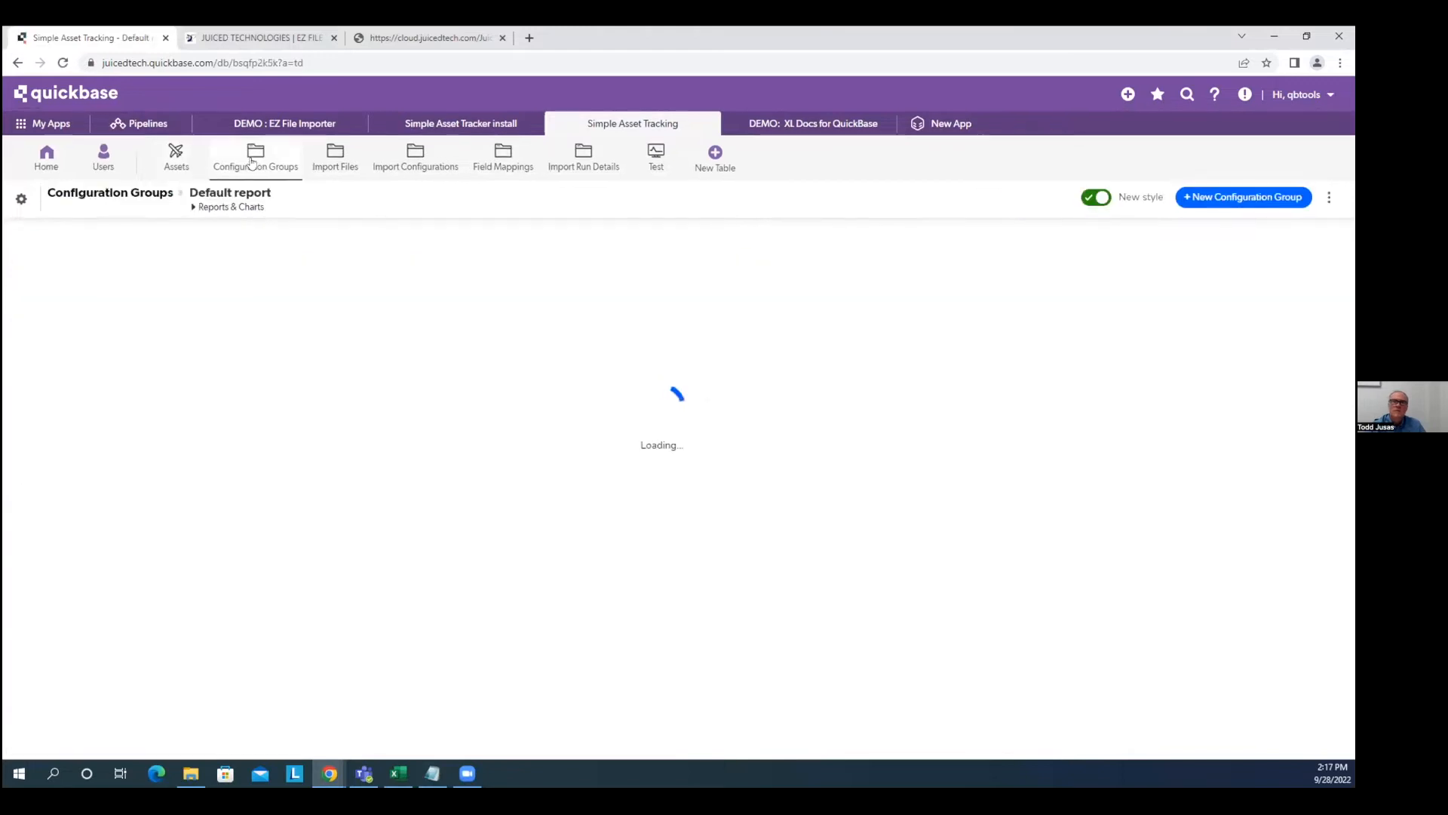
Add and save a configuration group named 'Import Assets file', then start an import configuration.
{"action": "left_click", "coordinate": [1095, 193]}
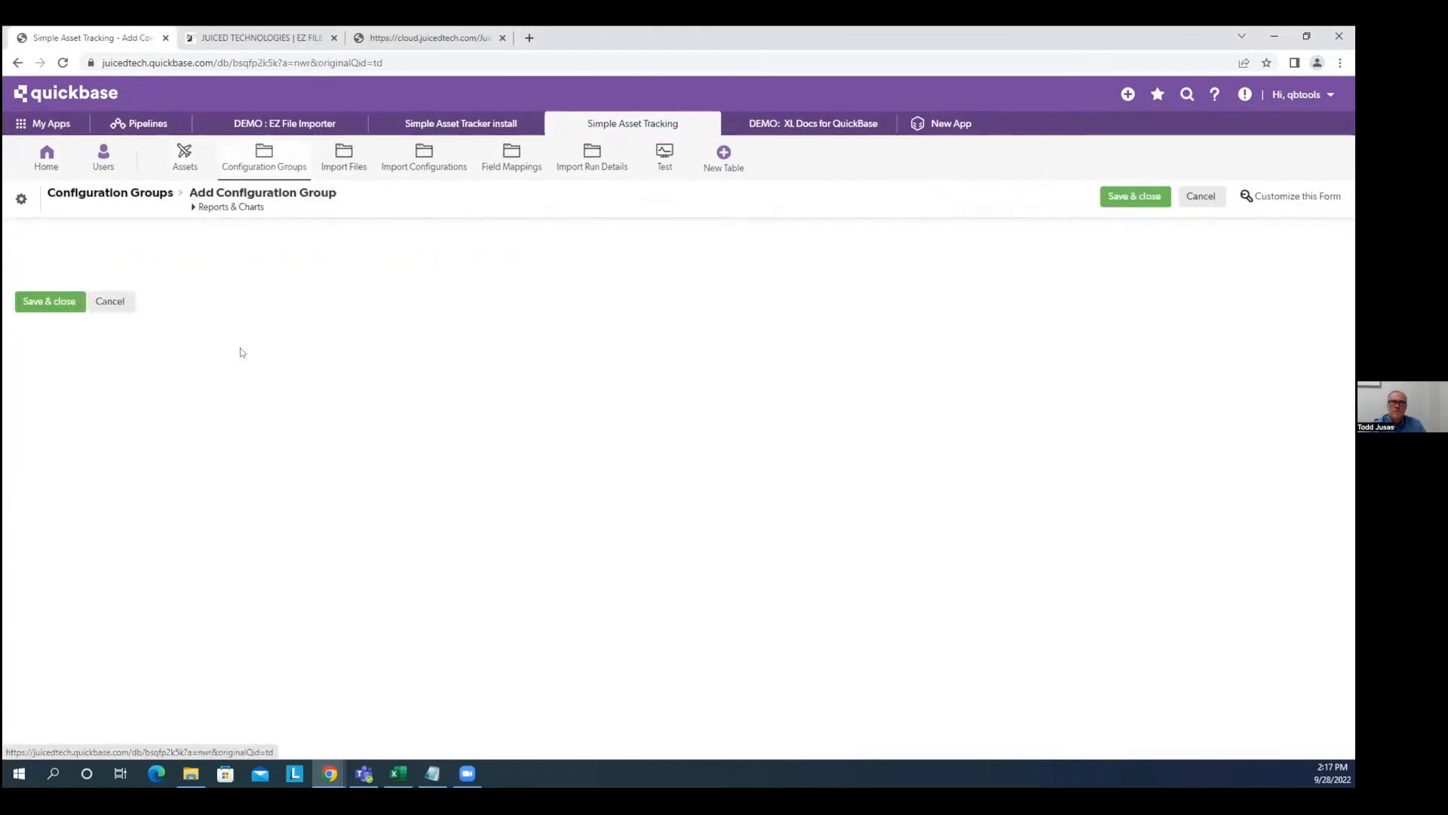
{"action": "left_click", "coordinate": [196, 240]}
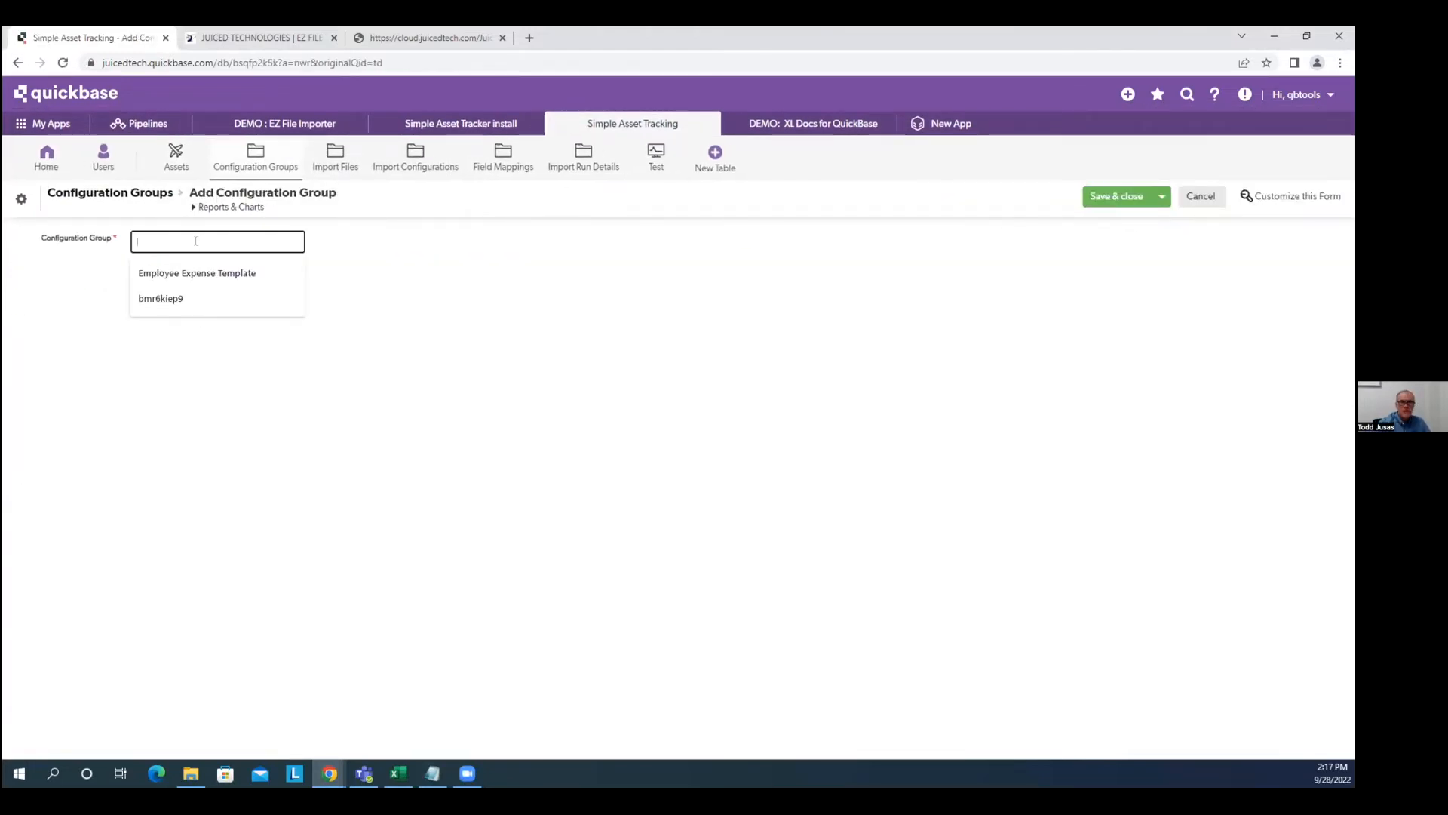
{"action": "type", "text": "Import Assets "}
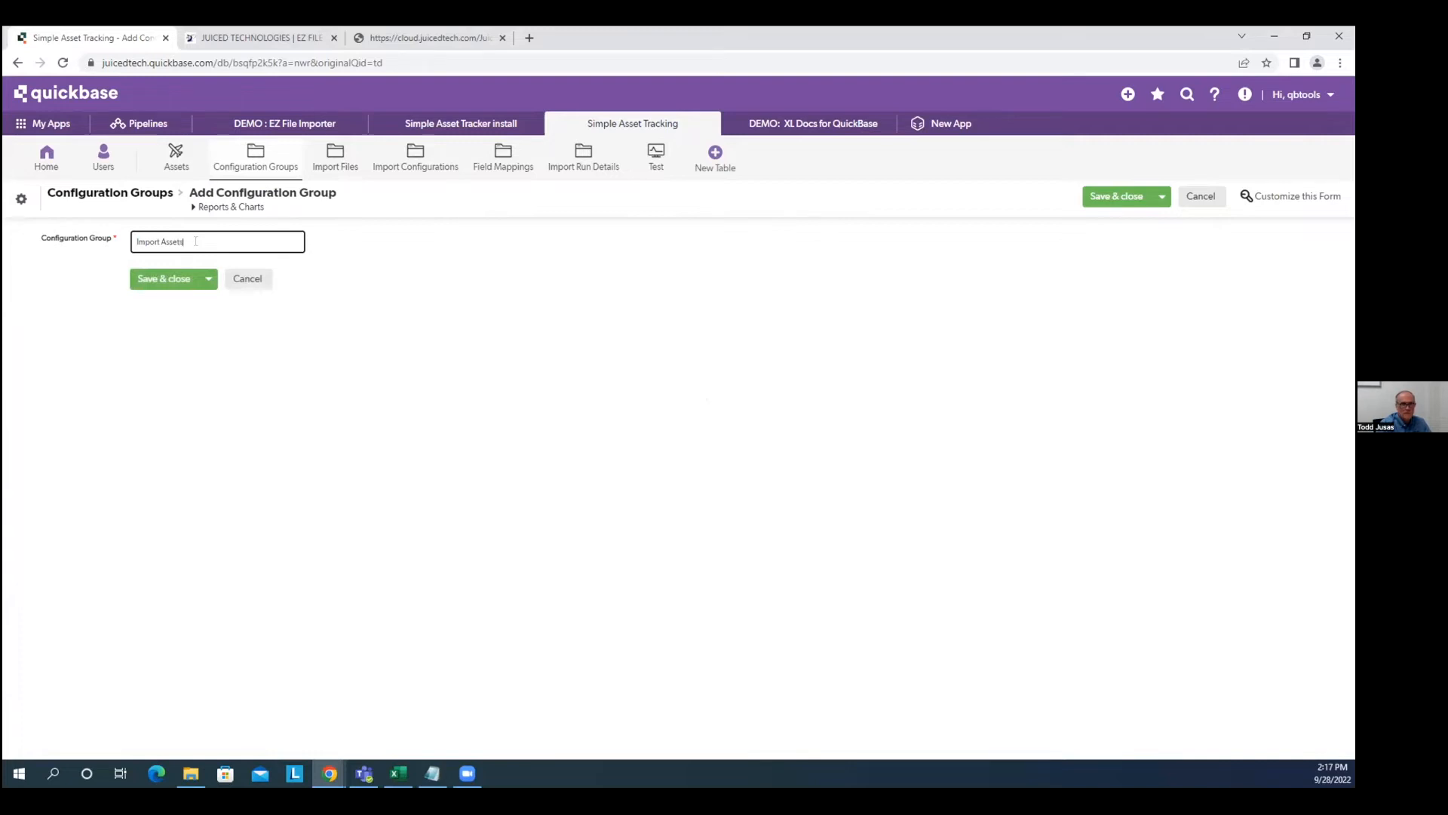
{"action": "type", "text": "file"}
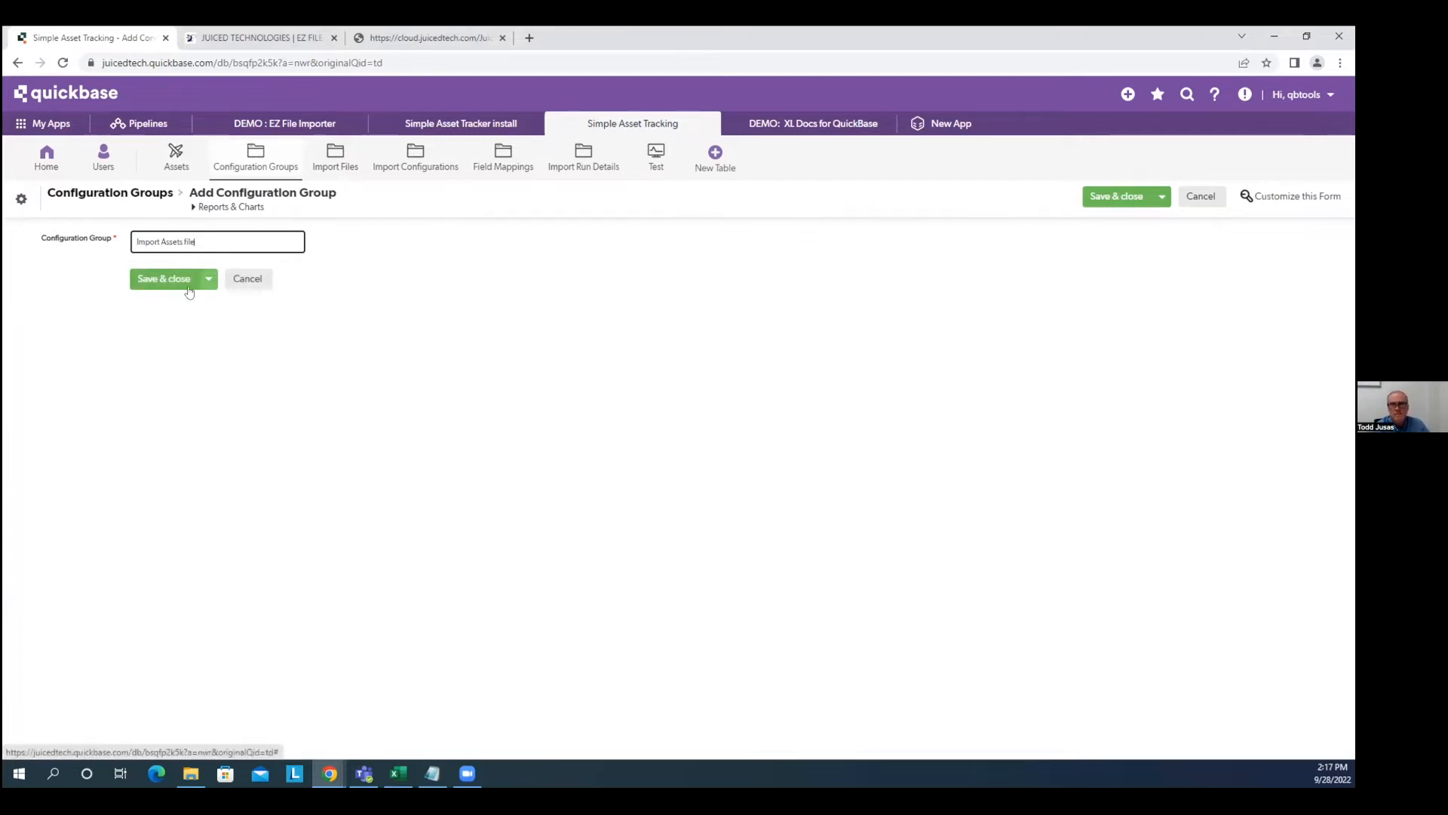
{"action": "left_click", "coordinate": [163, 279]}
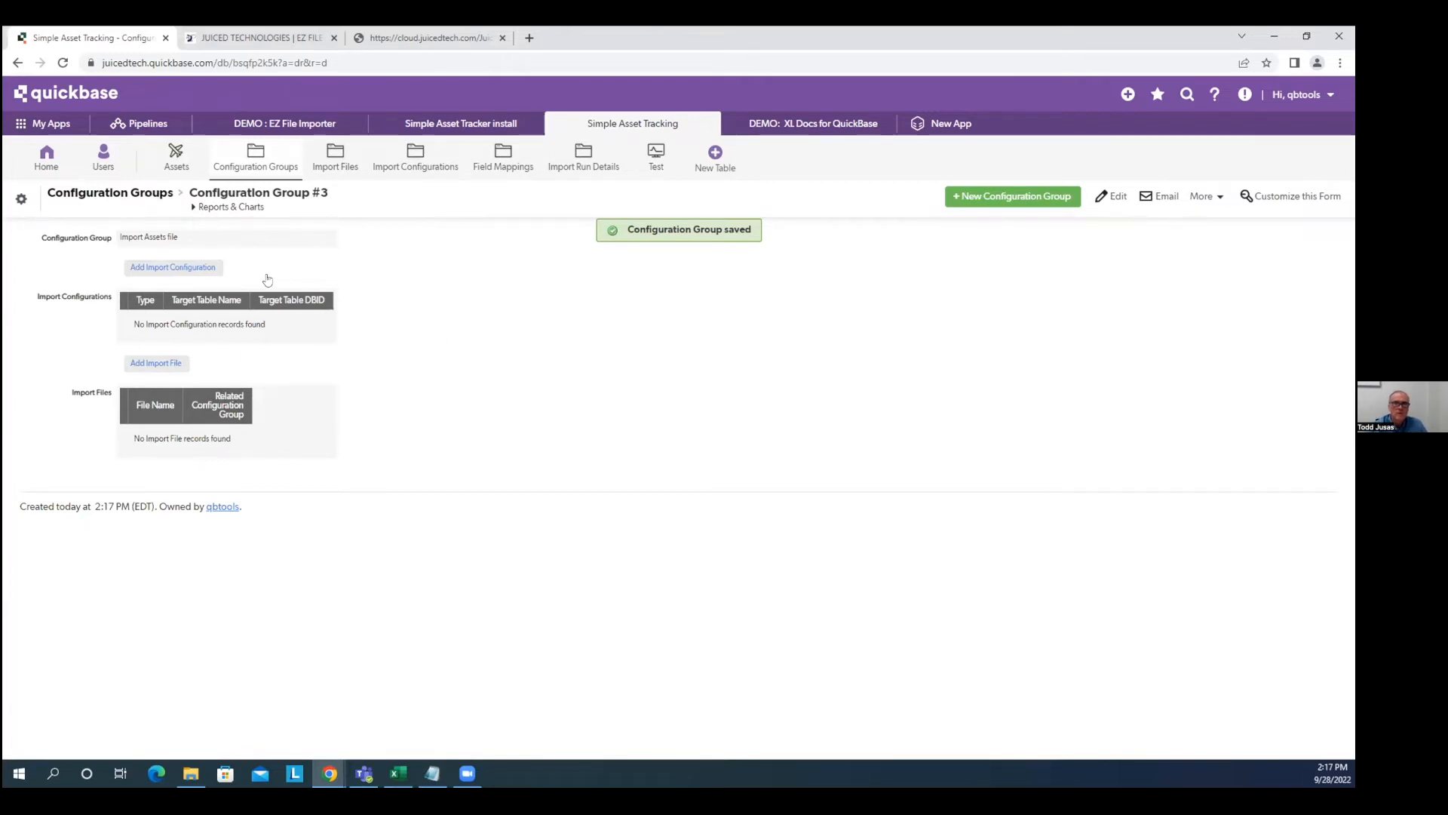
{"action": "left_click", "coordinate": [167, 268]}
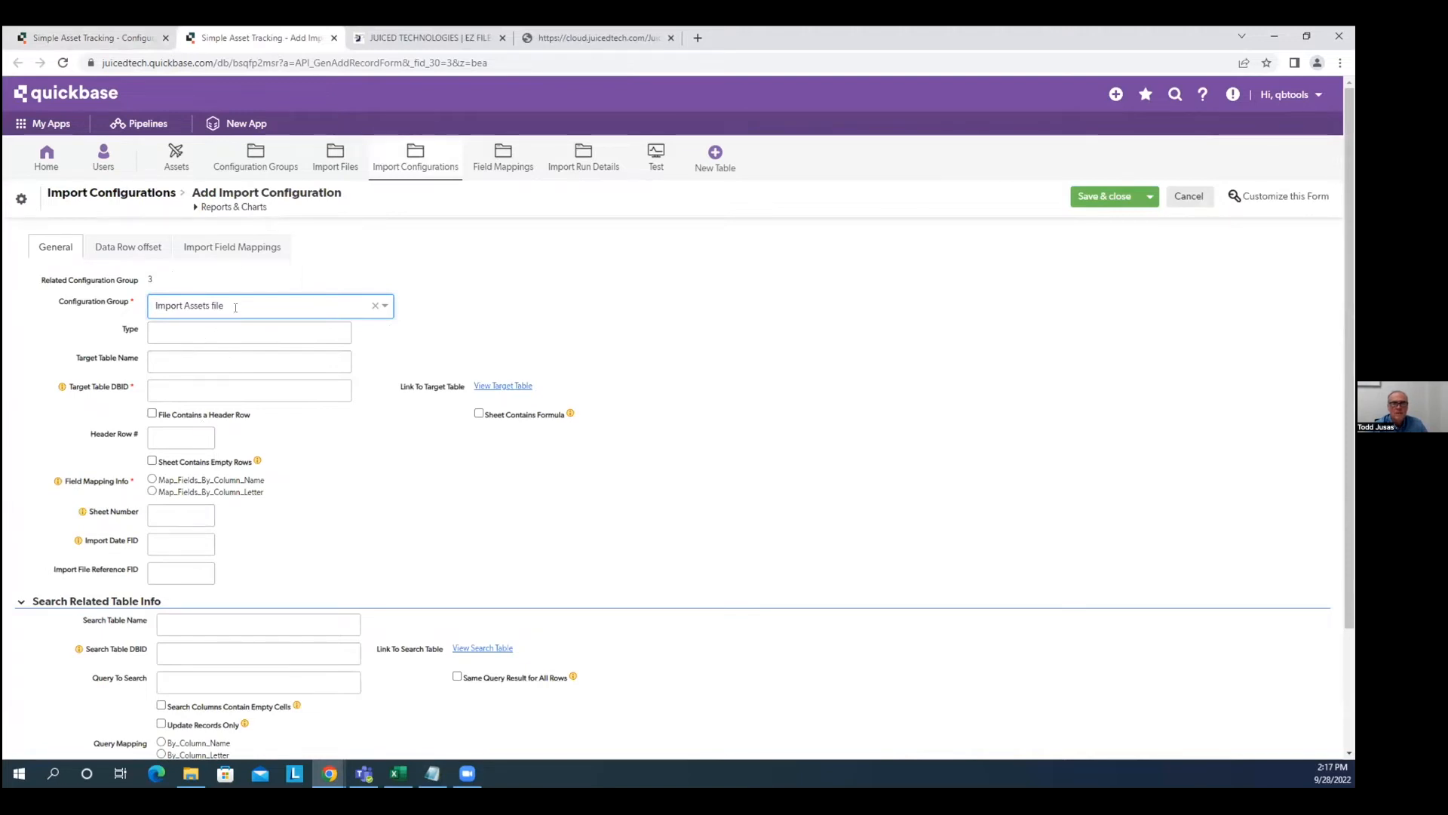
Set Type to 'Assets excel file import' and Target Table Name to 'Assets'.
{"action": "left_click", "coordinate": [179, 332]}
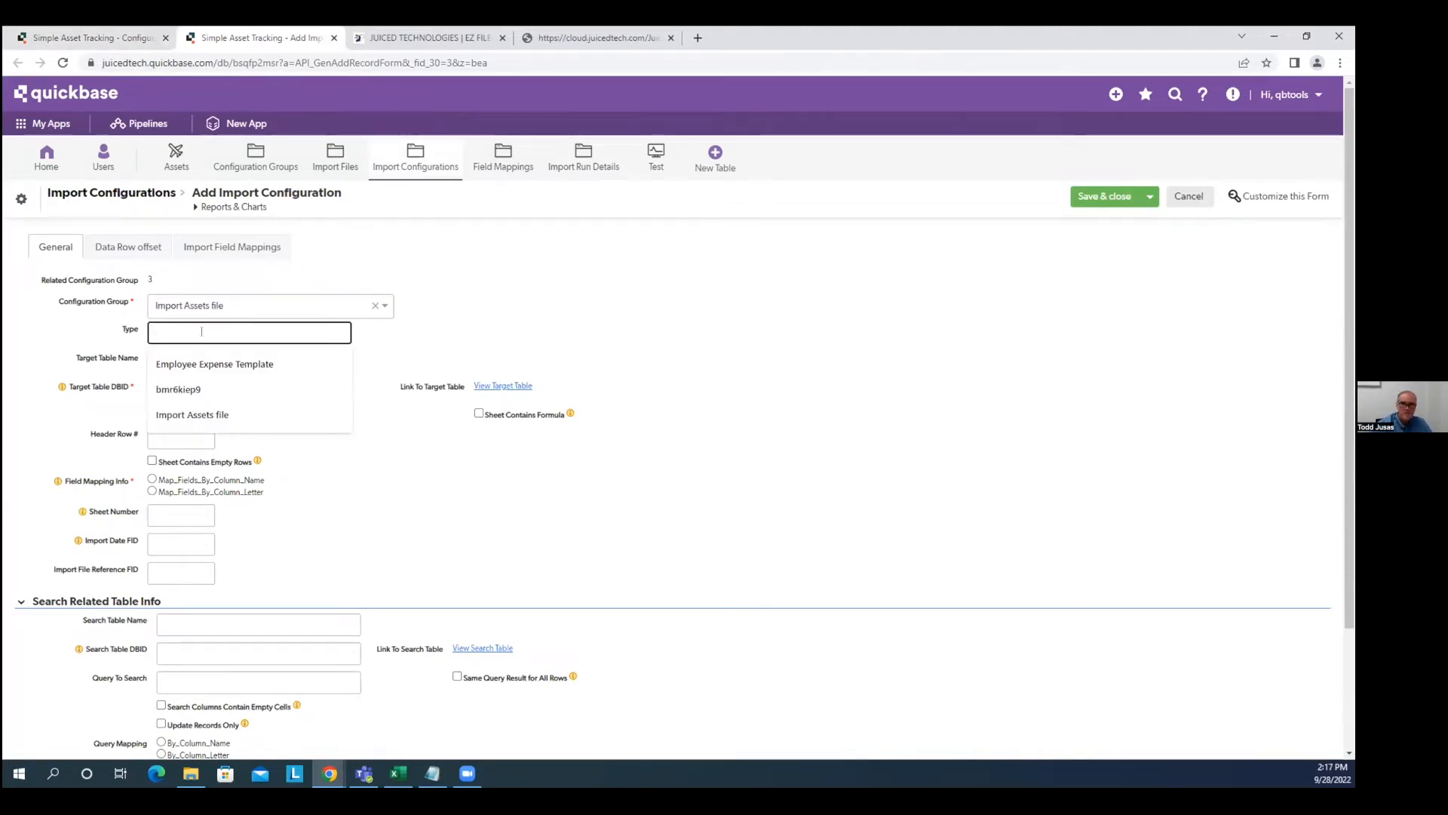
{"action": "type", "text": "Asset"}
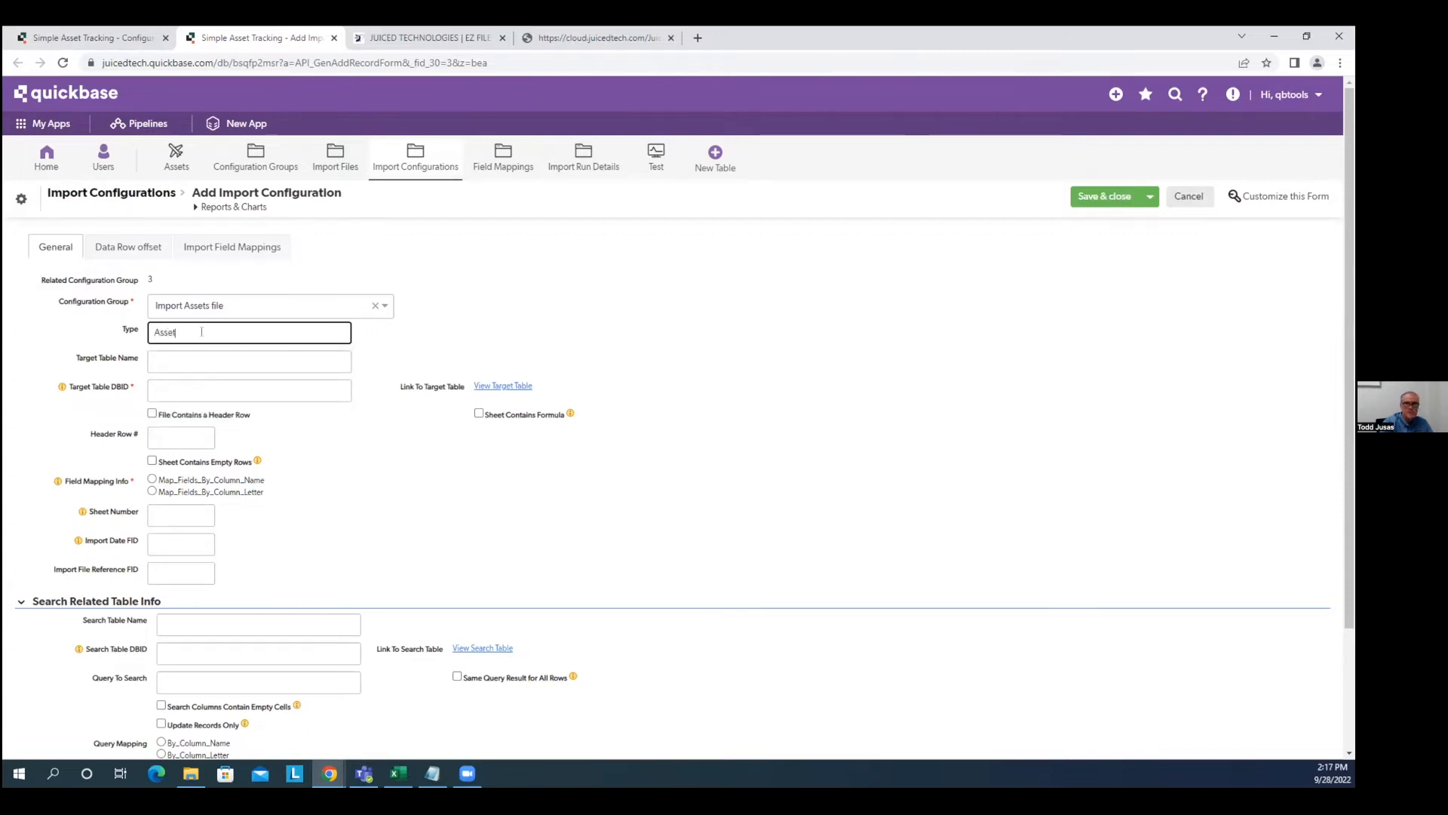
{"action": "type", "text": "s excel file"}
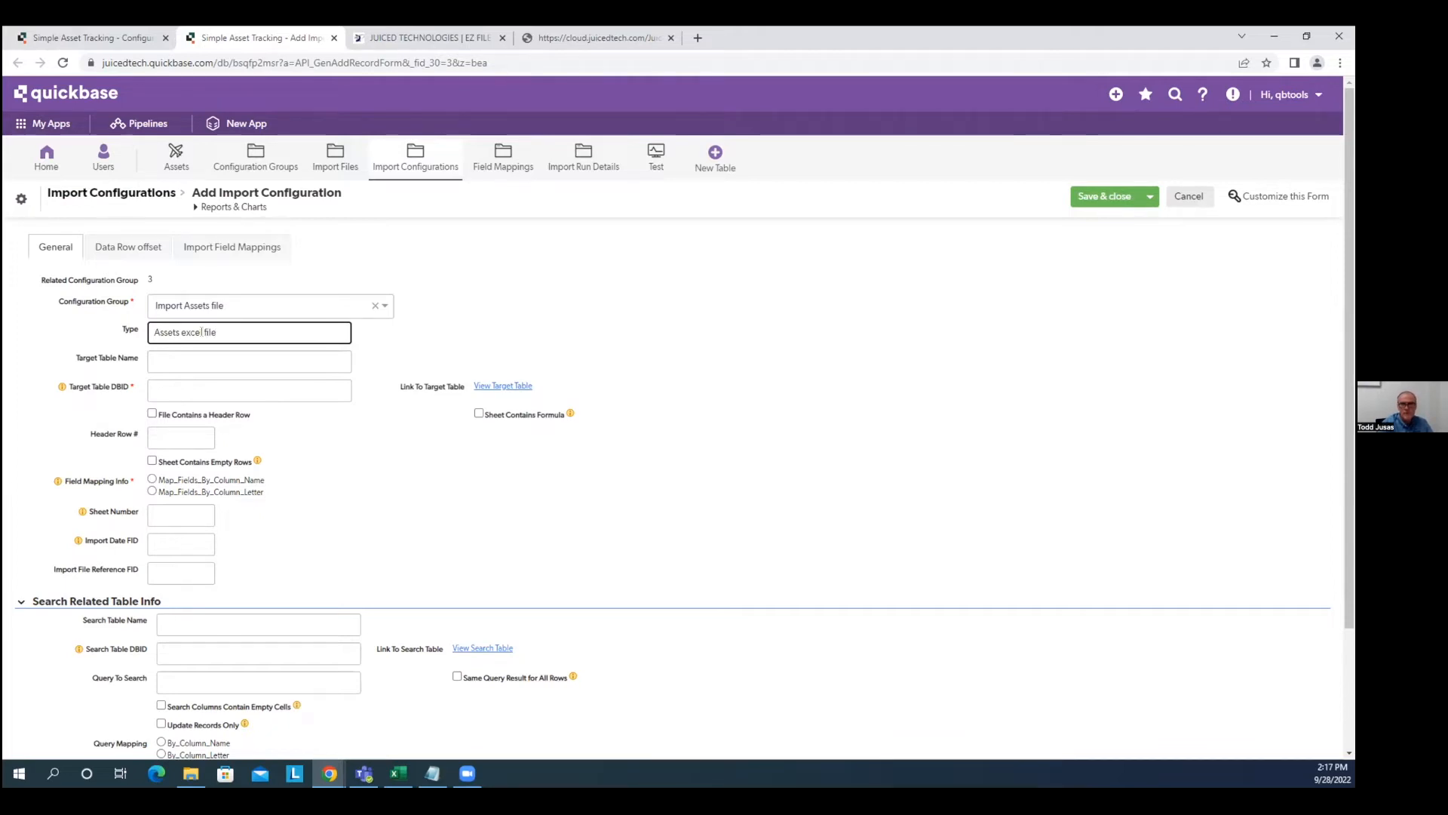
{"action": "type", "text": " impoty"}
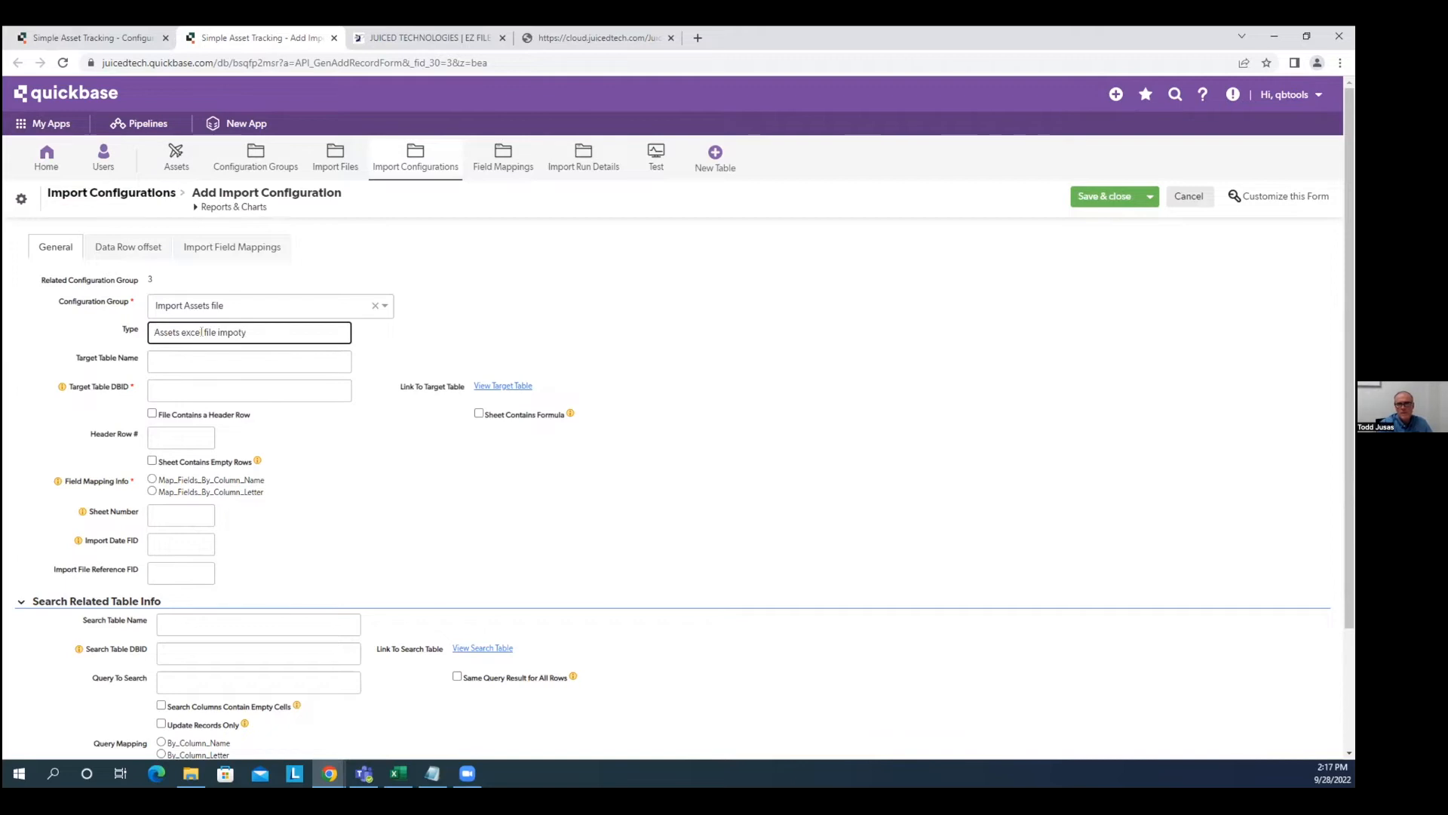
{"action": "key", "text": "BackSpace"}
{"action": "key", "text": "BackSpace"}
{"action": "type", "text": "rt"}
{"action": "left_click", "coordinate": [247, 364]}
{"action": "type", "text": "Assets"}
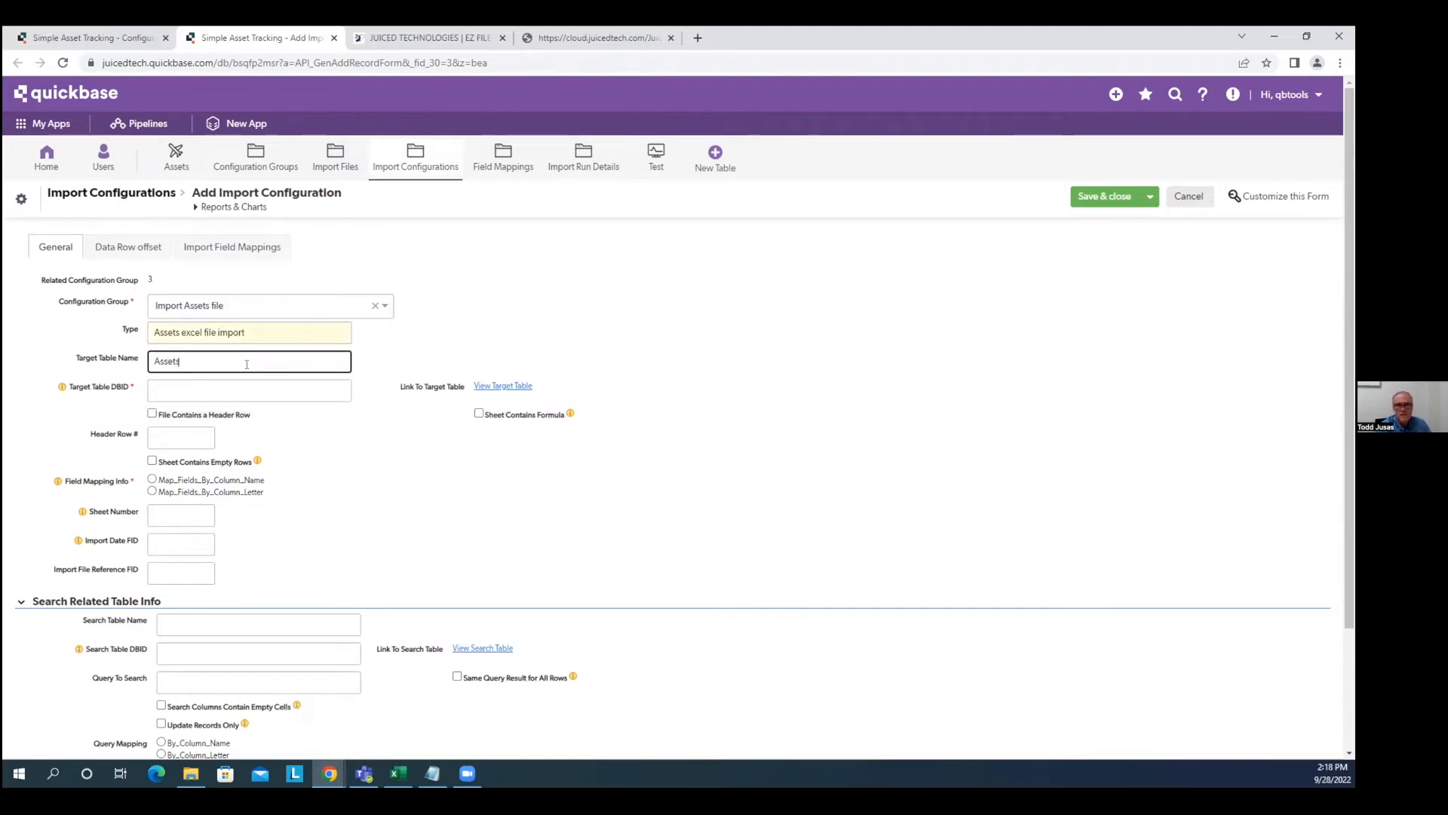
Enter Target Table DBID 'bsqfnwidx' and open the Assets table in a new window.
{"action": "left_click", "coordinate": [233, 389]}
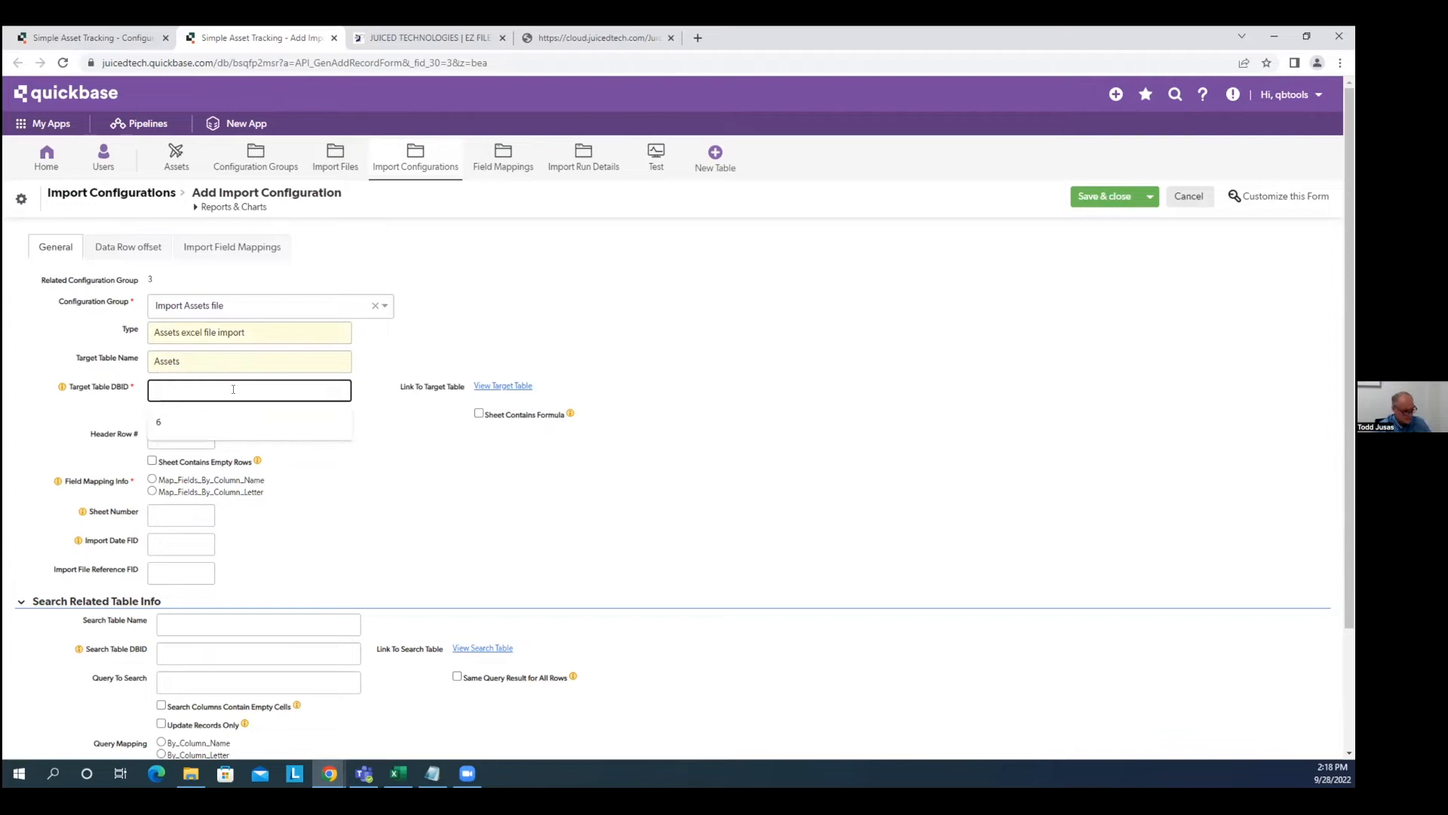
{"action": "type", "text": "bsq"}
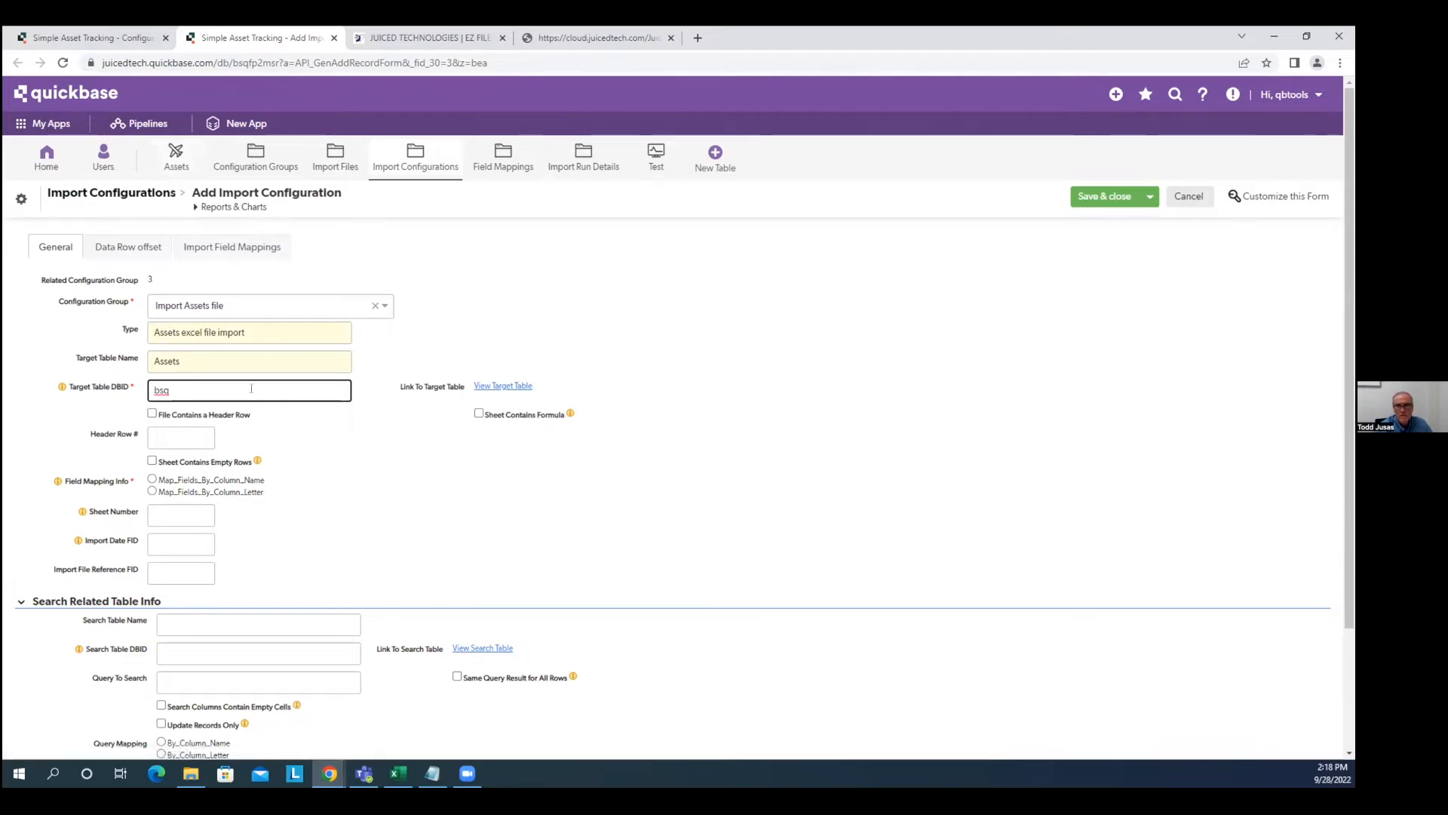
{"action": "type", "text": "fr"}
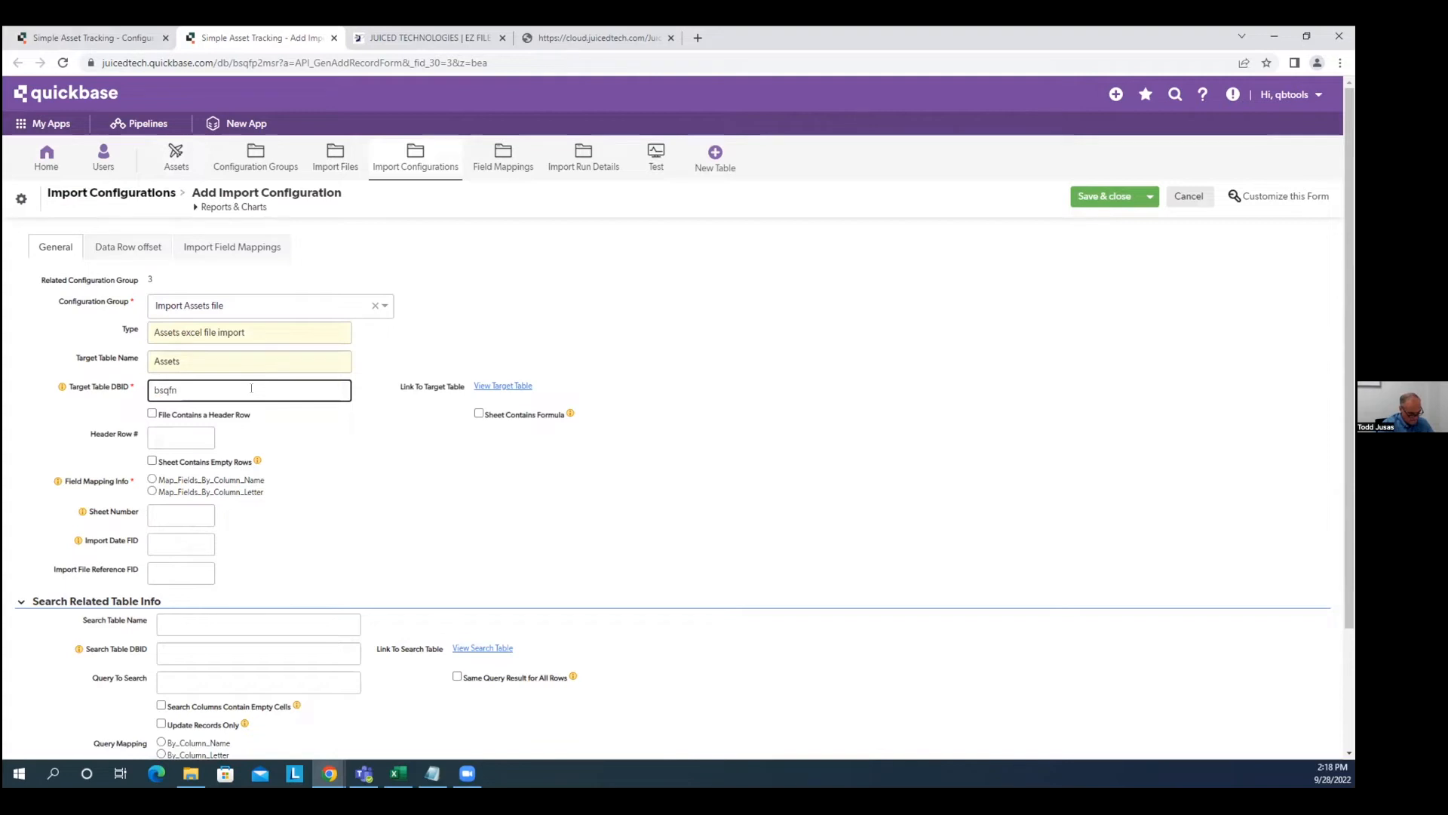
{"action": "key", "text": "BackSpace"}
{"action": "type", "text": "nwidx"}
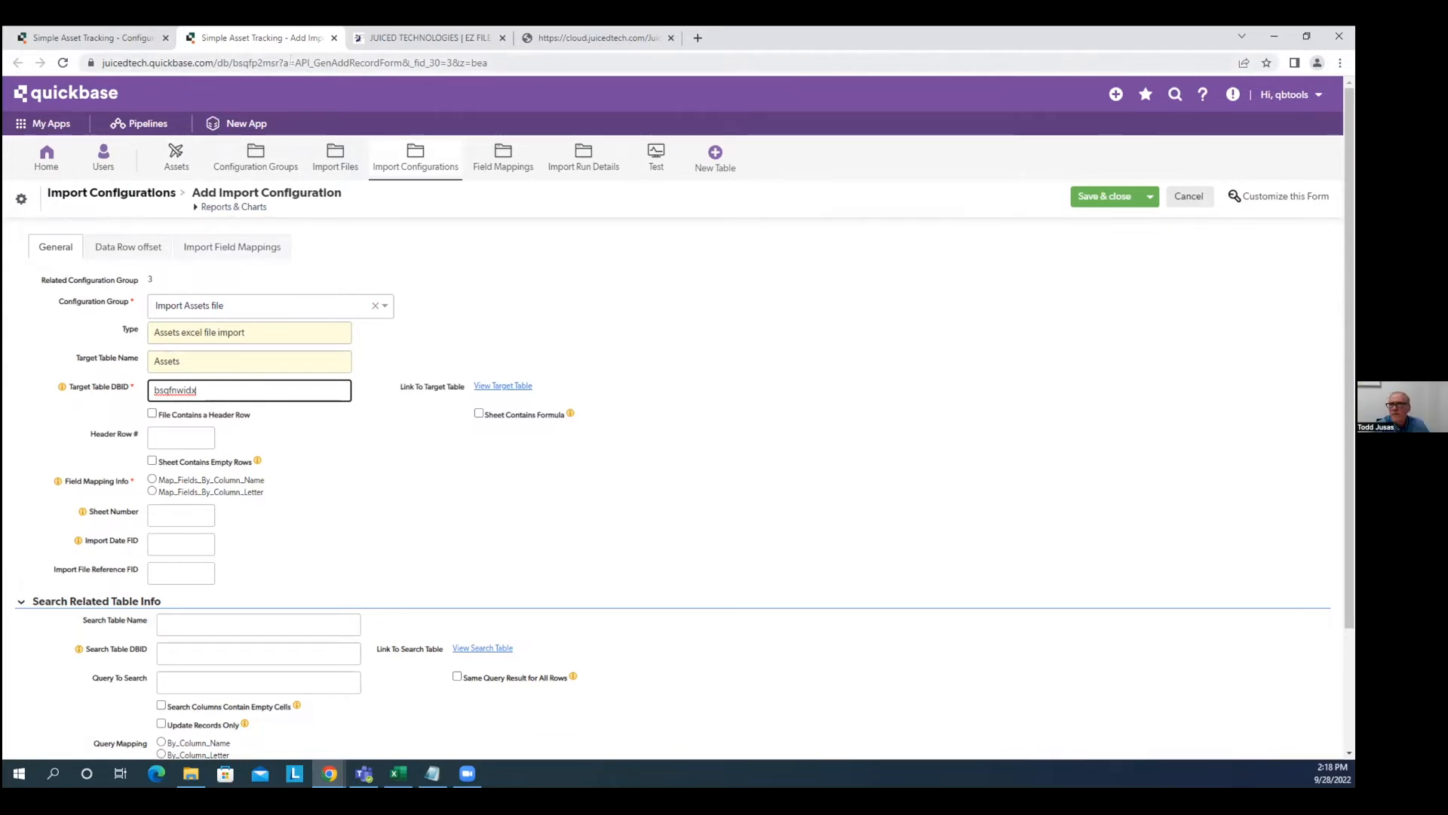
{"action": "right_click", "coordinate": [176, 153]}
{"action": "left_click", "coordinate": [241, 178]}
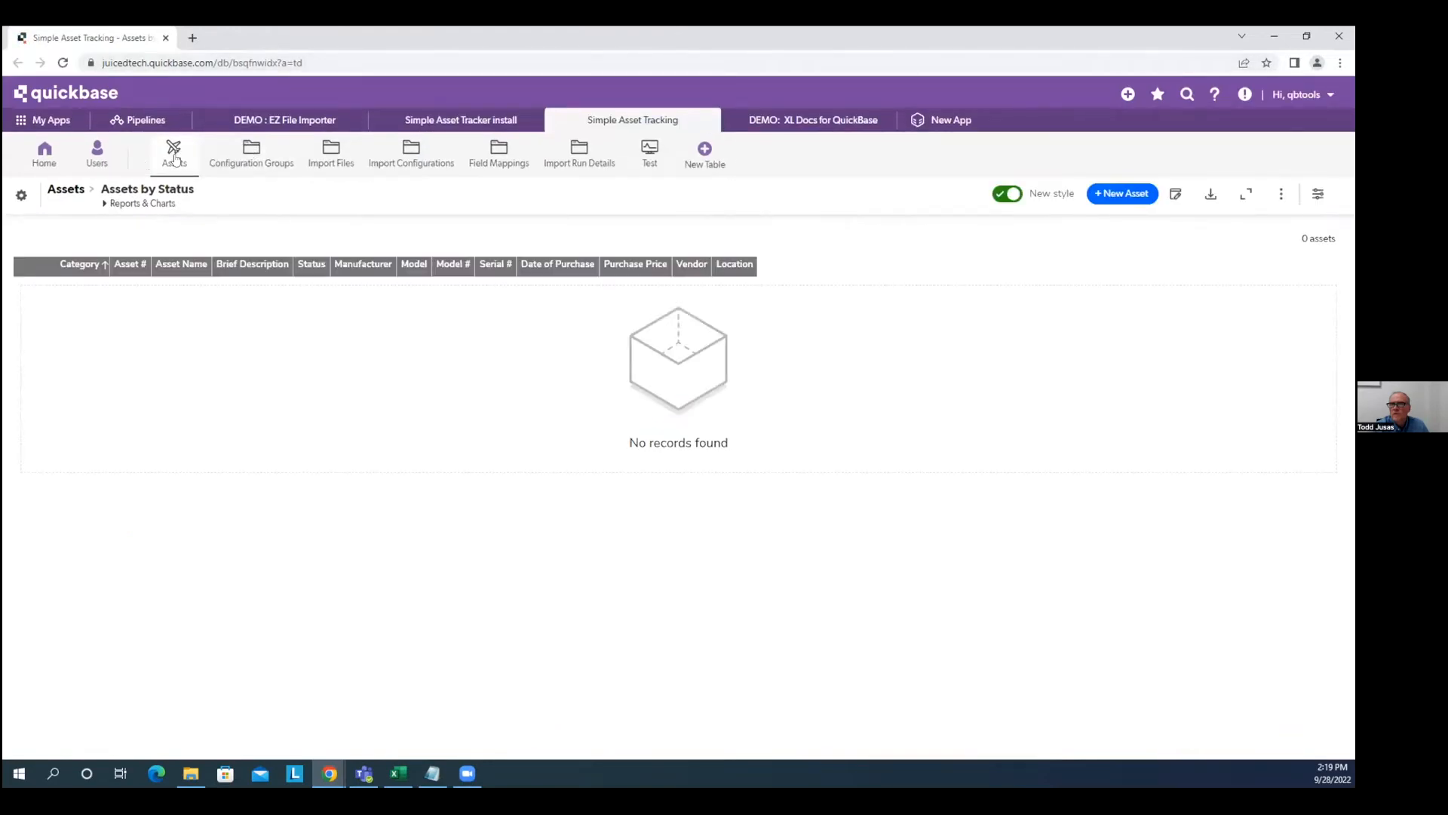
{"action": "left_click_drag", "start_coordinate": [231, 63], "coordinate": [279, 62]}
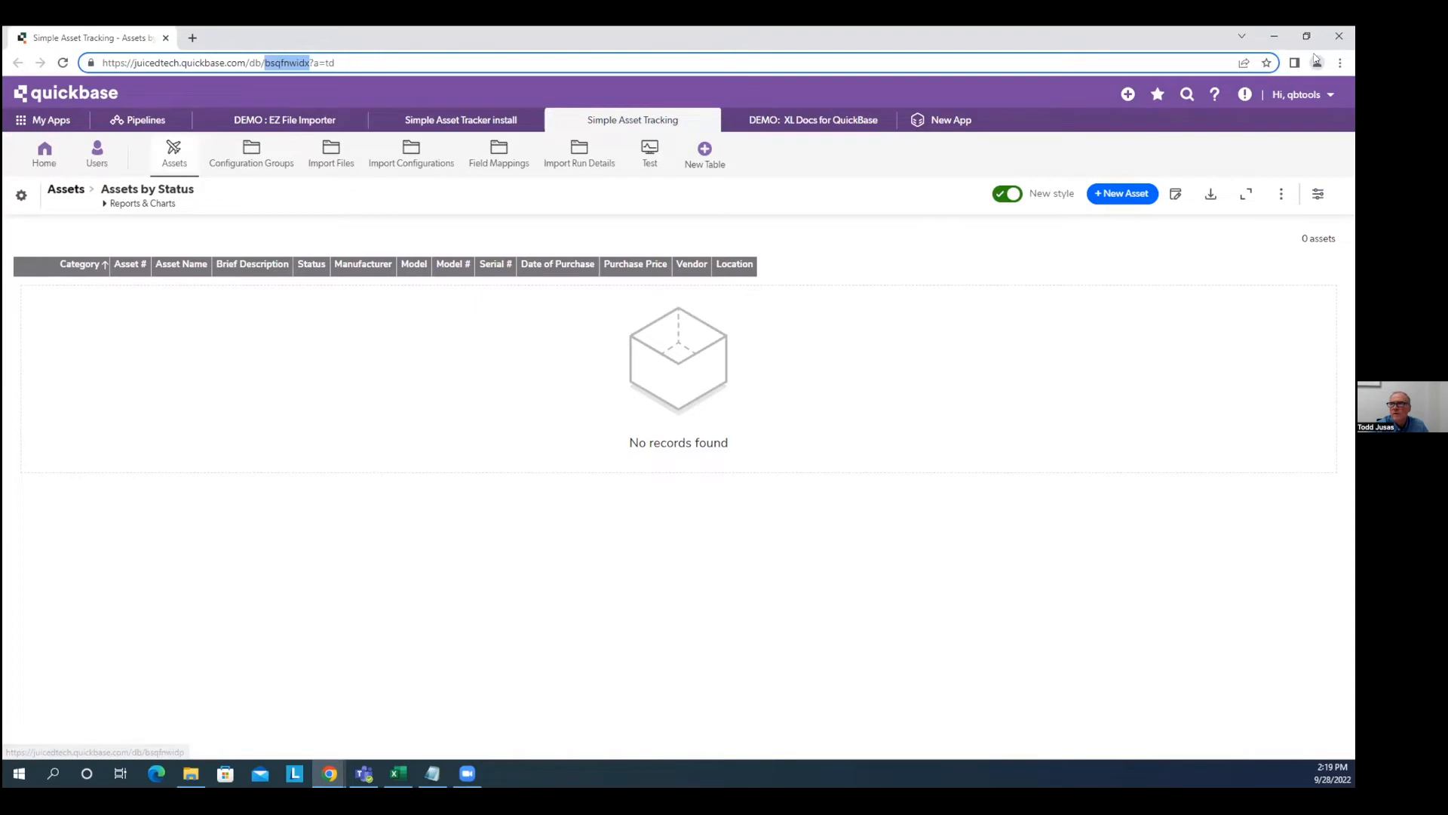
{"action": "left_click", "coordinate": [1338, 35]}
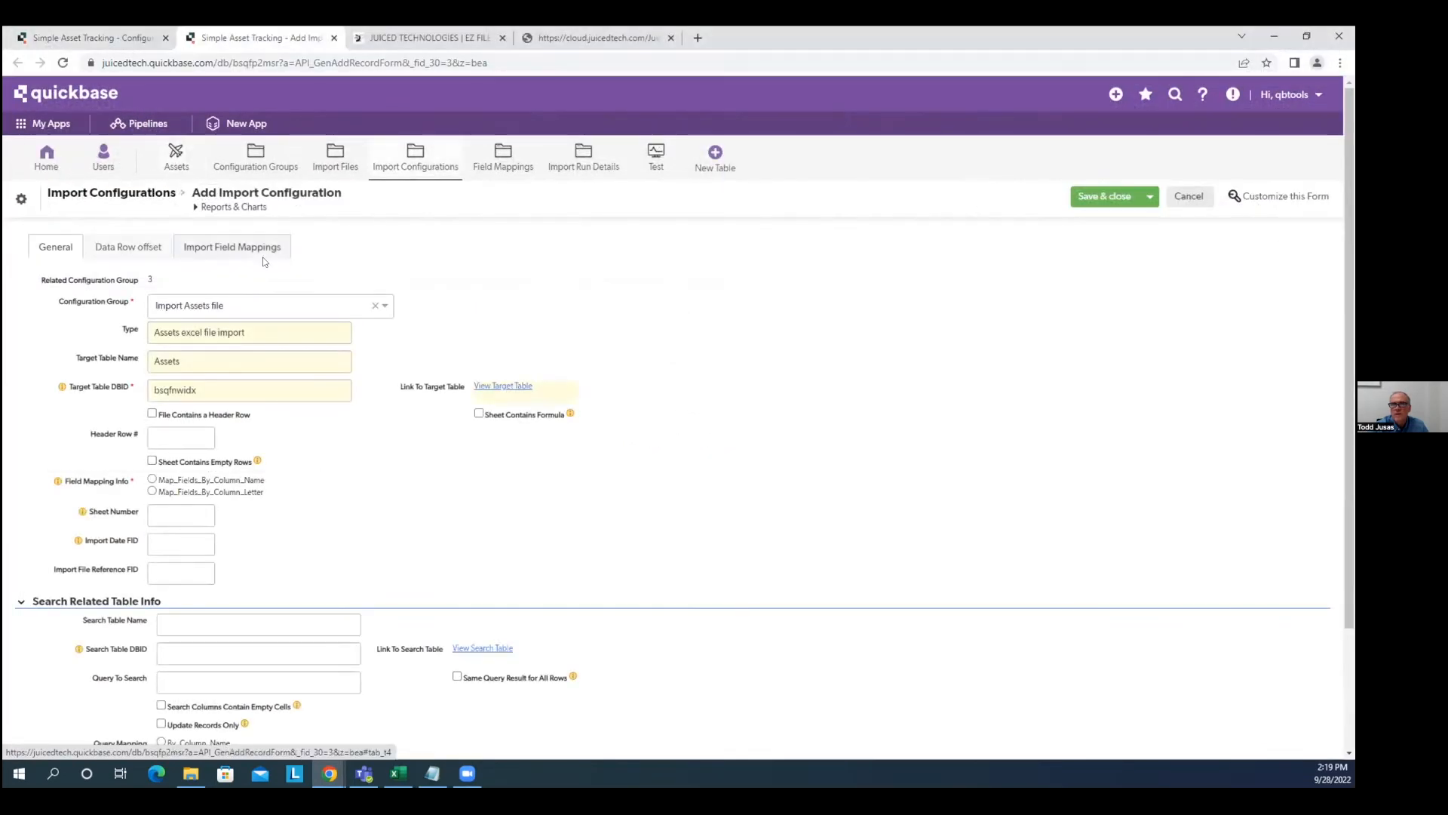
Tick File Contains a Header Row, set Header Row # to 1, choose Map_Fields_By_Column_Letter, return to Excel.
{"action": "left_click", "coordinate": [245, 389]}
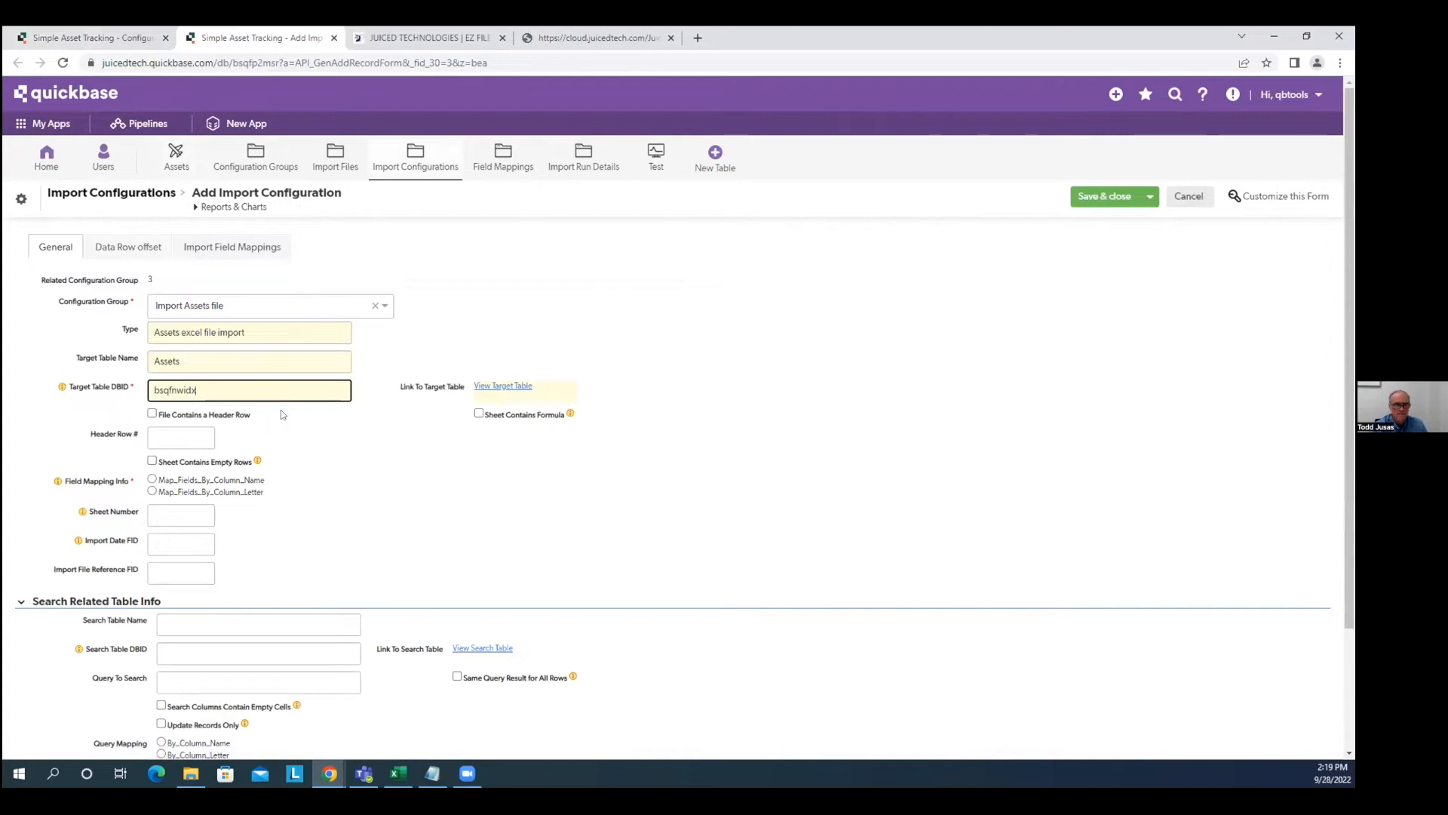
{"action": "left_click", "coordinate": [152, 415]}
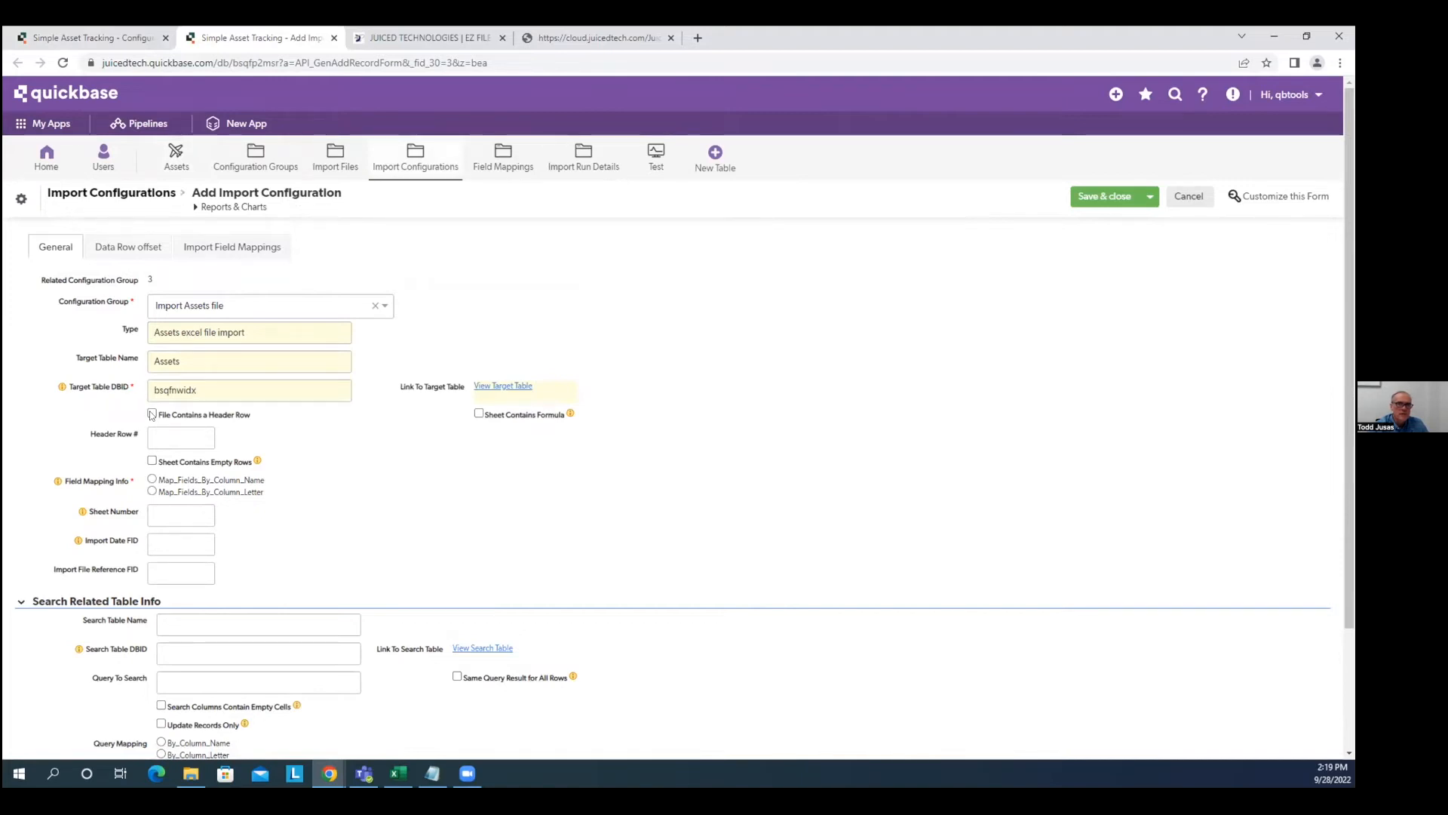
{"action": "left_click", "coordinate": [153, 414]}
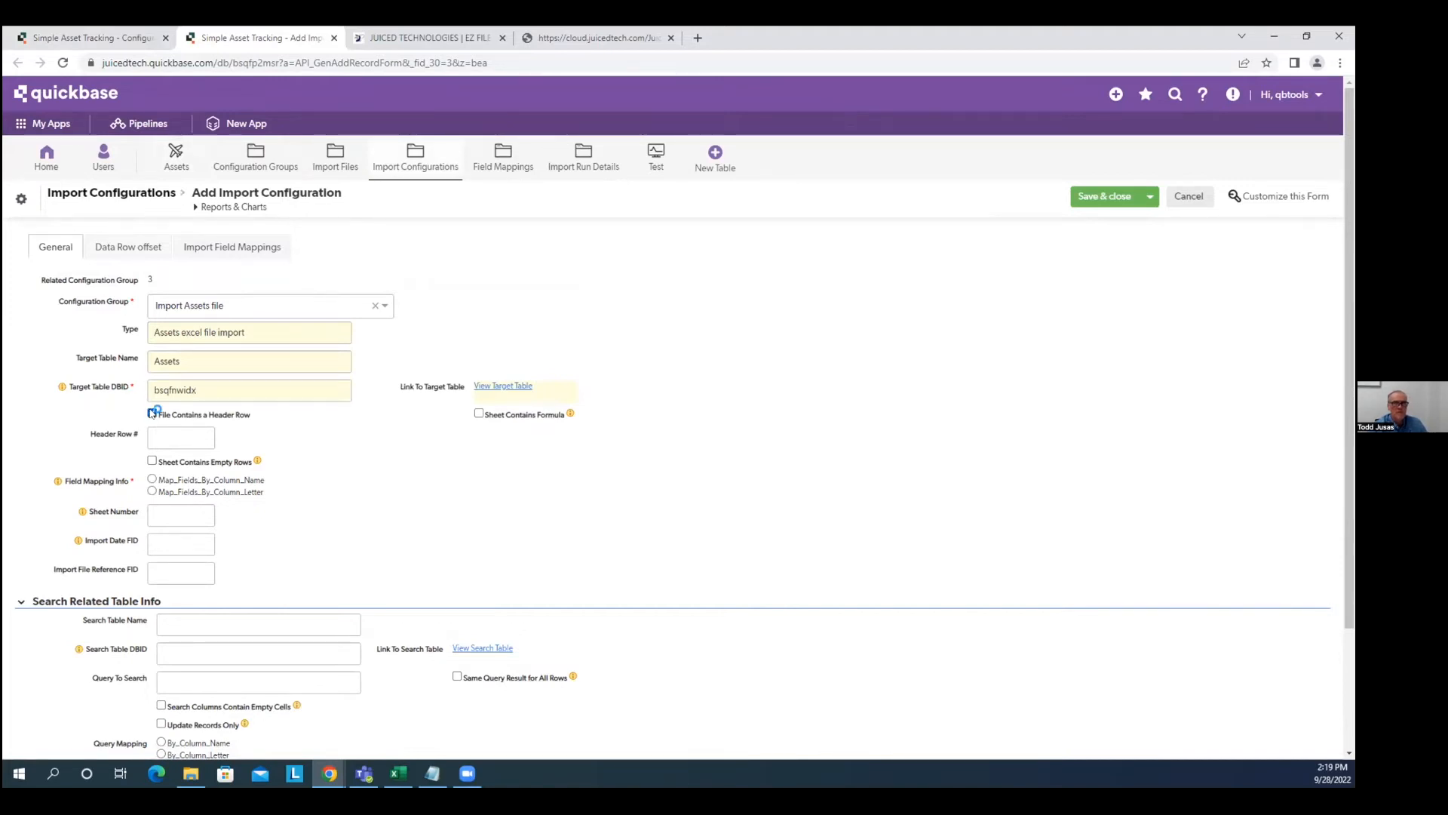
{"action": "left_click", "coordinate": [178, 430]}
{"action": "type", "text": "1"}
{"action": "left_click", "coordinate": [378, 442]}
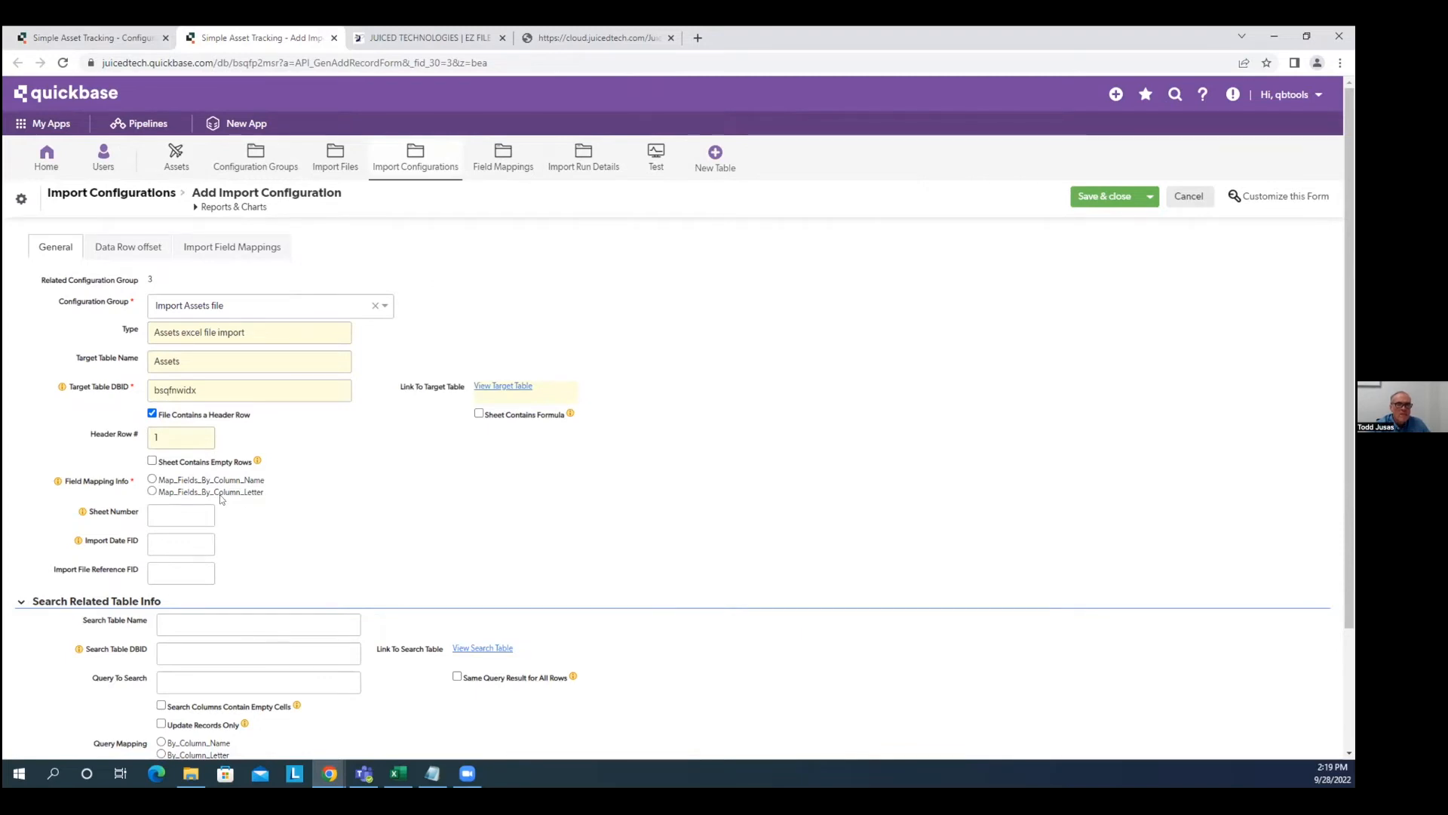
{"action": "left_click", "coordinate": [152, 492]}
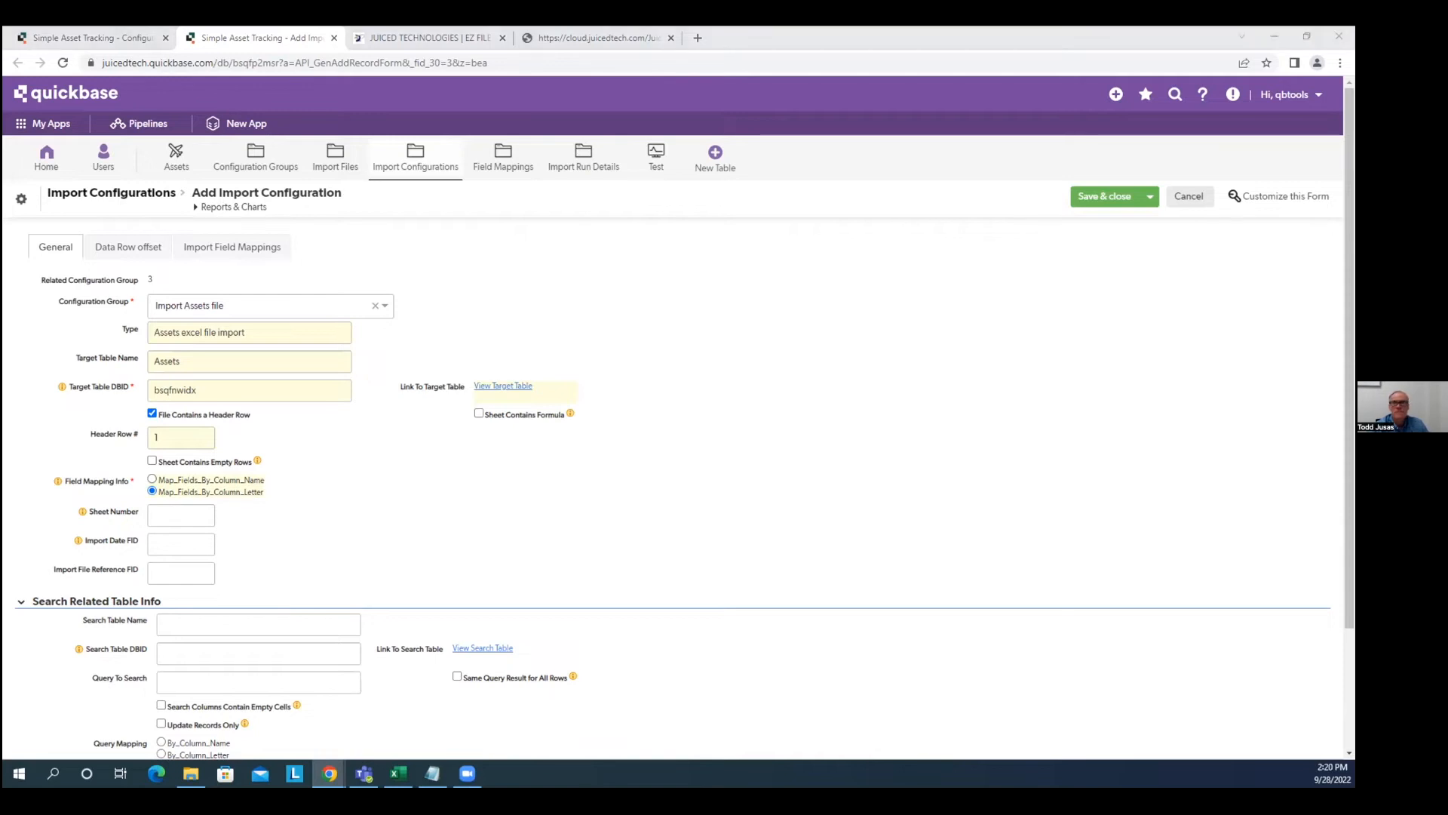
{"action": "key", "text": "alt+Tab"}
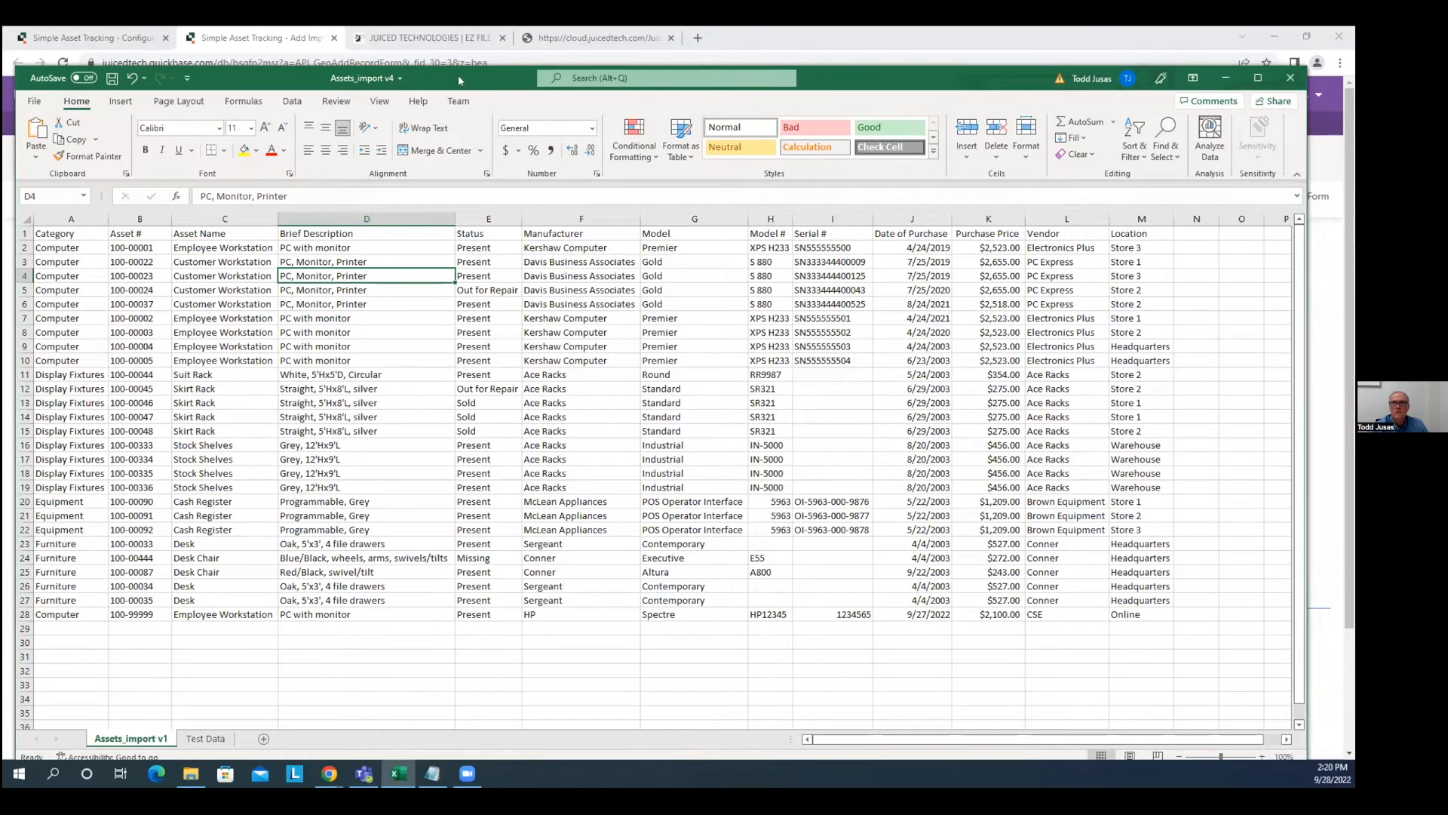
Enter sheet number 1, Import Date FID 1030 and Import File Reference FID 1031.
{"action": "key", "text": "alt+Tab"}
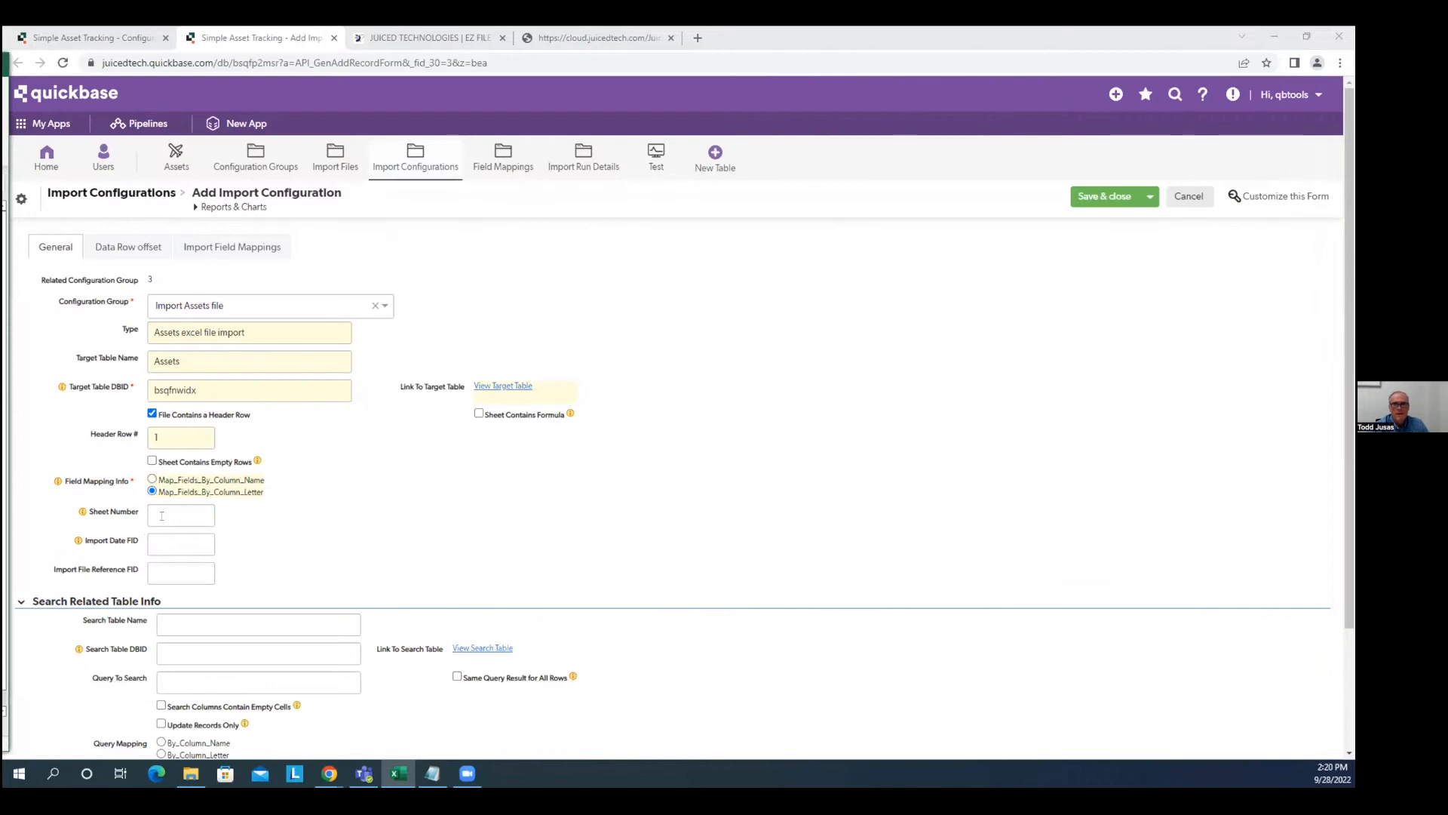
{"action": "left_click", "coordinate": [161, 516]}
{"action": "type", "text": "1"}
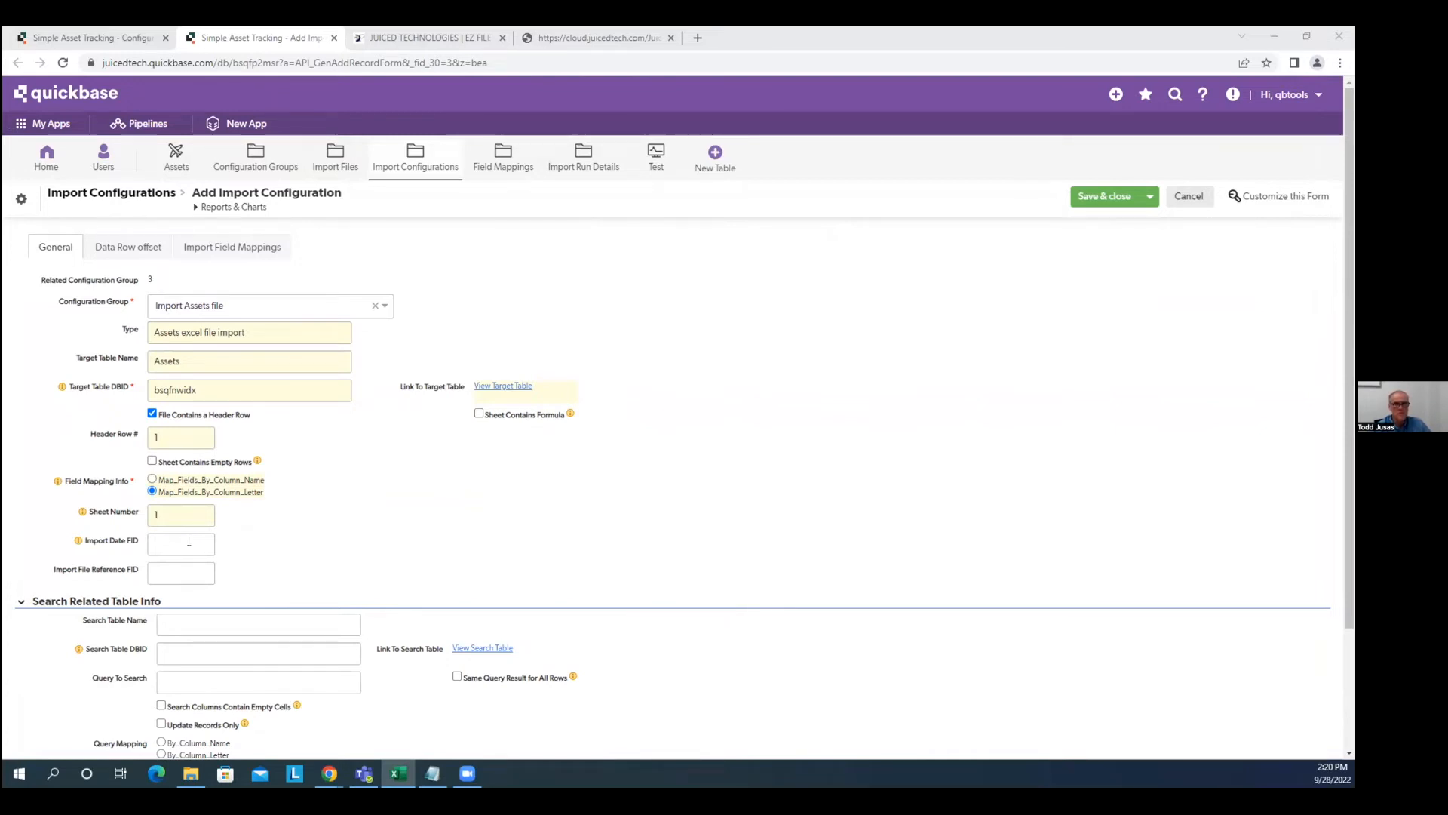
{"action": "left_click", "coordinate": [188, 541]}
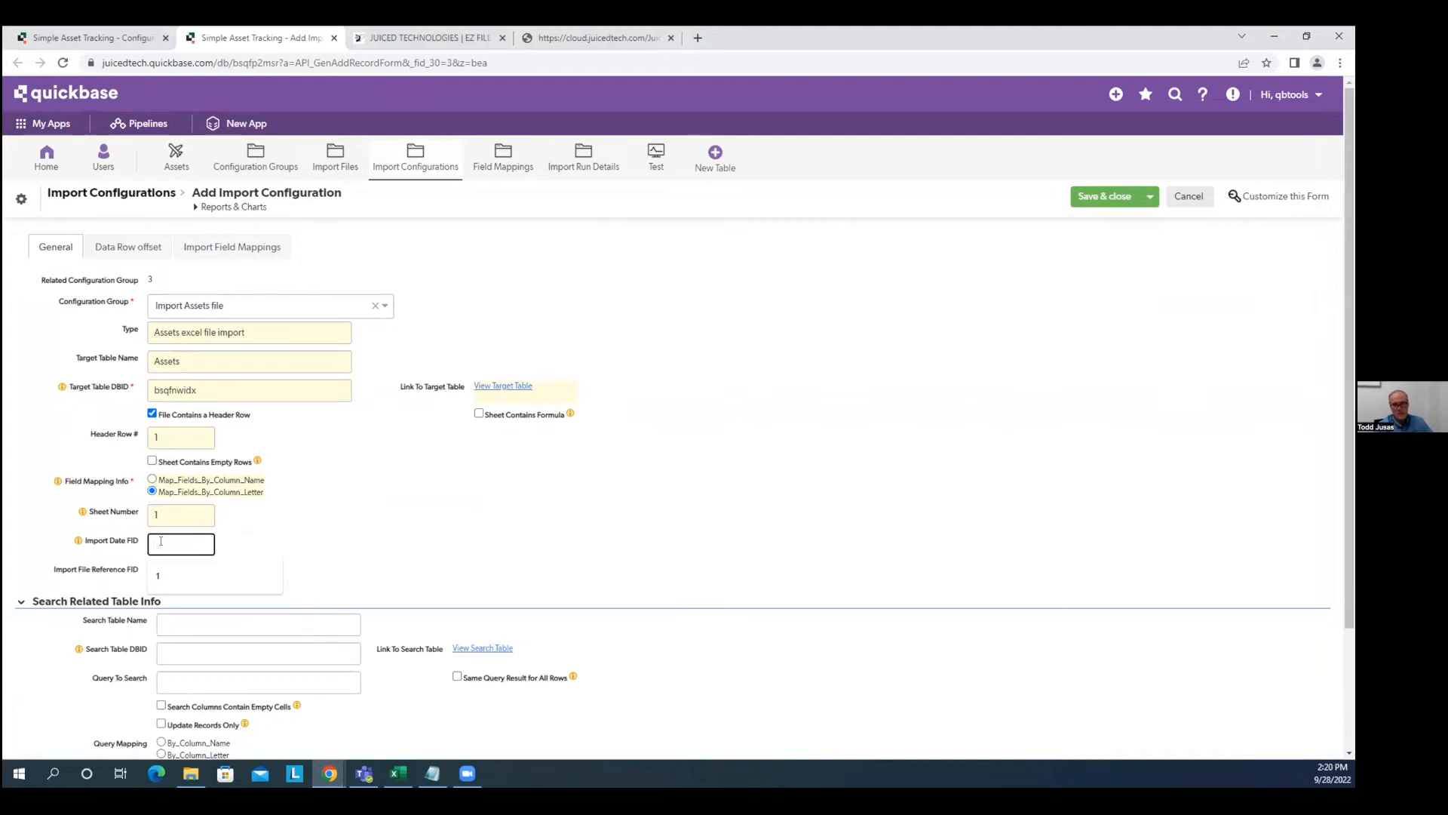
{"action": "type", "text": "1030"}
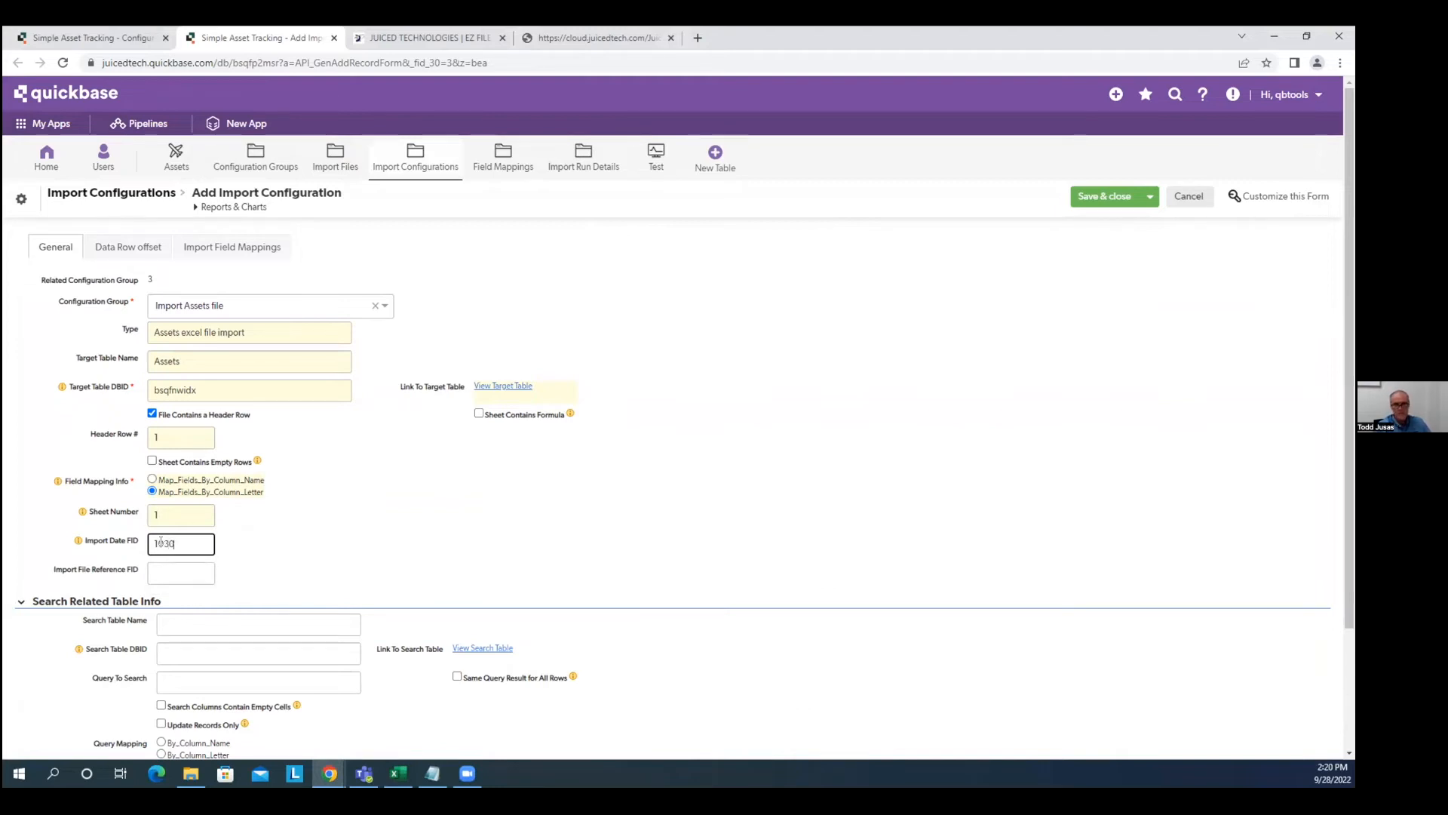
{"action": "left_click", "coordinate": [181, 572]}
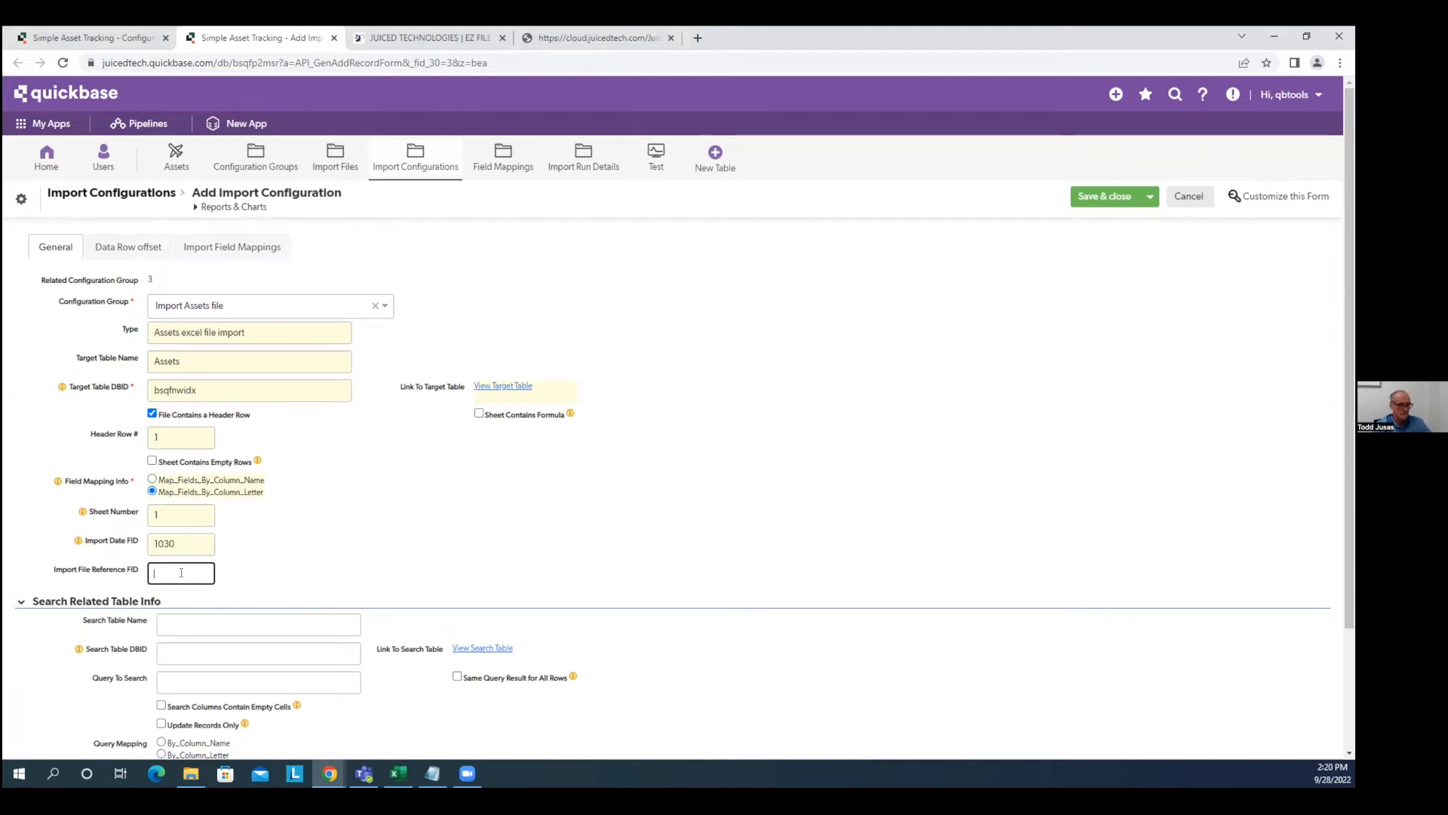
{"action": "type", "text": "031"}
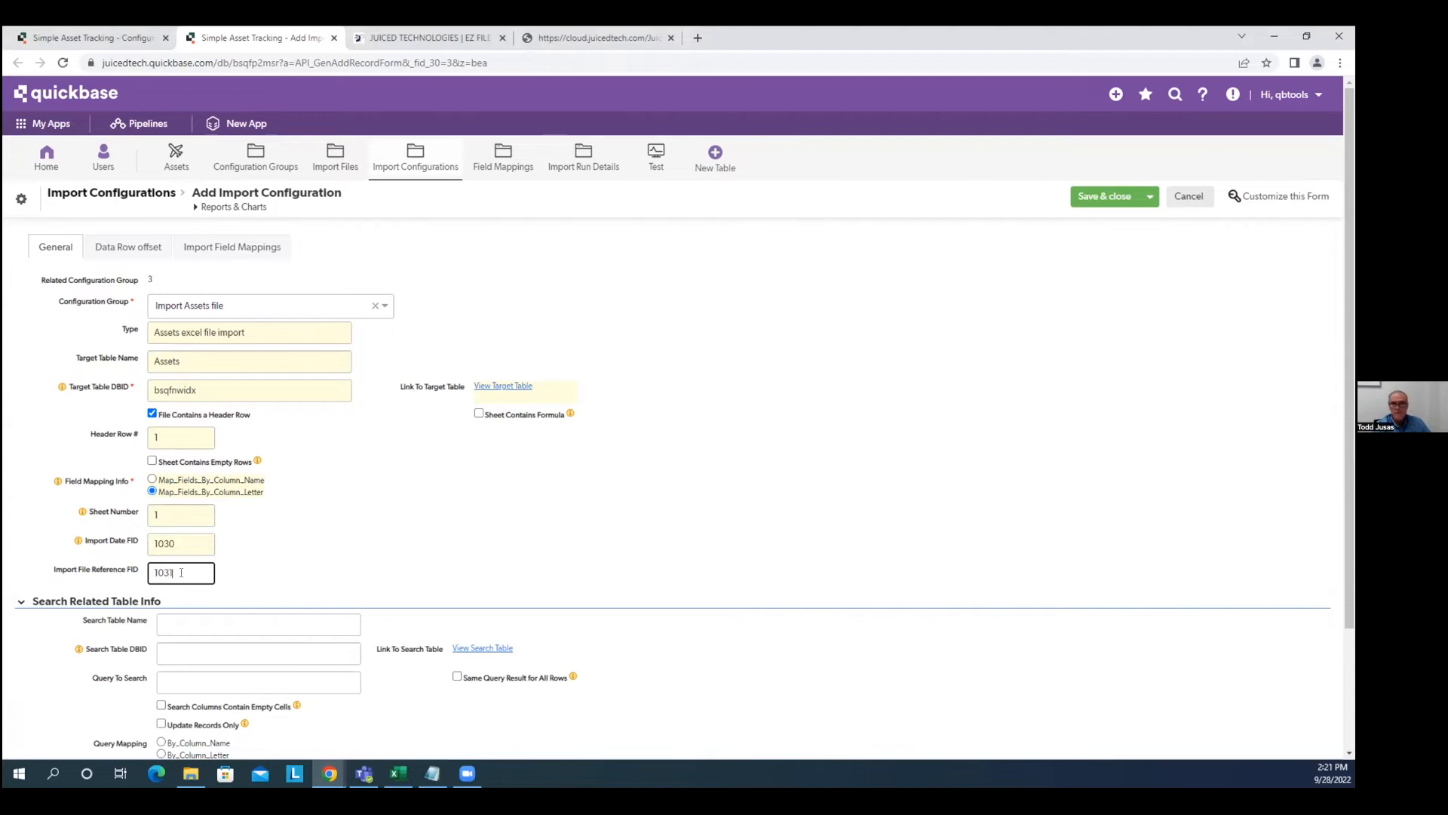
{"action": "left_click", "coordinate": [253, 545]}
Save as Import Configuration #5, keep editing, and show its Data Row offset settings.
{"action": "left_click", "coordinate": [1150, 196]}
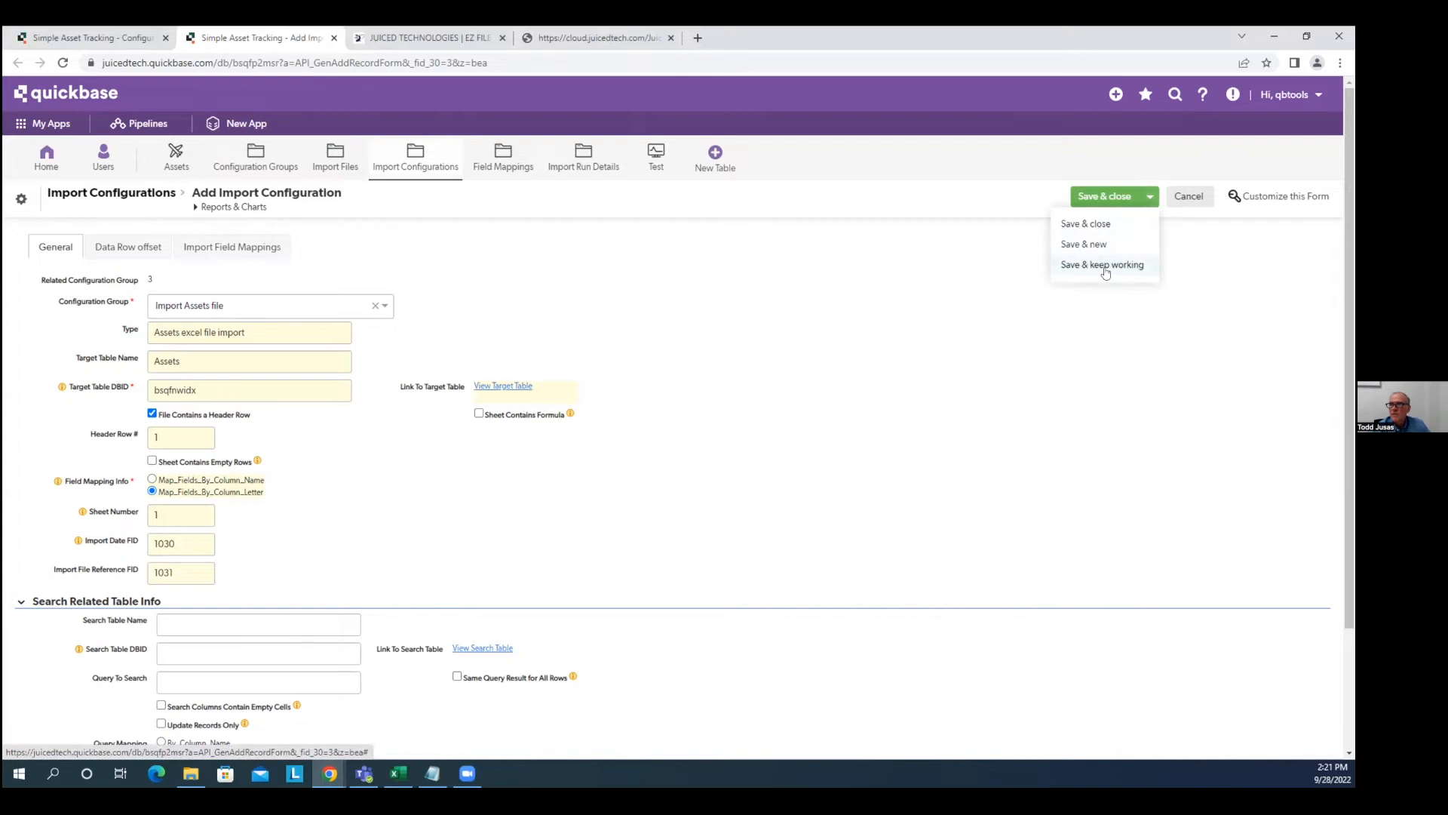
{"action": "left_click", "coordinate": [1105, 265]}
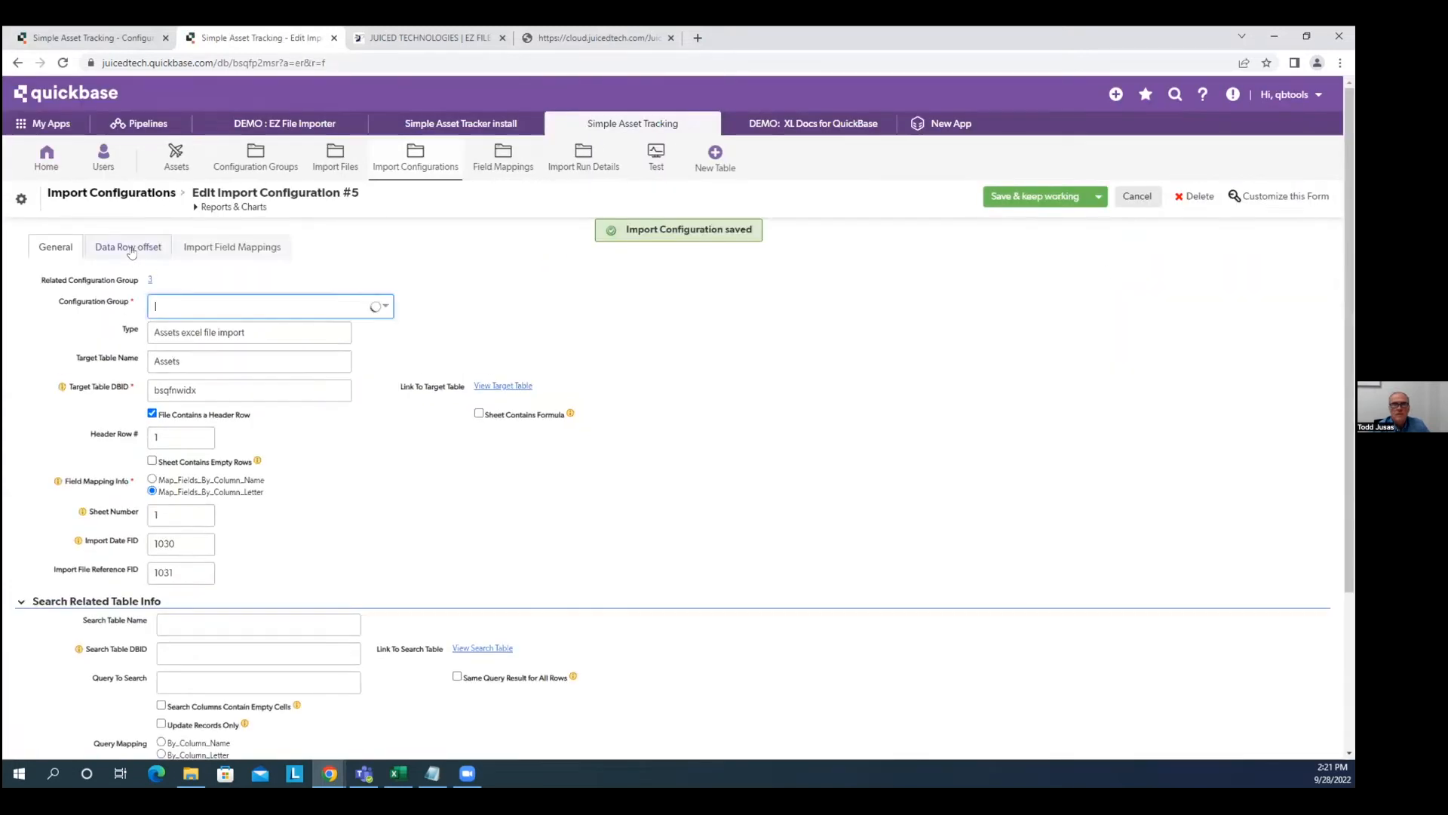
{"action": "scroll", "coordinate": [370, 657], "scroll_direction": "down", "scroll_amount": 2}
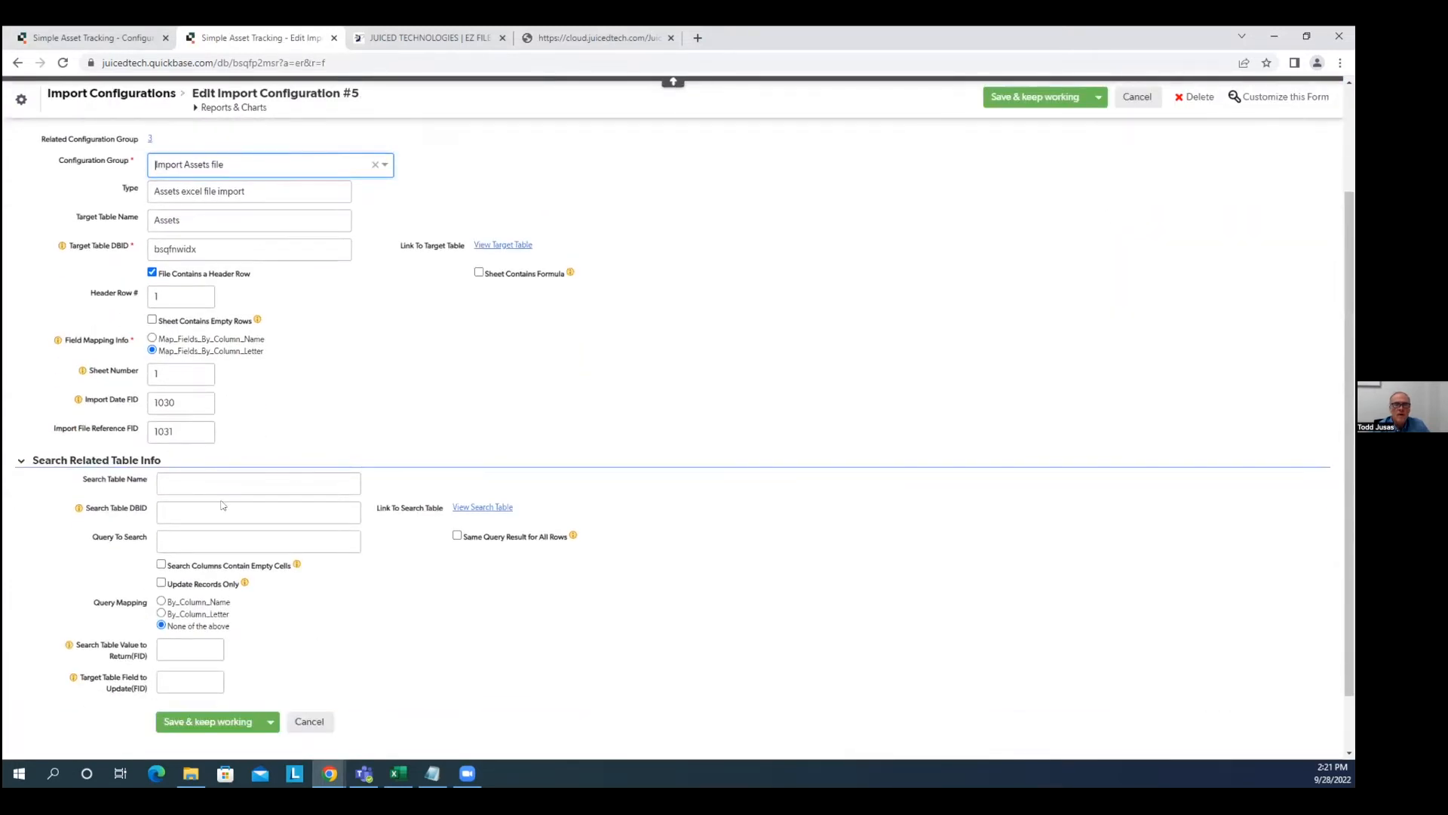
{"action": "scroll", "coordinate": [603, 535], "scroll_direction": "up", "scroll_amount": 3}
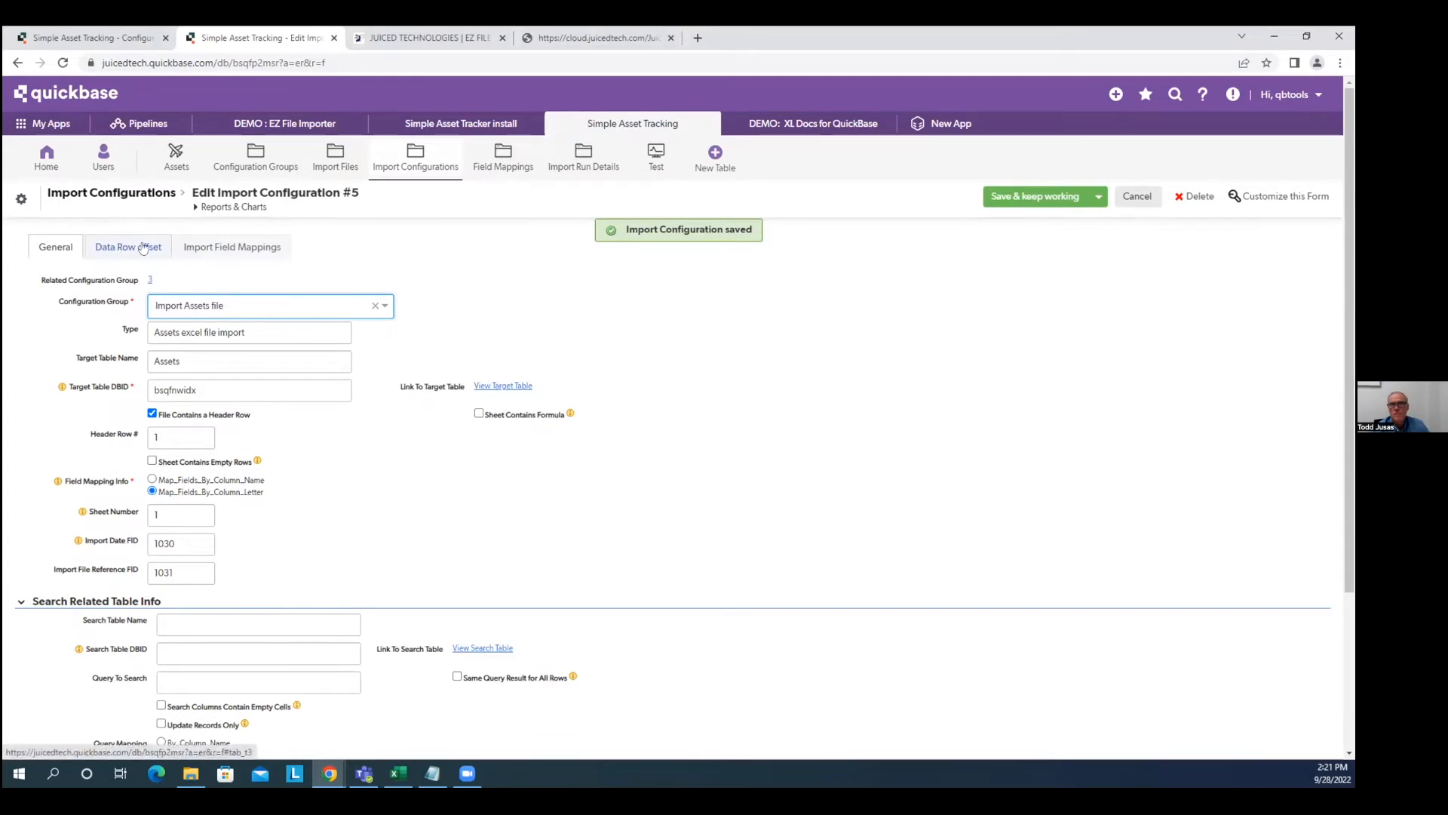
{"action": "left_click", "coordinate": [106, 248]}
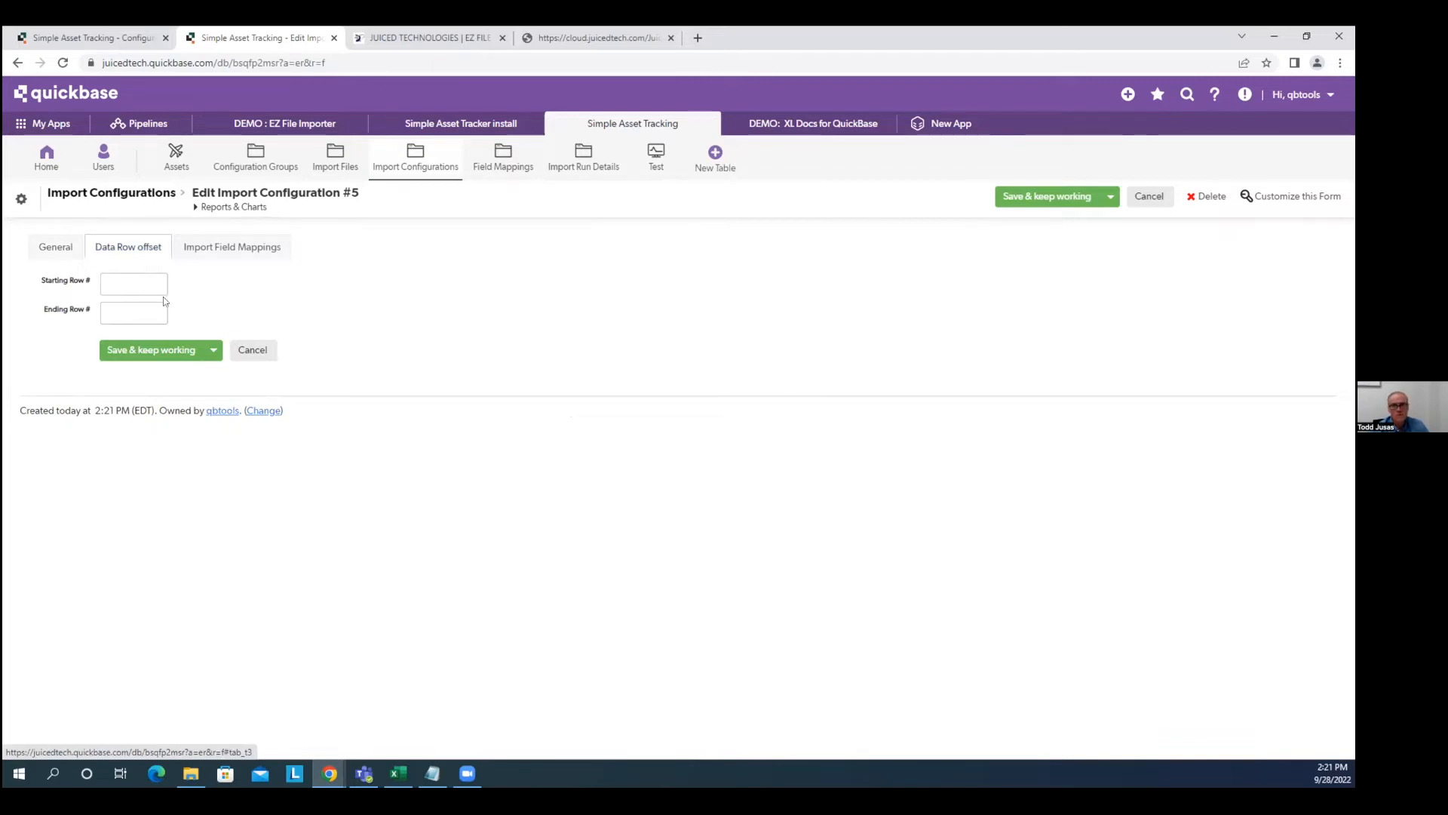
Leave Starting Row and Ending Row blank, removing the trial starting value 20.
{"action": "left_click", "coordinate": [135, 279]}
{"action": "type", "text": "20"}
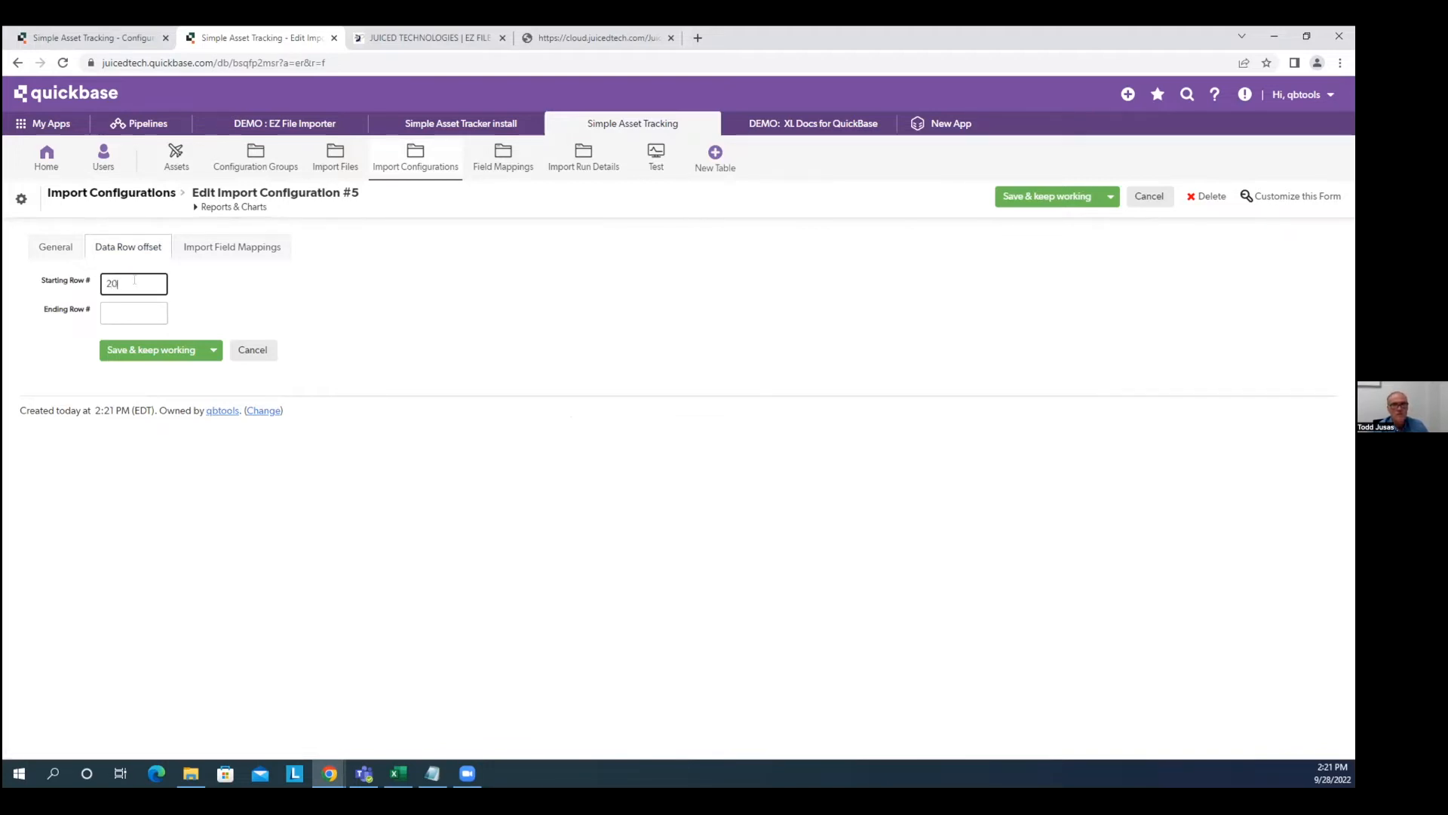
{"action": "double_click", "coordinate": [112, 283]}
{"action": "key", "text": "BackSpace"}
{"action": "left_click", "coordinate": [136, 313]}
{"action": "left_click", "coordinate": [125, 277]}
Show the configuration's Import Field Mappings list, which is still empty.
{"action": "left_click", "coordinate": [212, 249]}
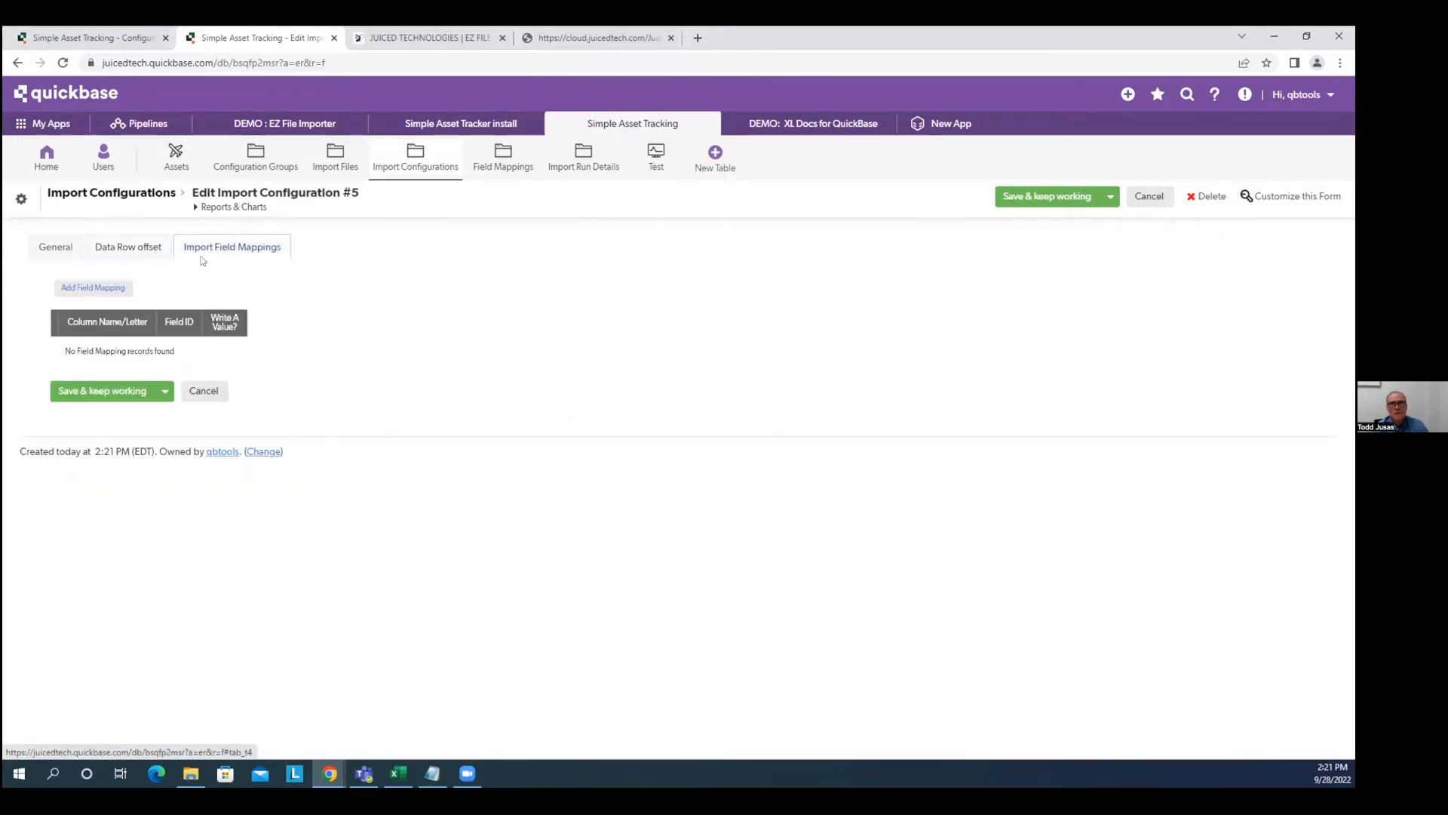
{"action": "left_click", "coordinate": [64, 249]}
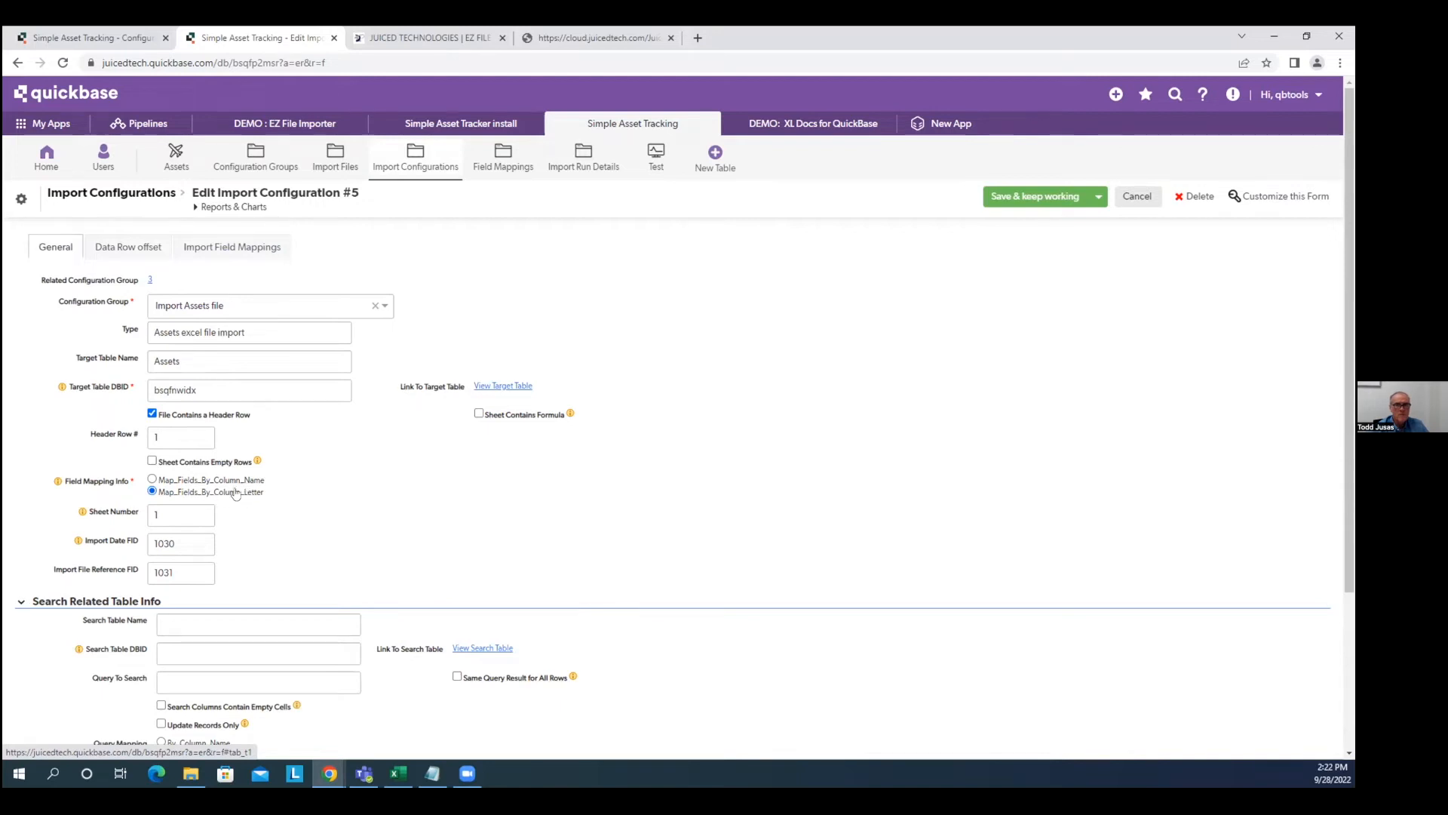
{"action": "left_click", "coordinate": [212, 247]}
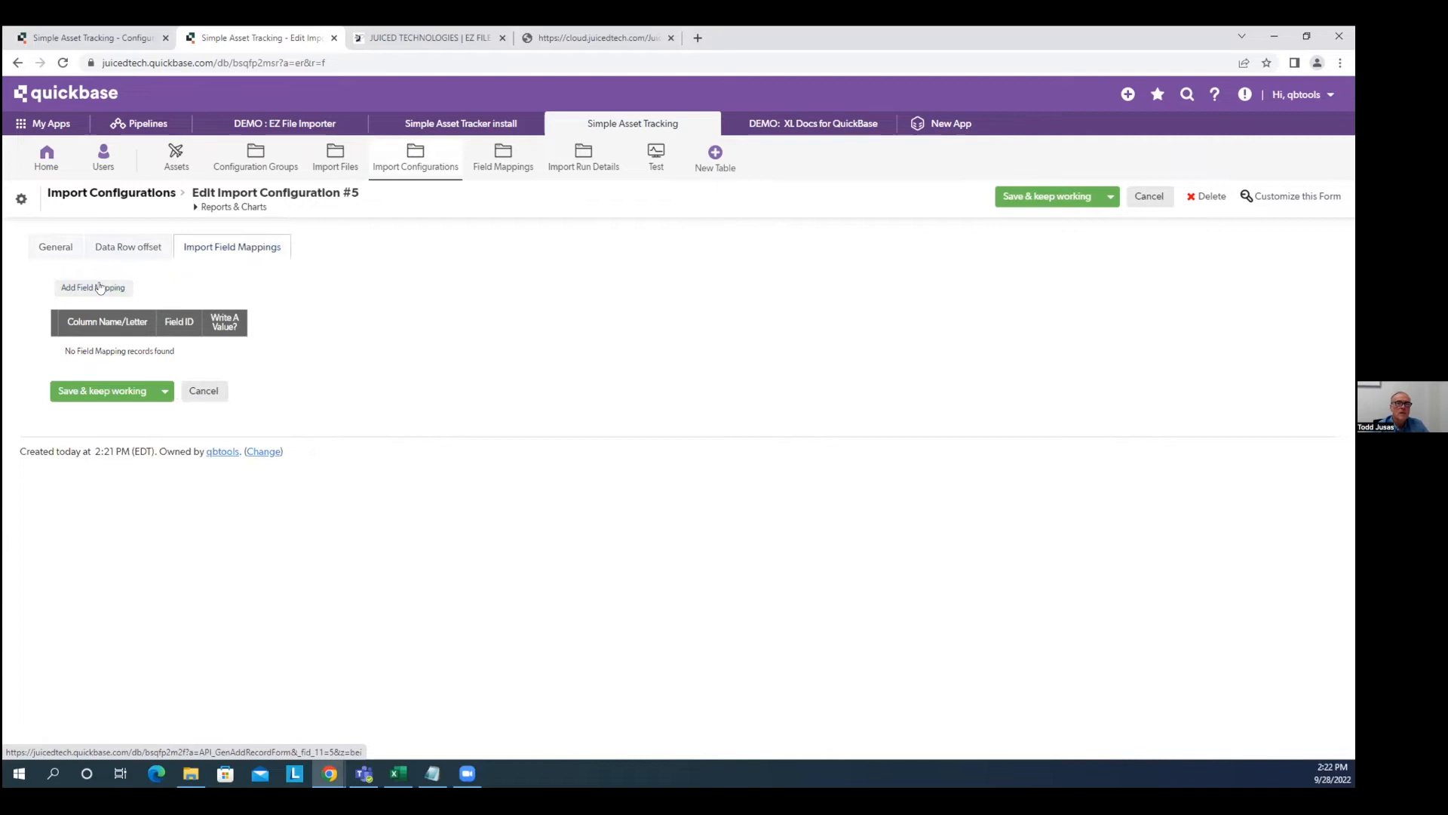
{"action": "left_click", "coordinate": [100, 287]}
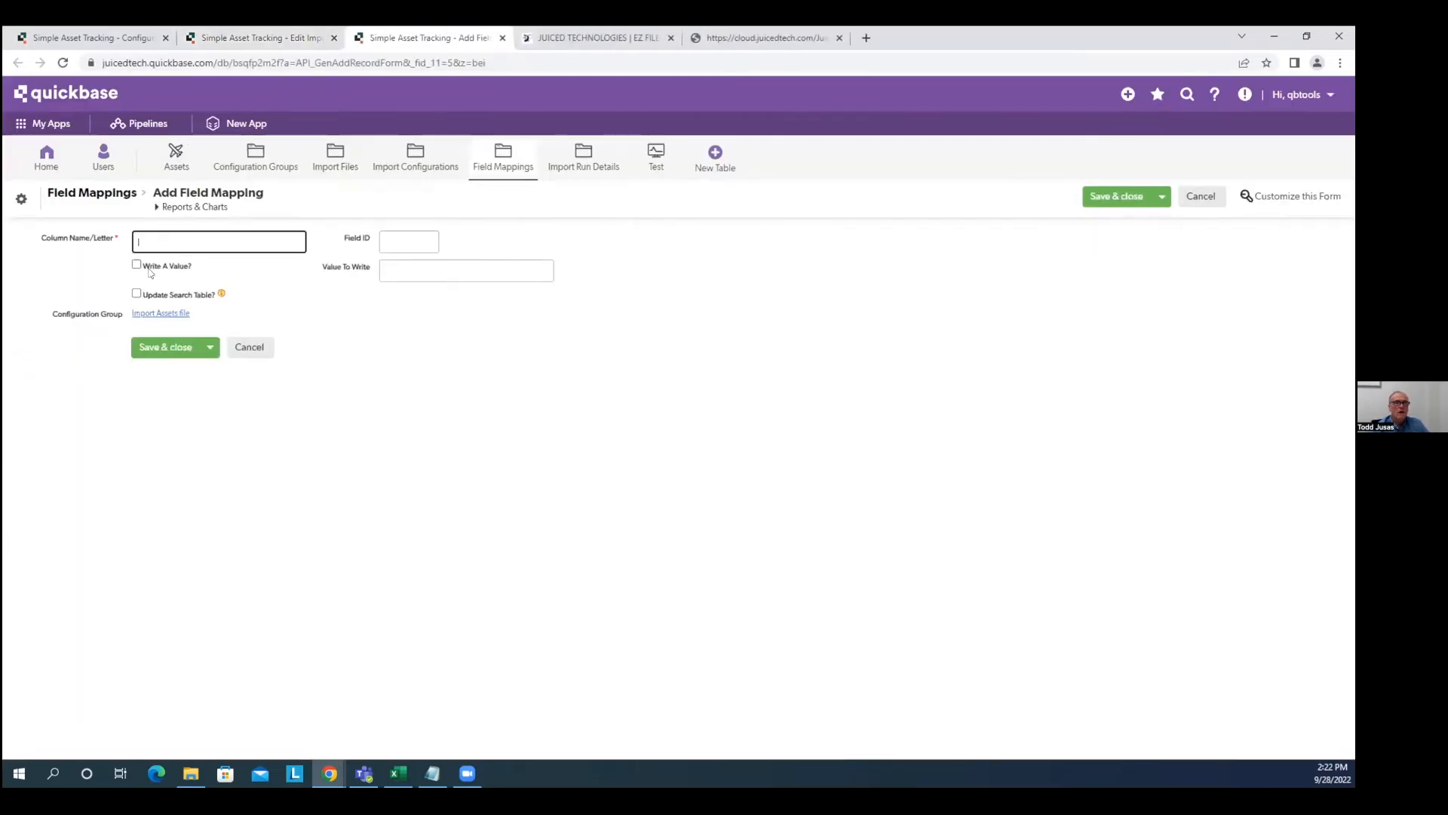
Add field mappings for column A, column B to 1004 and column C to 1005.
{"action": "type", "text": "A"}
{"action": "key", "text": "Tab"}
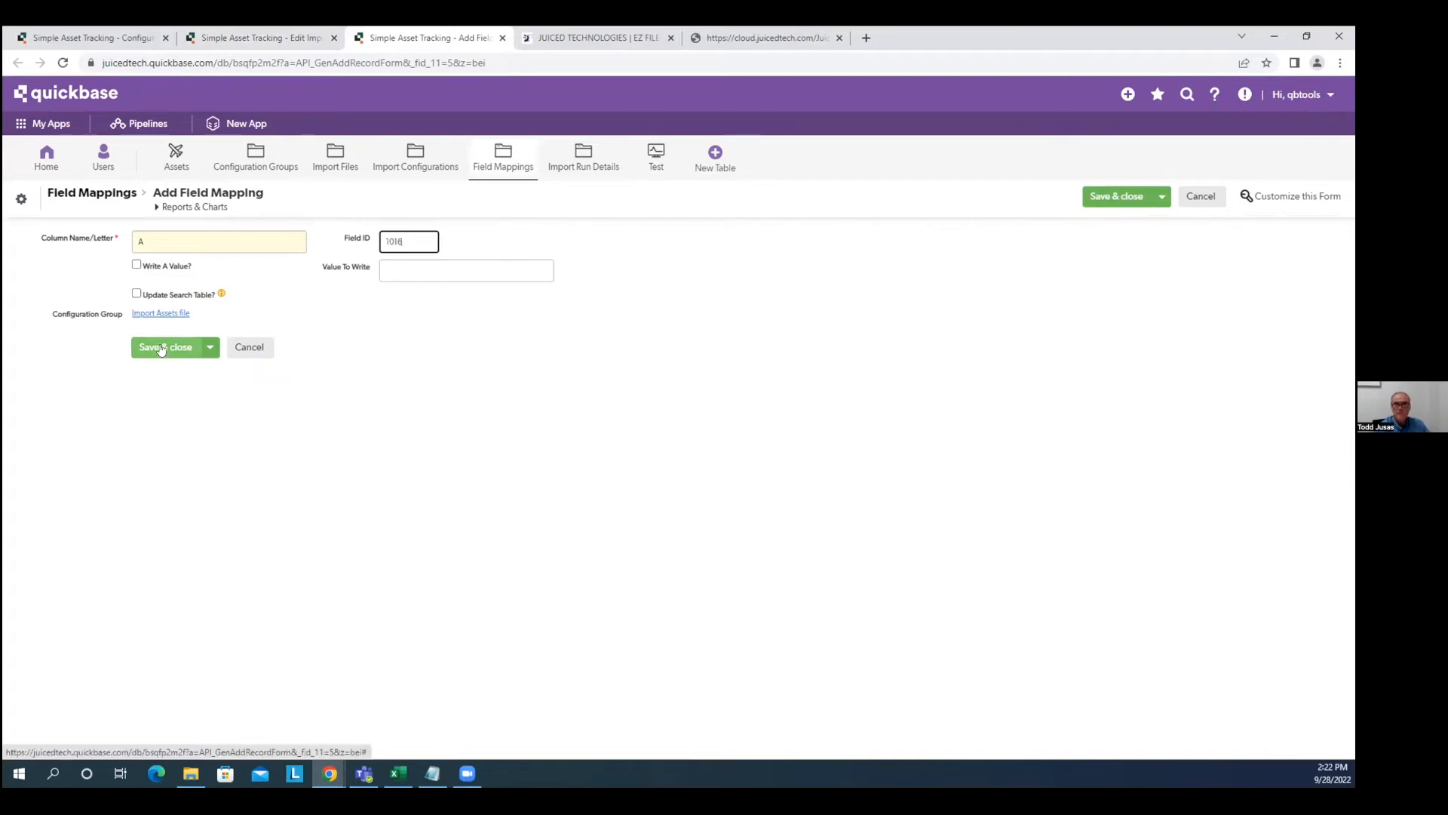
{"action": "left_click", "coordinate": [210, 347]}
{"action": "left_click", "coordinate": [181, 395]}
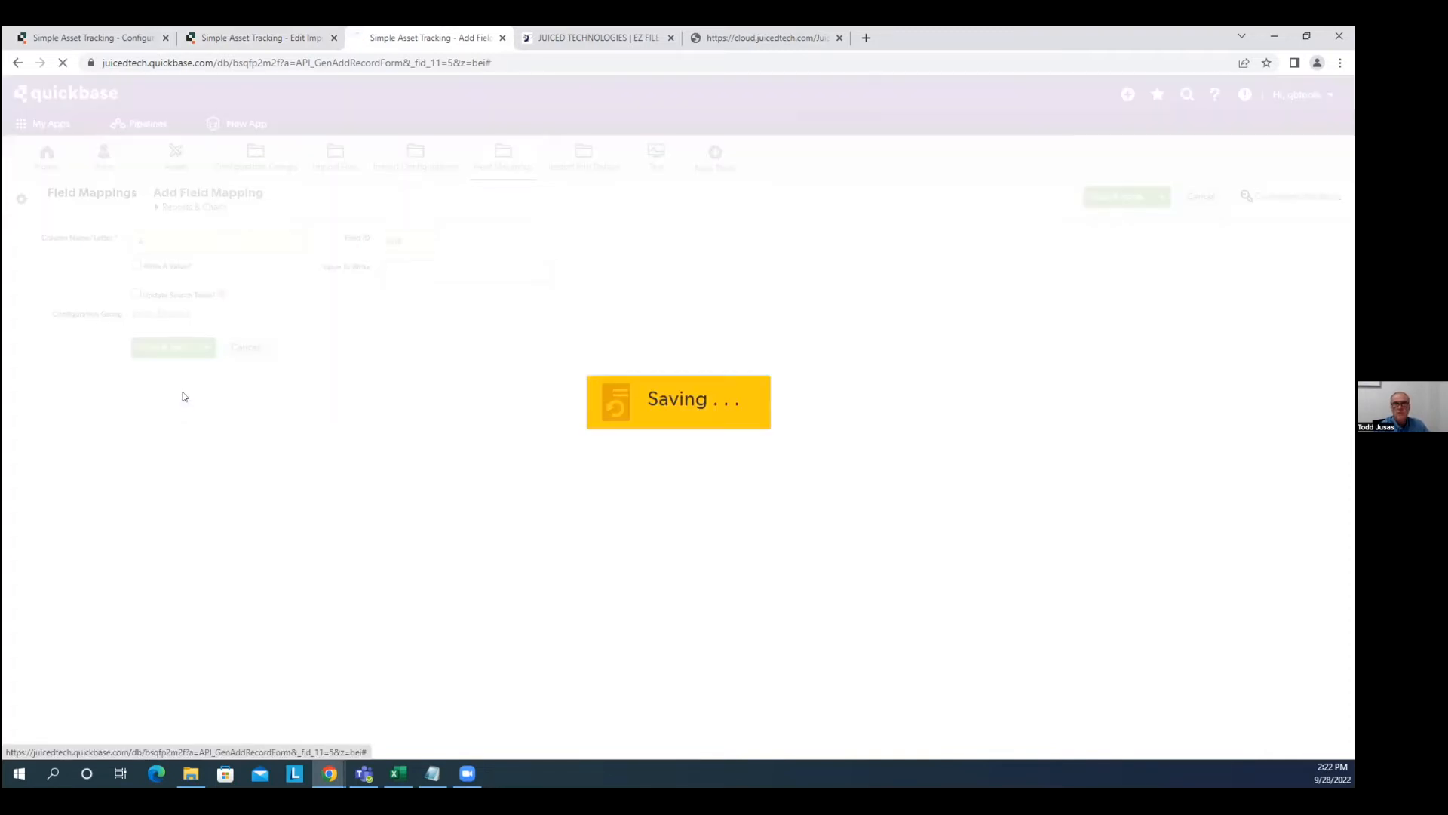
{"action": "type", "text": "B"}
{"action": "key", "text": "Tab"}
{"action": "type", "text": "1004"}
{"action": "left_click", "coordinate": [155, 347]}
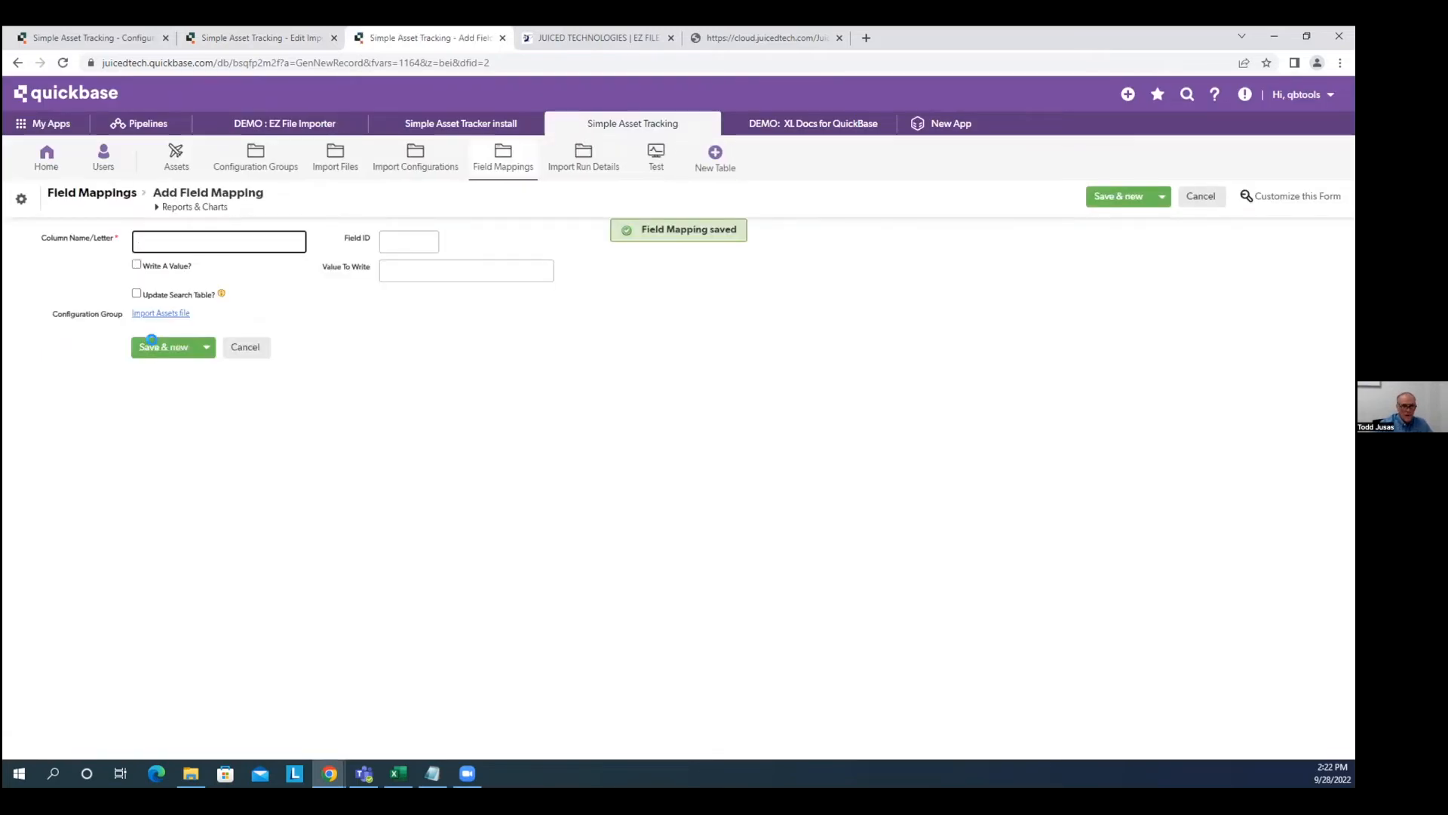
{"action": "key", "text": "Tab"}
{"action": "type", "text": "1005"}
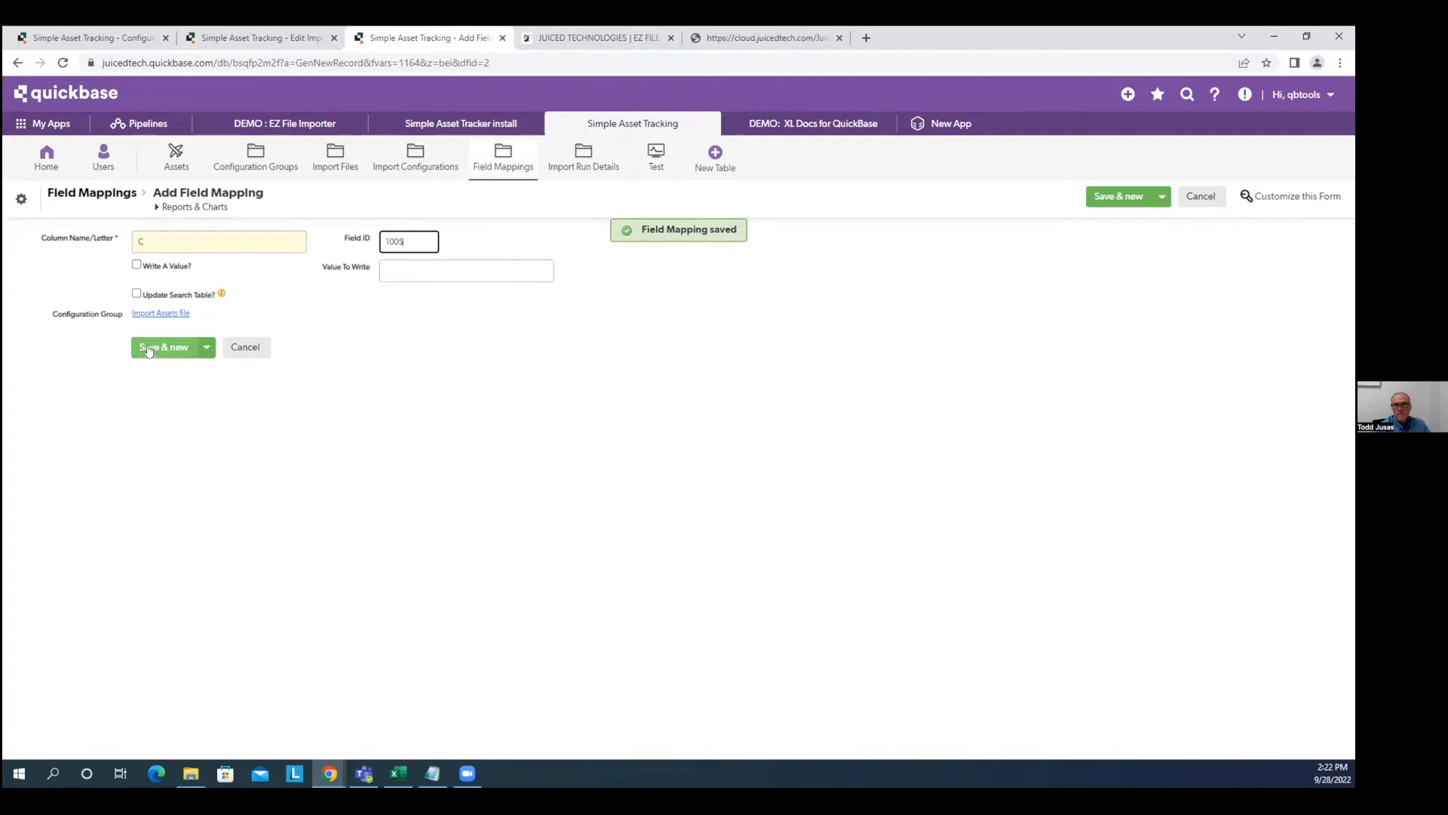
{"action": "left_click", "coordinate": [149, 348]}
Map columns D, E and F to field IDs 1020, 101 and 1006.
{"action": "type", "text": "D"}
{"action": "key", "text": "Tab"}
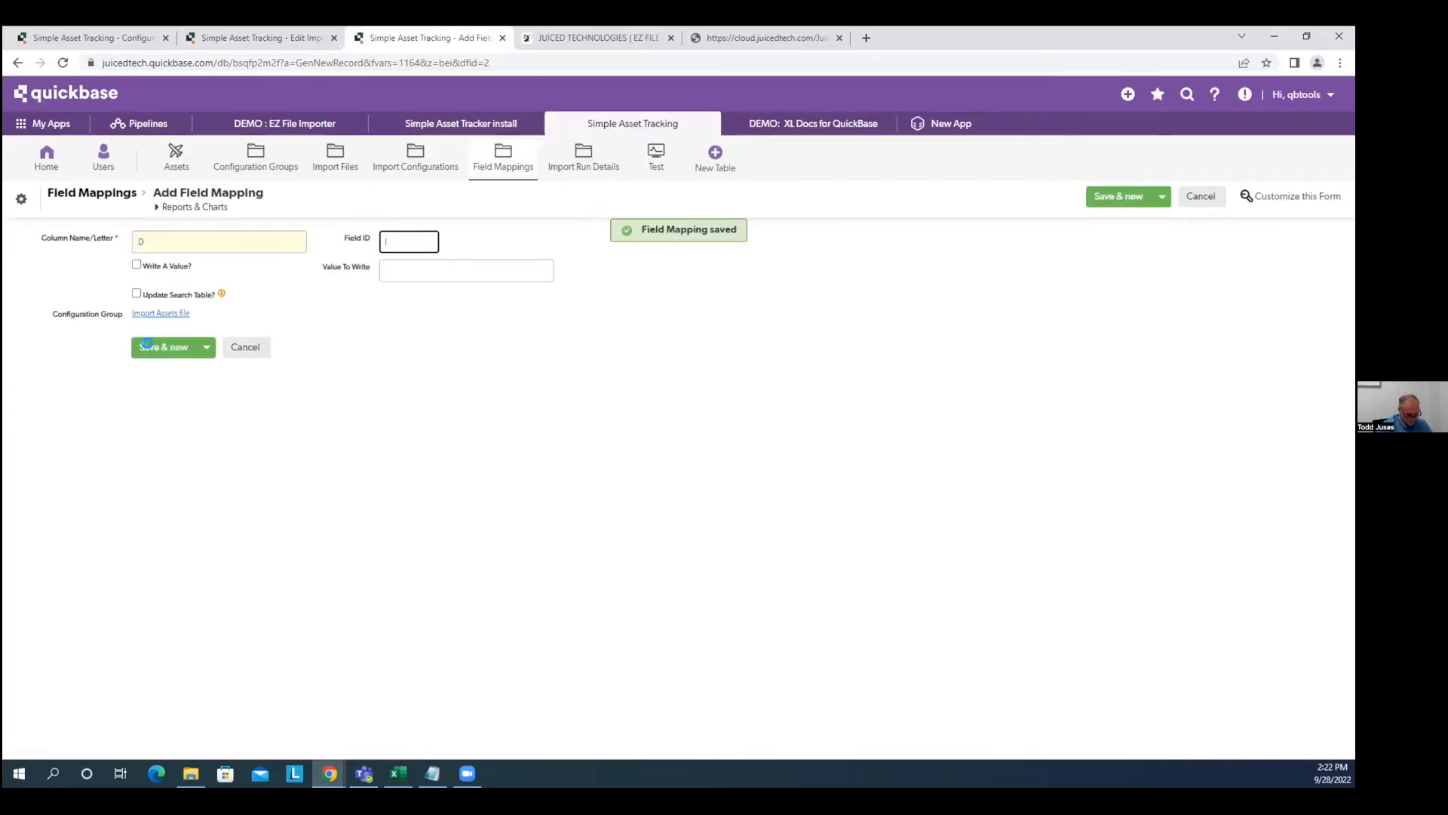
{"action": "type", "text": "1020"}
{"action": "left_click", "coordinate": [147, 344]}
{"action": "type", "text": "E"}
{"action": "key", "text": "Tab"}
{"action": "type", "text": "101"}
{"action": "left_click", "coordinate": [147, 346]}
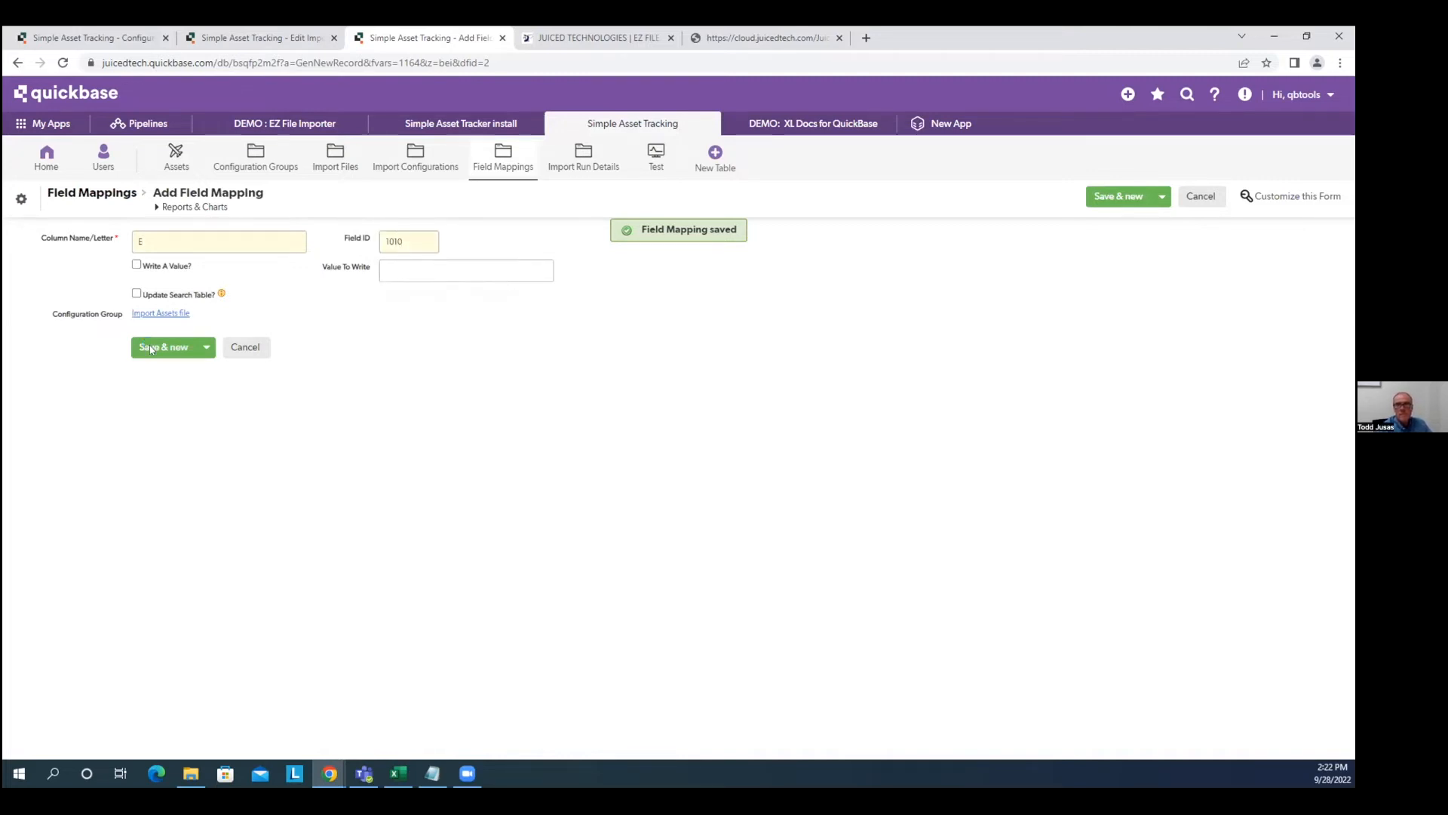
{"action": "type", "text": "F"}
{"action": "key", "text": "Tab"}
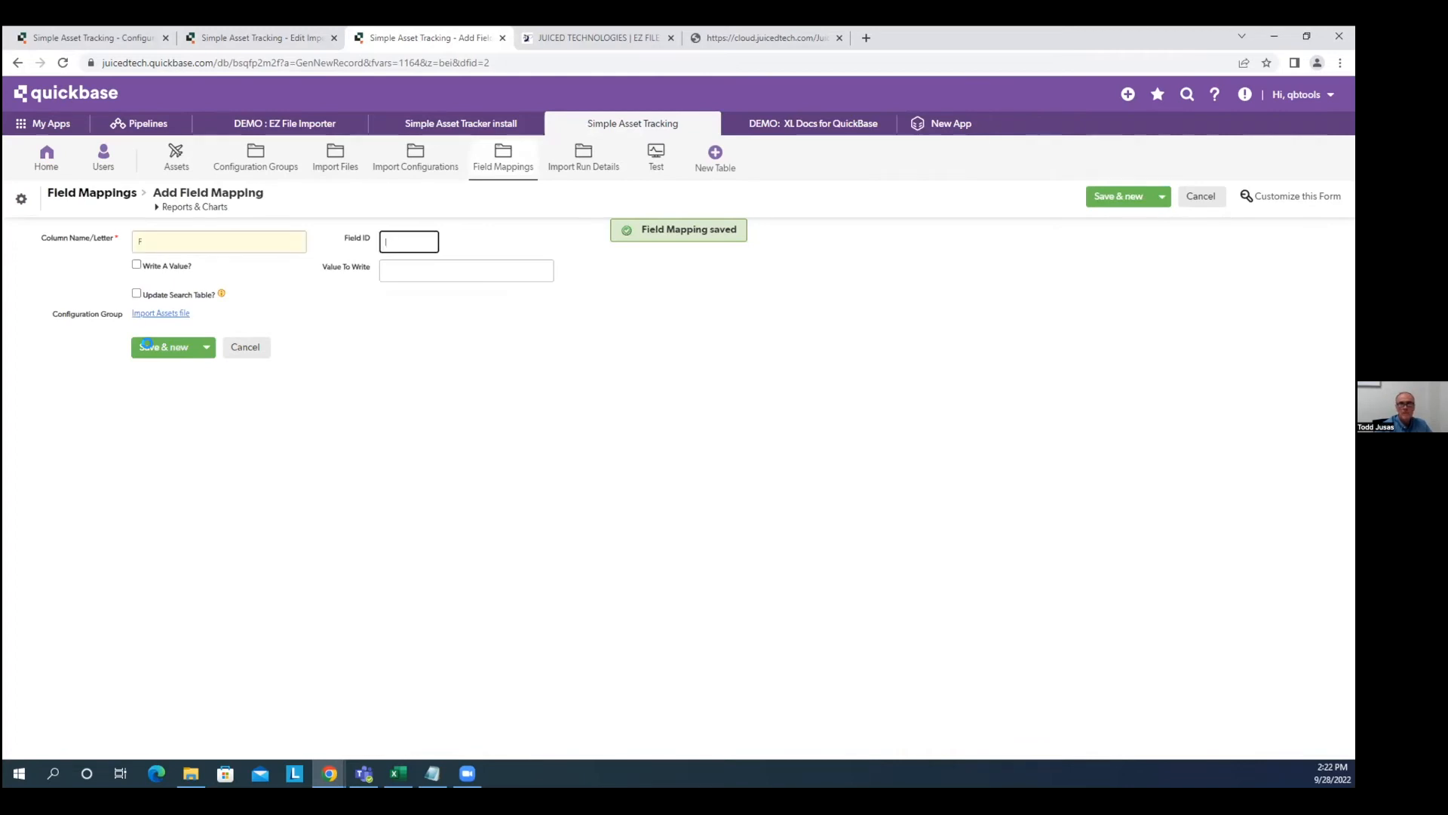
{"action": "type", "text": "1006"}
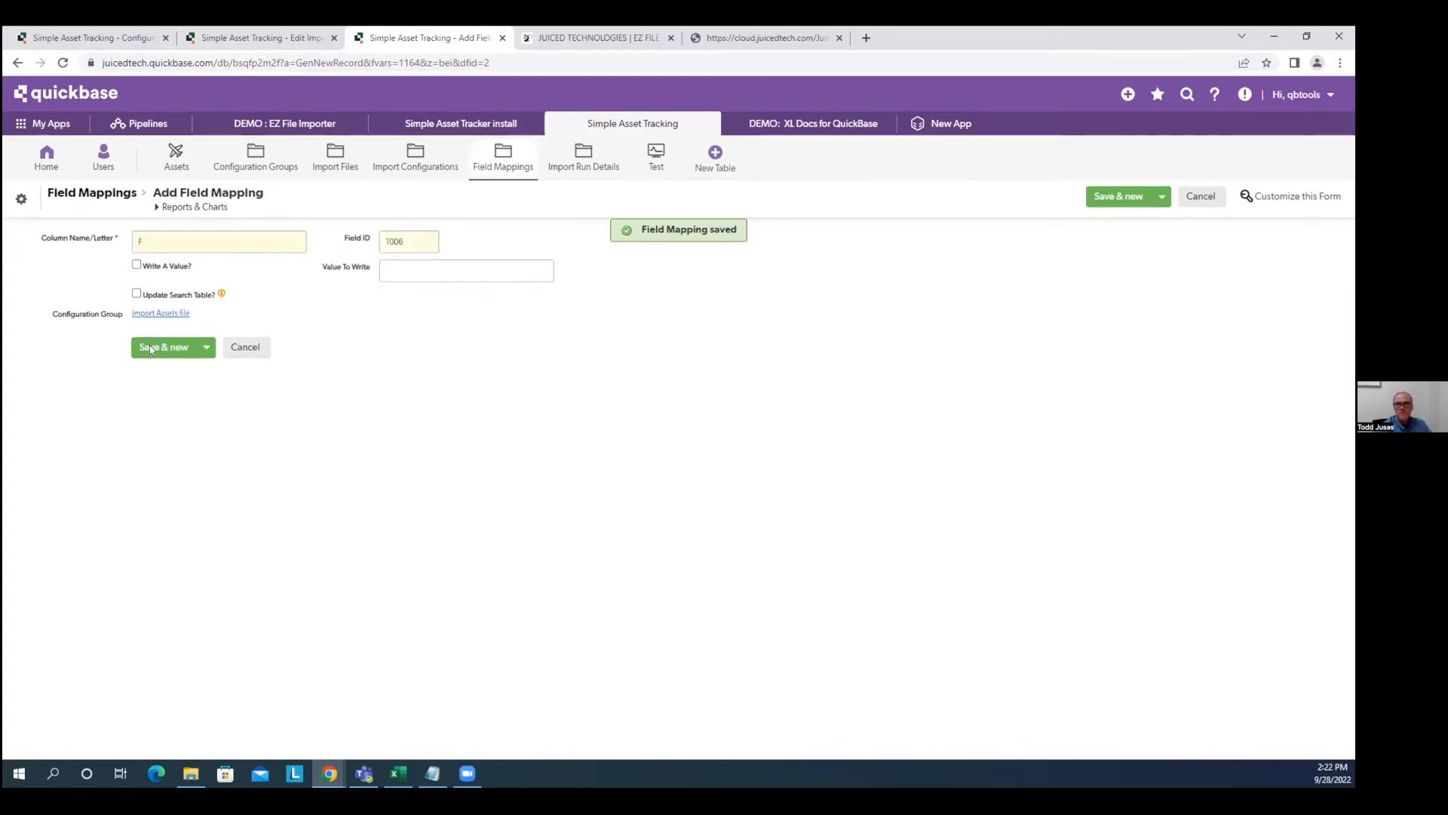
{"action": "left_click", "coordinate": [151, 348]}
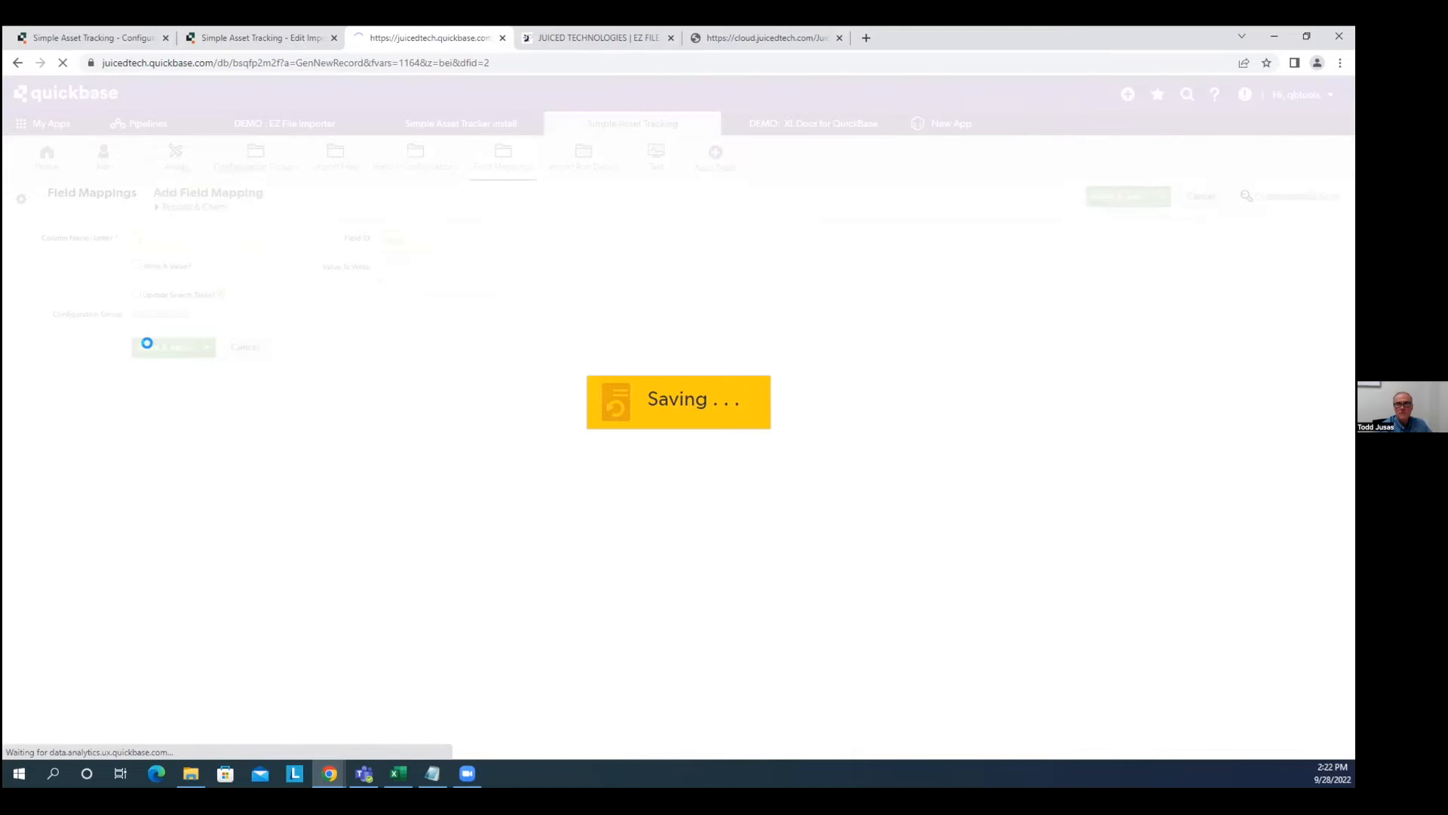
Map columns G, H and I to field IDs 1007, 1012 and 1011.
{"action": "key", "text": "Tab"}
{"action": "type", "text": "1007"}
{"action": "left_click", "coordinate": [149, 347]}
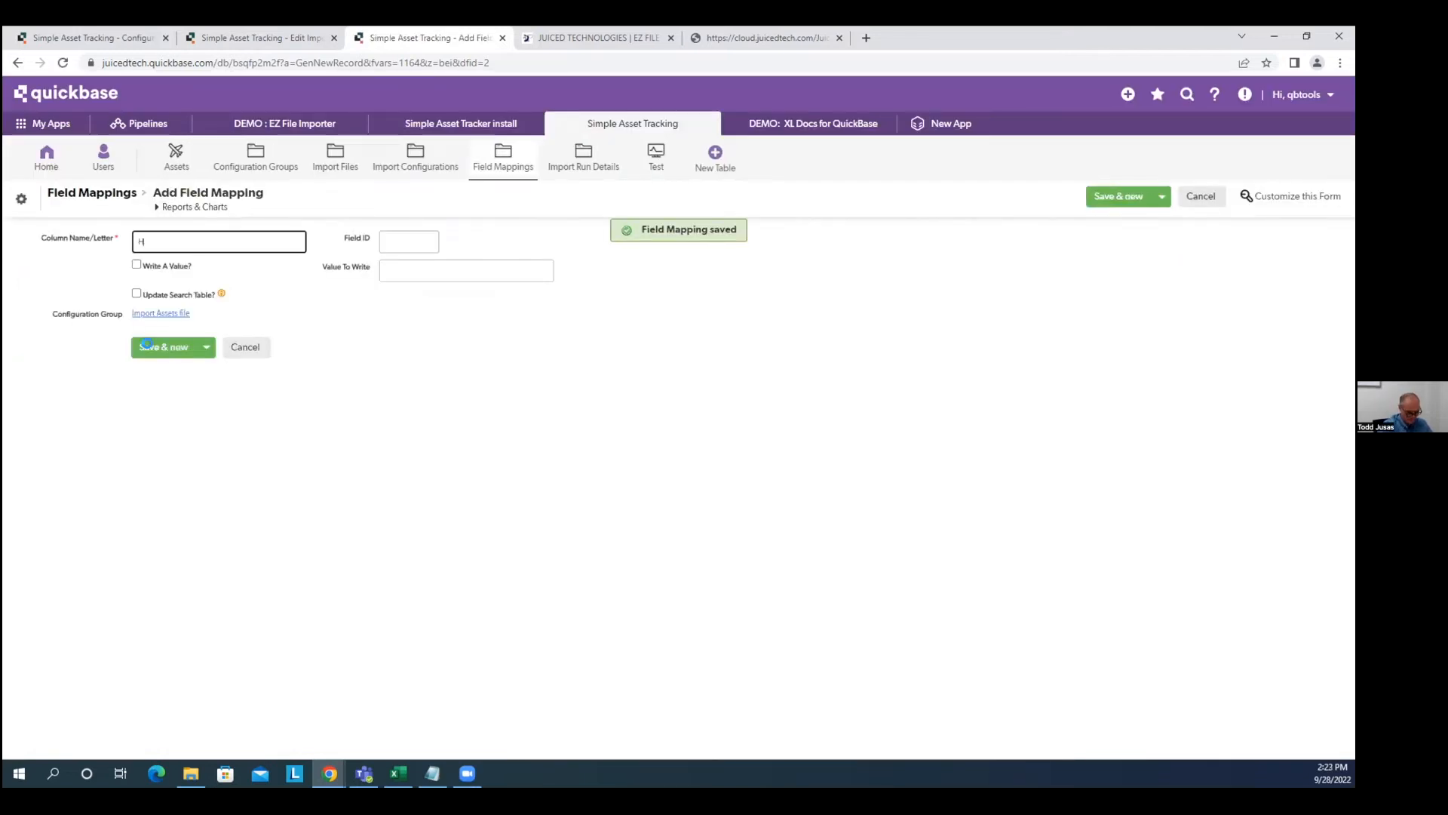
{"action": "key", "text": "Tab"}
{"action": "type", "text": "1012"}
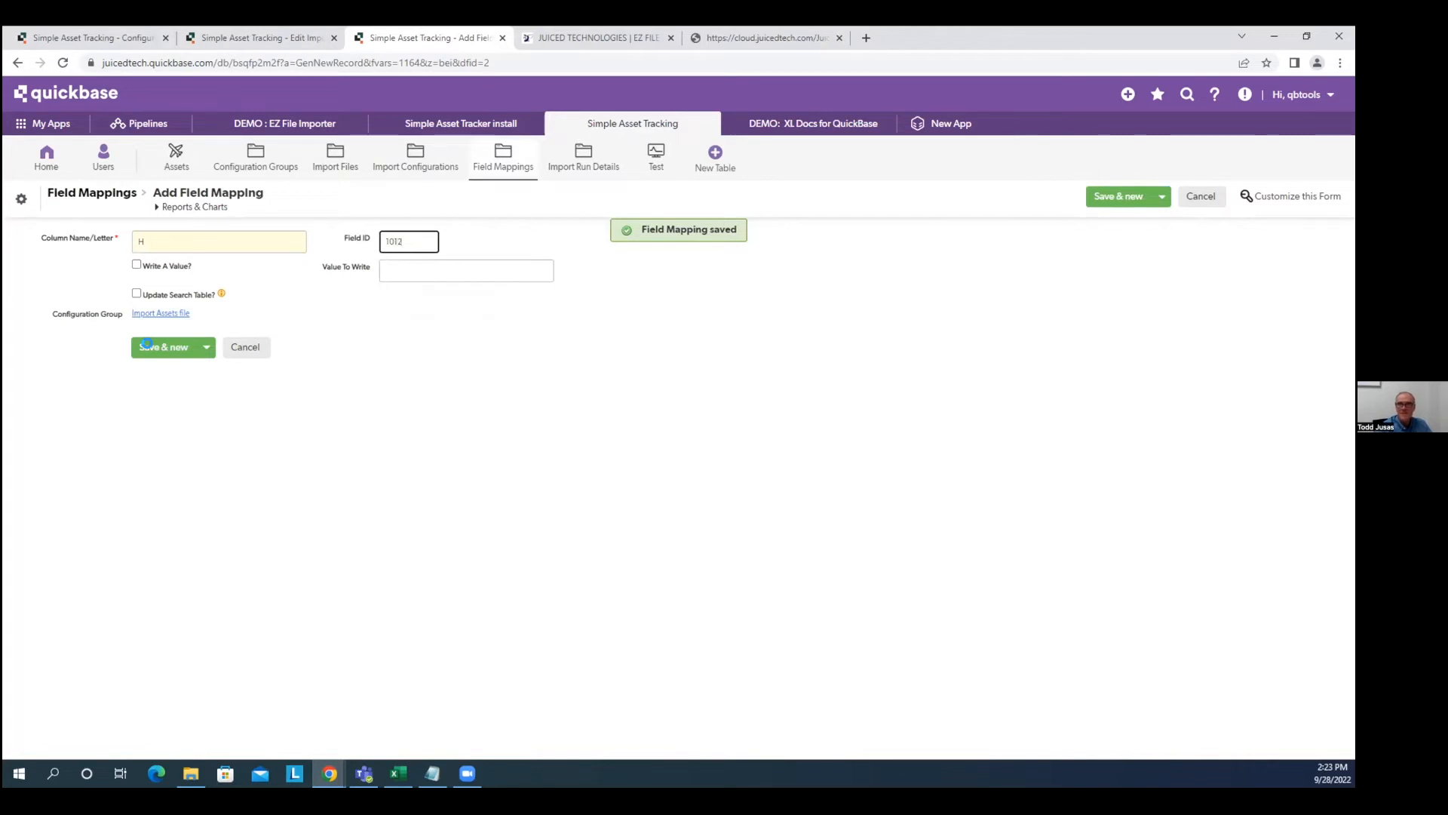
{"action": "left_click", "coordinate": [148, 346]}
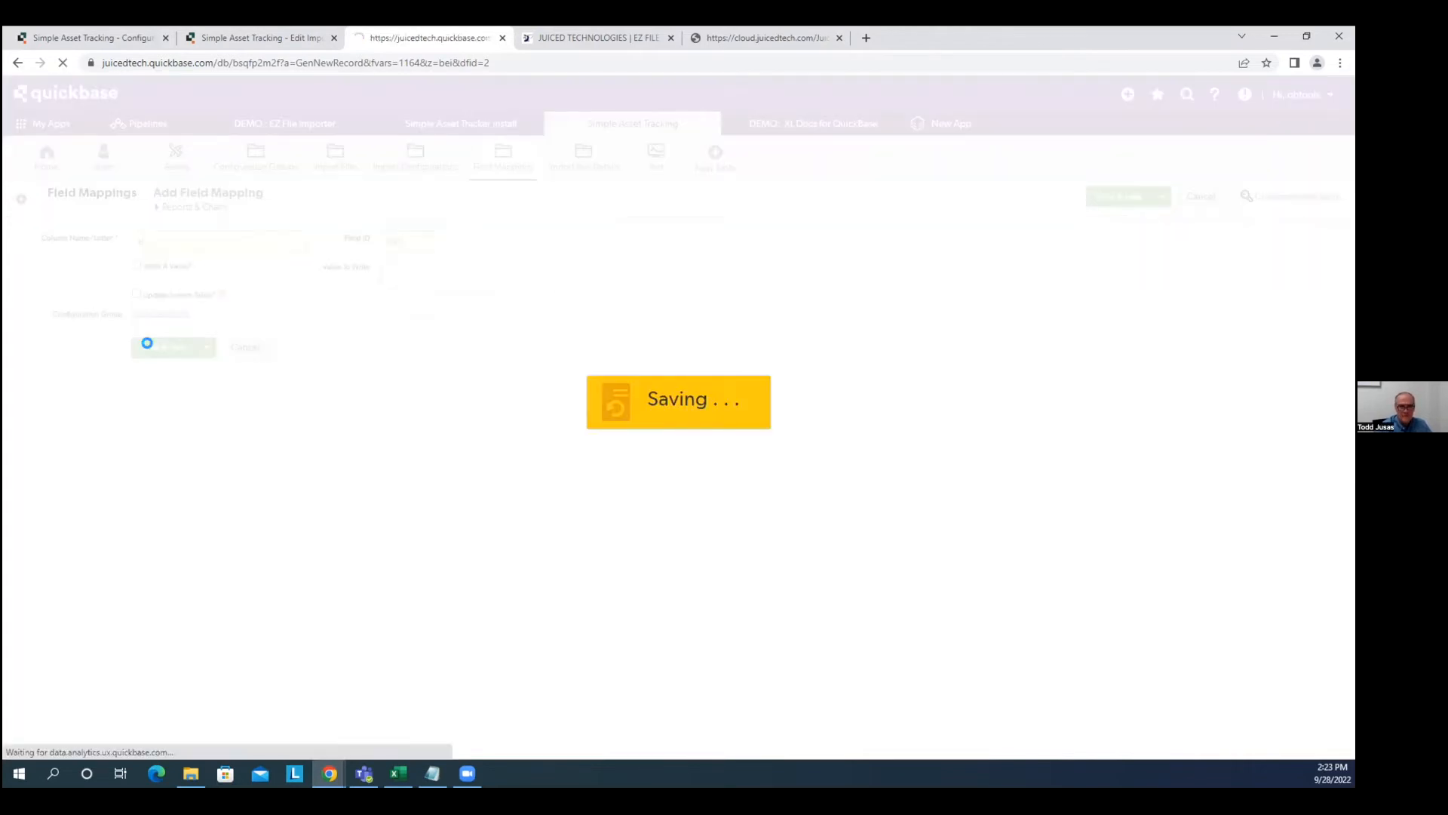
{"action": "type", "text": "I"}
{"action": "key", "text": "Tab"}
{"action": "type", "text": "1011"}
{"action": "left_click", "coordinate": [147, 347]}
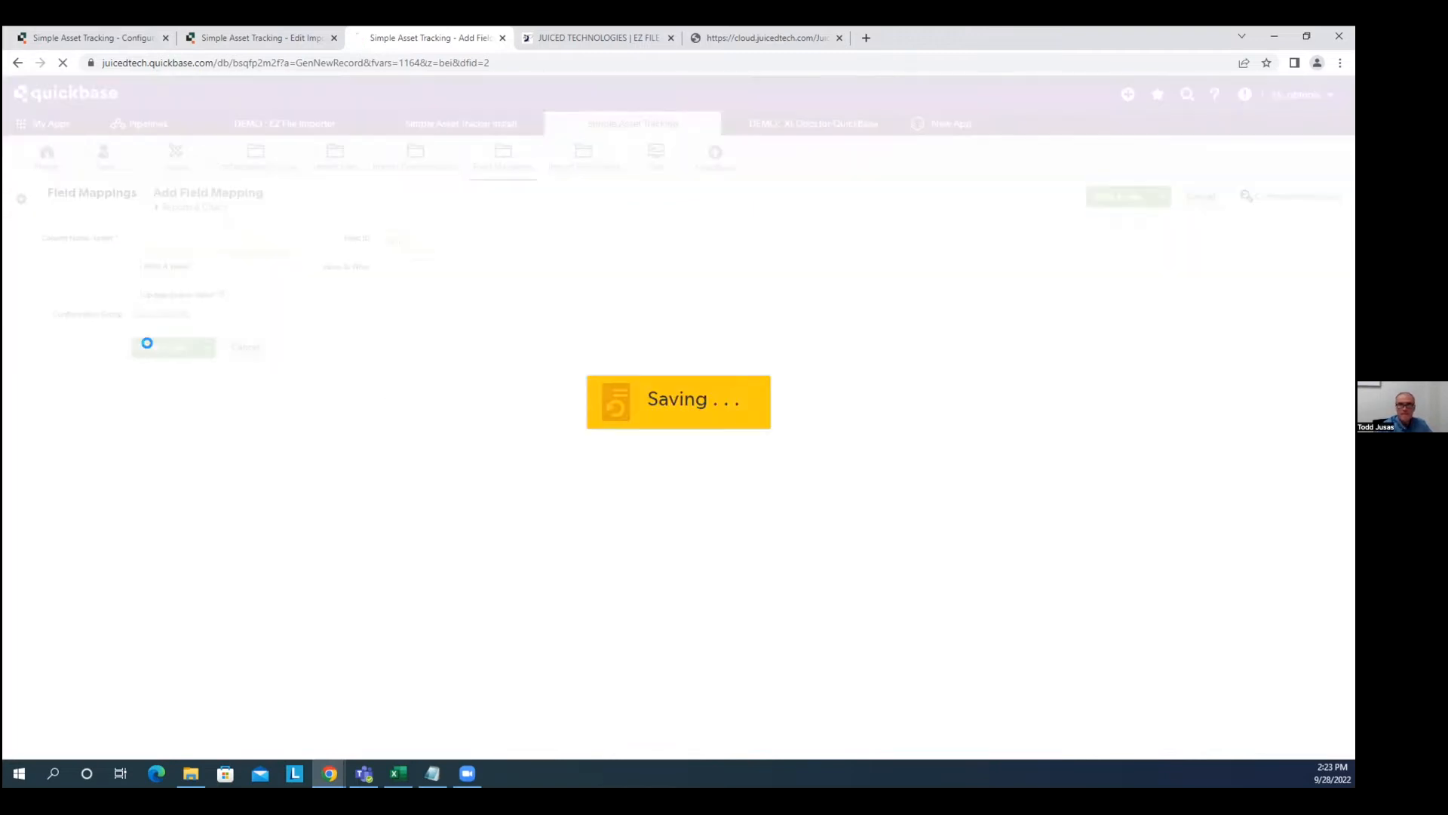
Map columns J and K to field IDs 1007 and 1013.
{"action": "type", "text": "J"}
{"action": "key", "text": "Tab"}
{"action": "type", "text": "1007"}
{"action": "left_click", "coordinate": [147, 346]}
{"action": "type", "text": "K"}
{"action": "key", "text": "Tab"}
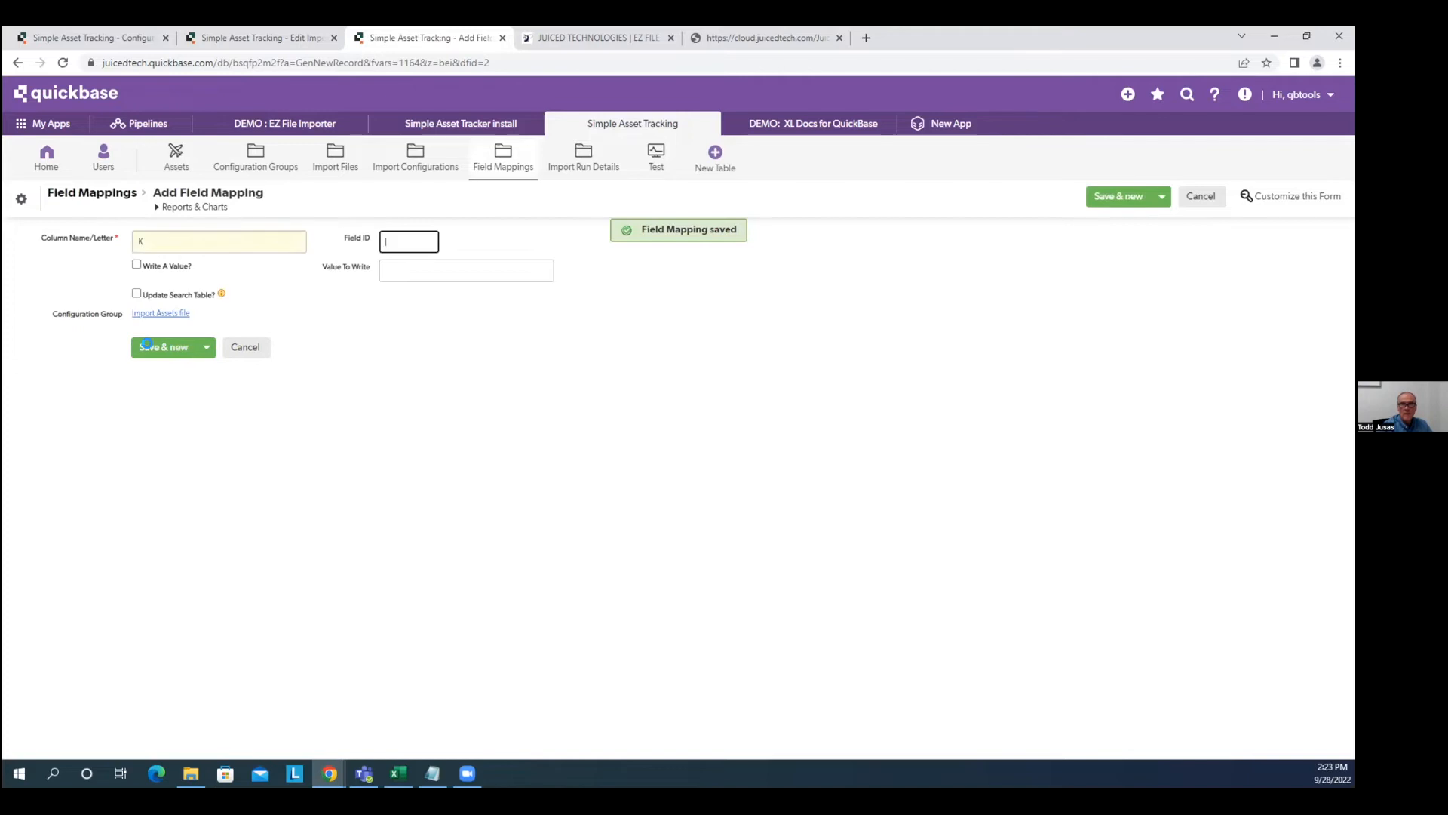
{"action": "type", "text": "1013"}
{"action": "key", "text": "Tab"}
{"action": "left_click", "coordinate": [147, 345]}
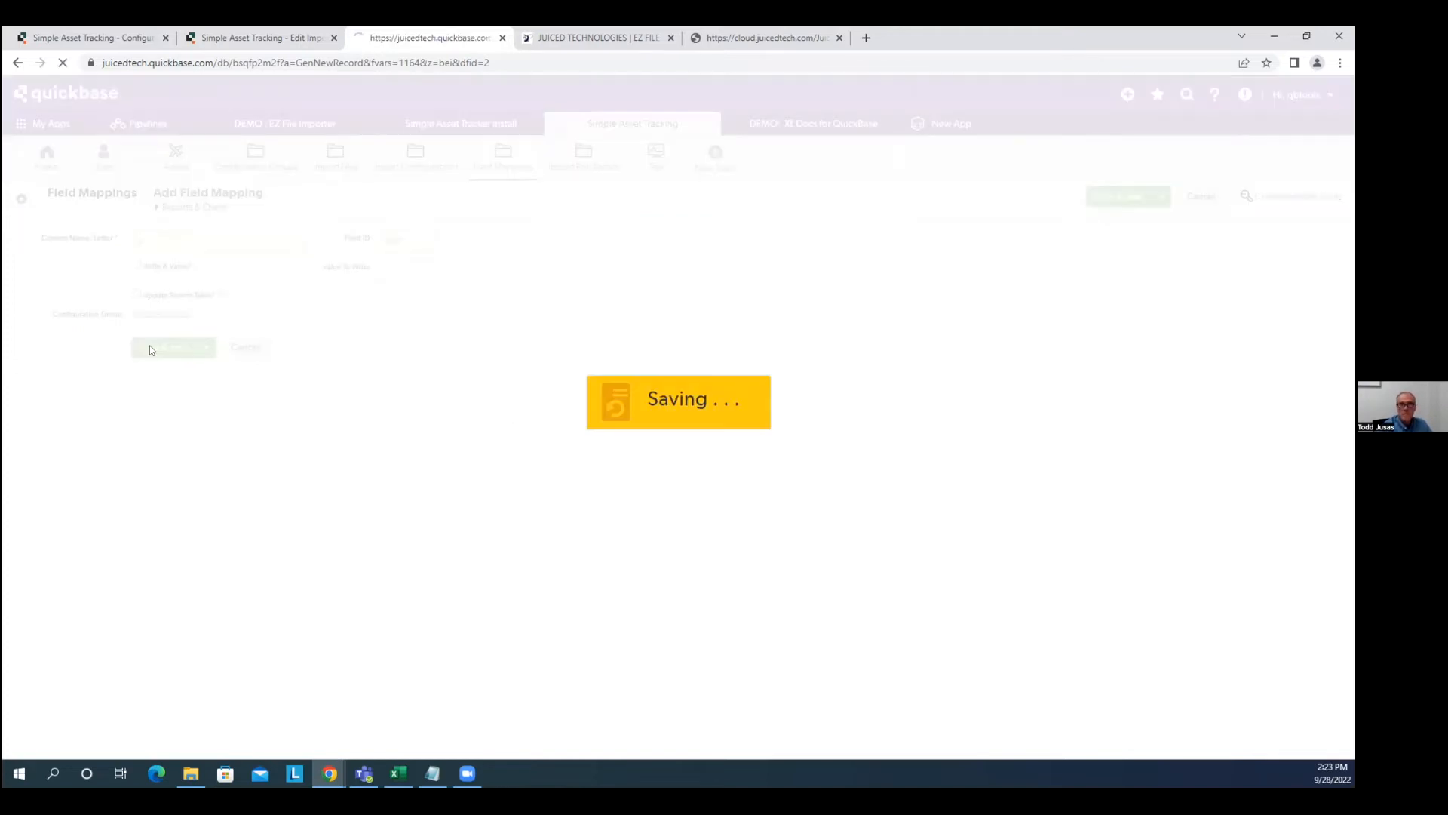
Map column L to field ID 102 and column M to 1008, then save and close.
{"action": "type", "text": "L"}
{"action": "key", "text": "Tab"}
{"action": "type", "text": "102"}
{"action": "left_click", "coordinate": [148, 345]}
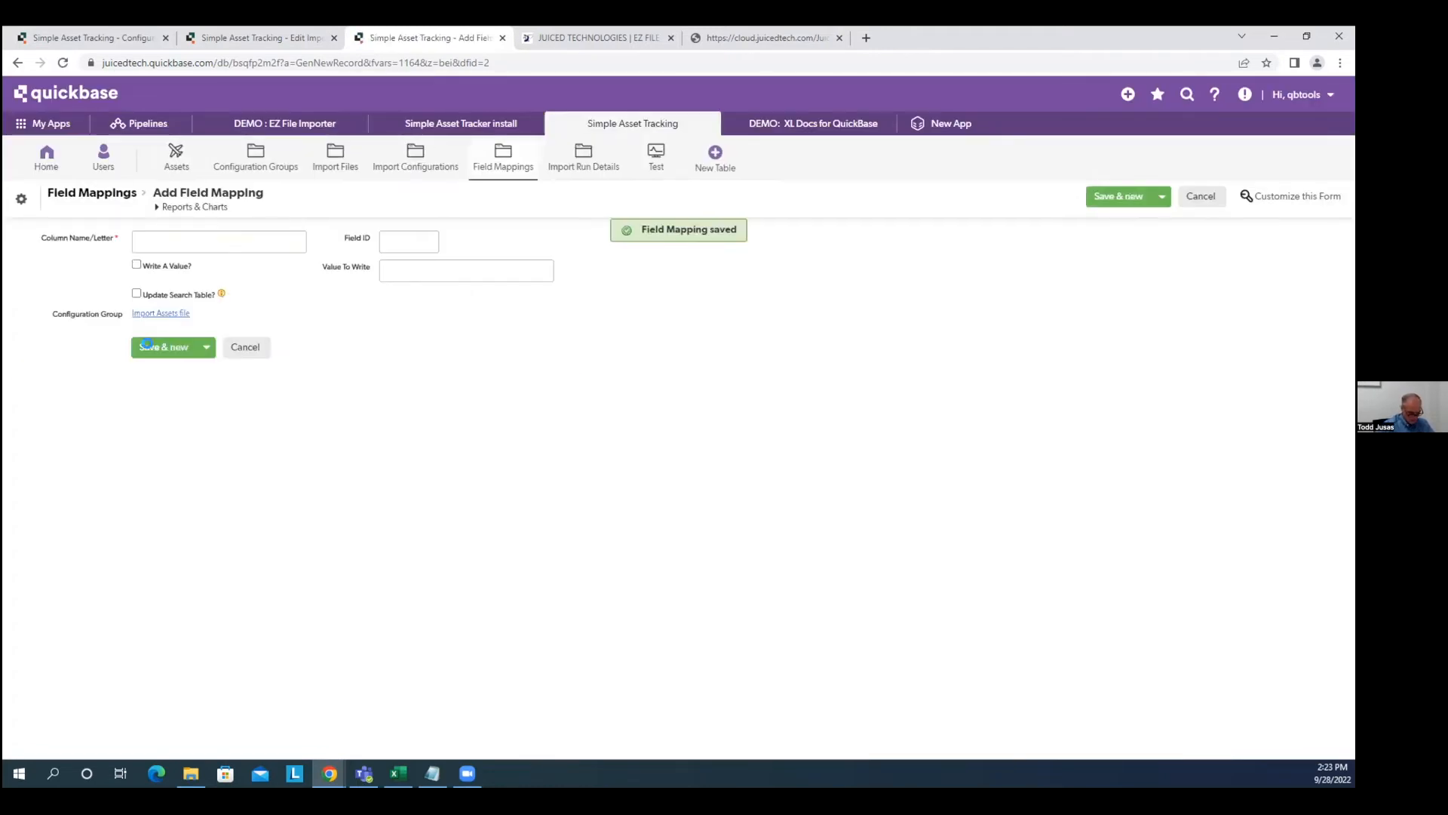
{"action": "type", "text": "M"}
{"action": "key", "text": "Tab"}
{"action": "type", "text": "1008"}
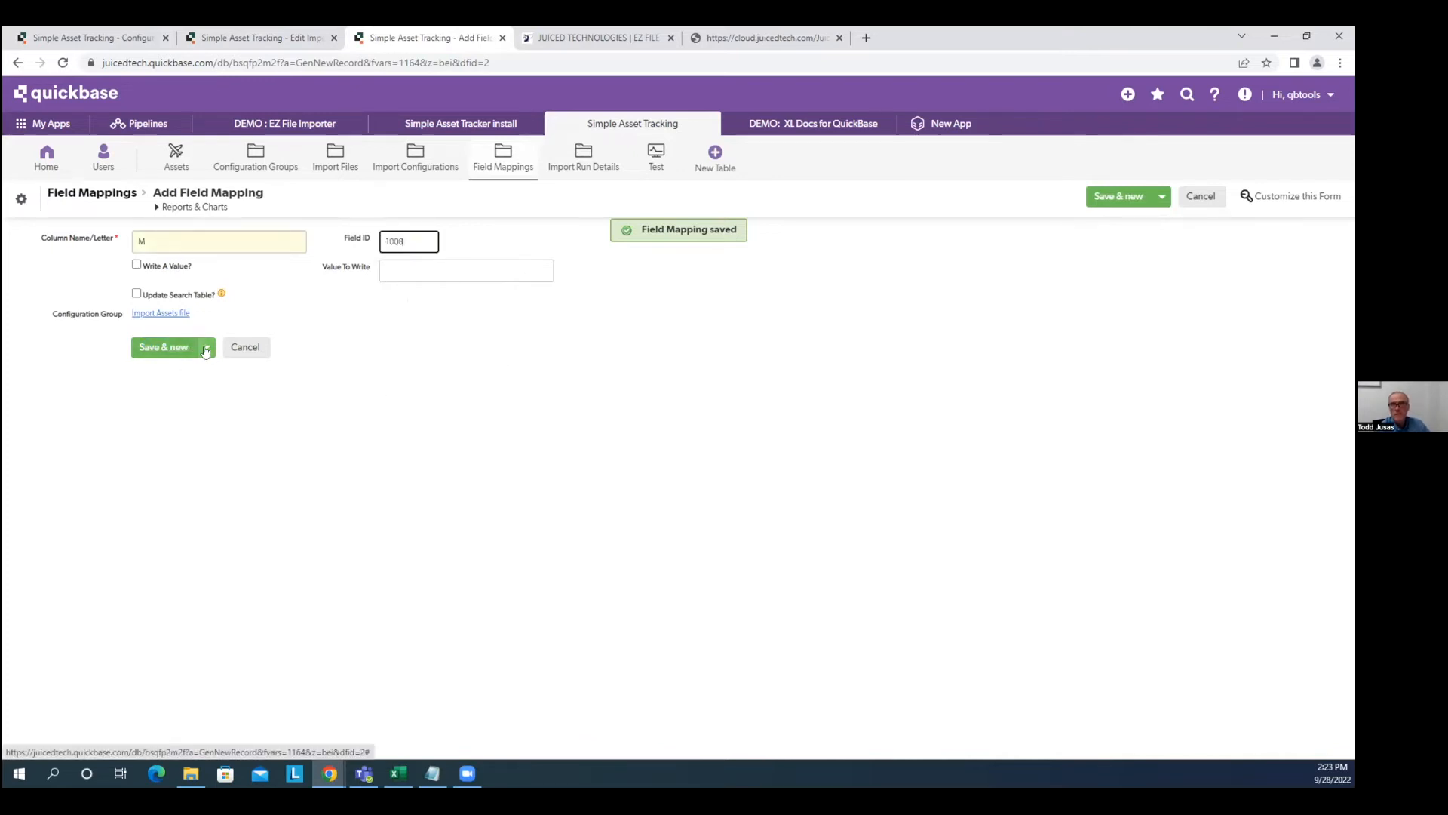
{"action": "left_click", "coordinate": [205, 347]}
{"action": "left_click", "coordinate": [174, 375]}
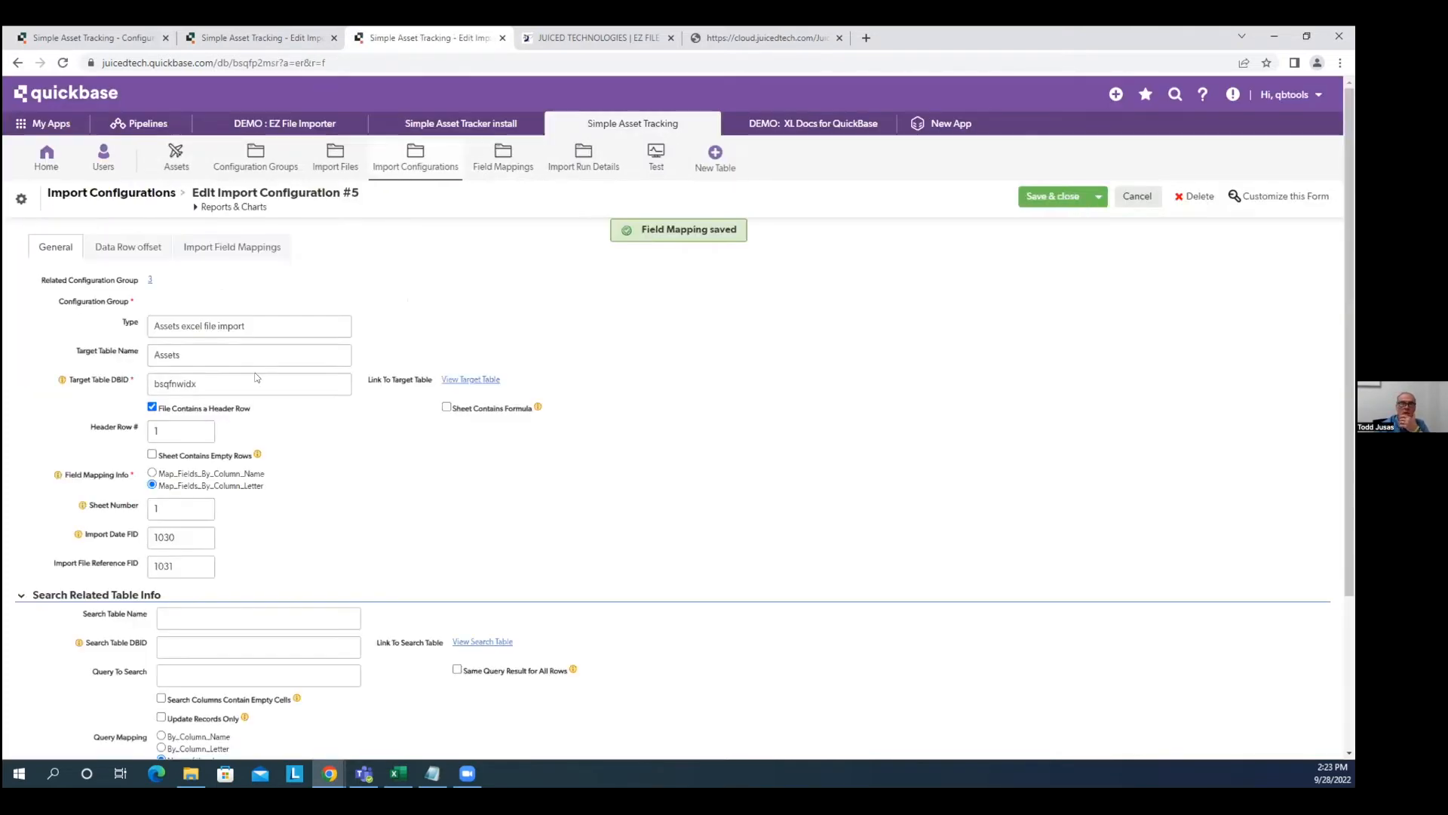
Review the configuration's field mappings, general settings and data row offsets.
{"action": "left_click", "coordinate": [266, 247]}
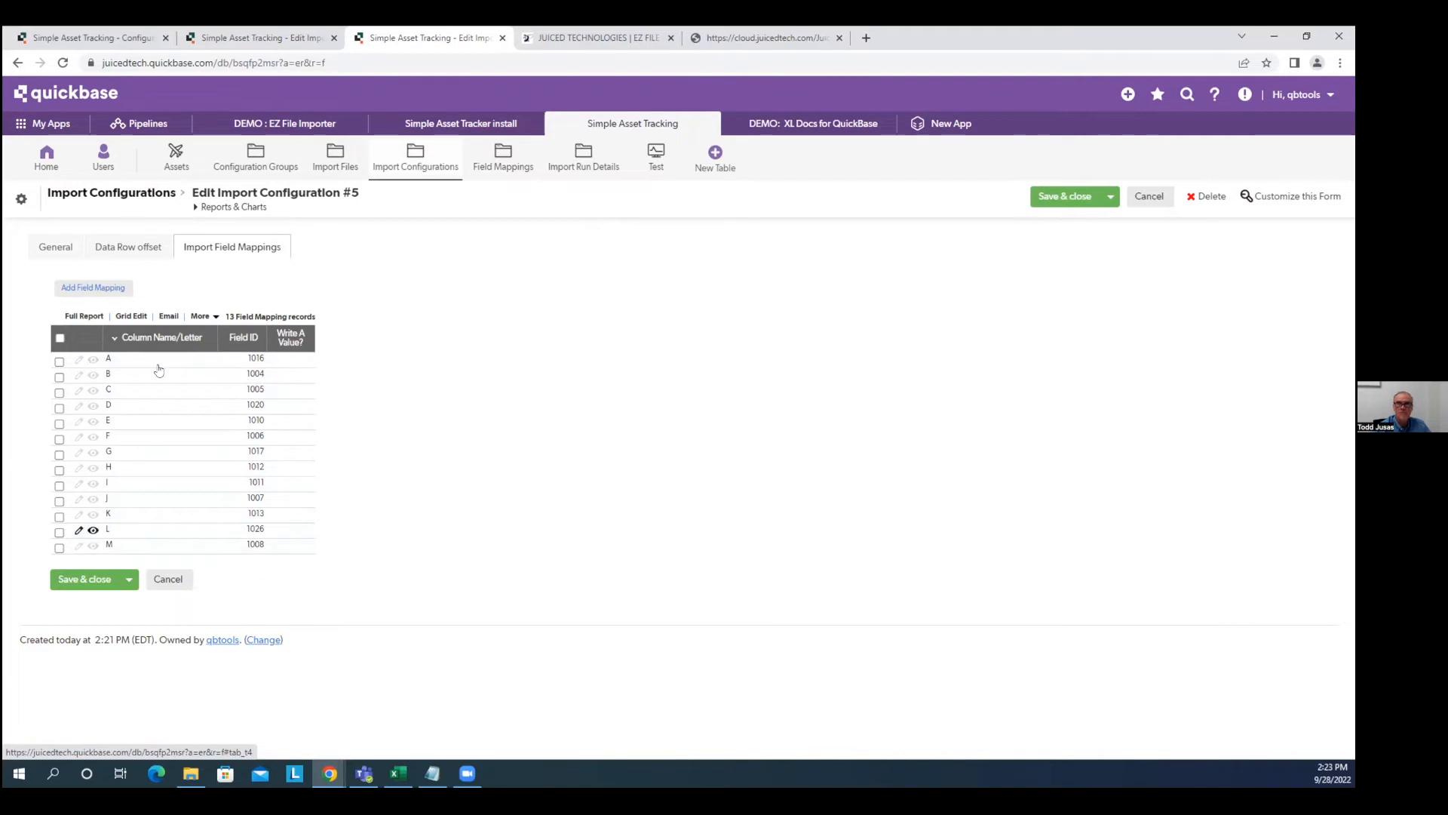
{"action": "left_click", "coordinate": [41, 247]}
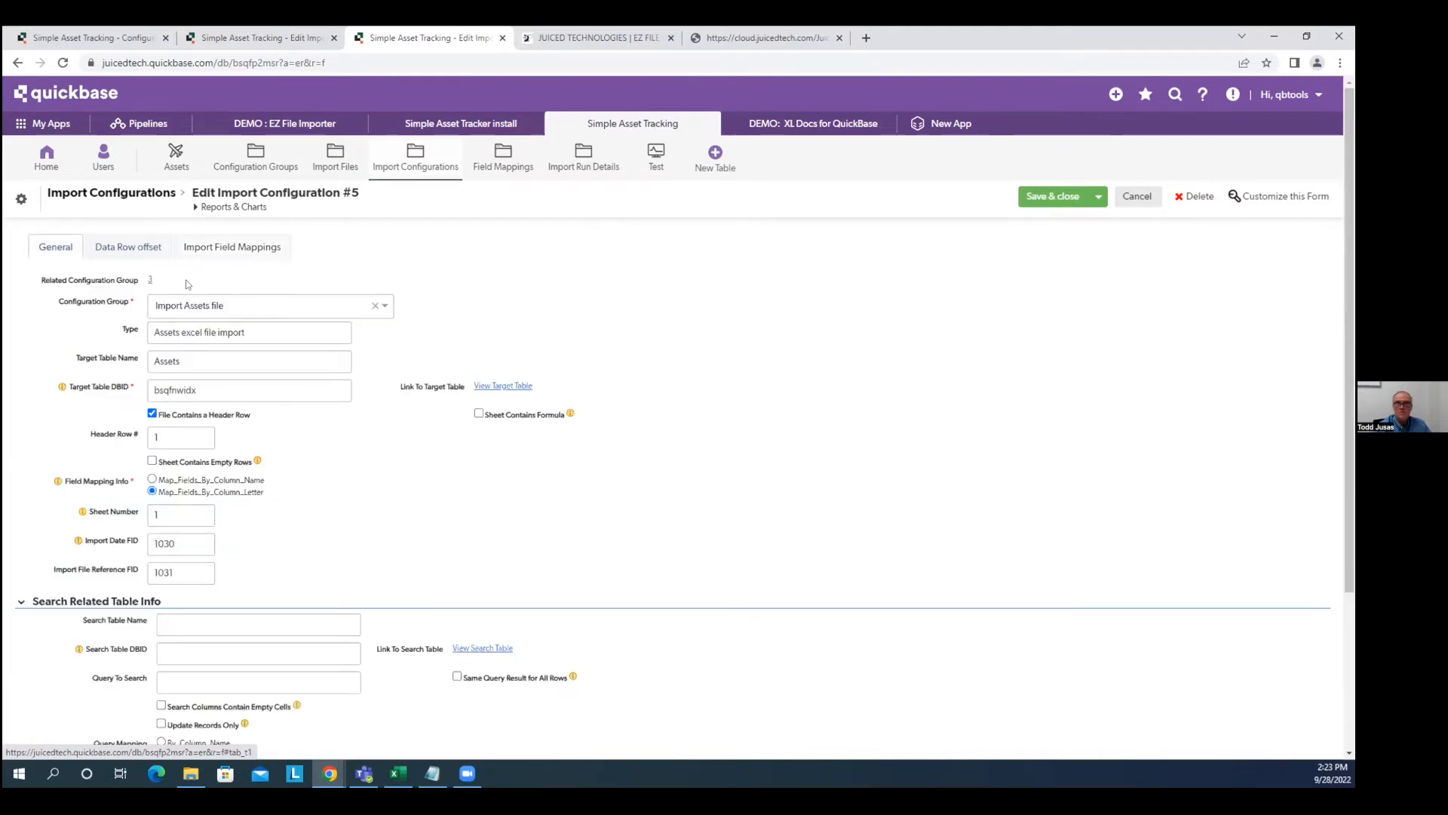
{"action": "left_click", "coordinate": [130, 249]}
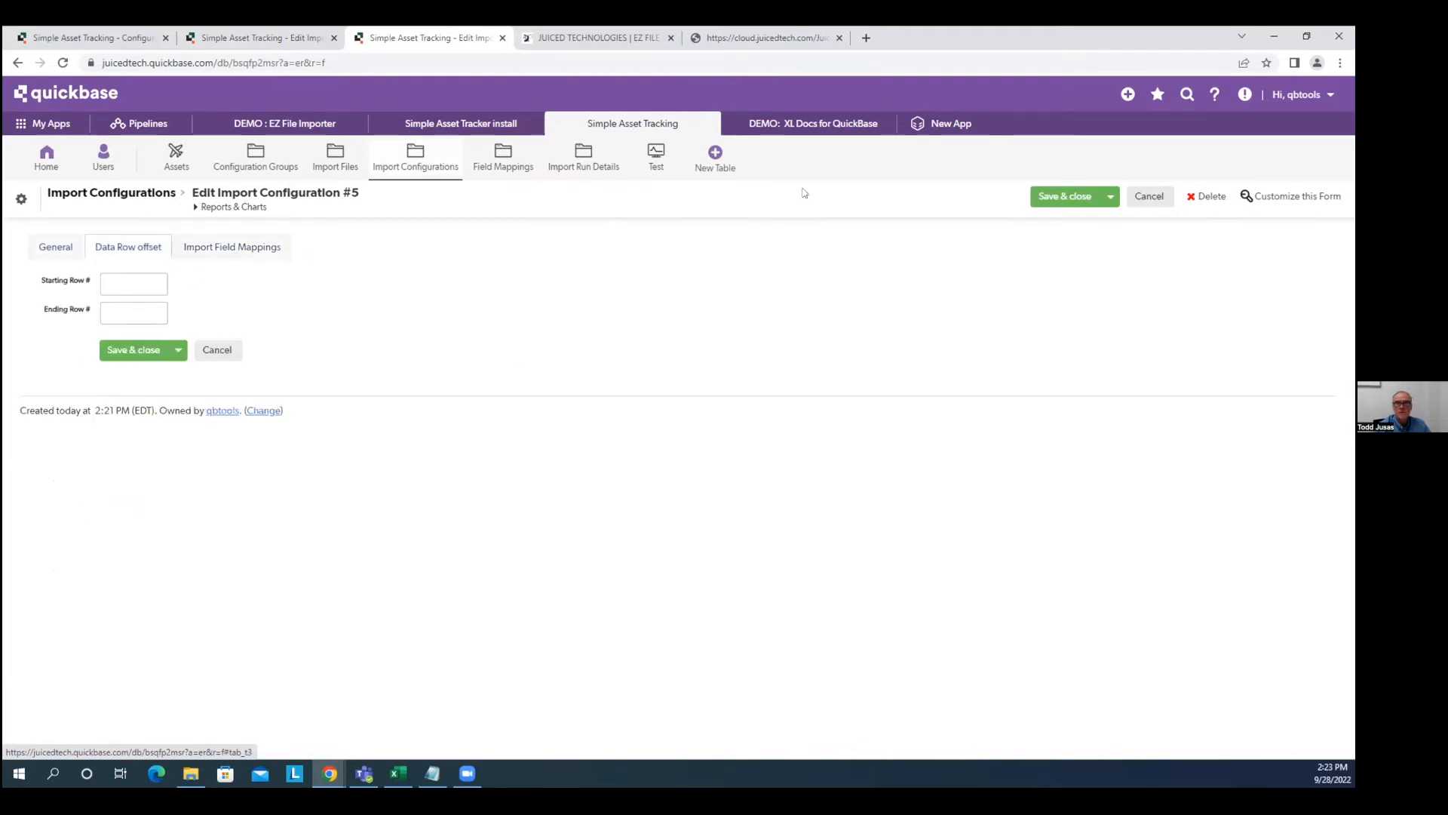
Save and close the configuration, then begin a new import file in Import Assets file.
{"action": "left_click", "coordinate": [1064, 198]}
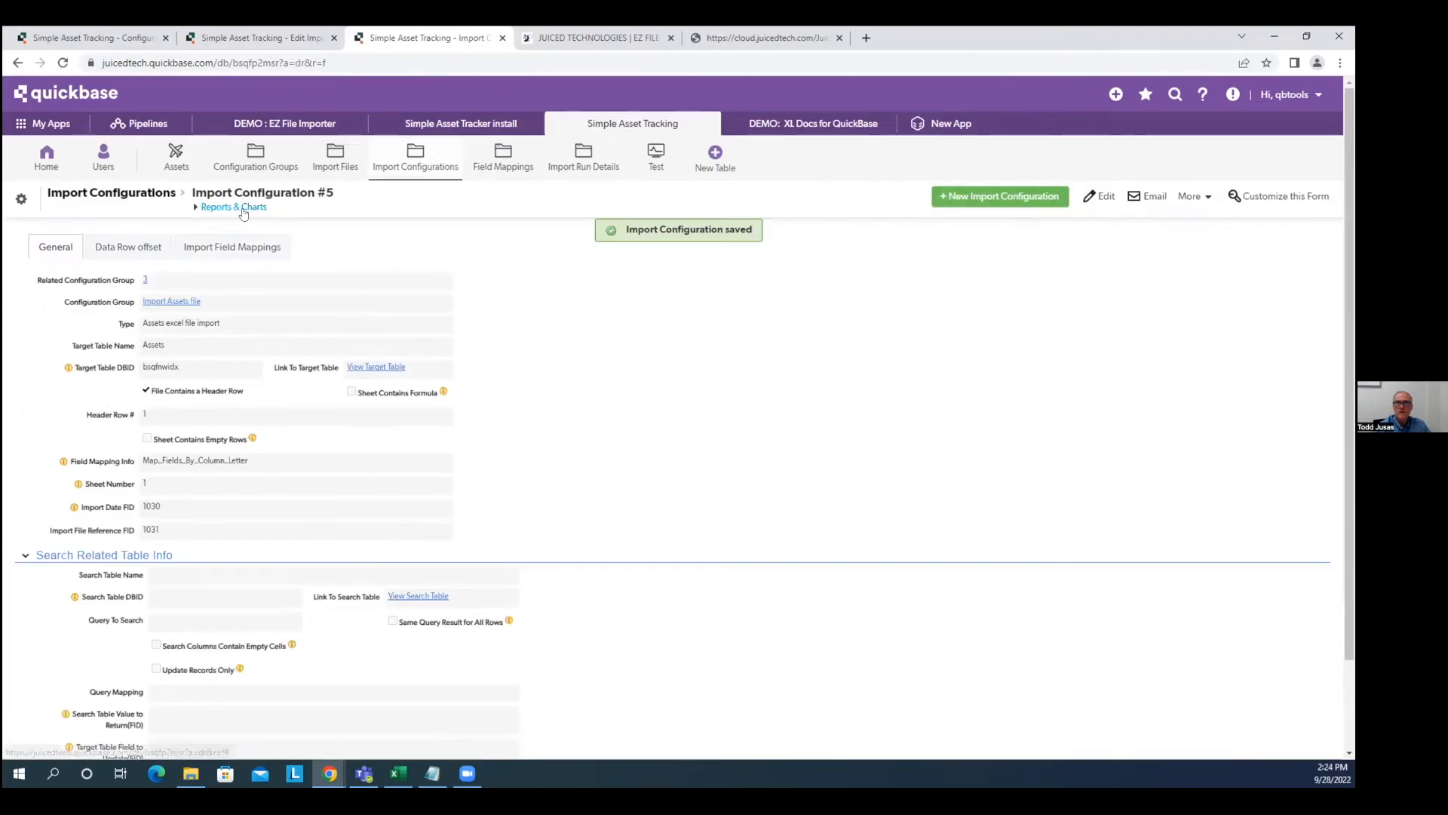
{"action": "left_click", "coordinate": [174, 302]}
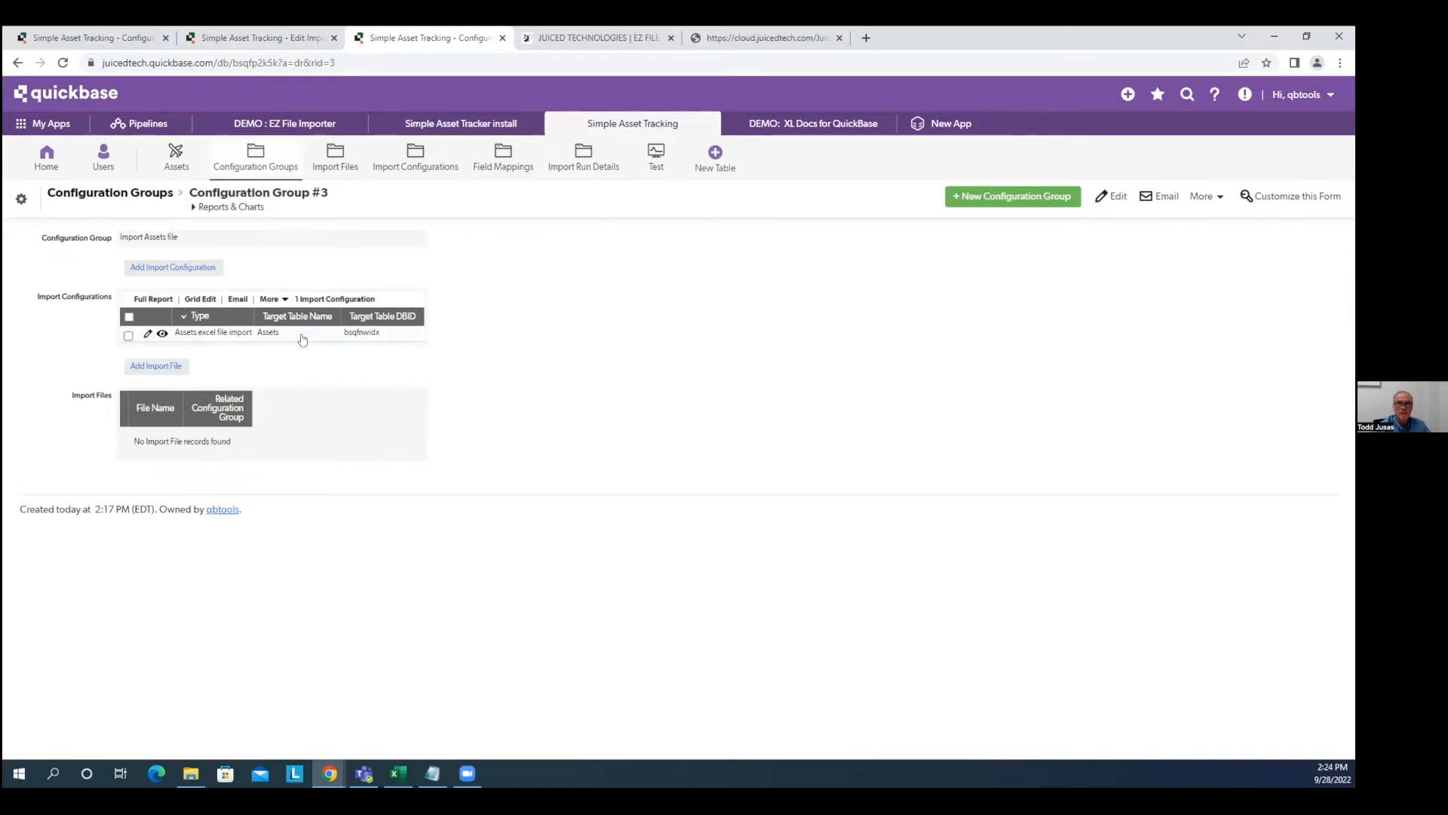
{"action": "left_click", "coordinate": [156, 368]}
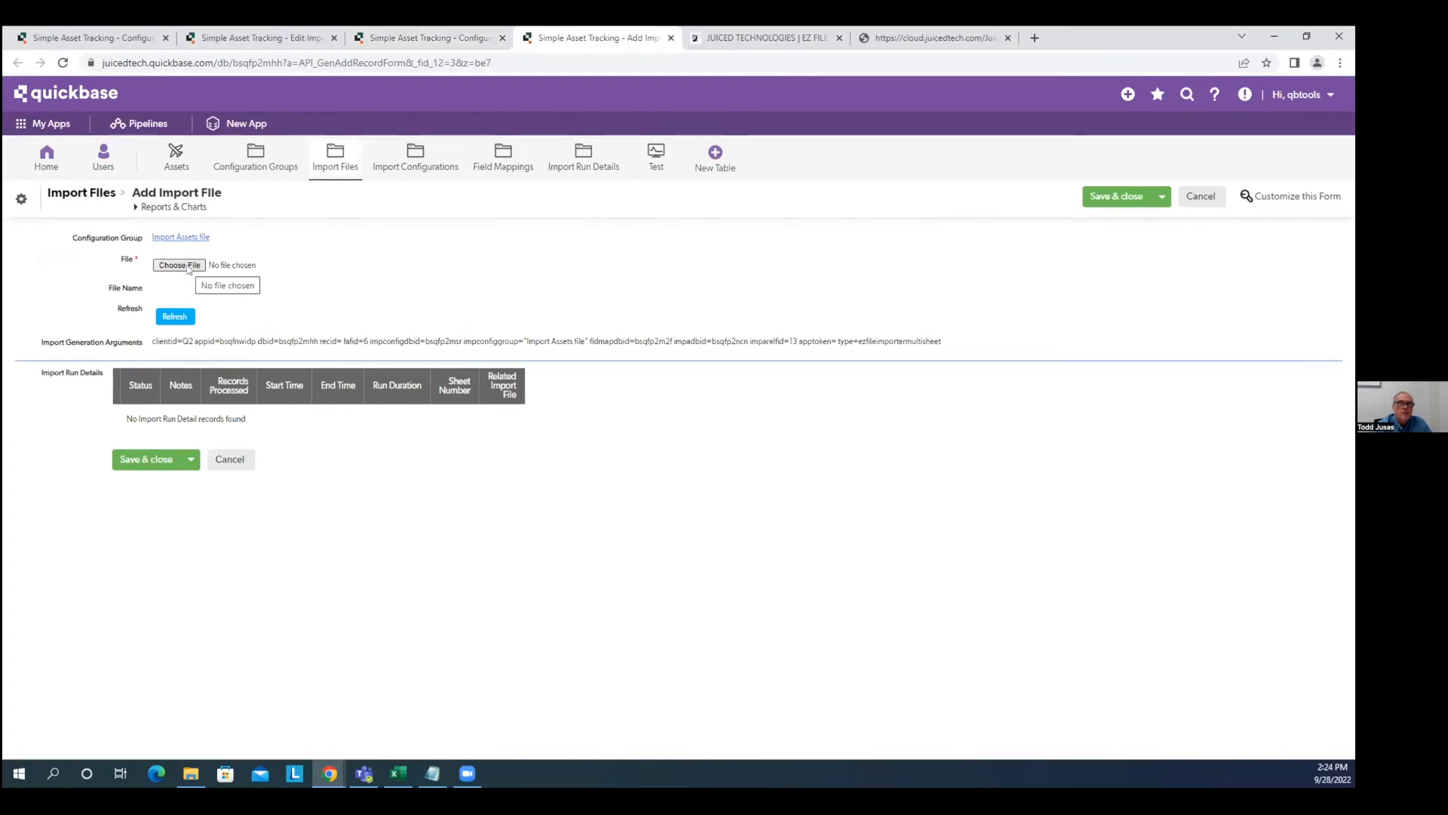
Upload Assets_import v4.xlsx as the group's import file and save the record.
{"action": "left_click", "coordinate": [180, 265]}
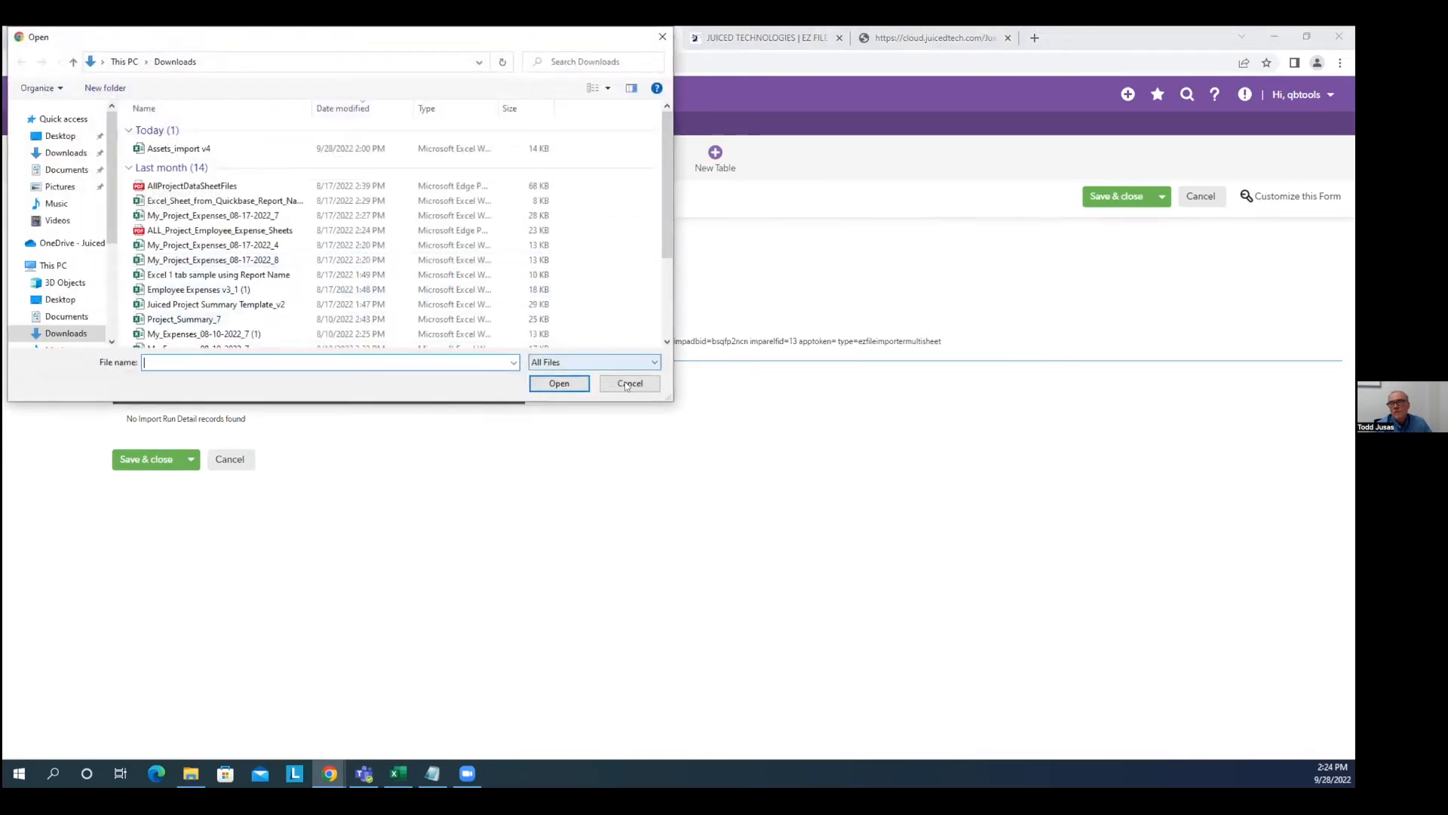
{"action": "left_click", "coordinate": [167, 148]}
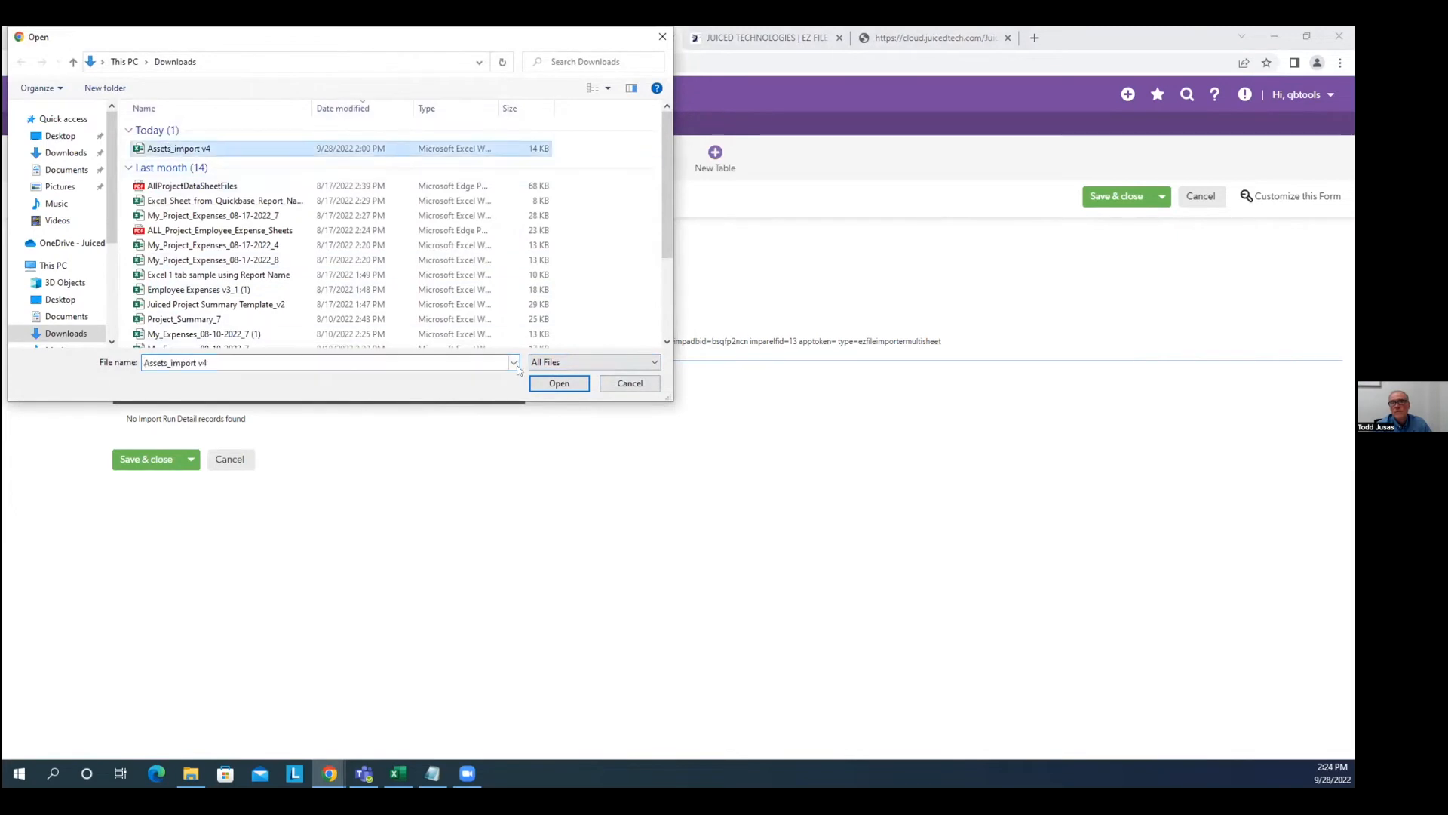
{"action": "left_click", "coordinate": [559, 384]}
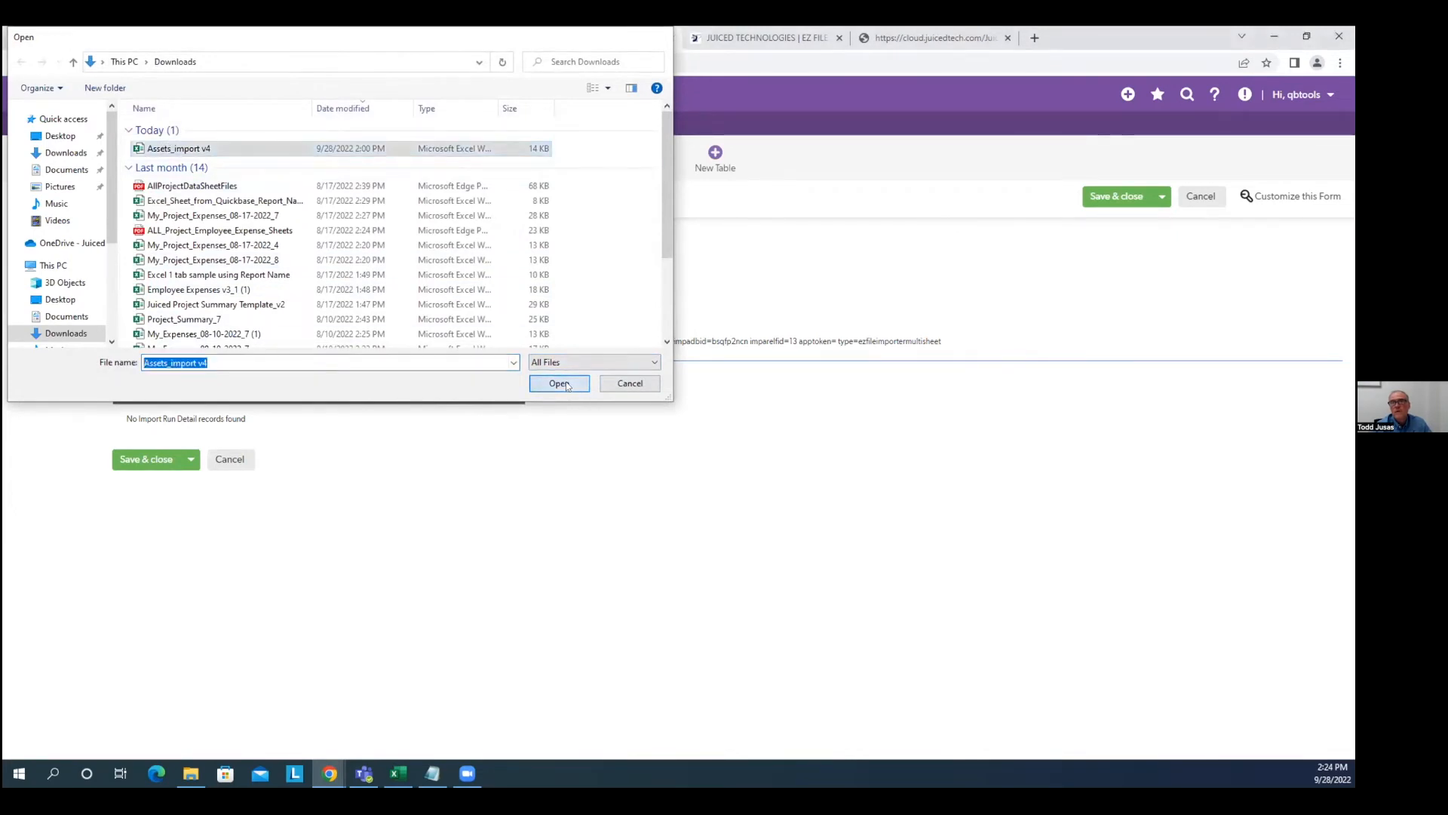
{"action": "left_click", "coordinate": [1110, 194]}
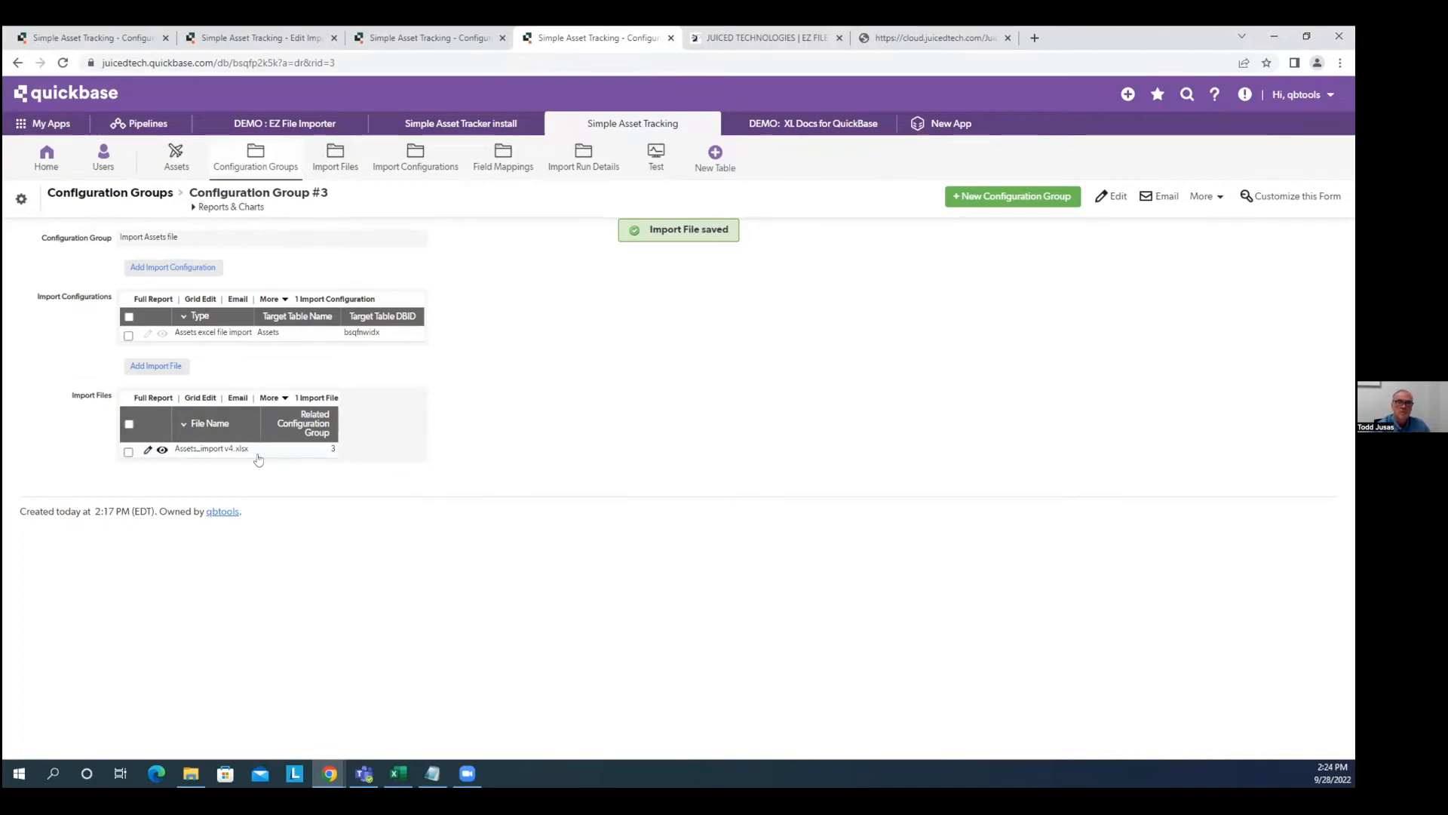
Create a new Notification-type email from the Import Files table's notification settings.
{"action": "left_click", "coordinate": [22, 199]}
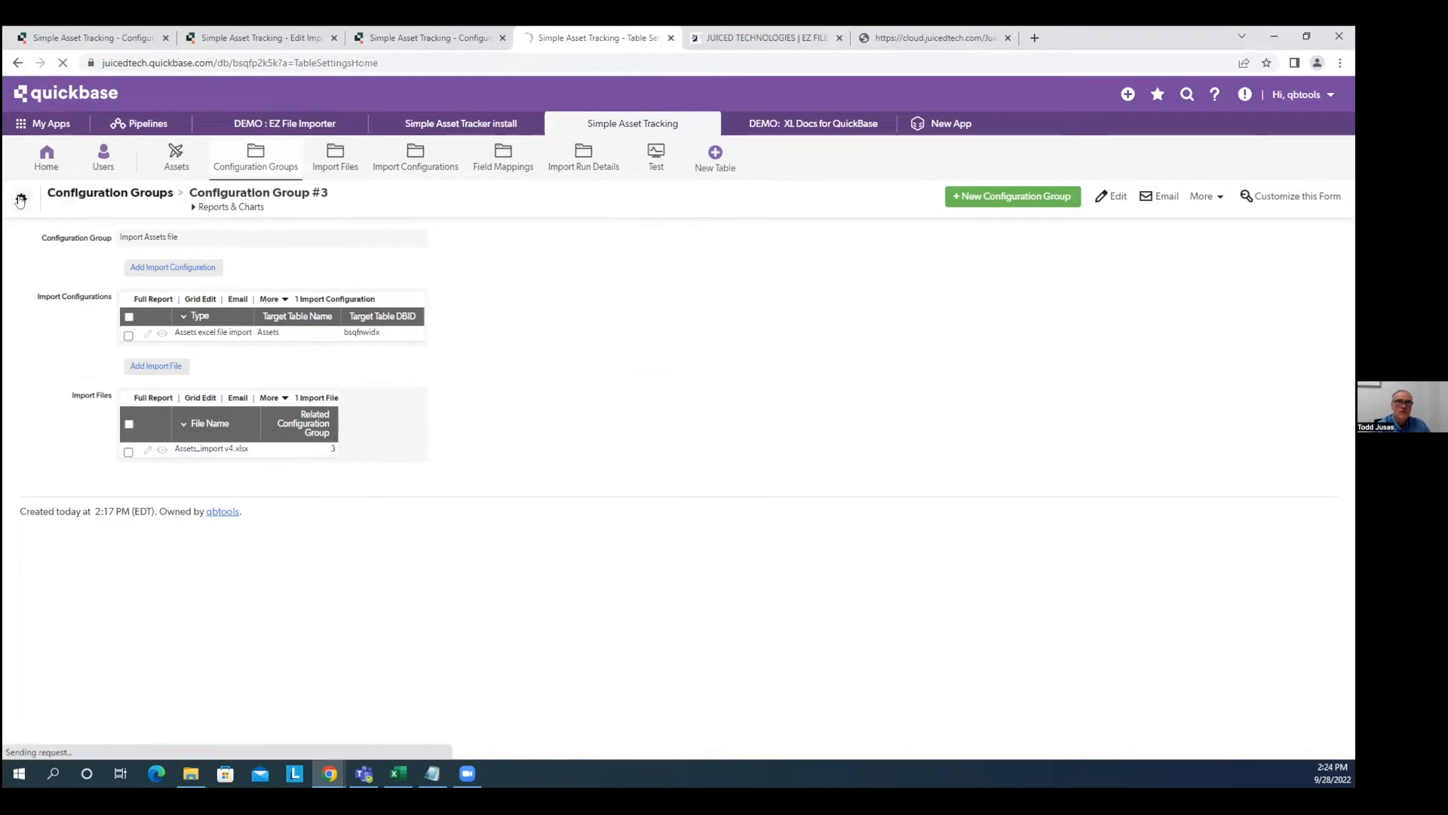
{"action": "left_click", "coordinate": [142, 155]}
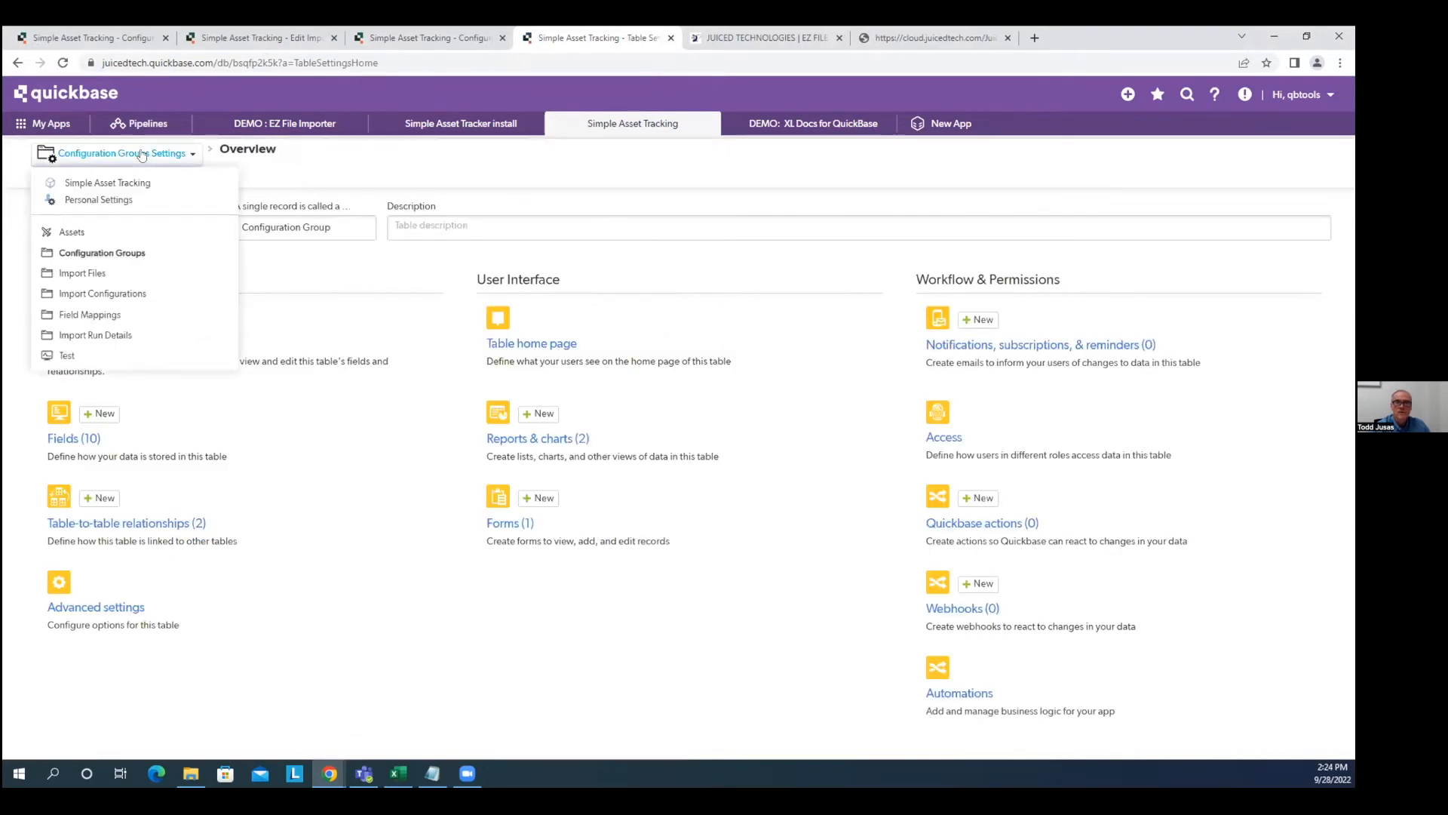
{"action": "left_click", "coordinate": [93, 272]}
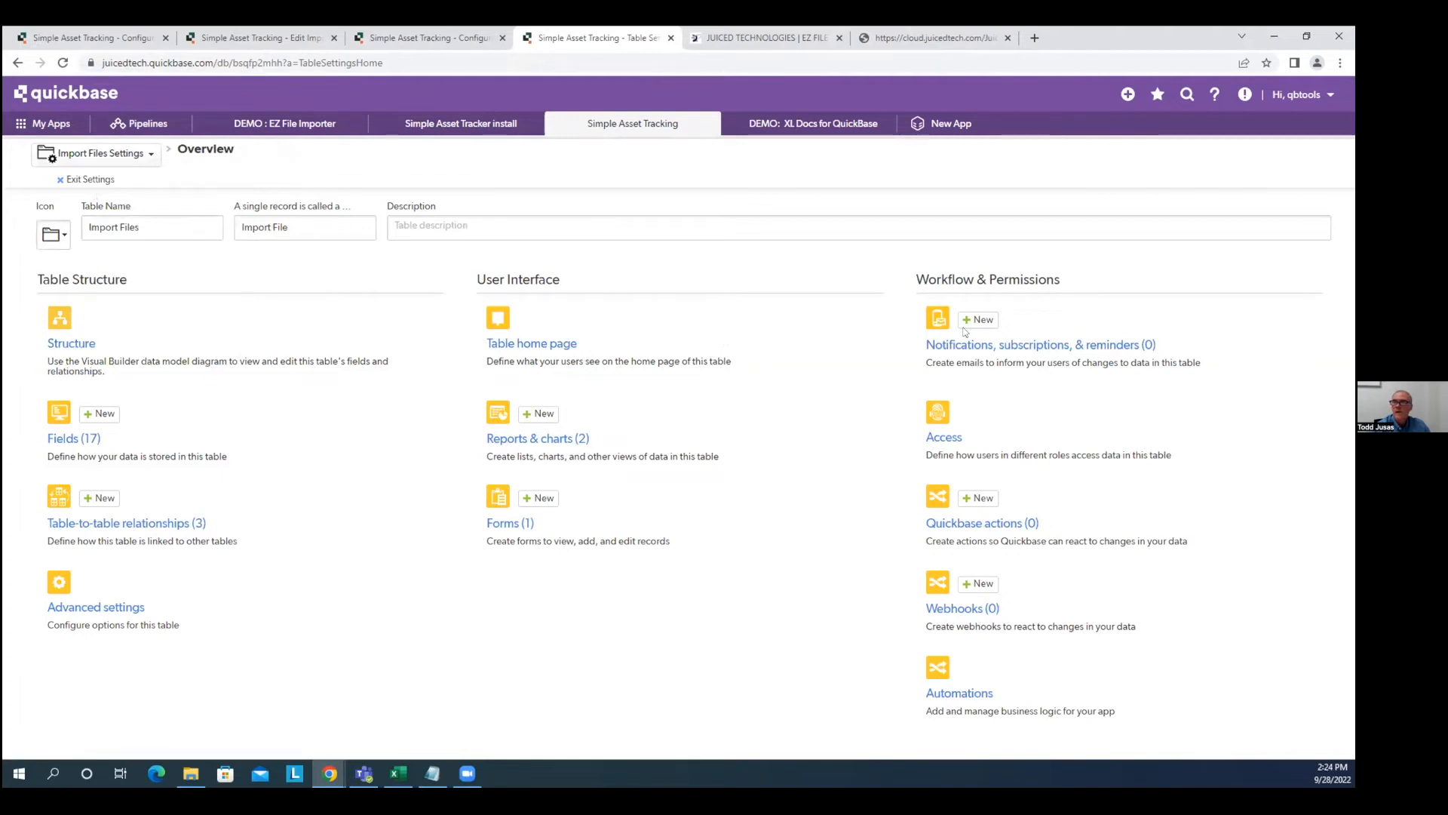
{"action": "left_click", "coordinate": [979, 347]}
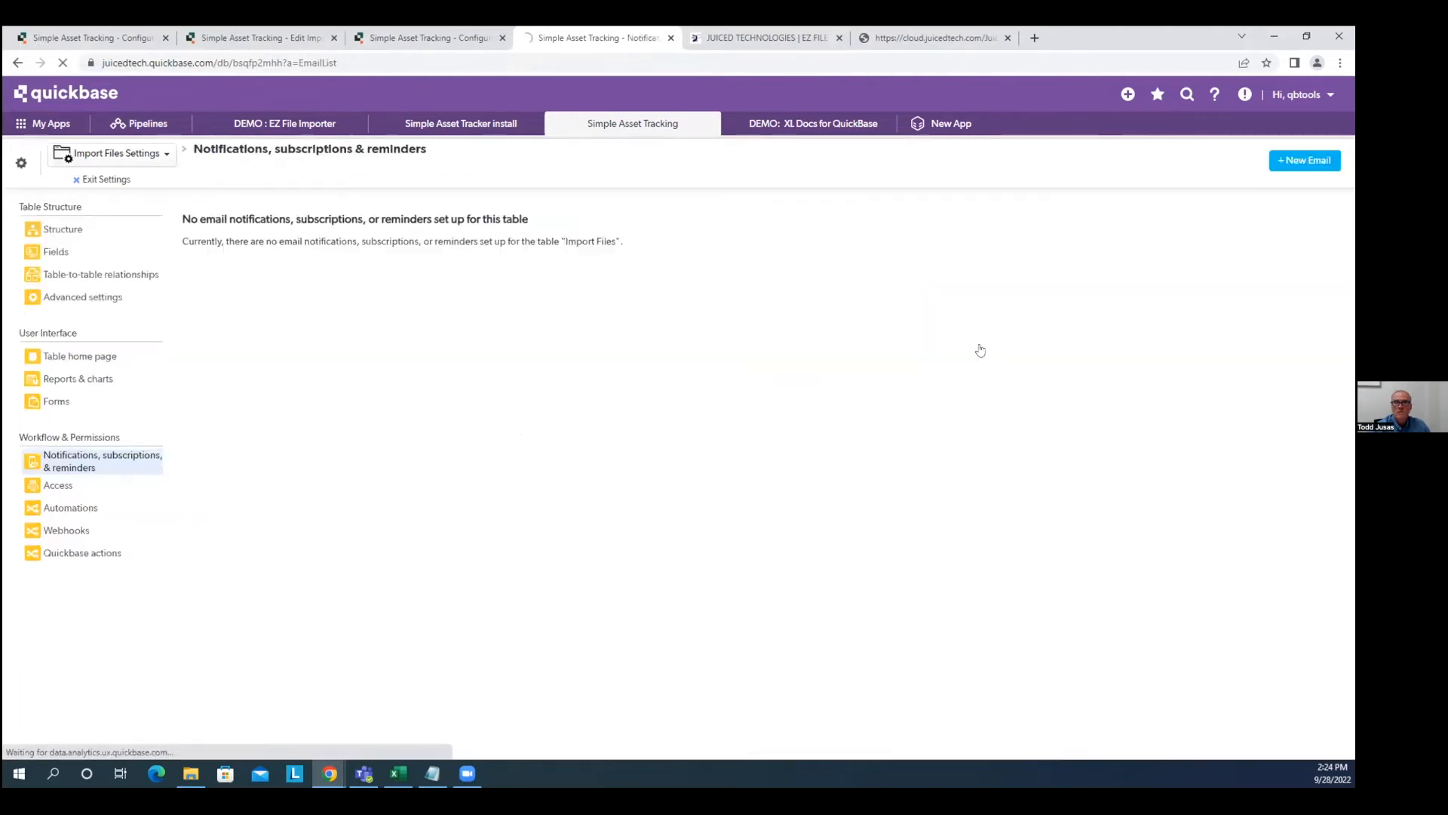
{"action": "left_click", "coordinate": [1310, 159]}
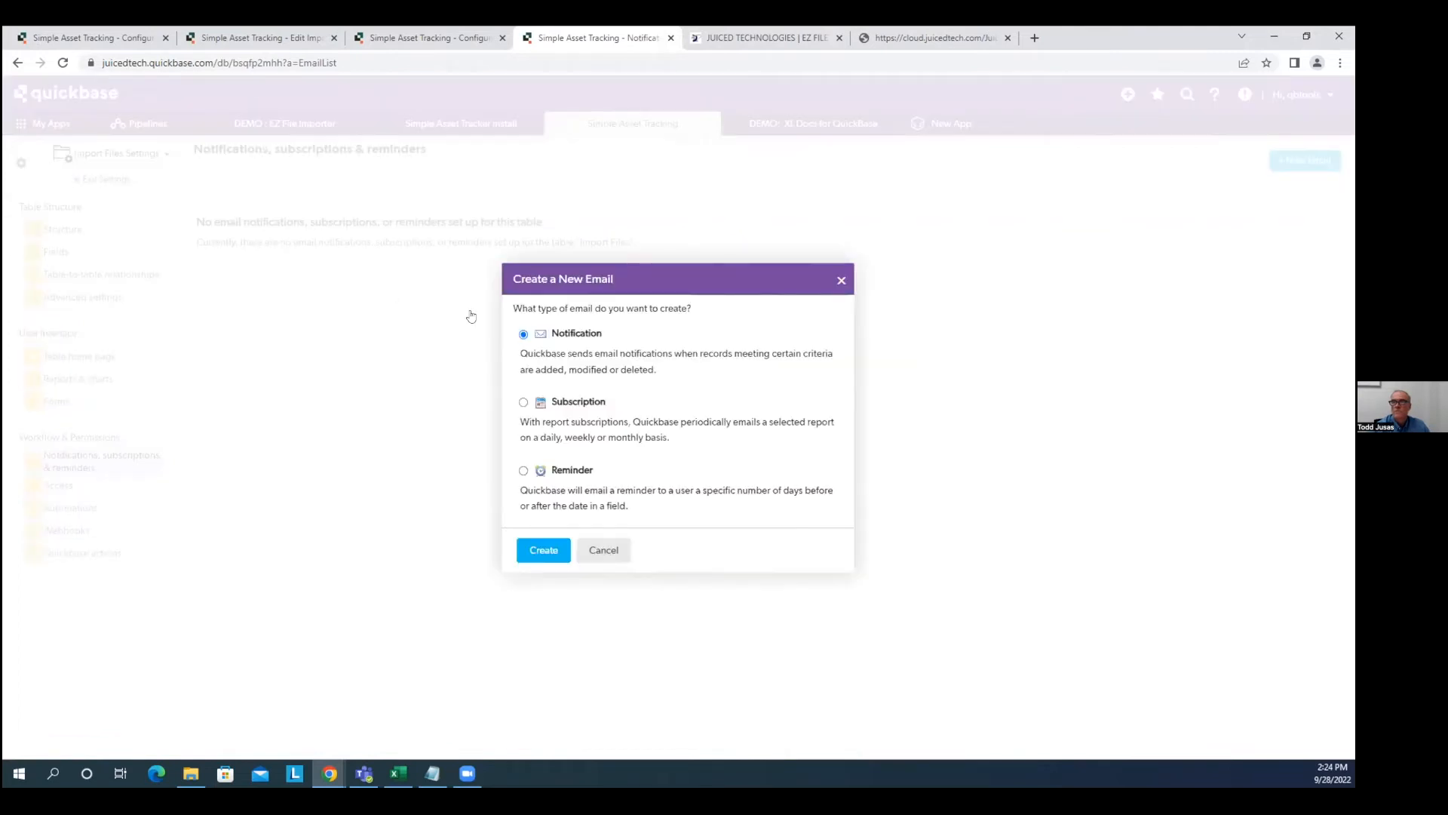
{"action": "left_click", "coordinate": [543, 549]}
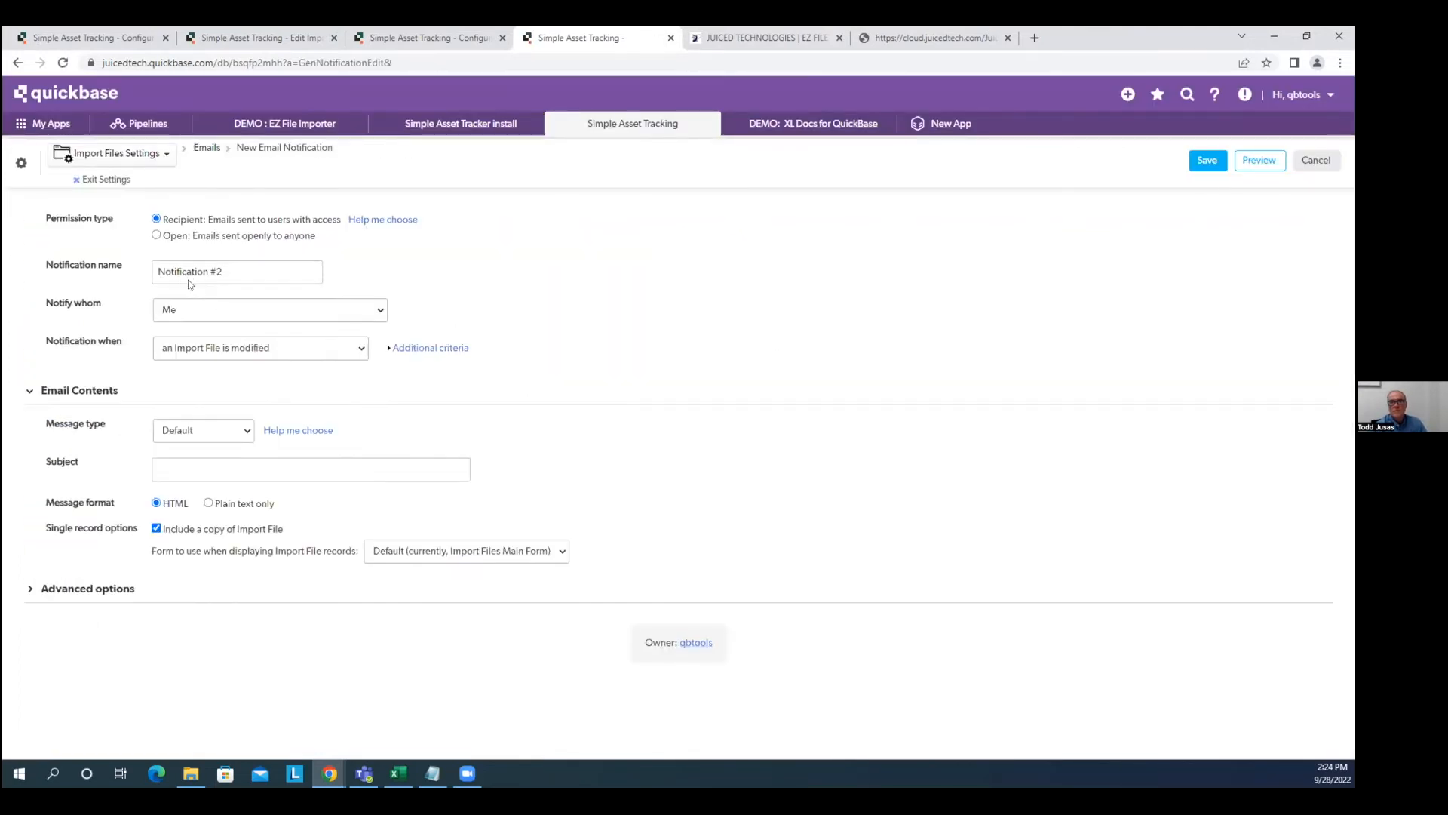
Make the notification open to any address and name it 'EZ File Importer Notify'.
{"action": "left_click", "coordinate": [164, 237]}
{"action": "key", "text": "Tab"}
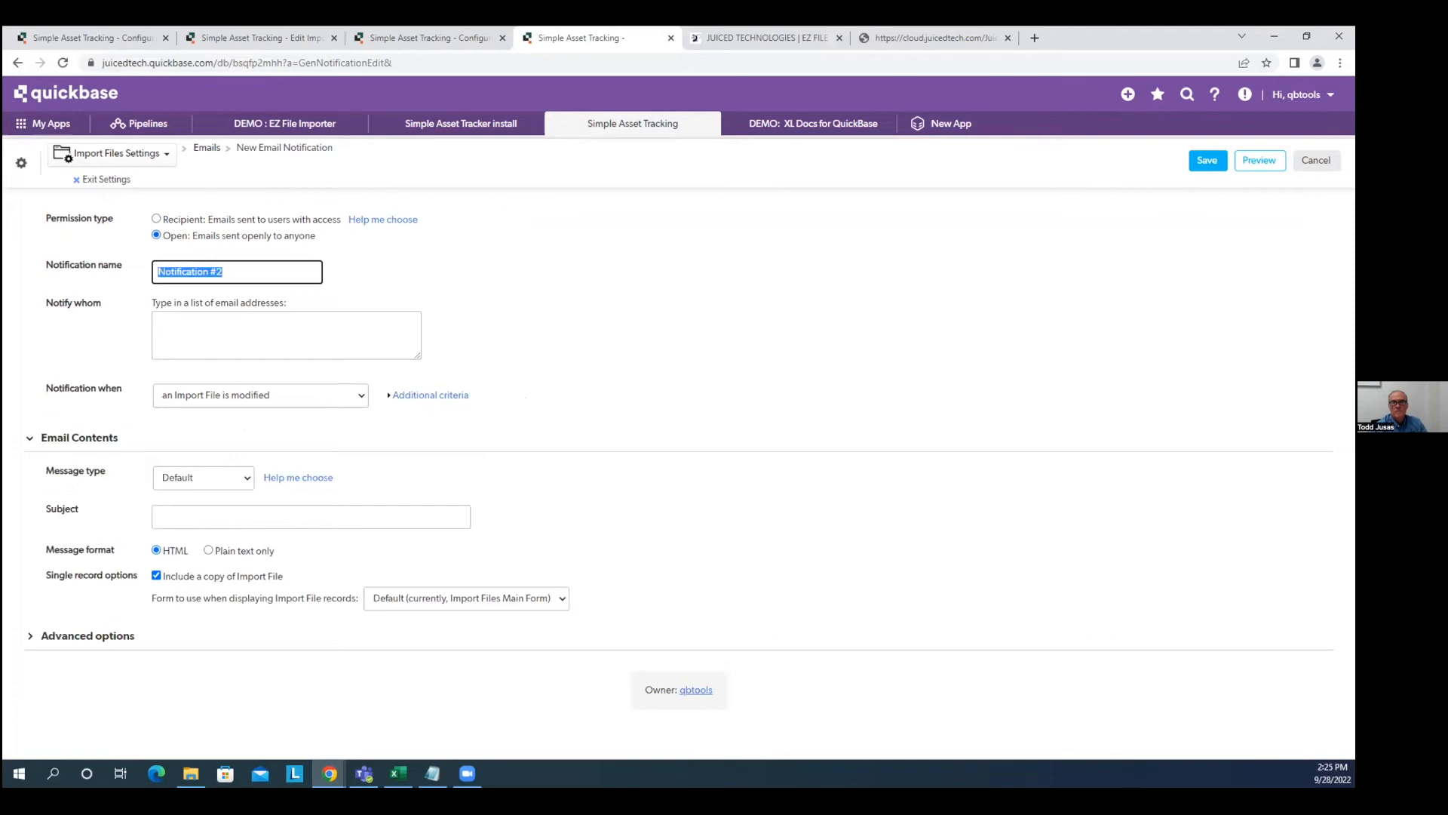
{"action": "type", "text": "EZZ"}
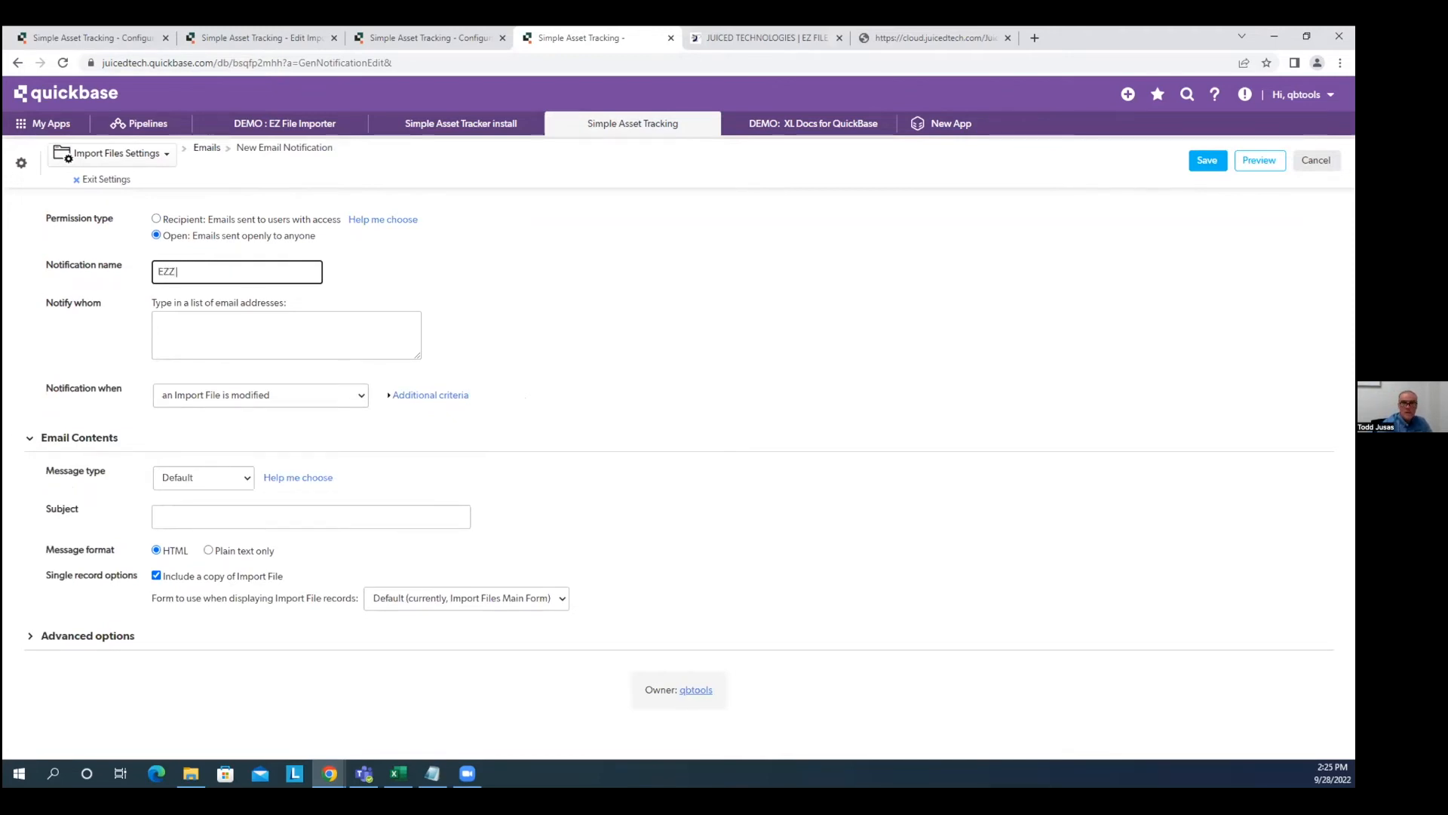
{"action": "type", "text": "ile Importer"}
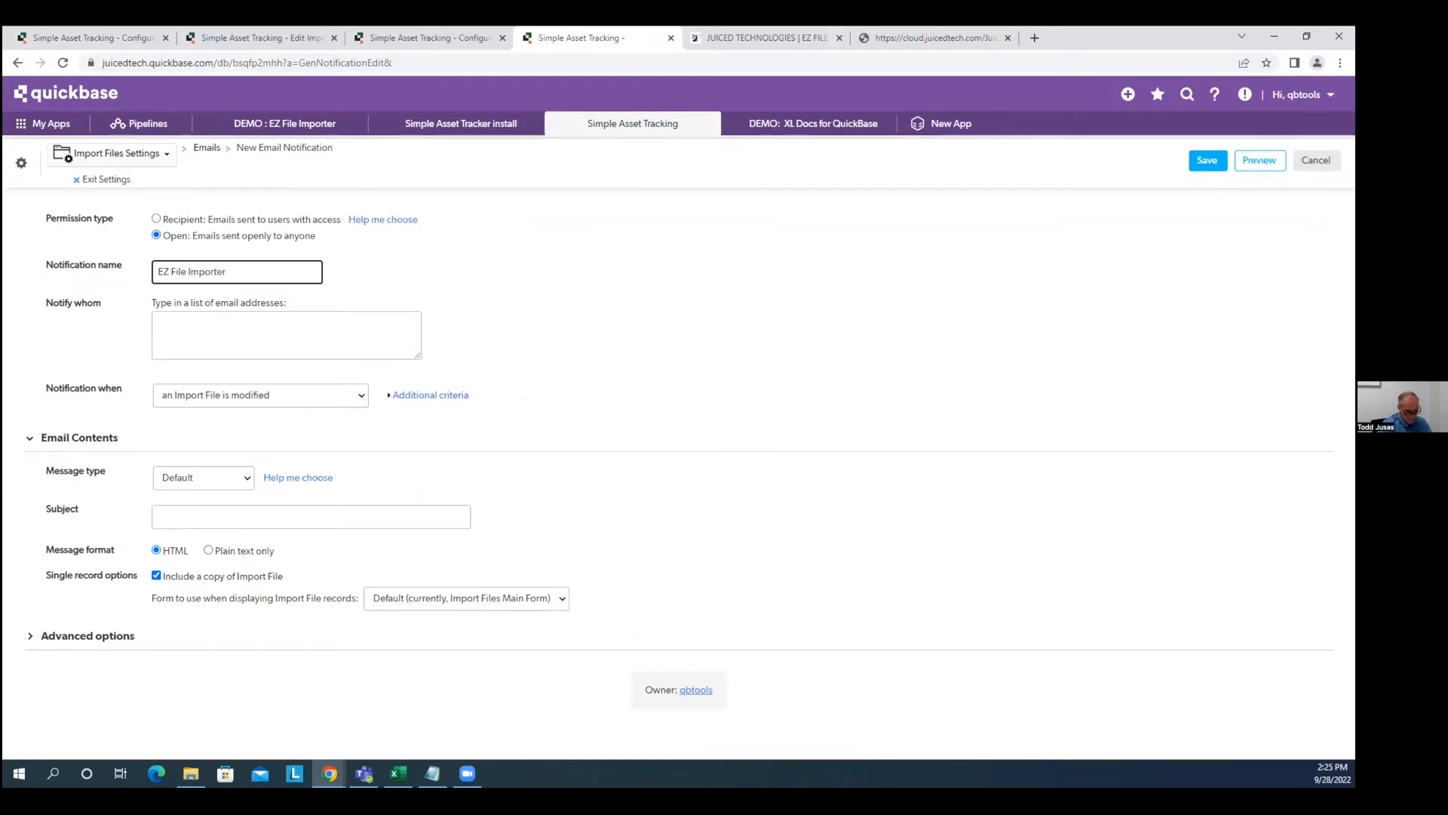
{"action": "type", "text": "No"}
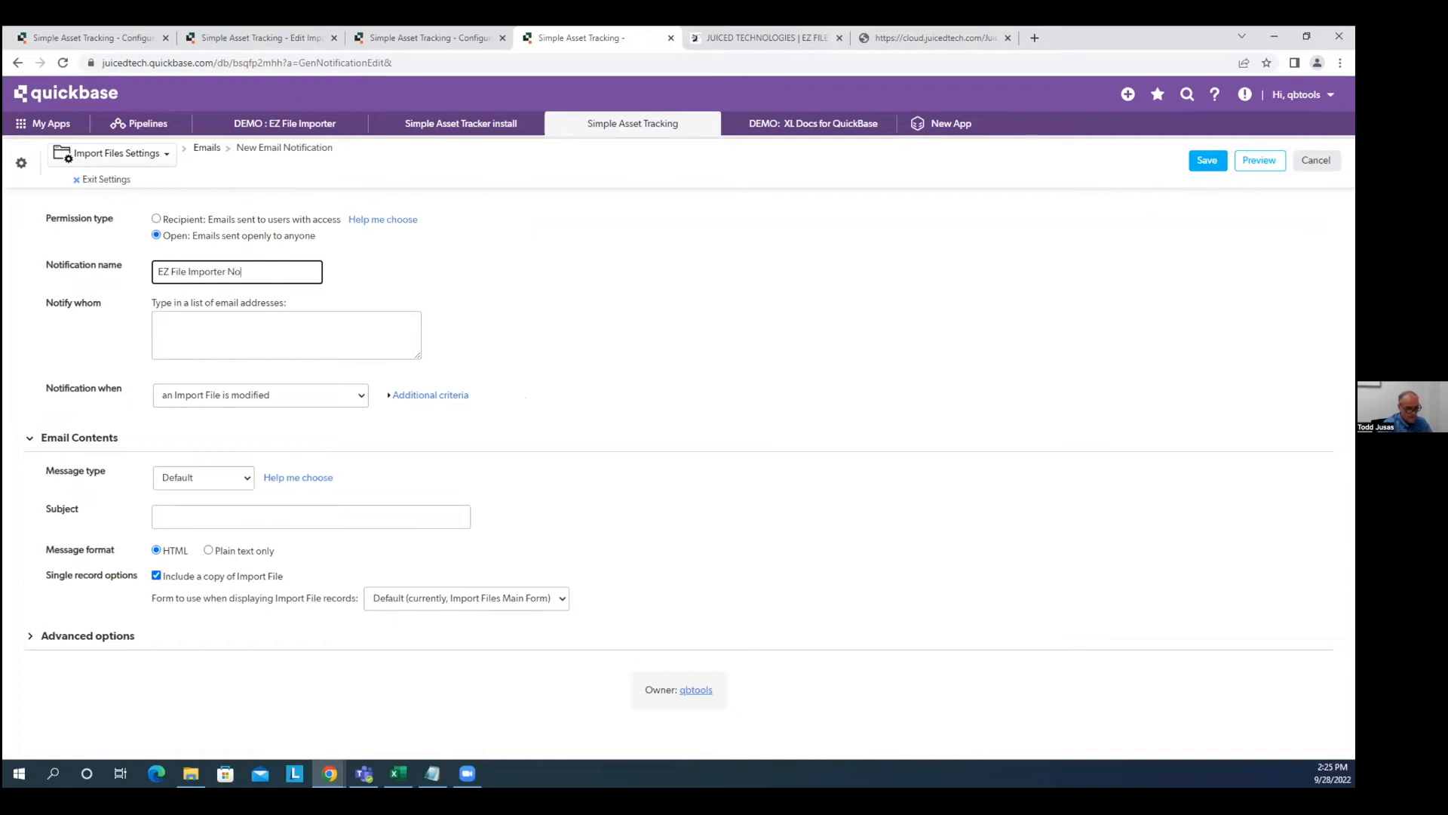
{"action": "type", "text": "tify"}
{"action": "key", "text": "Tab"}
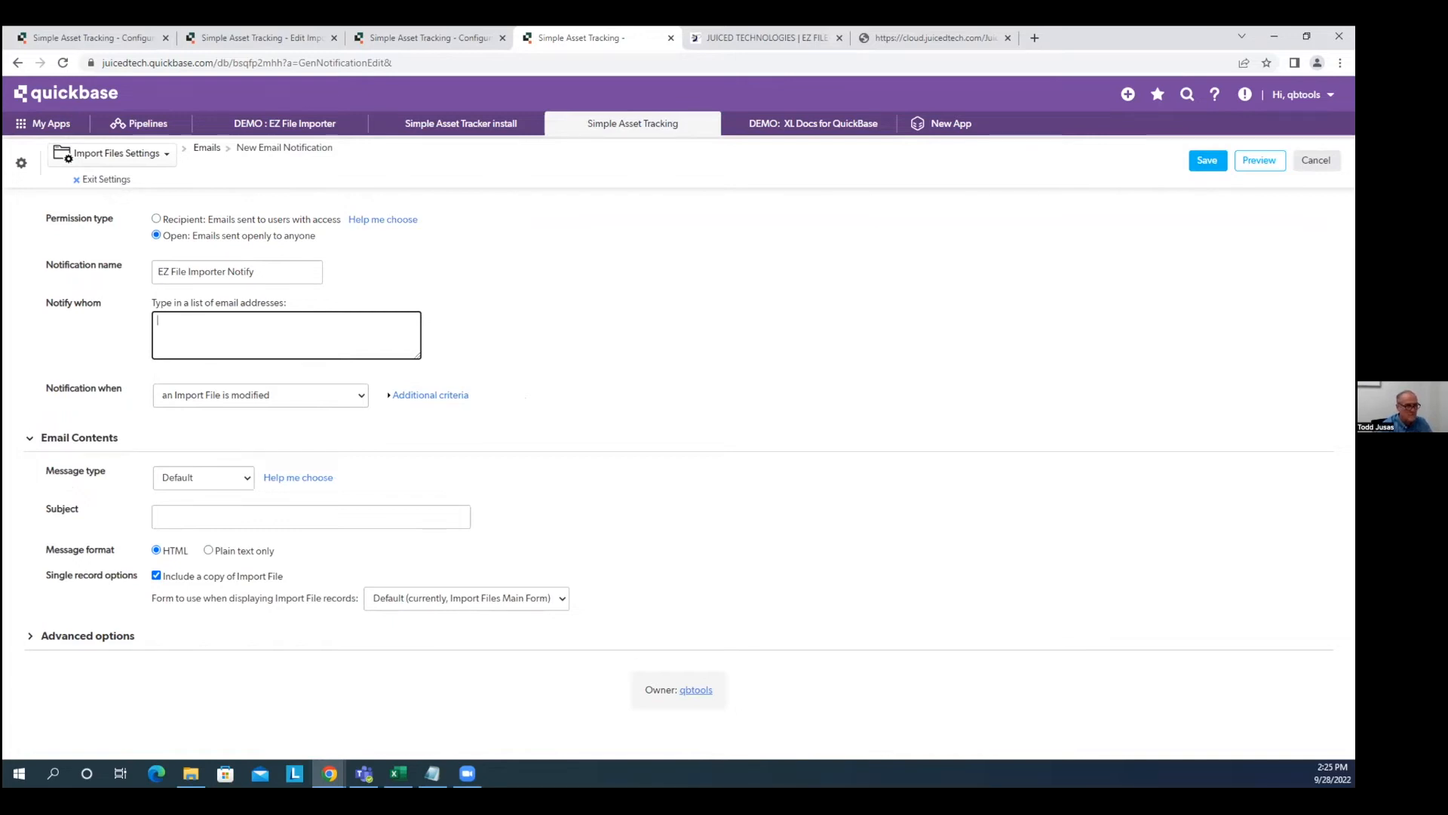
Send it to the importer's e-mail address whenever an Import File is modified or added.
{"action": "key", "text": "alt+Tab"}
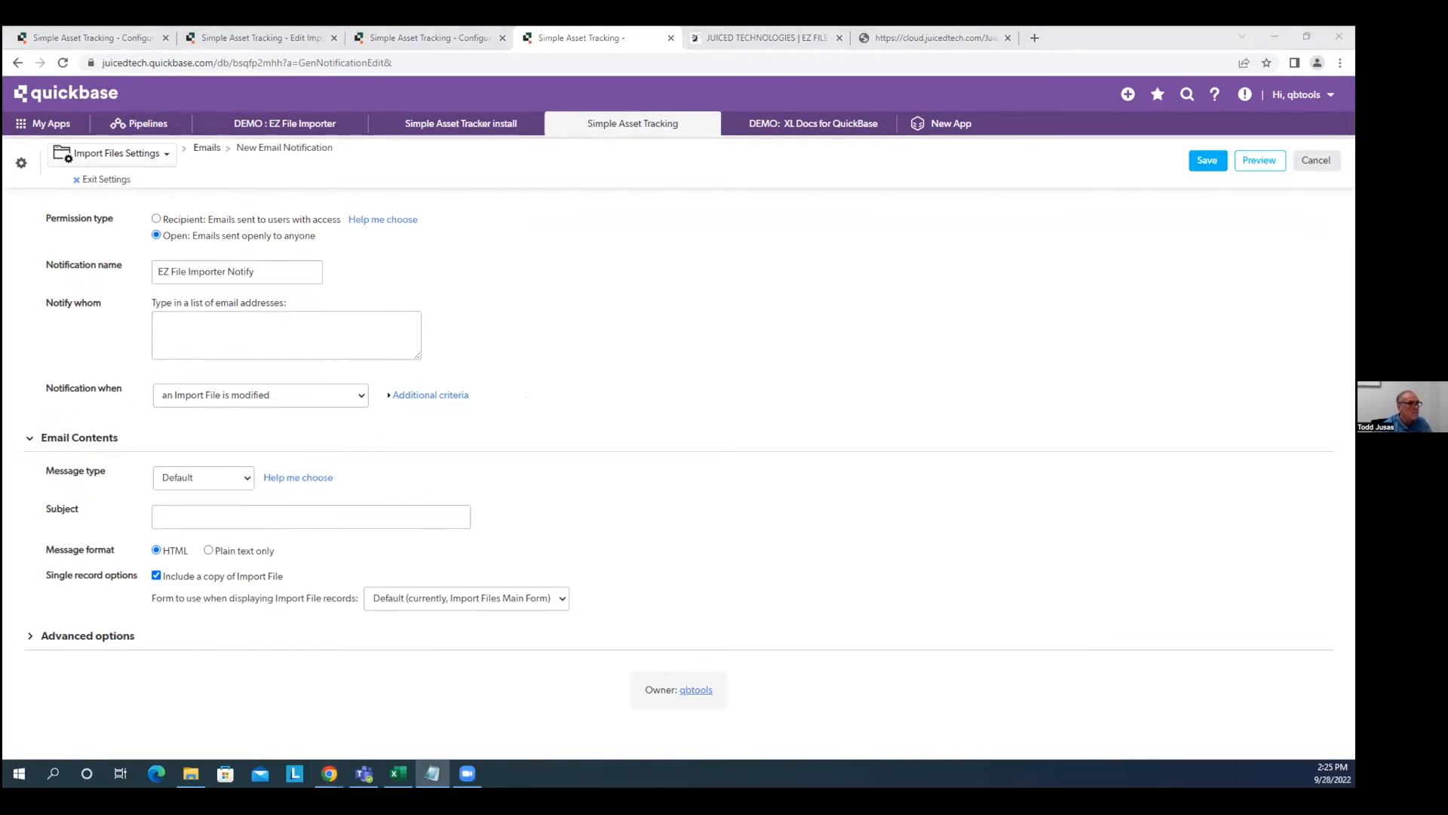
{"action": "left_click", "coordinate": [195, 313]}
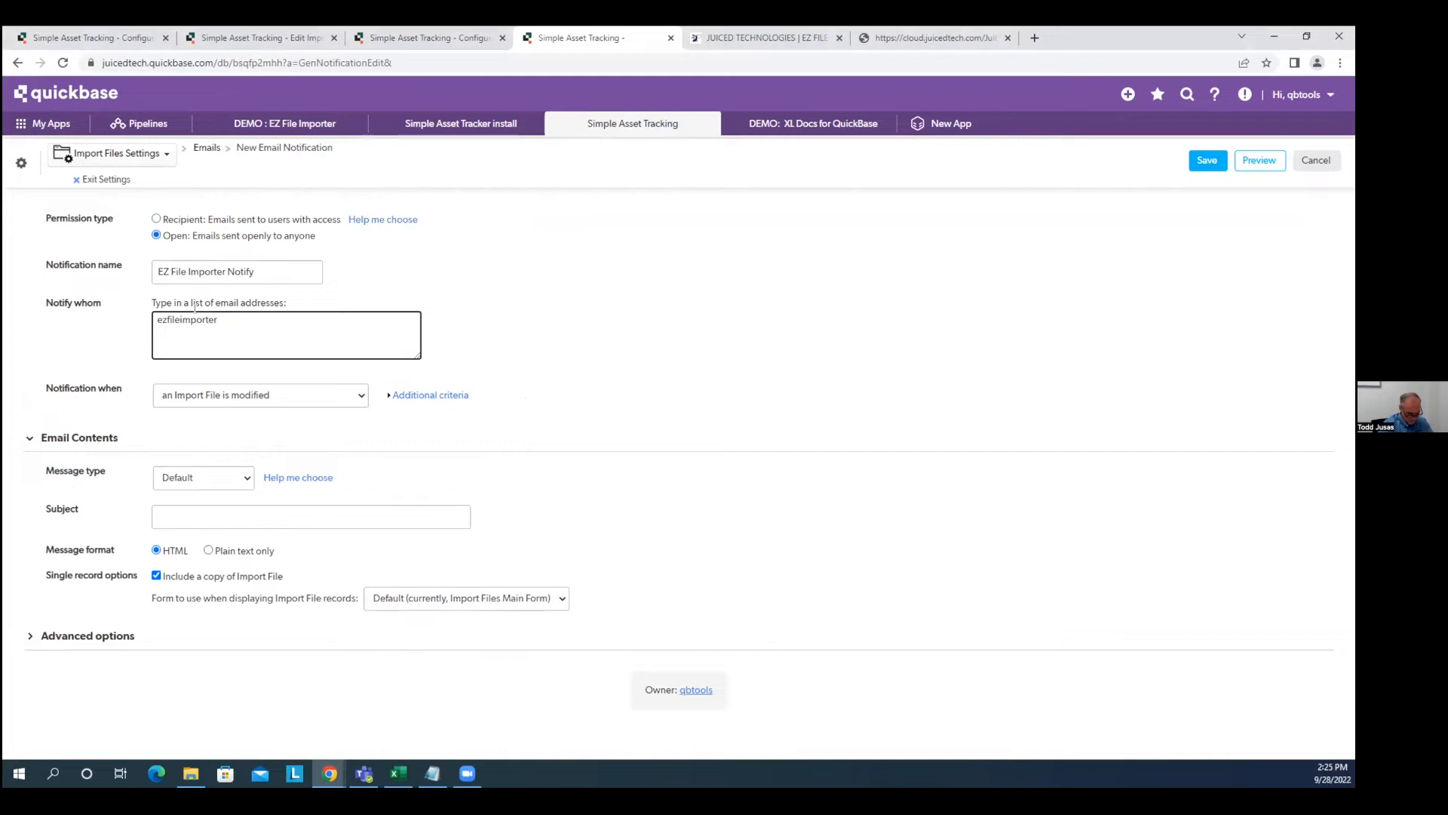
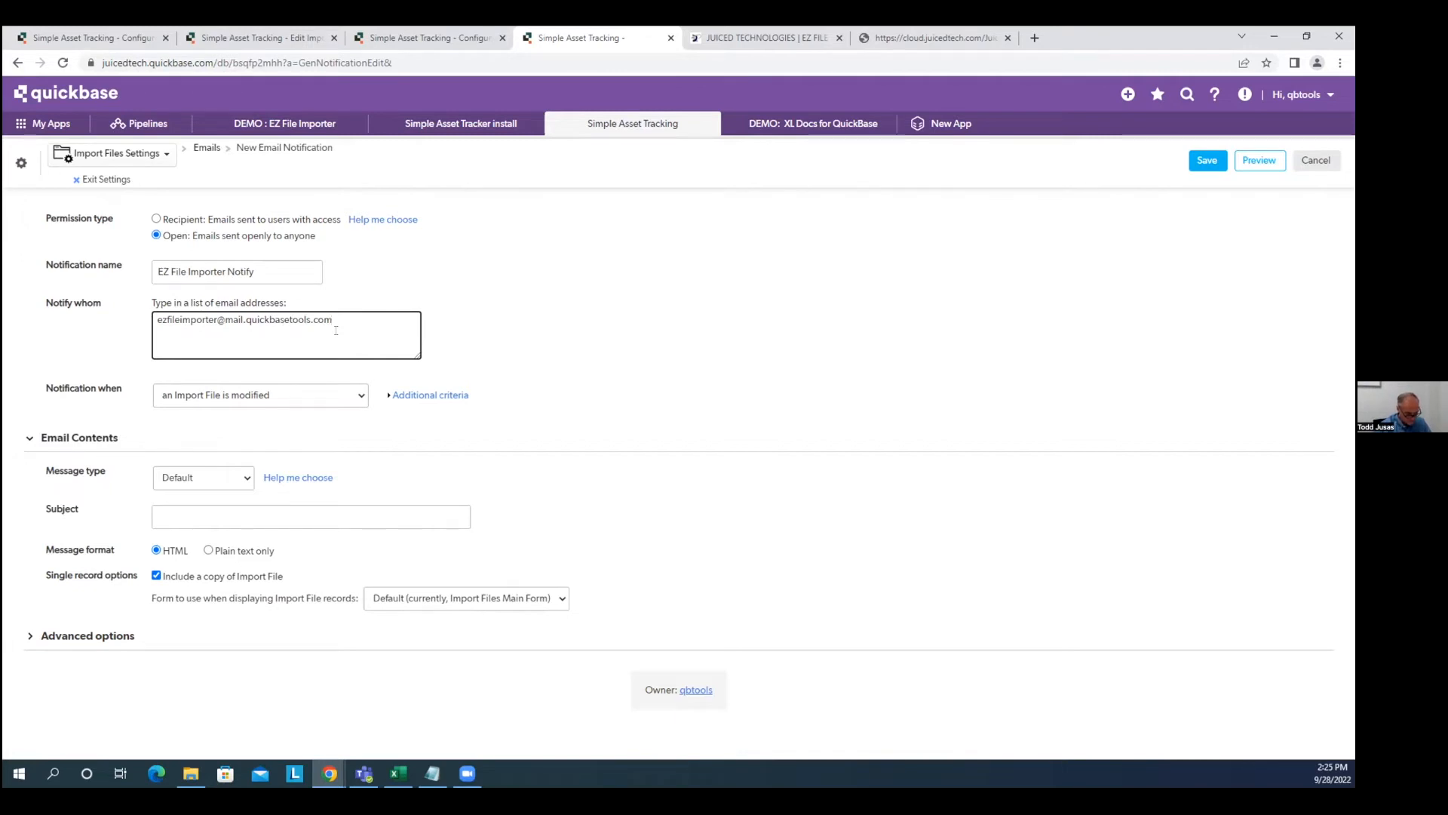
{"action": "left_click", "coordinate": [317, 399]}
{"action": "left_click", "coordinate": [299, 462]}
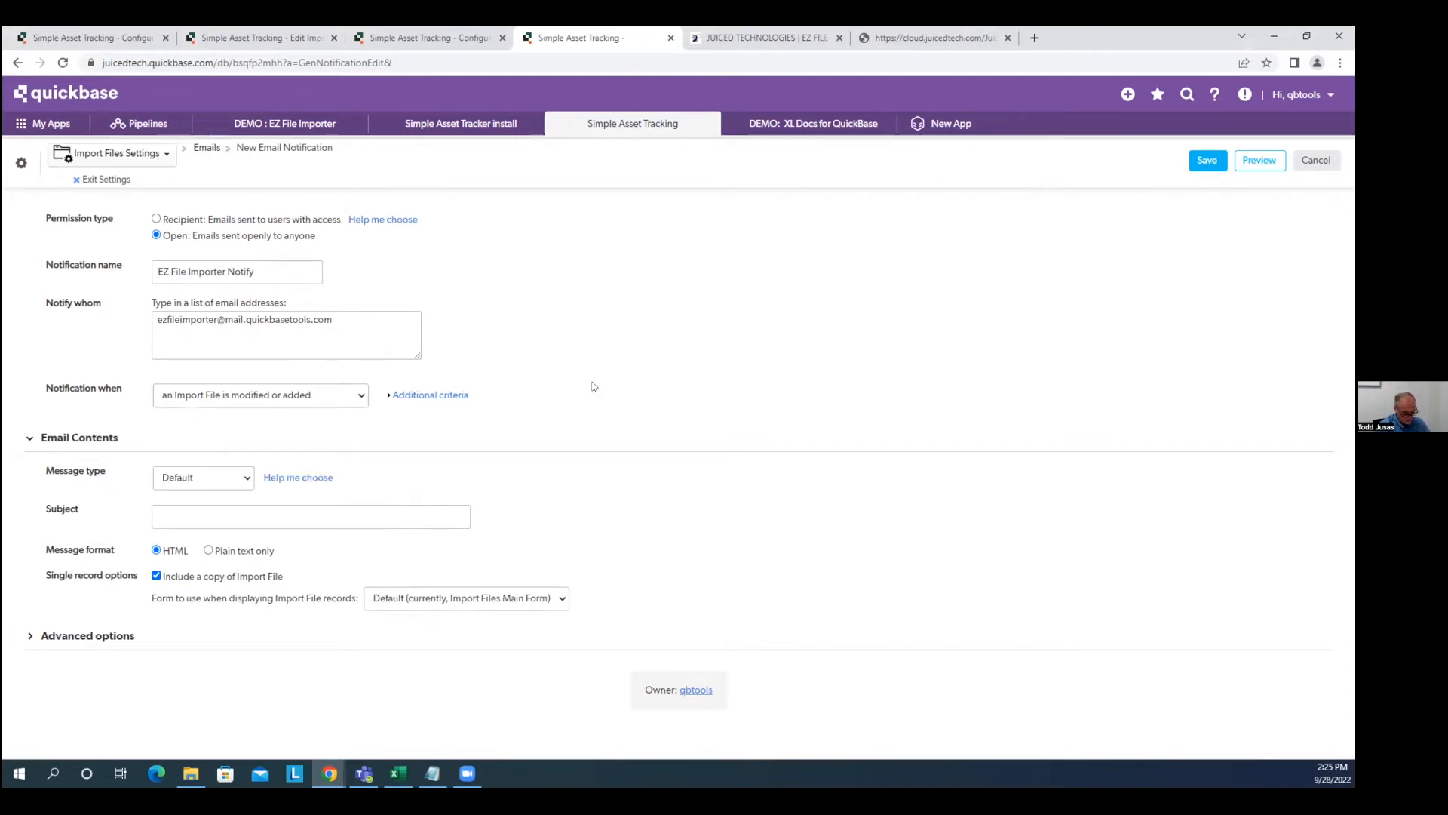
{"action": "left_click", "coordinate": [186, 480]}
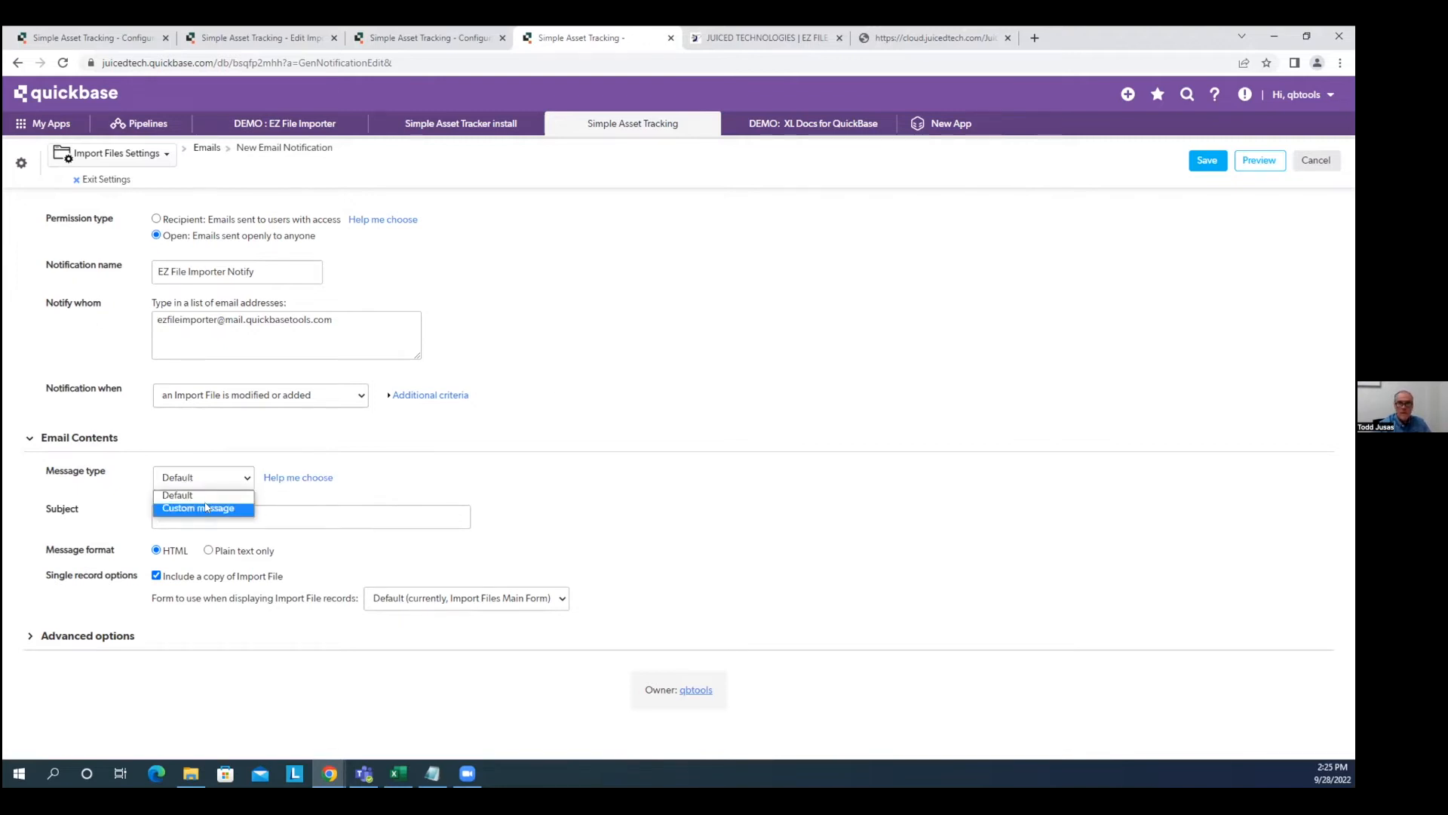
Use a custom message with the subject 'EZ File Importer - Test'.
{"action": "left_click", "coordinate": [203, 508]}
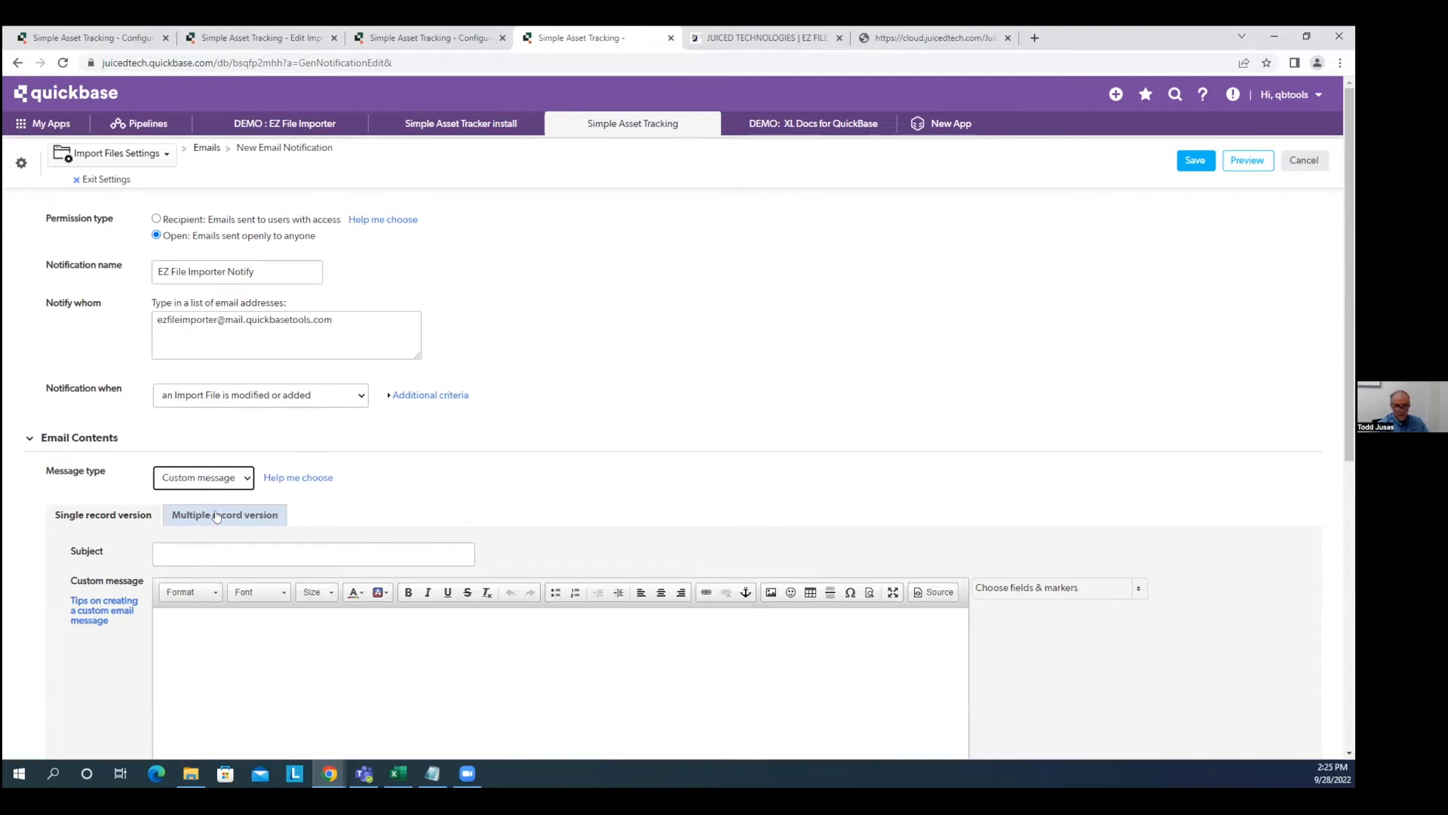
{"action": "left_click", "coordinate": [233, 556]}
{"action": "type", "text": "EZ File IMporter"}
{"action": "key", "text": "BackSpace"}
{"action": "key", "text": "BackSpace"}
{"action": "key", "text": "BackSpace"}
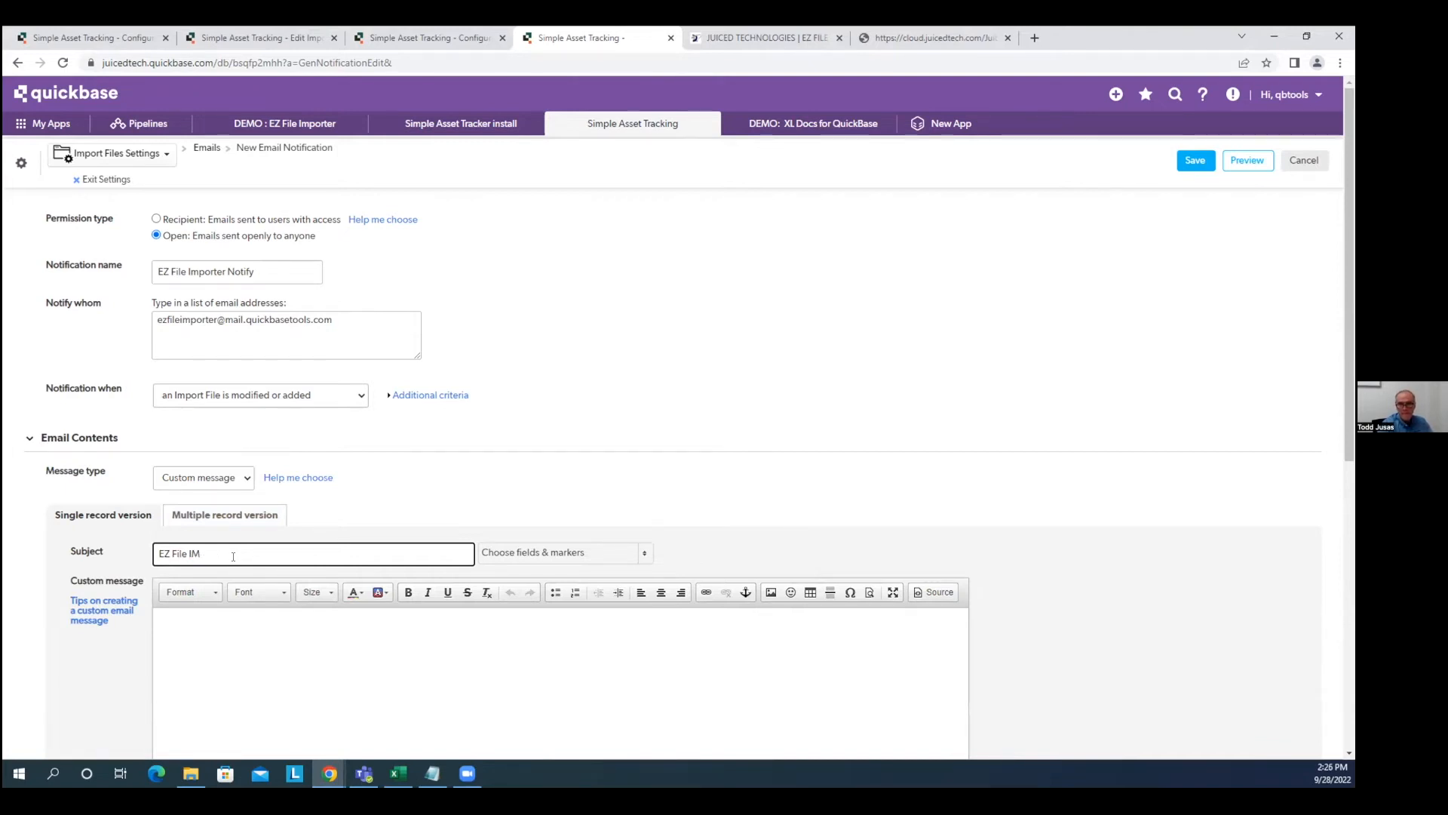
{"action": "type", "text": "mporter"}
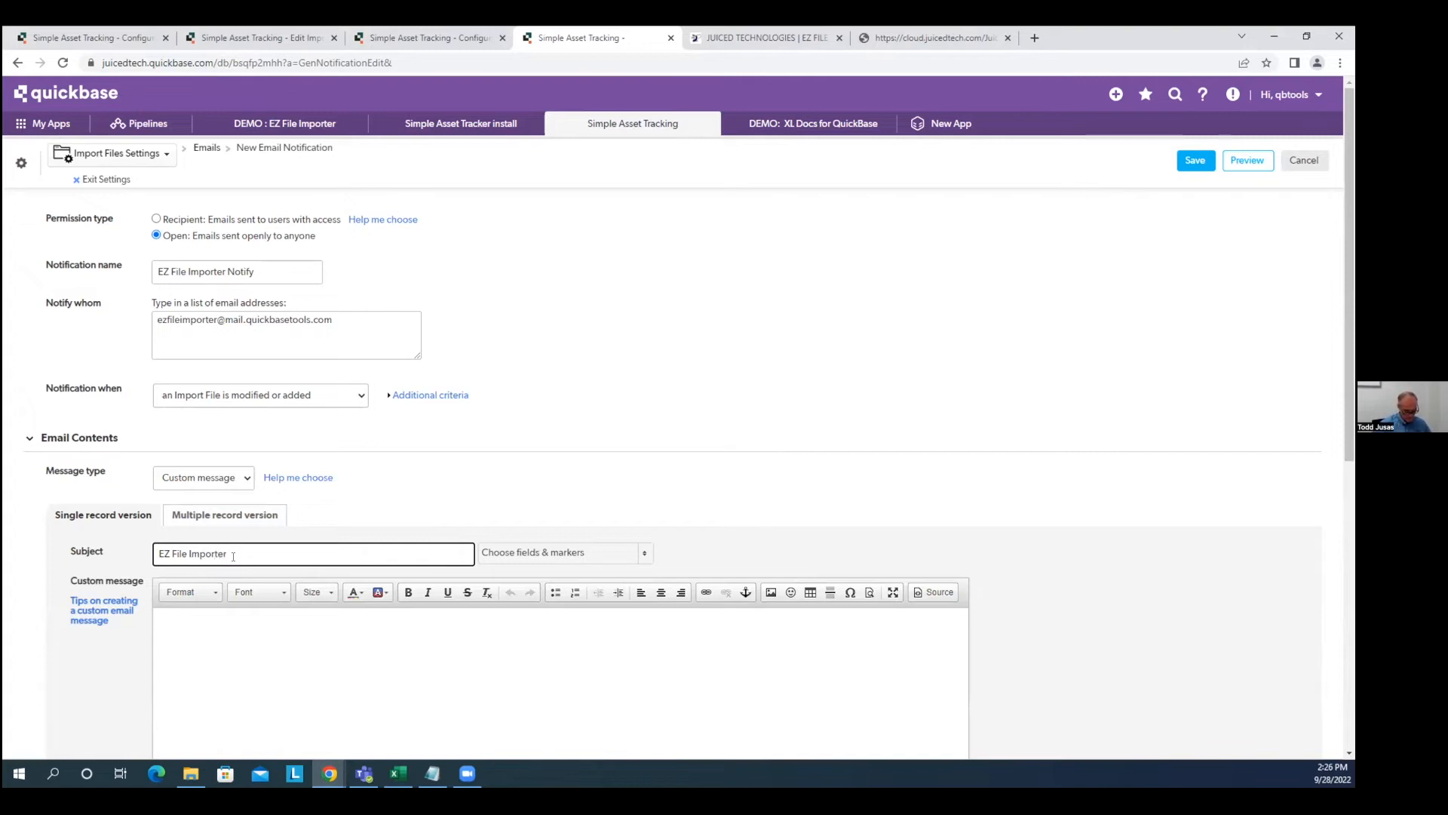
{"action": "type", "text": "- Test"}
{"action": "key", "text": "Tab"}
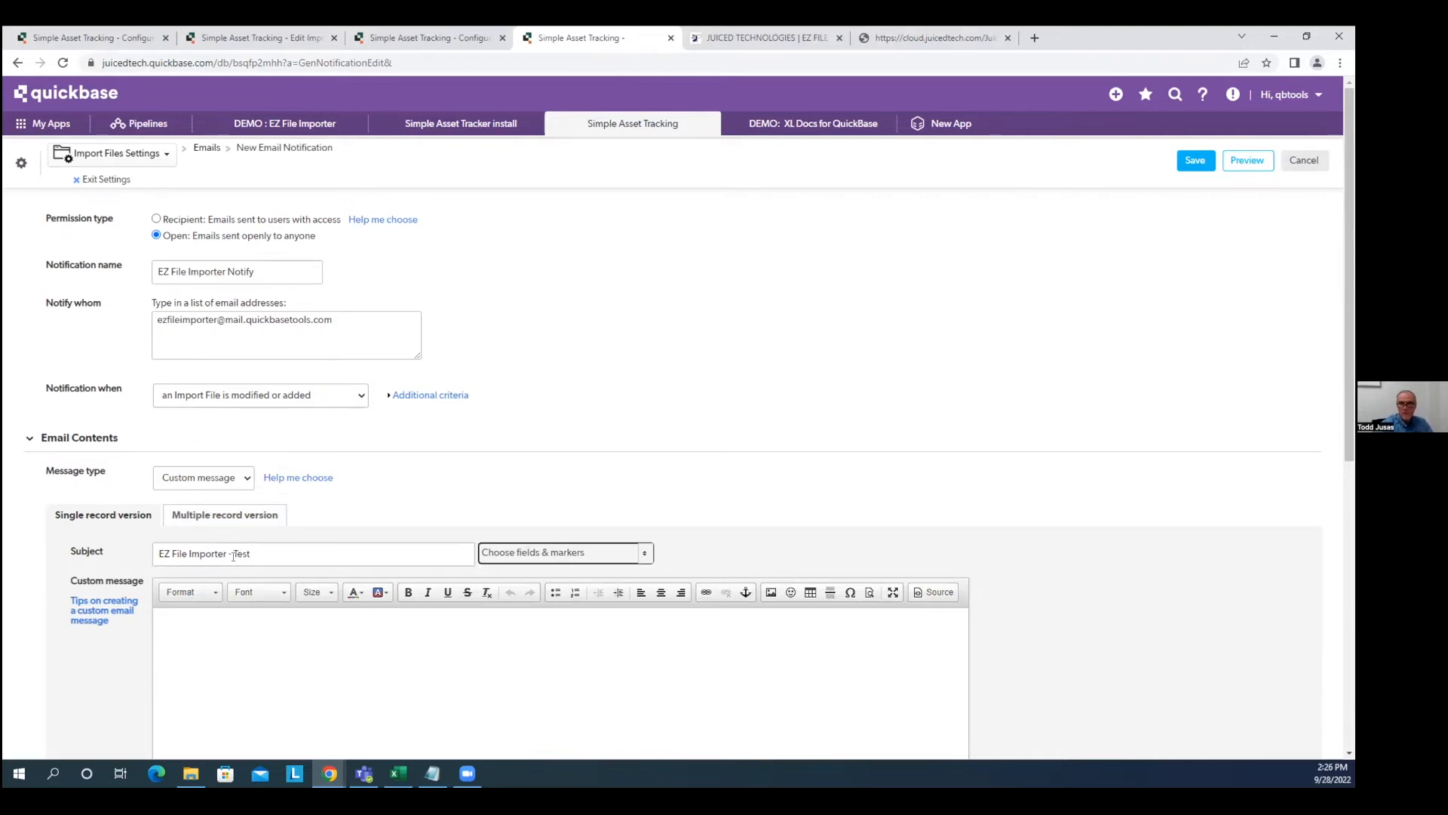
Paste the import generation arguments line into the body and save the notification.
{"action": "left_click", "coordinate": [206, 630]}
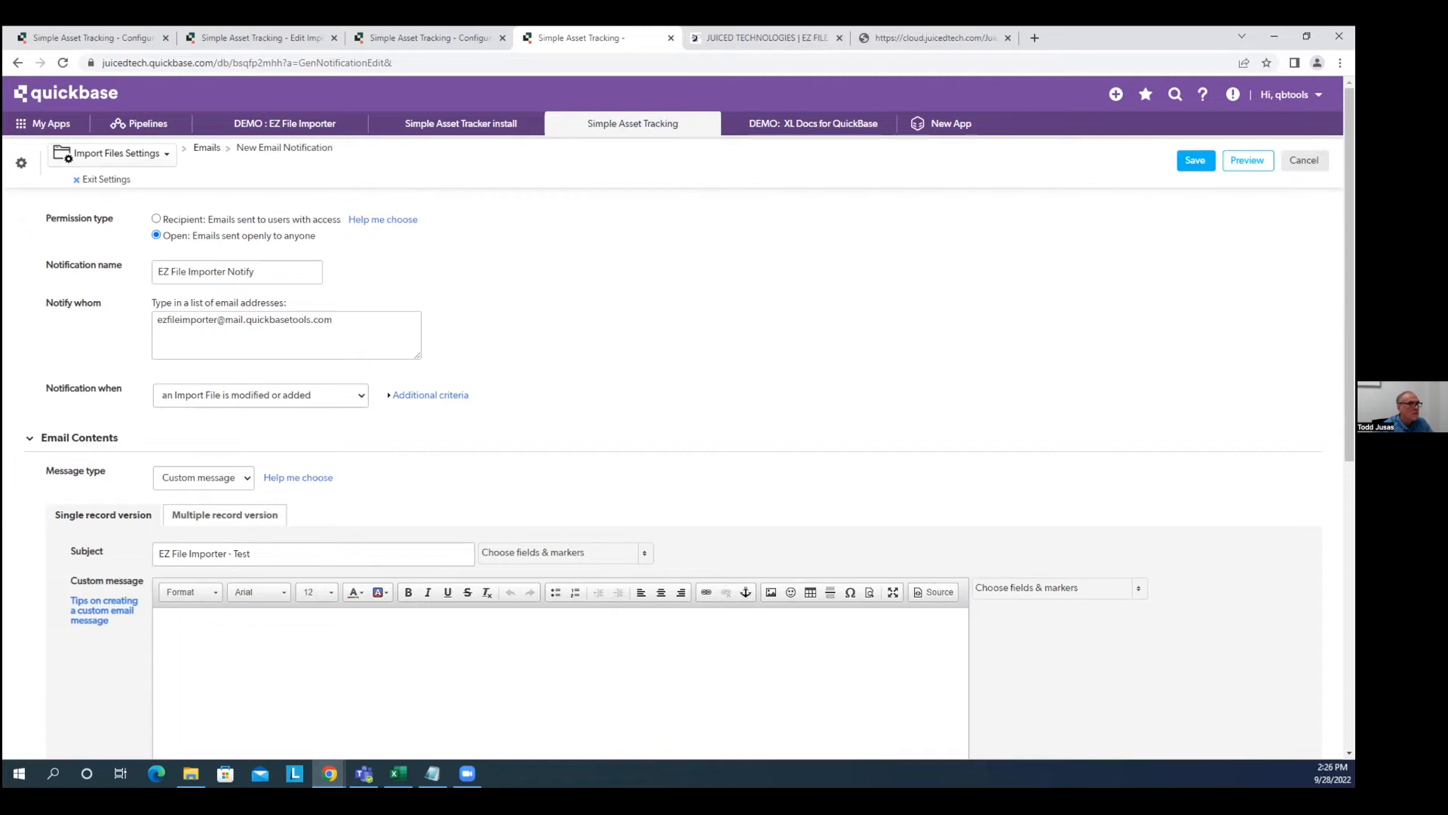
{"action": "key", "text": "alt+Tab"}
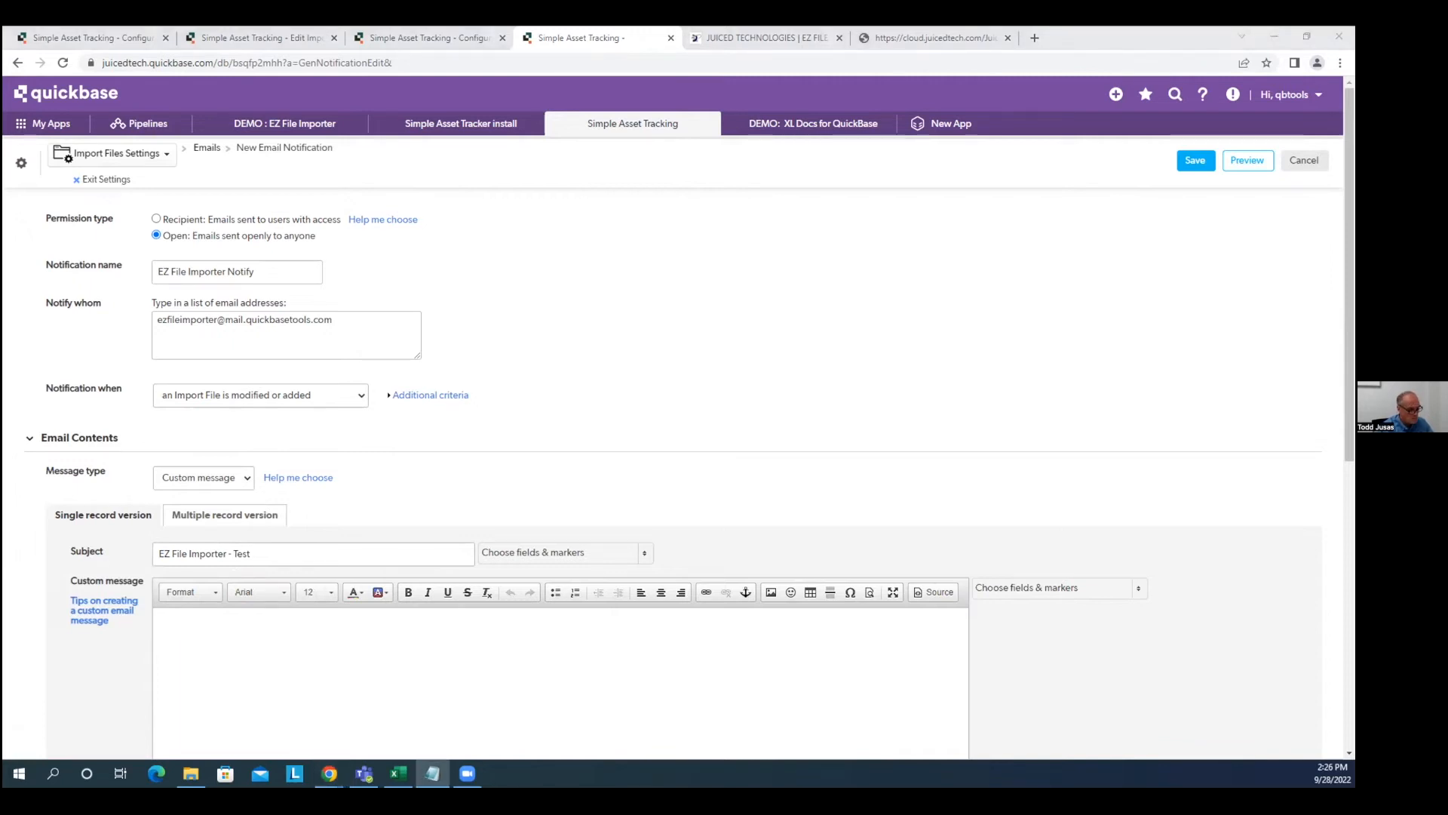
{"action": "left_click", "coordinate": [274, 622]}
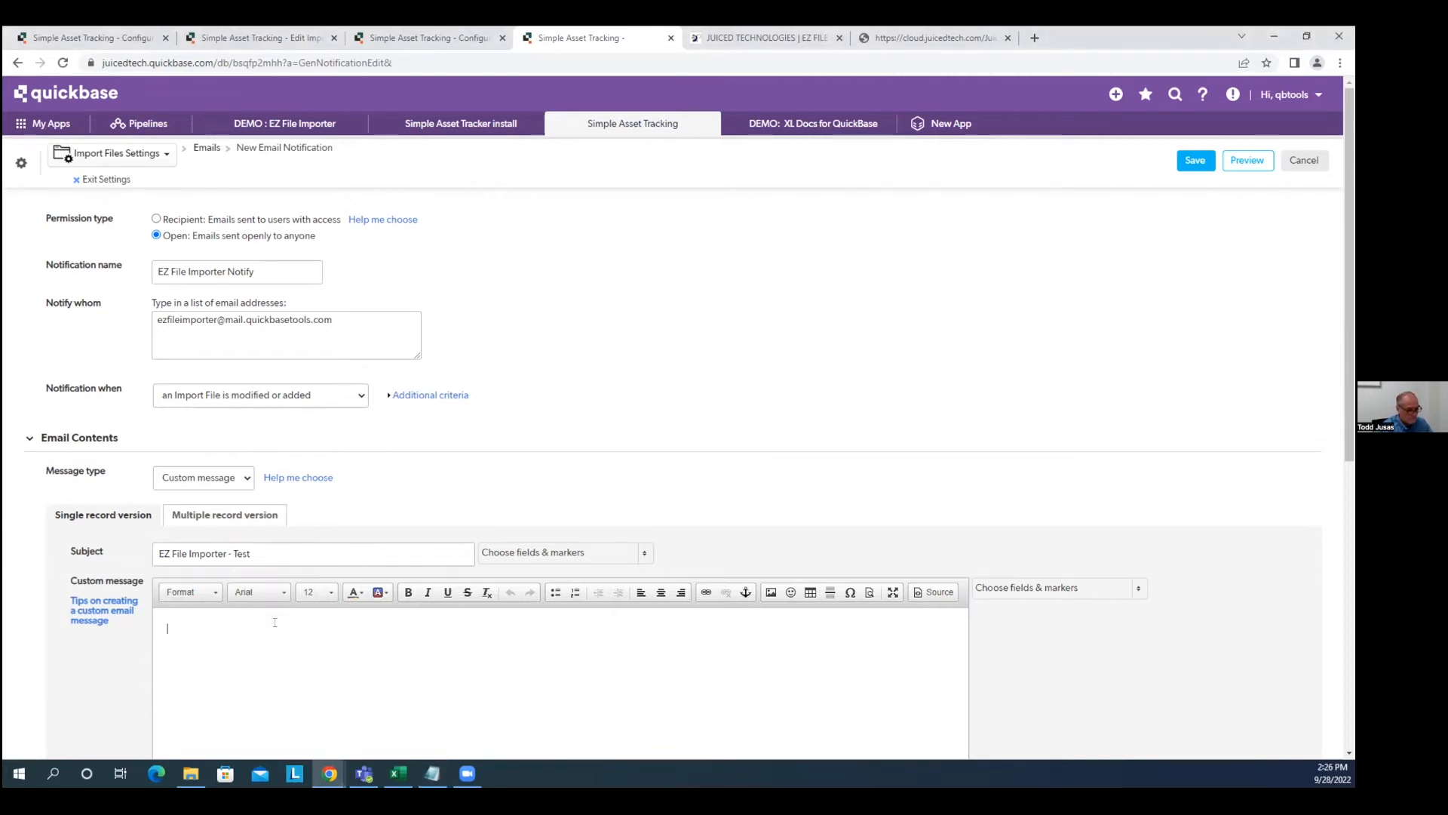
{"action": "type", "text": "[Import Generation Arguments] type=ezfileimporter"}
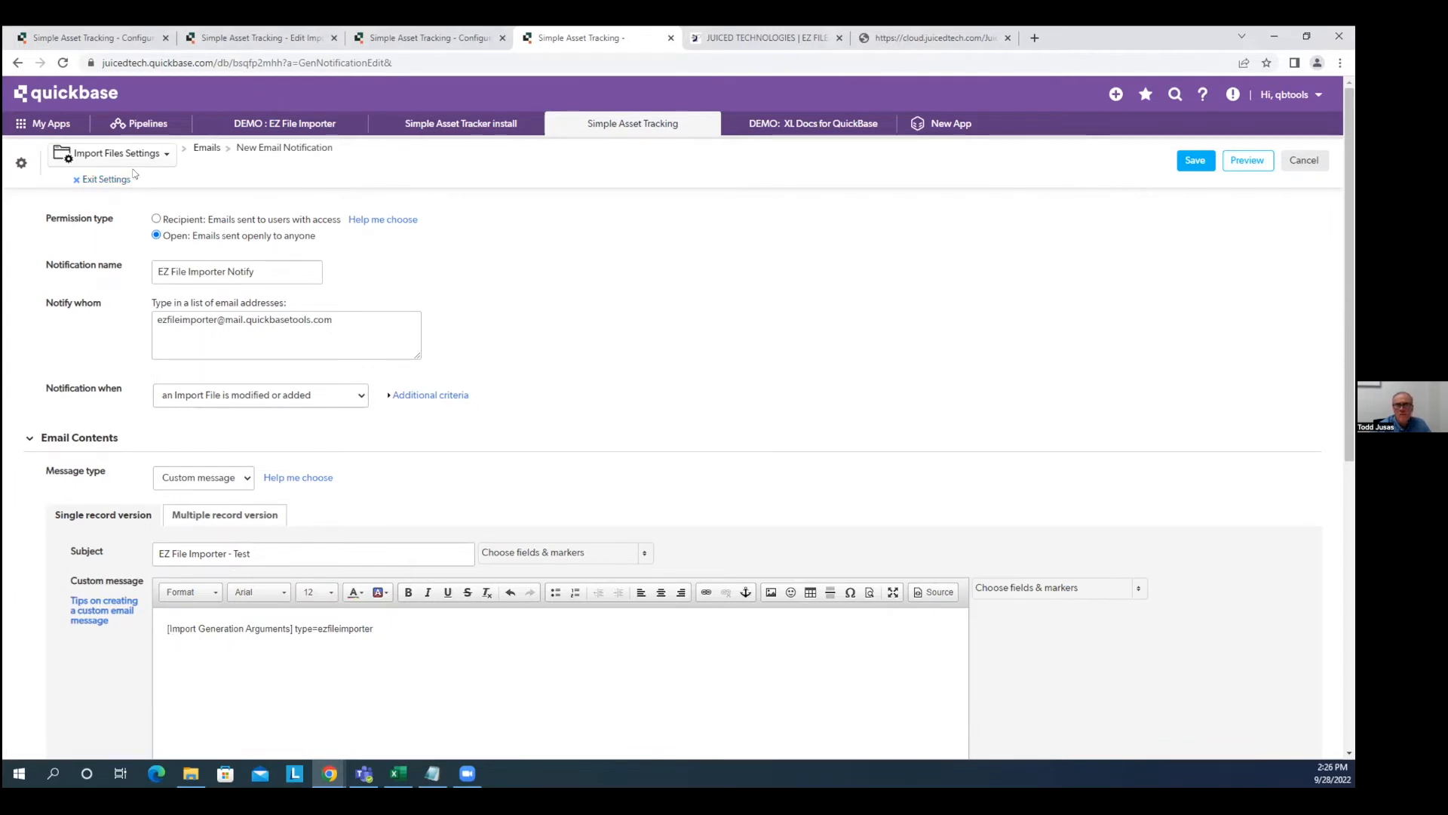
{"action": "left_click", "coordinate": [1190, 162]}
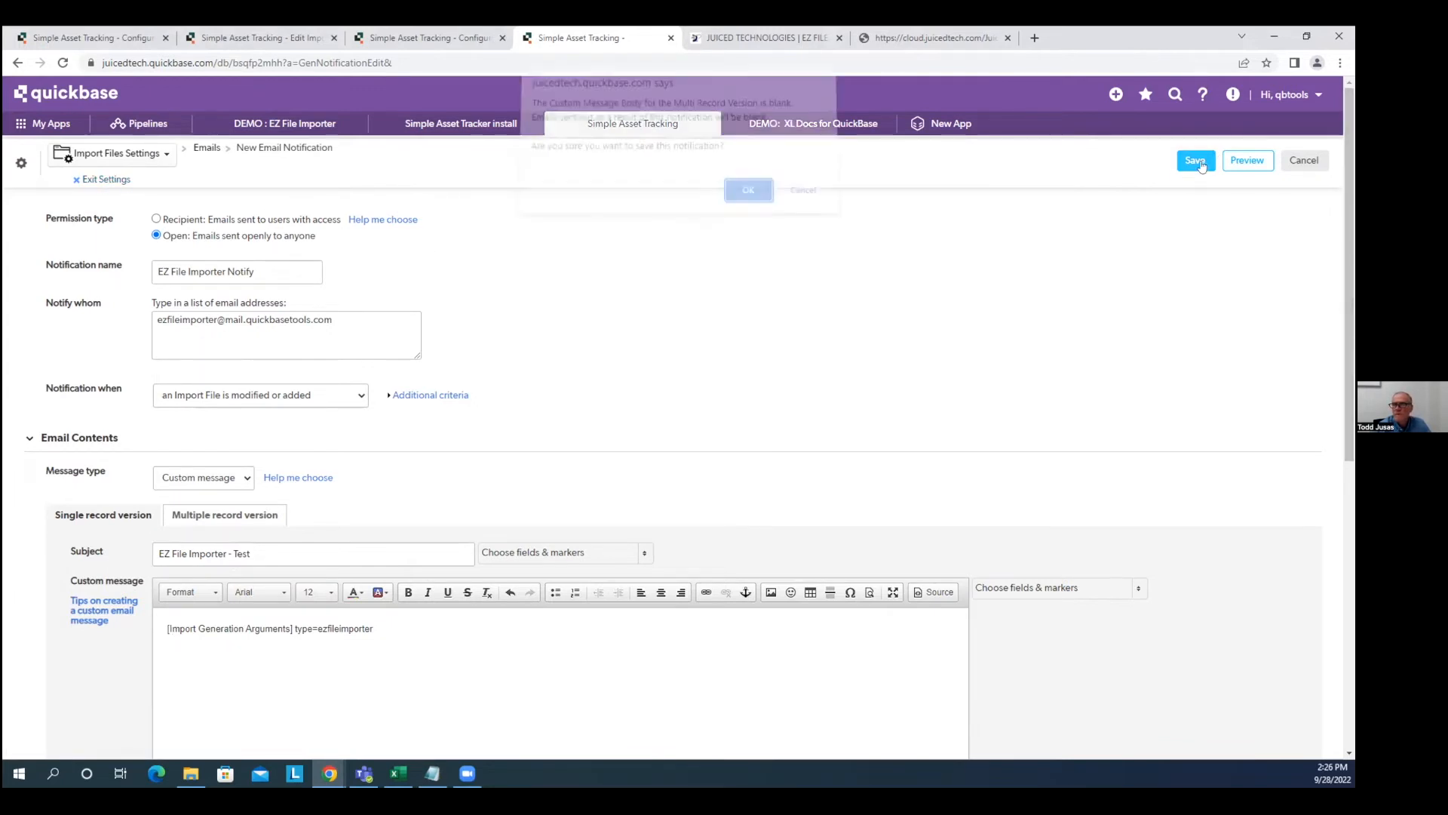
{"action": "left_click", "coordinate": [747, 199]}
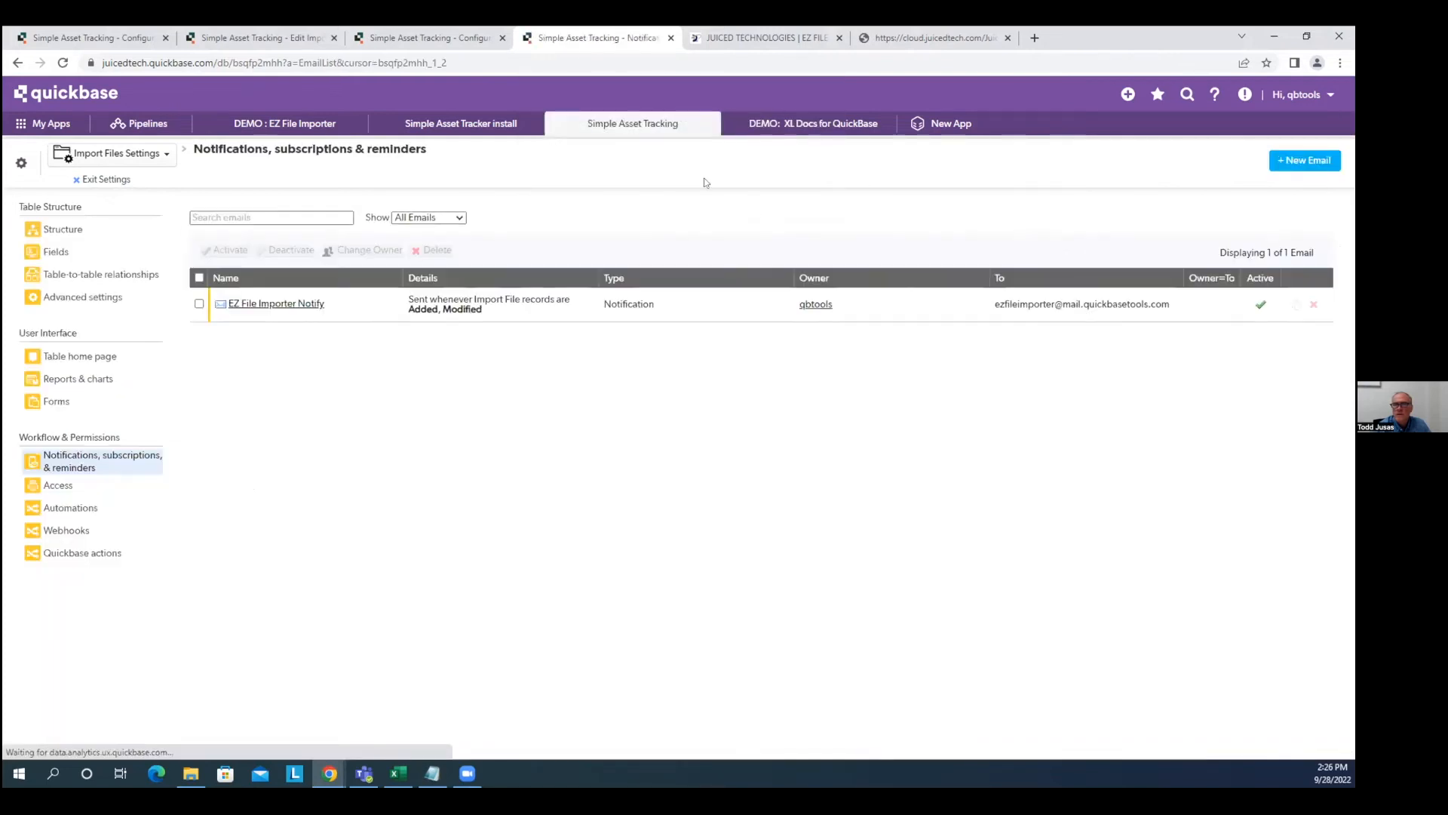
Open the Import Files field Import Generation Arguments and enlarge its formula box.
{"action": "left_click", "coordinate": [153, 154]}
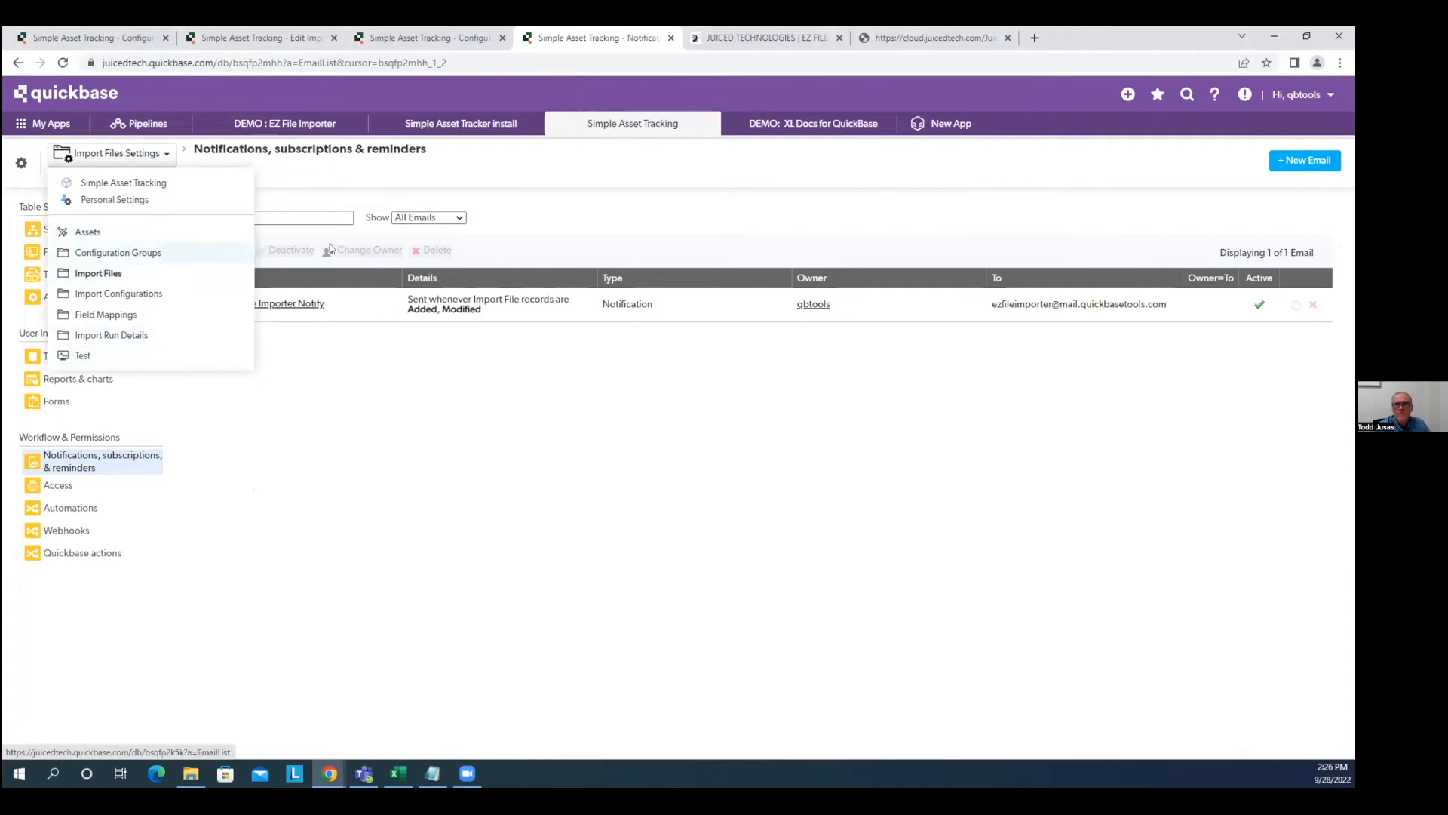
{"action": "left_click", "coordinate": [591, 188]}
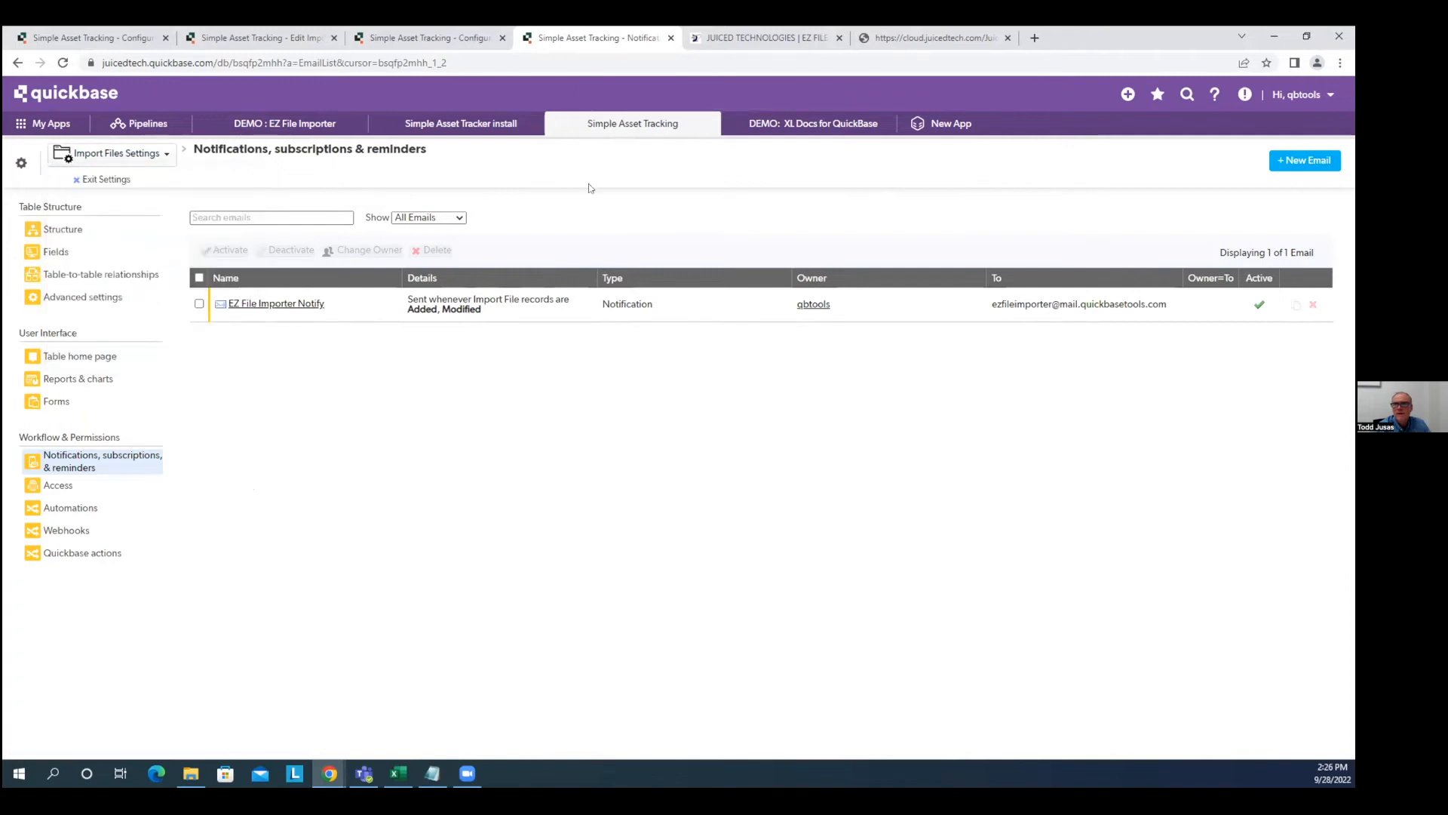
{"action": "left_click", "coordinate": [57, 257]}
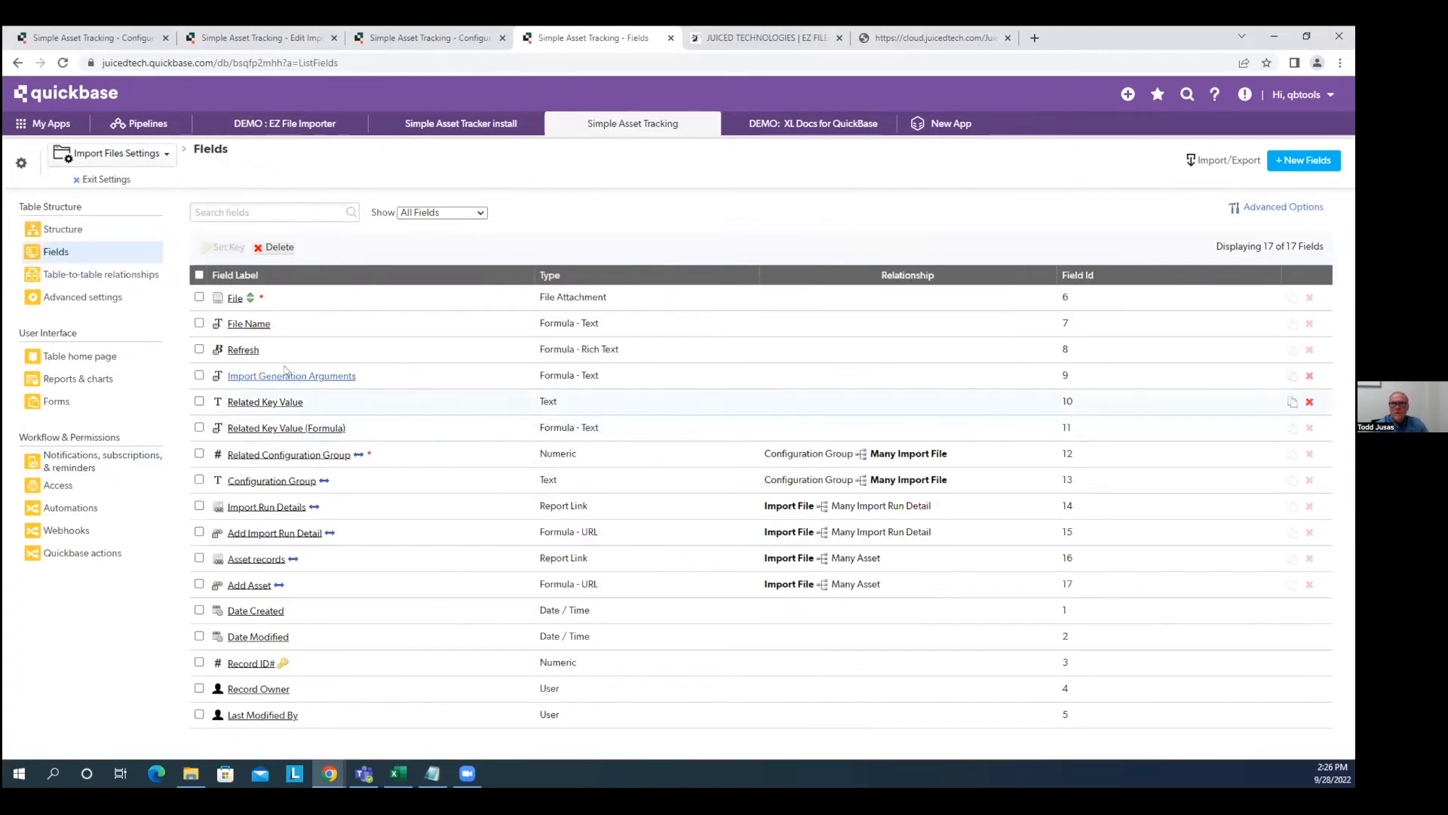
{"action": "left_click", "coordinate": [283, 377]}
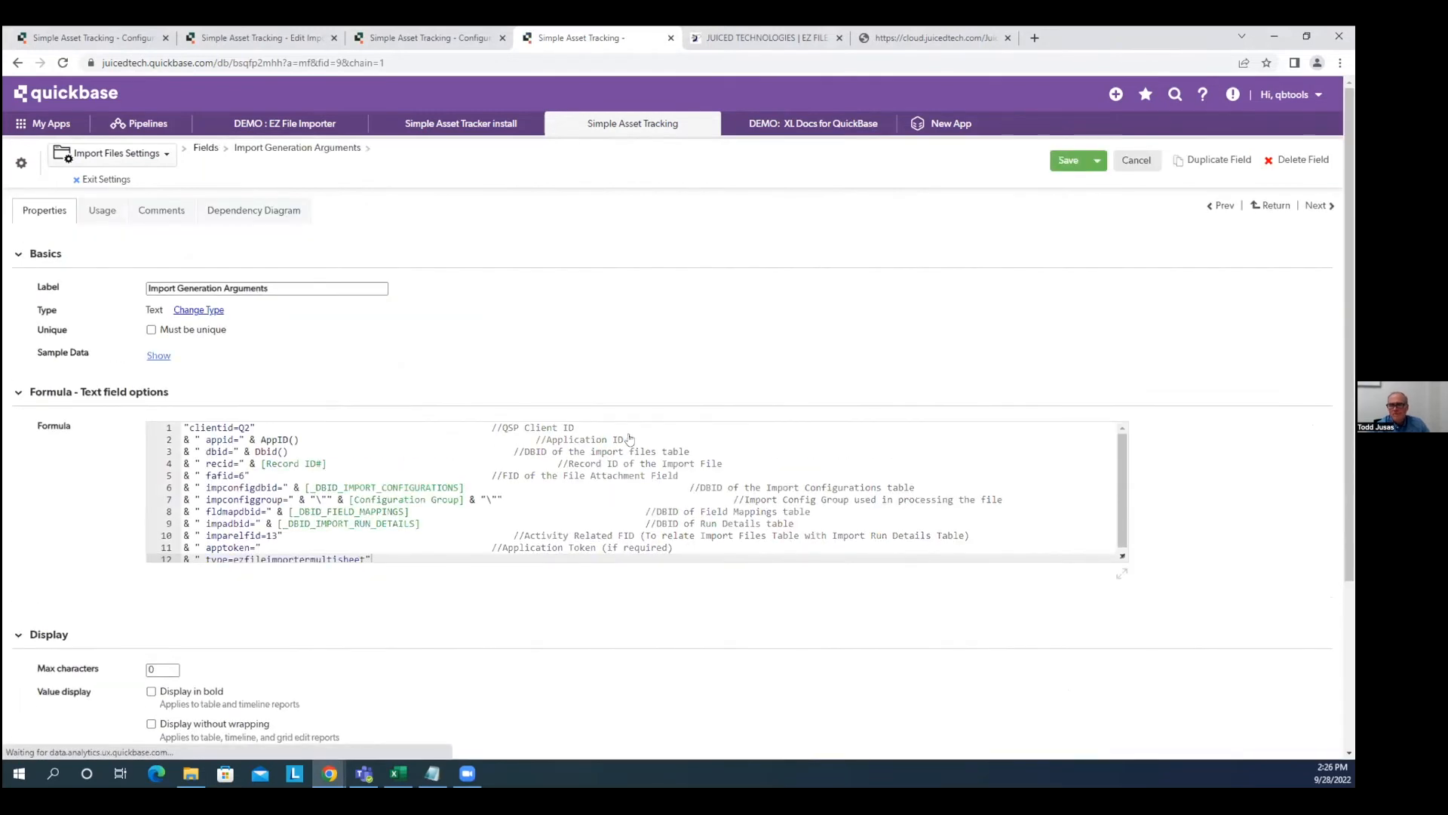
{"action": "left_click_drag", "start_coordinate": [1122, 558], "coordinate": [1172, 649]}
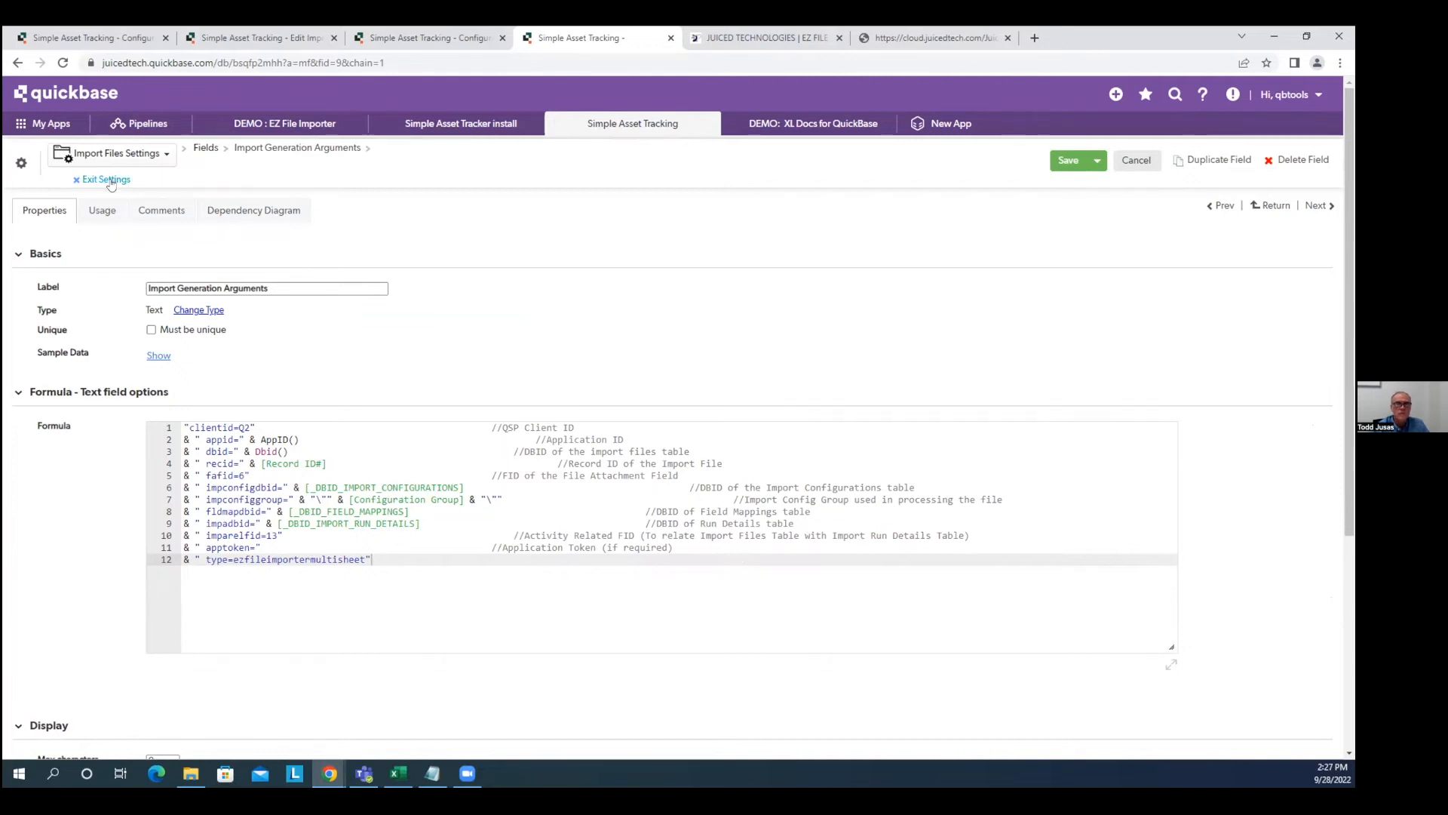
Select the field's label text, then exit settings back to Configuration Group #3.
{"action": "left_click", "coordinate": [282, 287]}
{"action": "left_click_drag", "start_coordinate": [282, 288], "coordinate": [178, 292]}
{"action": "left_click", "coordinate": [545, 301]}
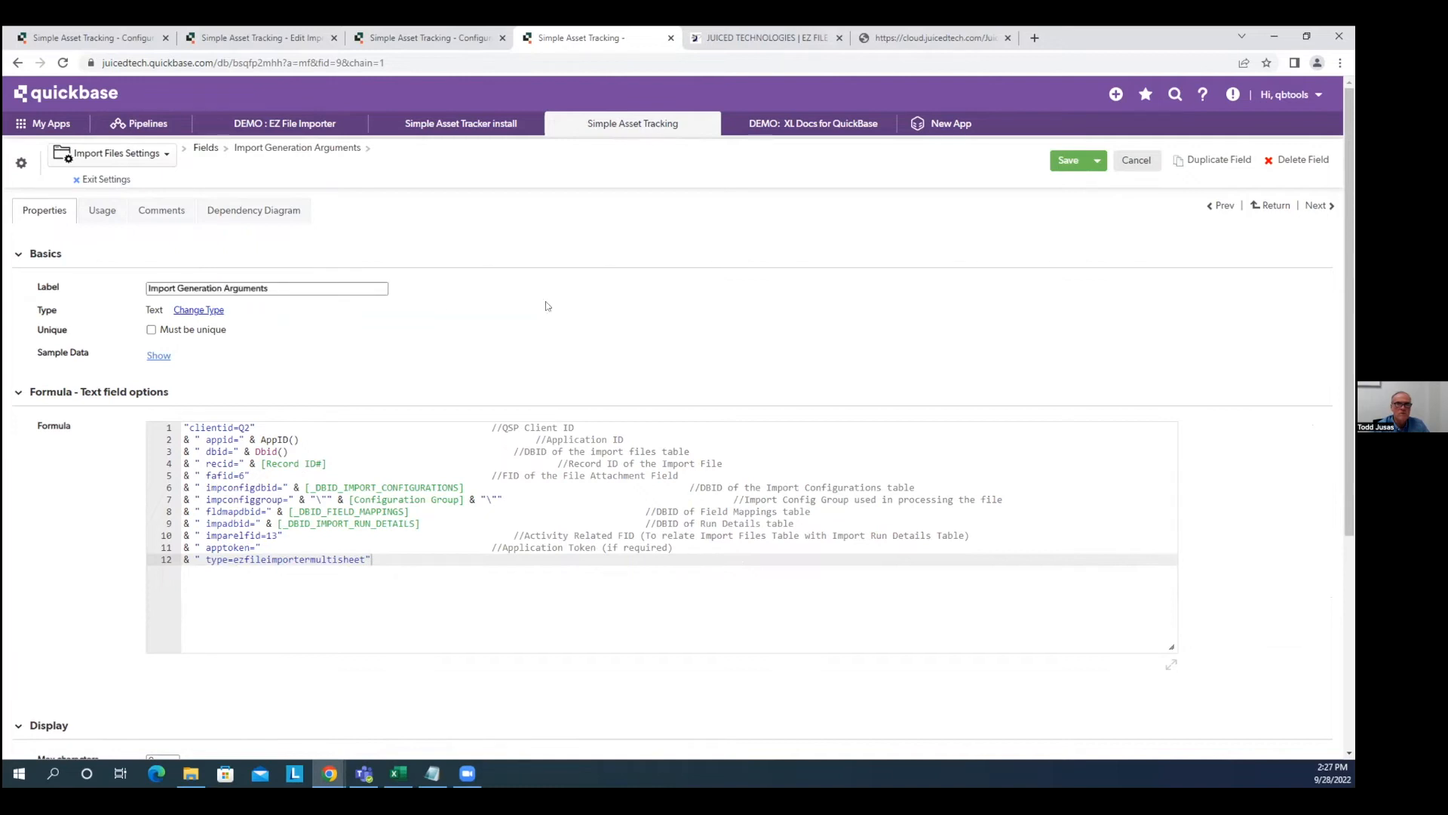
{"action": "left_click", "coordinate": [102, 180]}
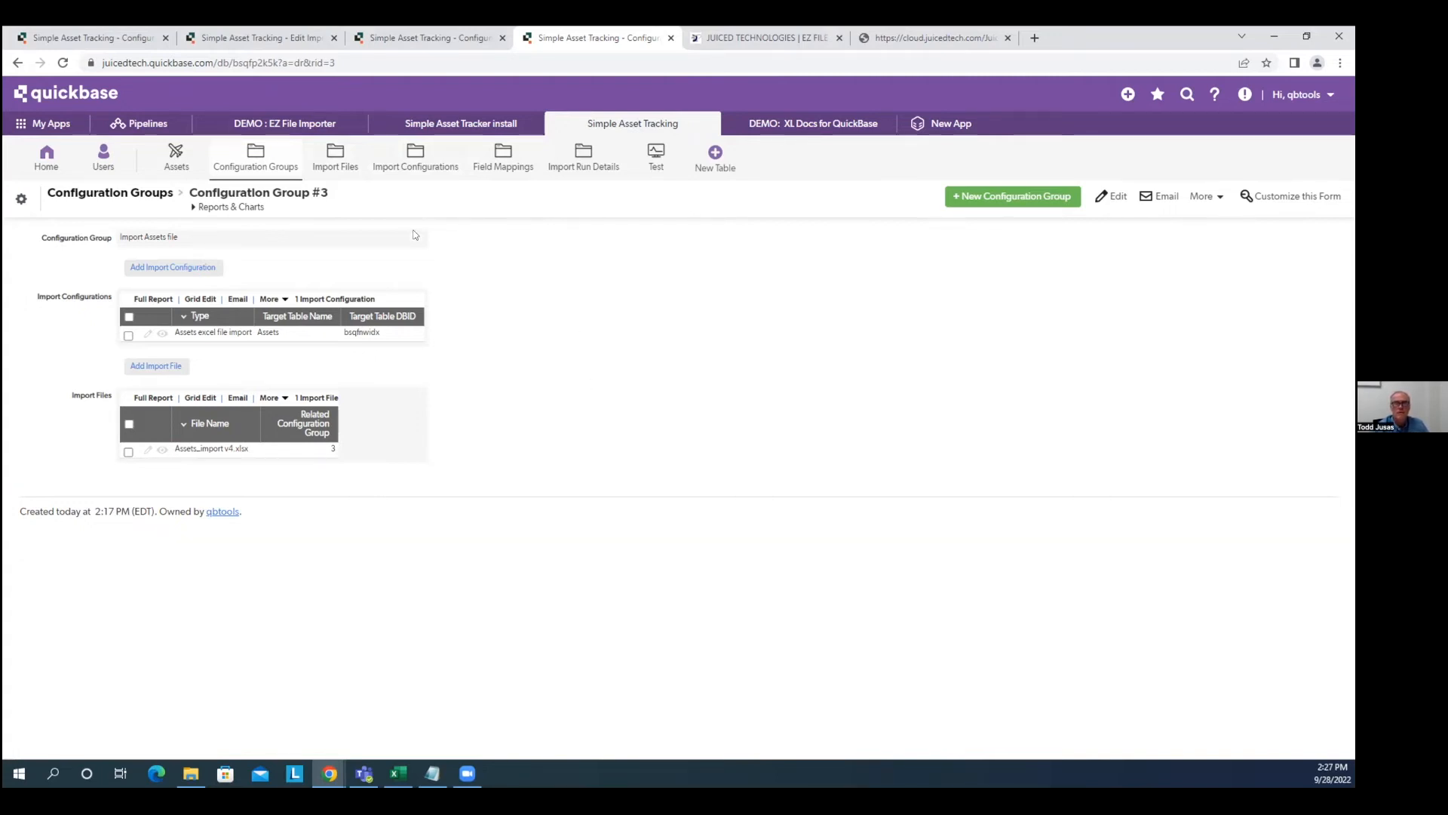
Open the EZ File Importer Notify notification from the Import Files table's notification settings.
{"action": "left_click", "coordinate": [349, 172]}
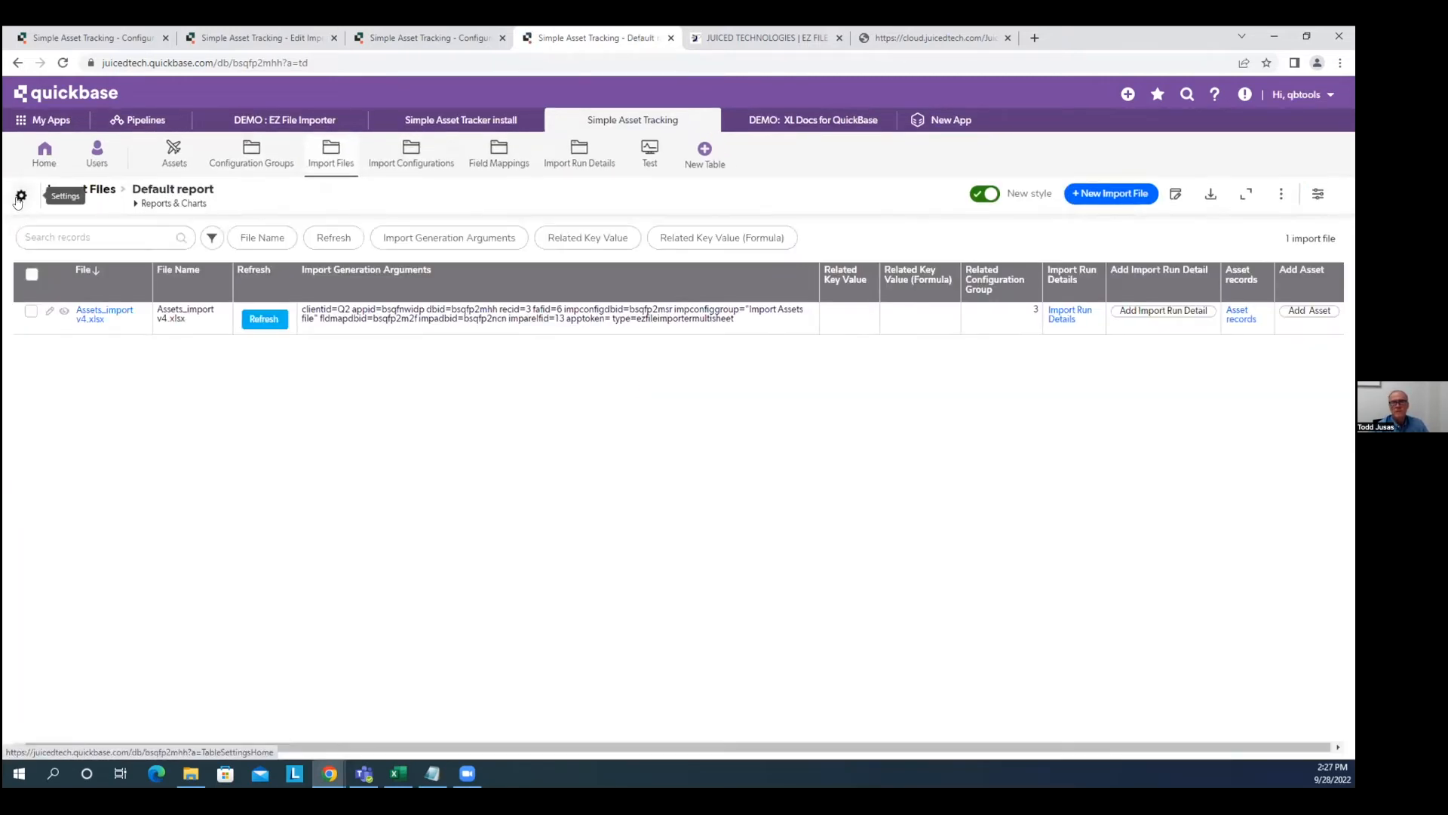
{"action": "left_click", "coordinate": [21, 199]}
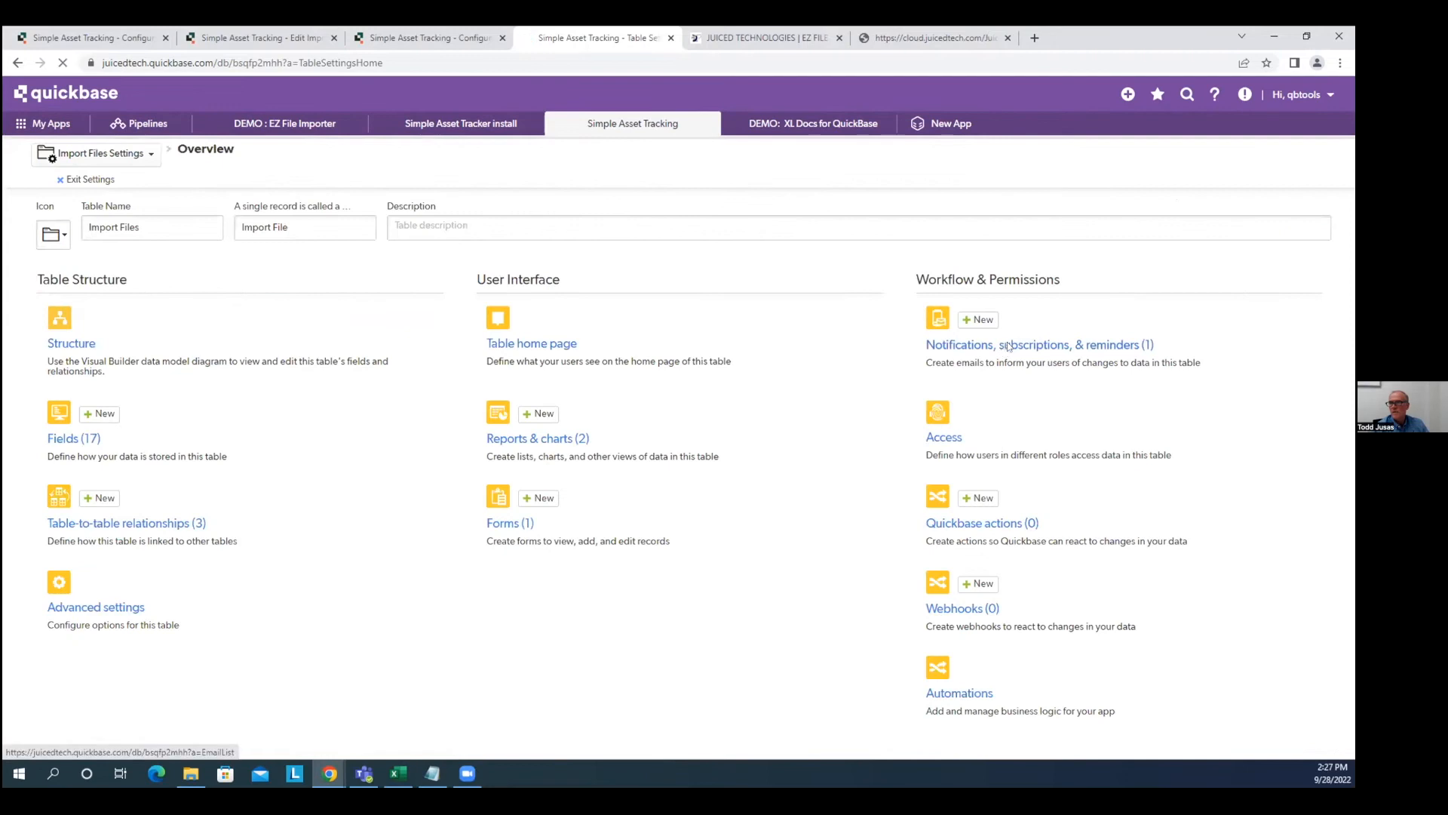
{"action": "left_click", "coordinate": [1005, 346]}
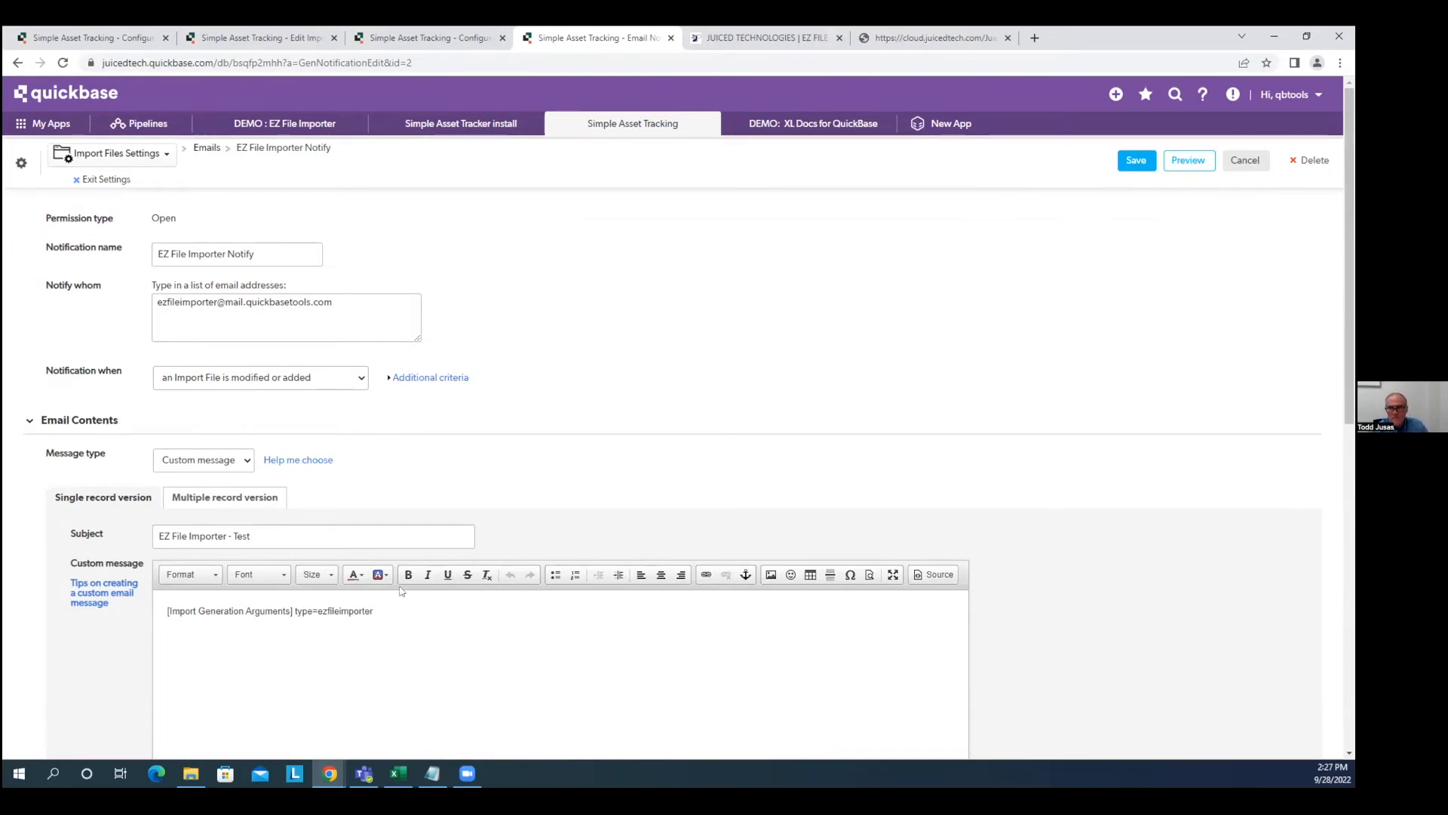
{"action": "scroll", "coordinate": [401, 591], "scroll_direction": "down", "scroll_amount": 2}
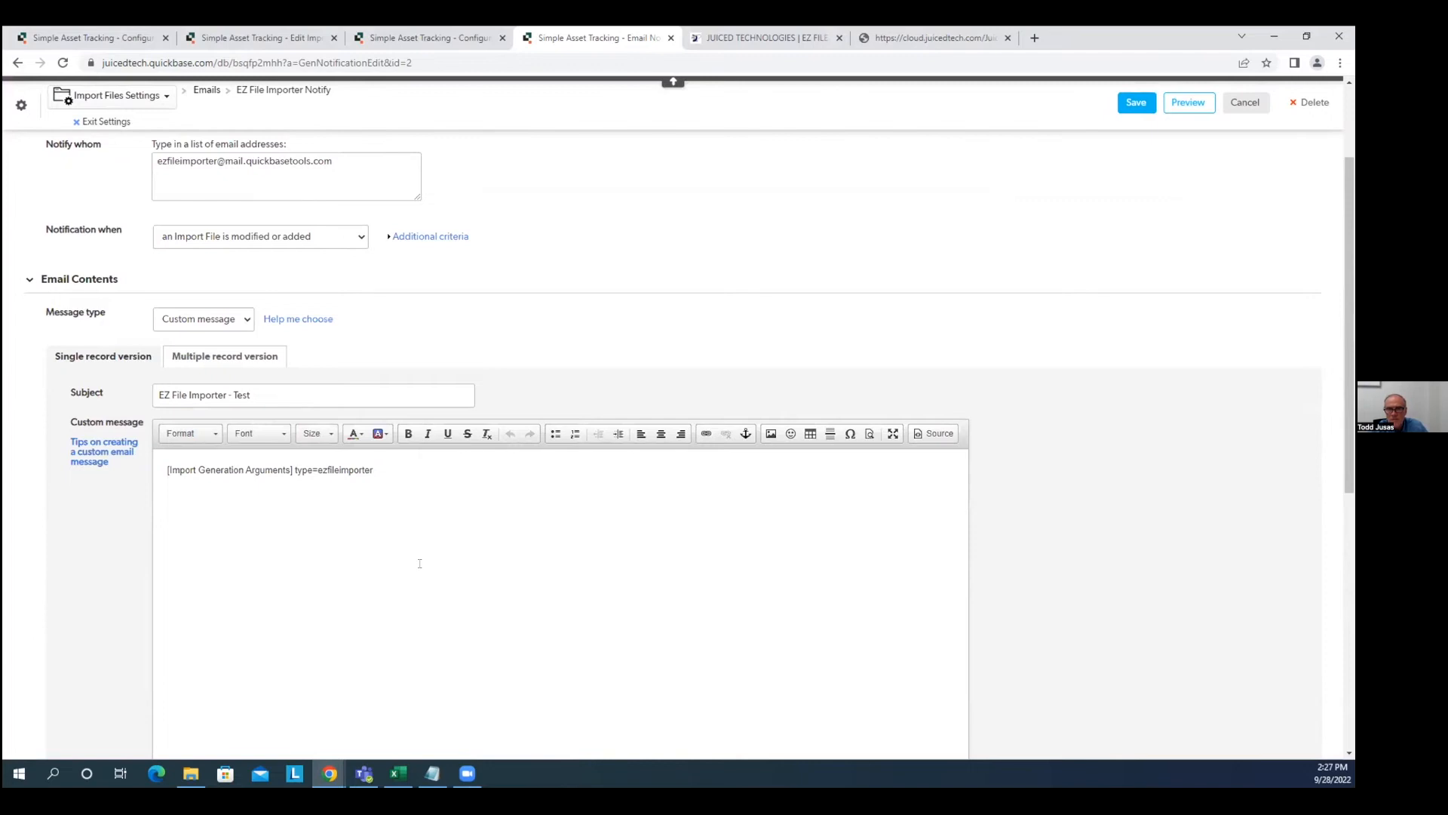
Trigger the notification only on File changes, add condition File Name is not equal to blank, and save.
{"action": "left_click", "coordinate": [391, 237]}
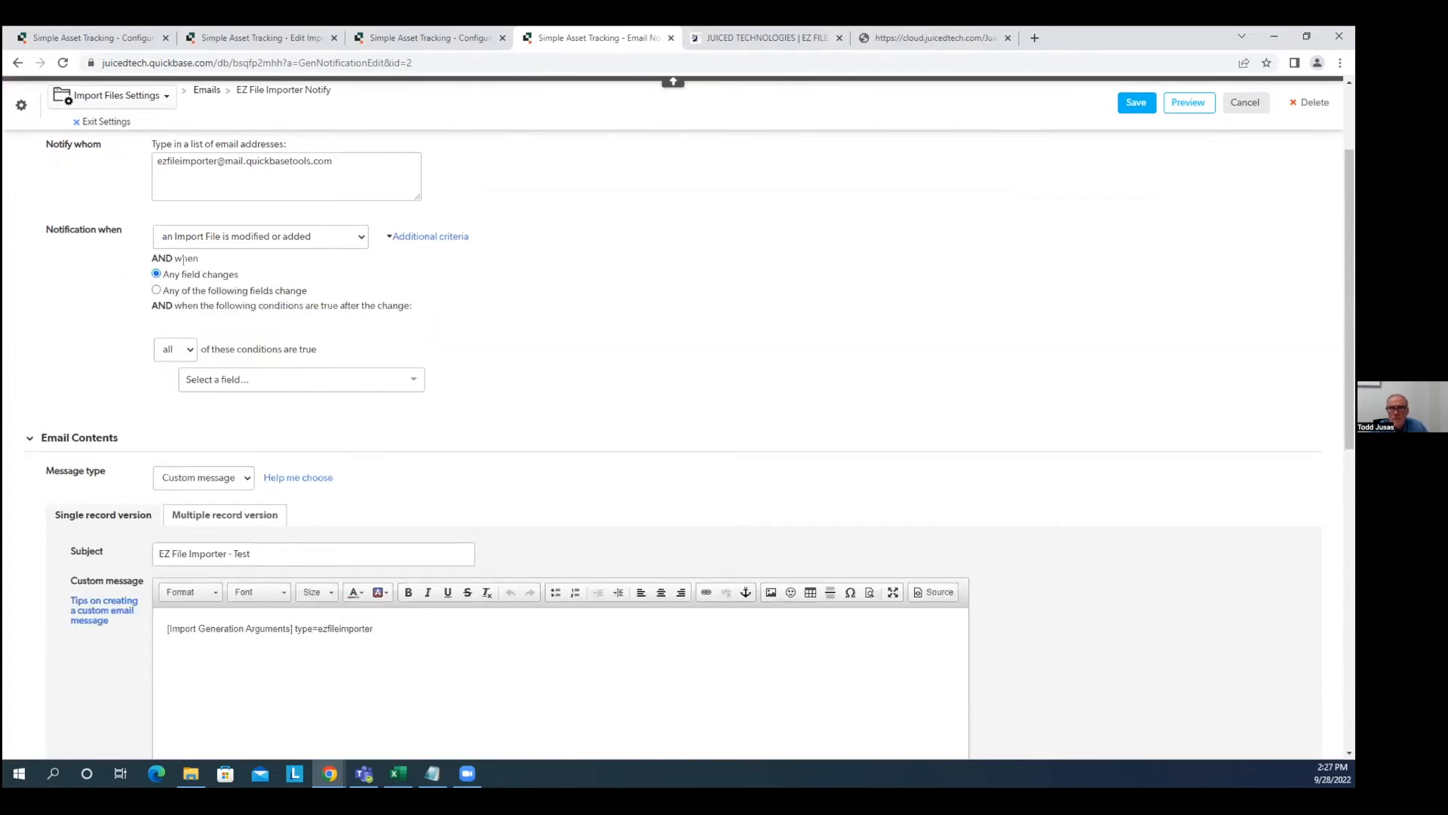
{"action": "left_click", "coordinate": [156, 291]}
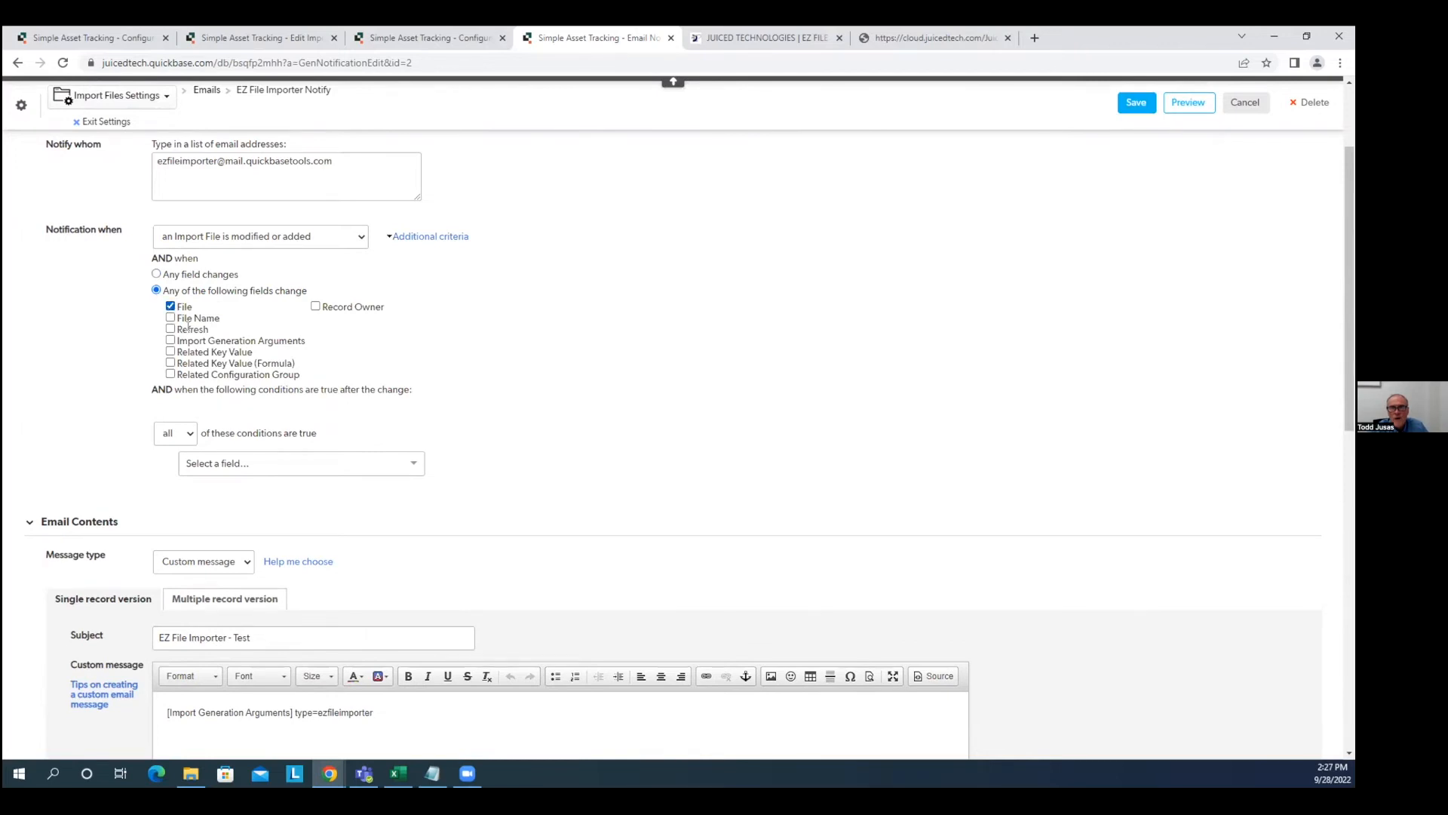
{"action": "left_click", "coordinate": [297, 463]}
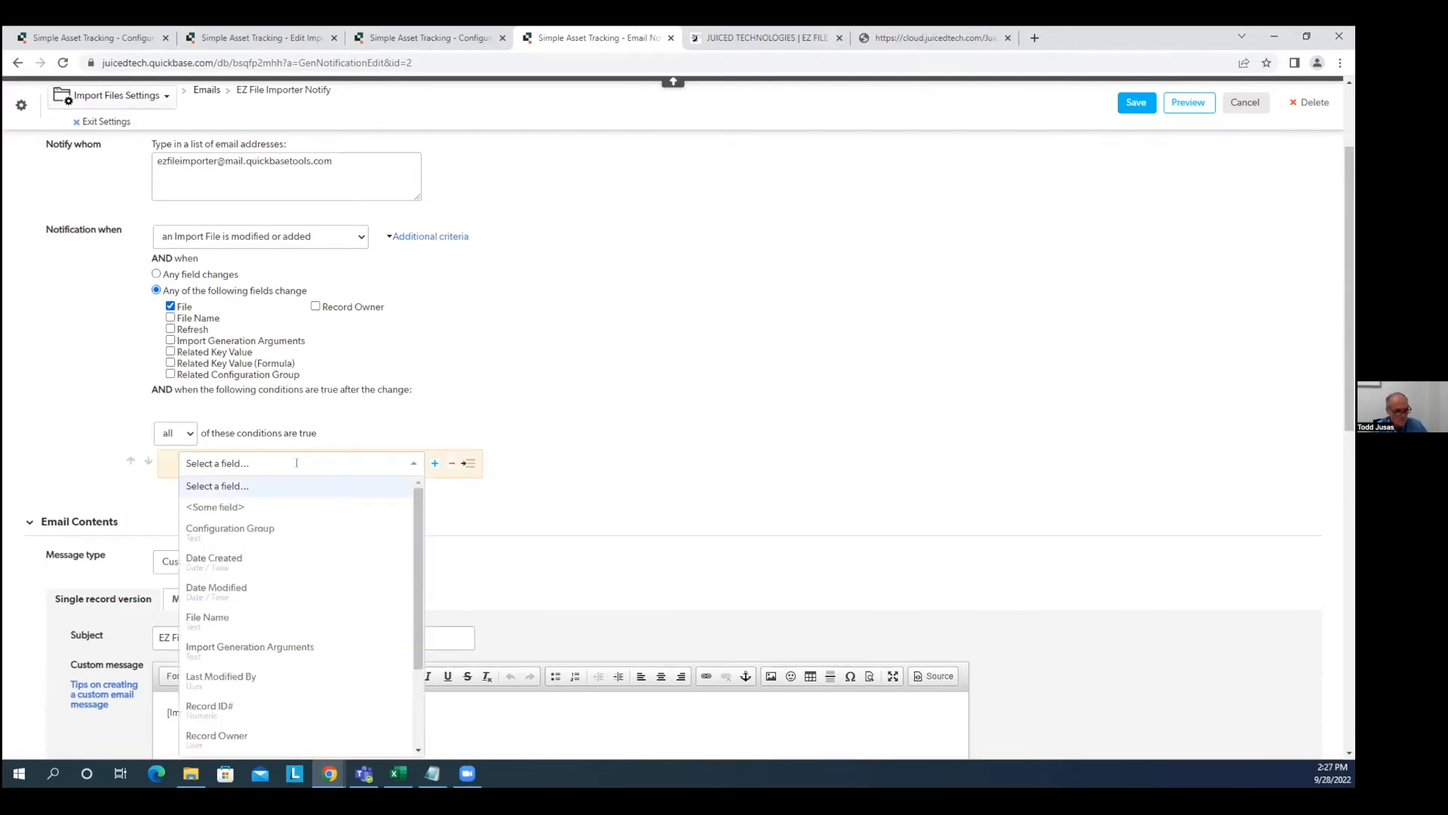
{"action": "type", "text": "f"}
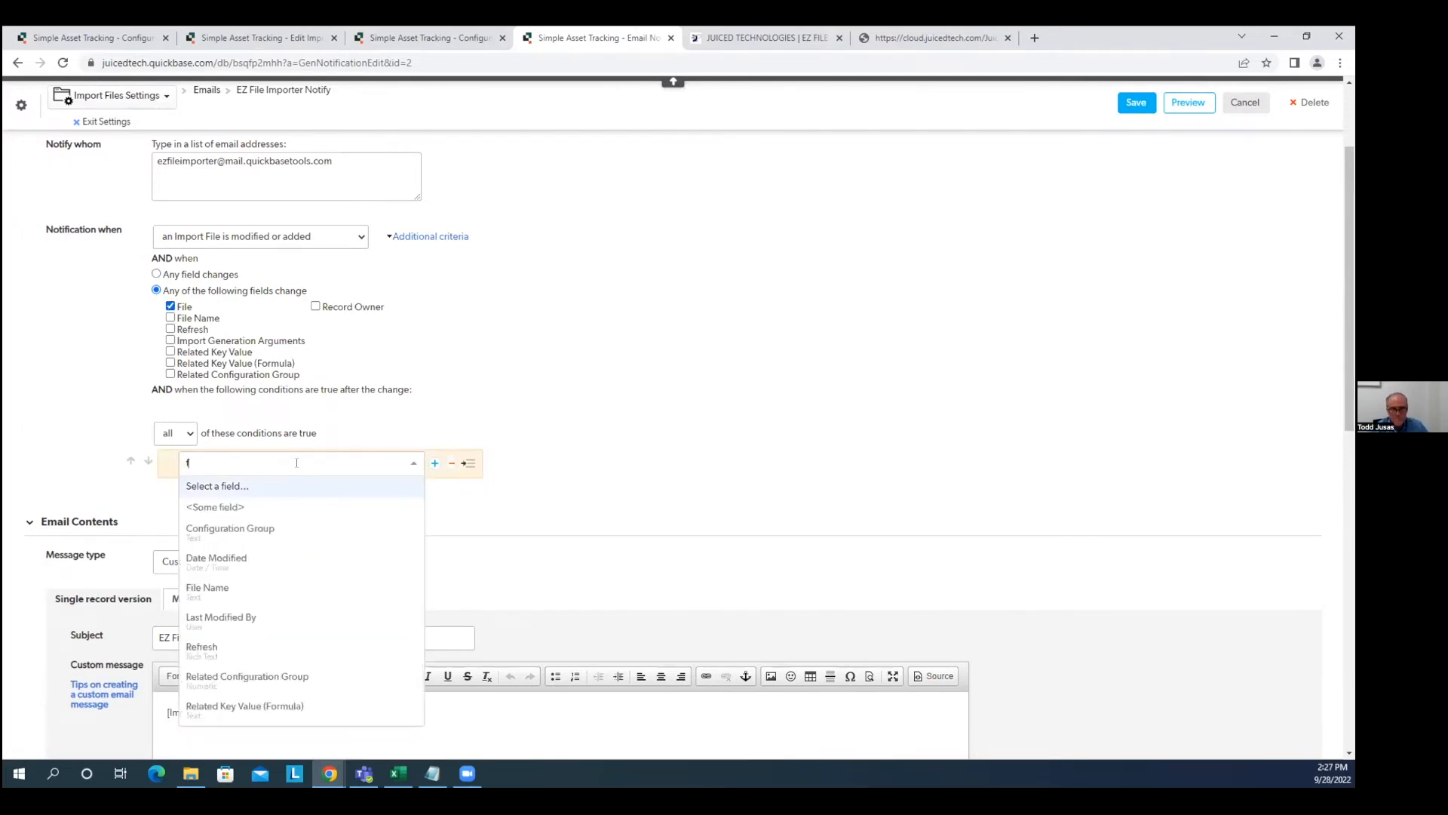
{"action": "left_click", "coordinate": [248, 589]}
{"action": "left_click", "coordinate": [505, 462]}
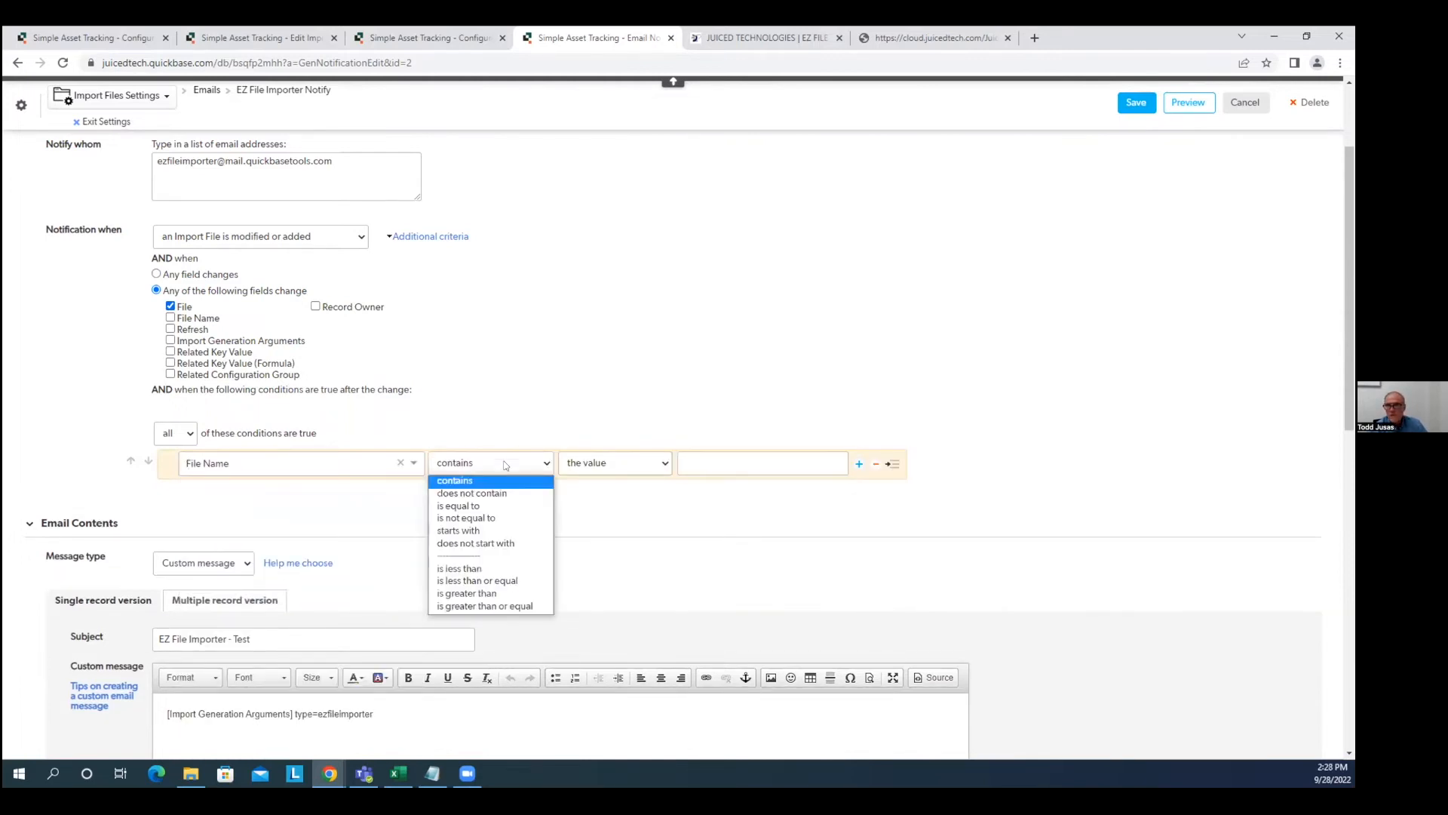
{"action": "left_click", "coordinate": [504, 518]}
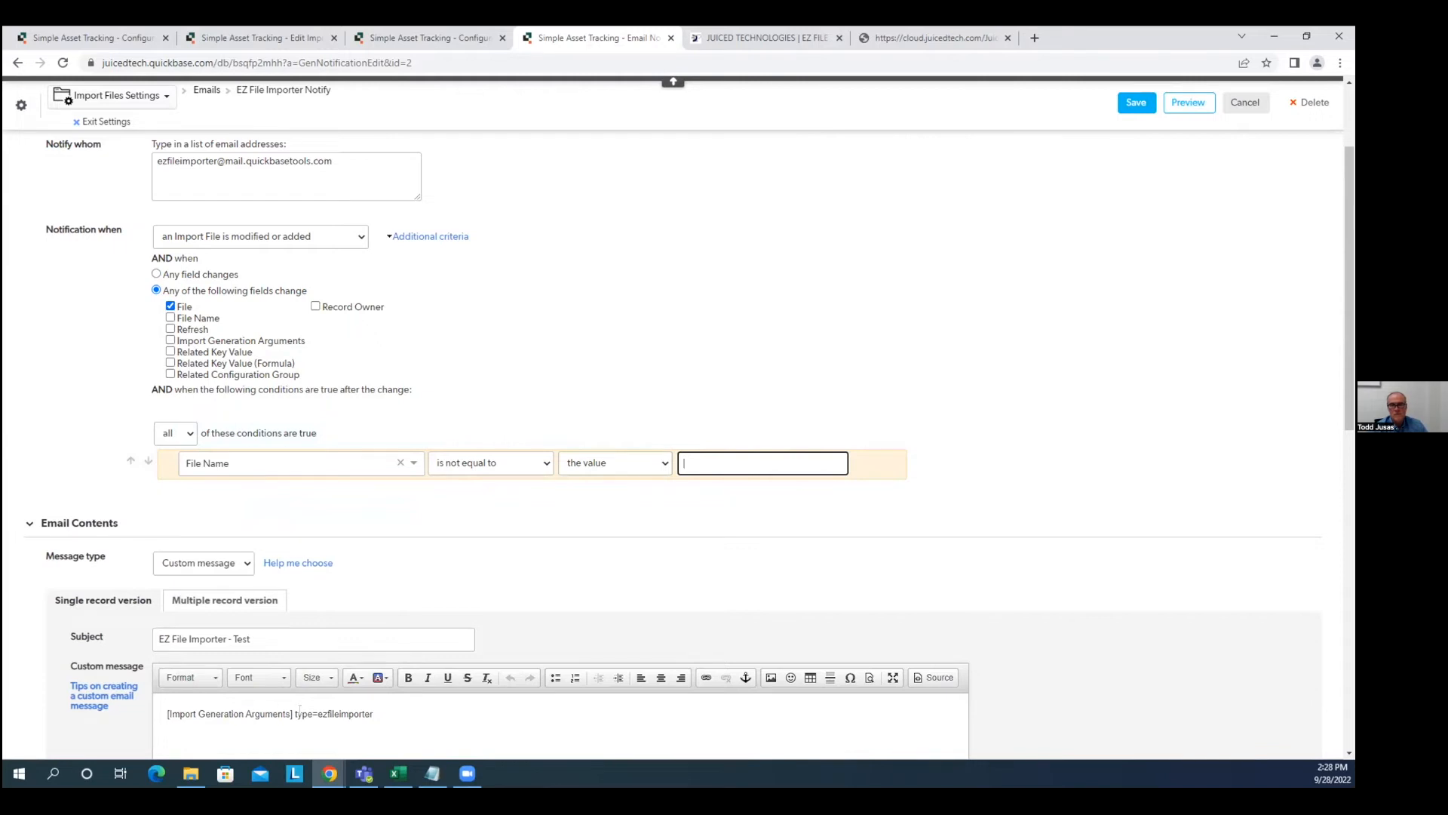
{"action": "scroll", "coordinate": [1007, 244], "scroll_direction": "up", "scroll_amount": 3}
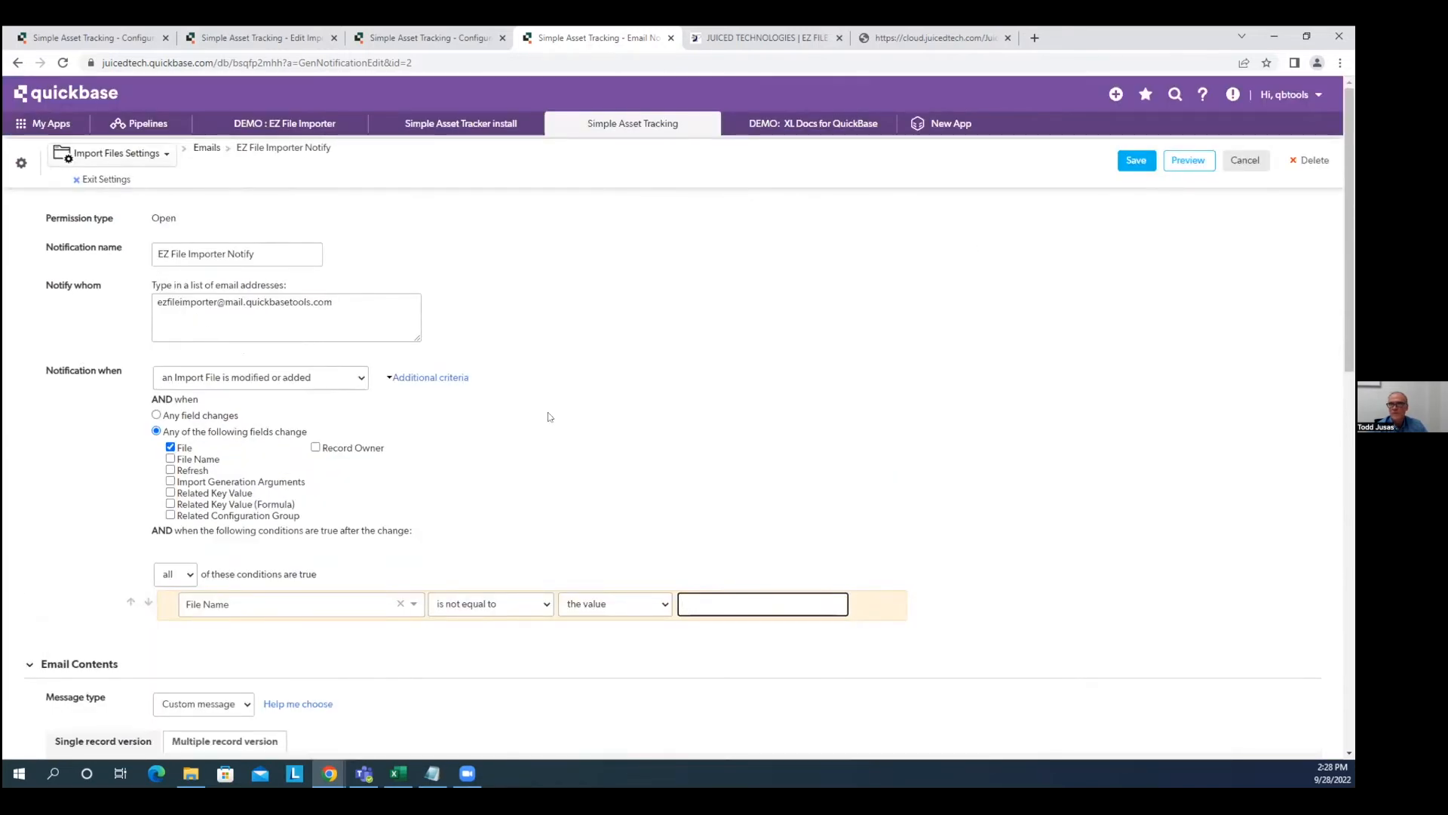
{"action": "scroll", "coordinate": [548, 417], "scroll_direction": "down", "scroll_amount": 2}
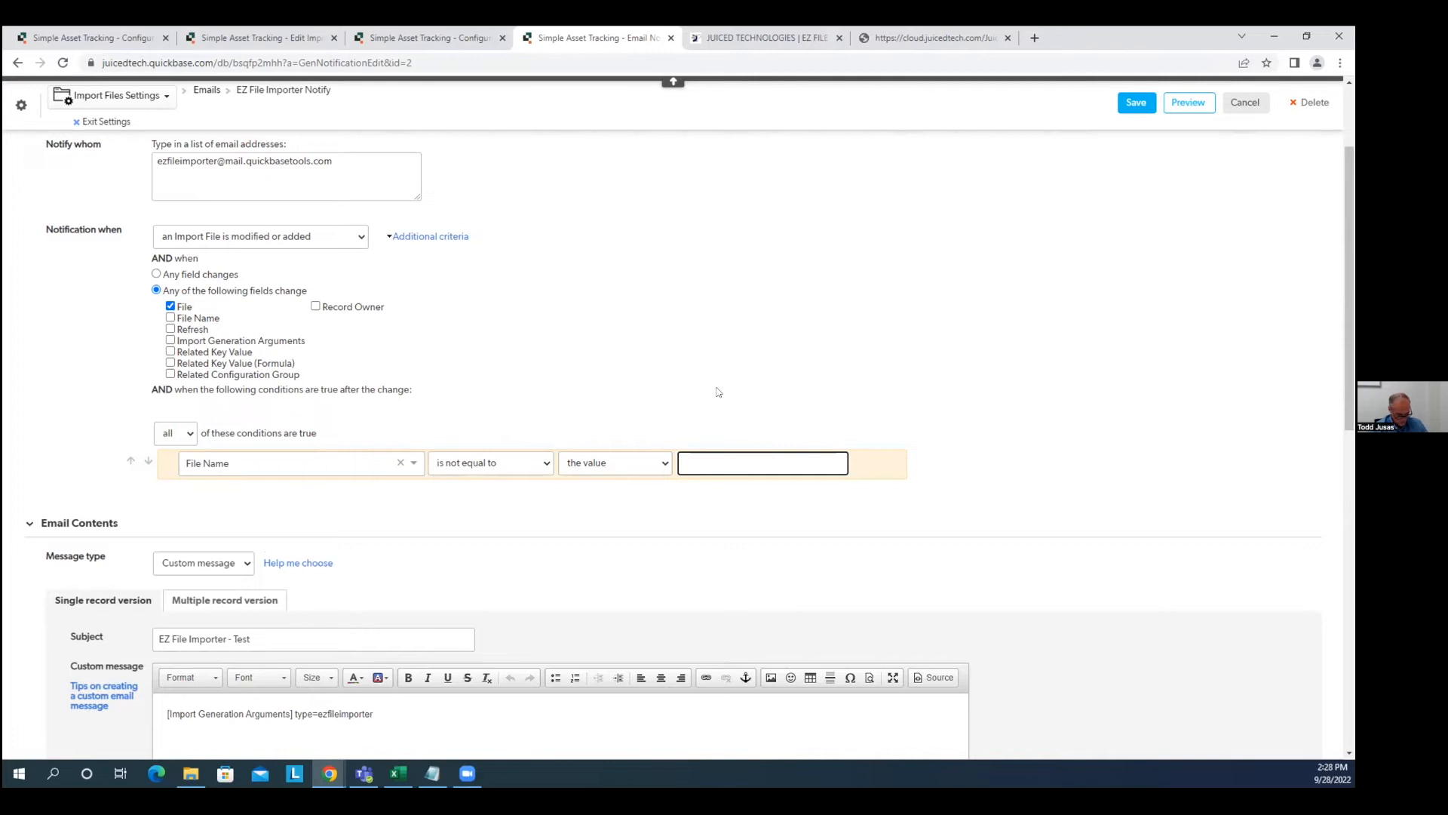
{"action": "scroll", "coordinate": [1143, 249], "scroll_direction": "up", "scroll_amount": 2}
{"action": "left_click", "coordinate": [1136, 160]}
{"action": "left_click", "coordinate": [745, 198]}
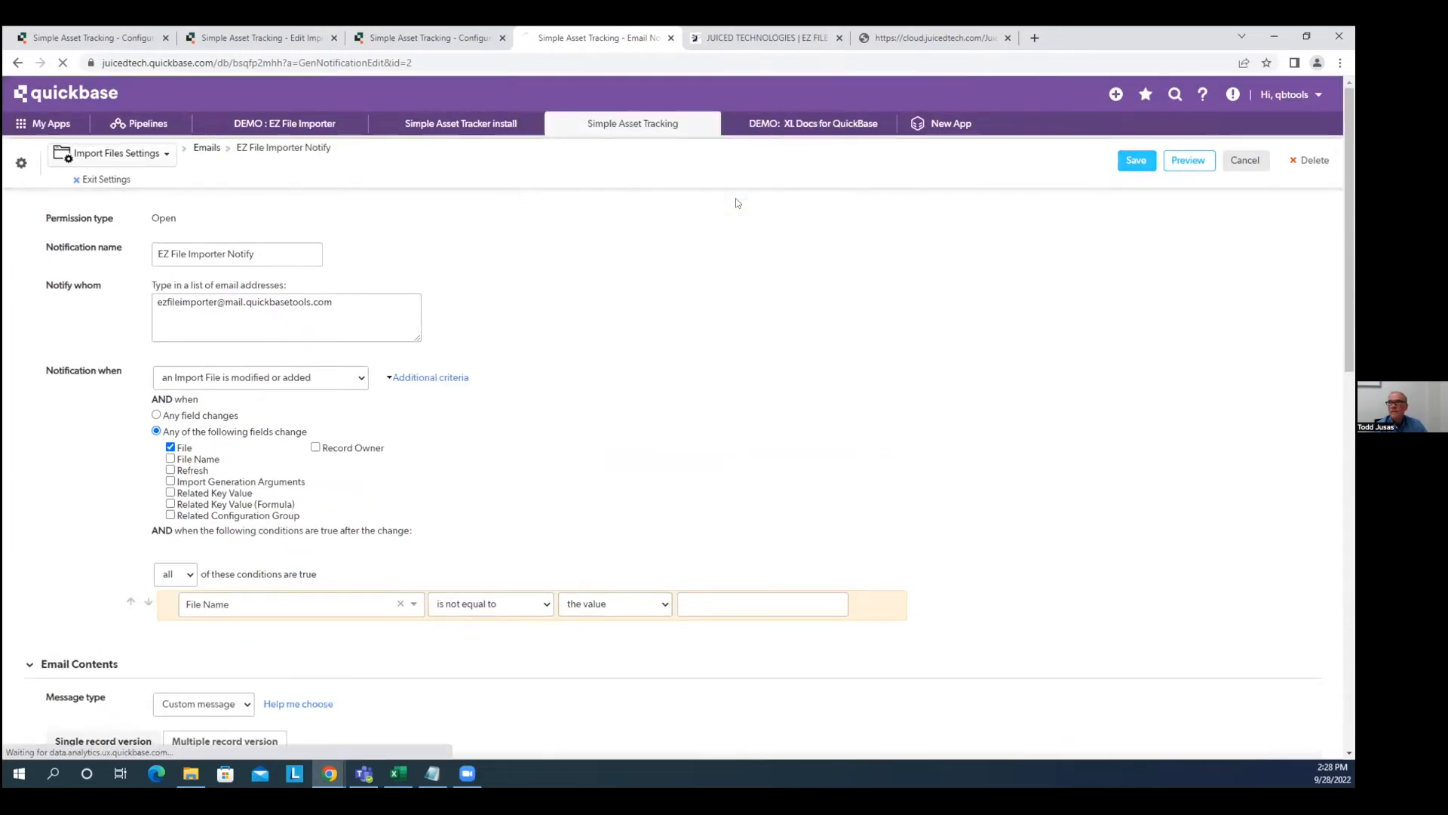
Reattach Assets_import v4.xlsx to Import File #3 in the Import Assets file group and save it.
{"action": "left_click", "coordinate": [115, 179]}
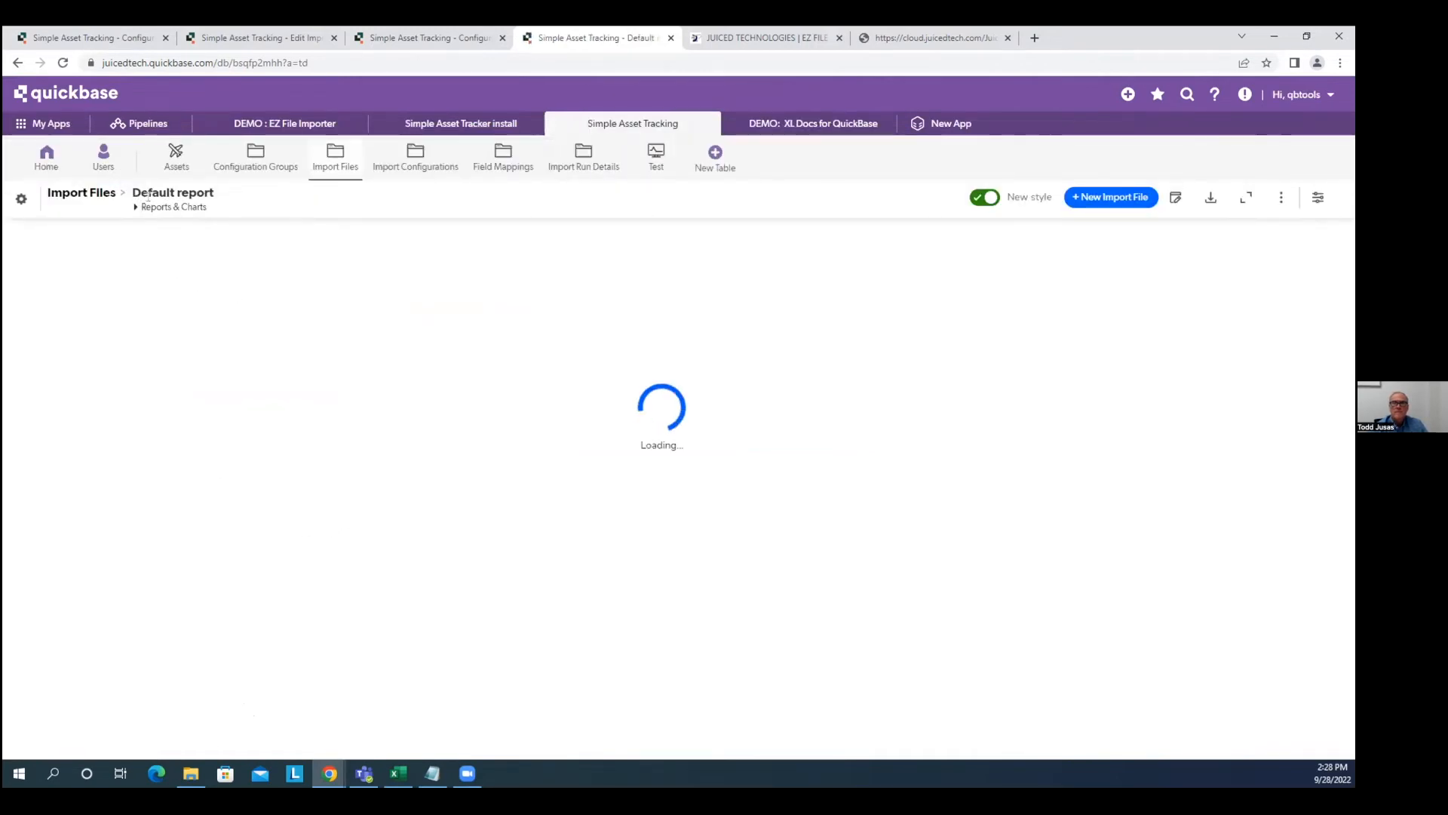
{"action": "left_click", "coordinate": [249, 162]}
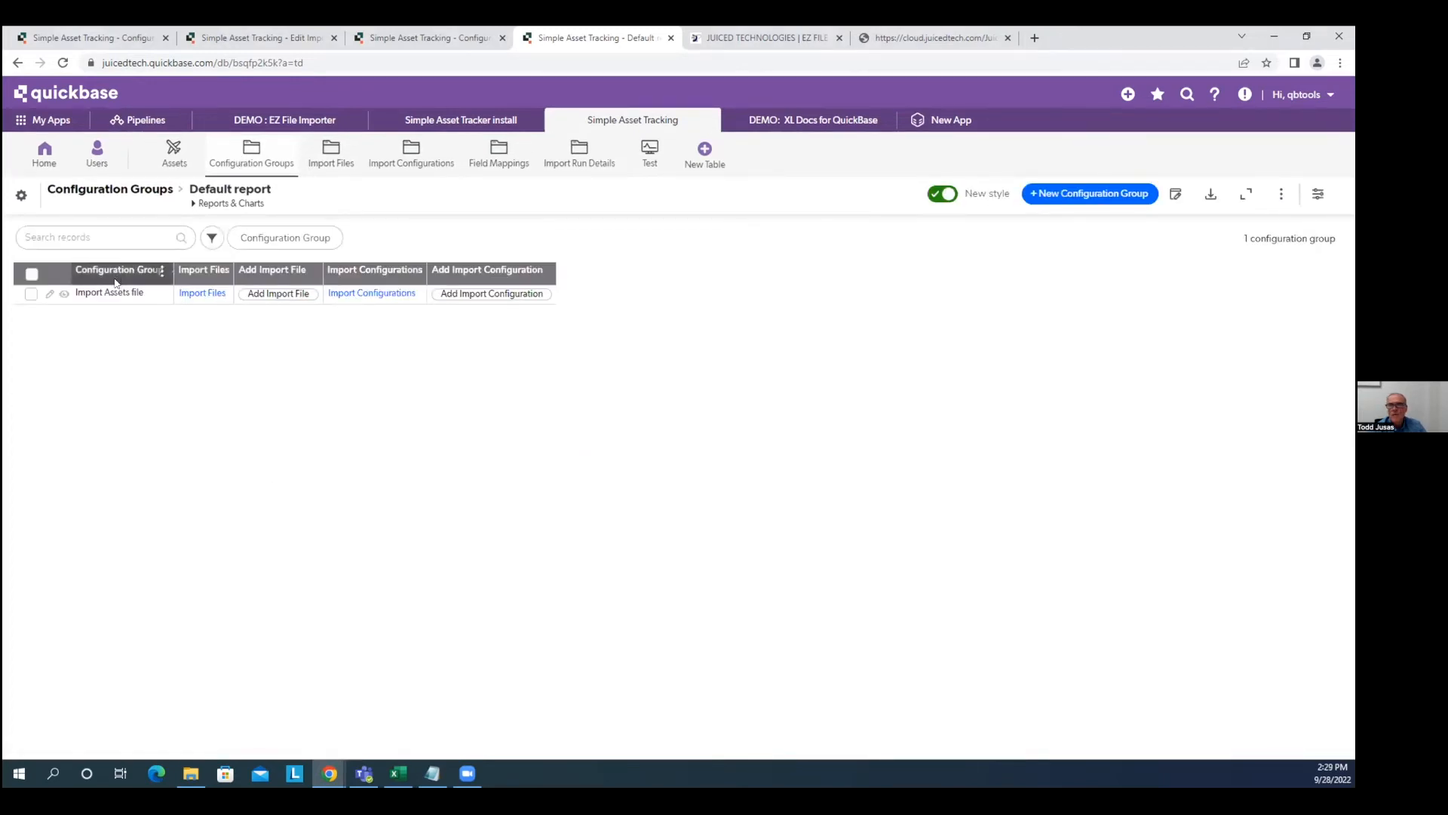
{"action": "left_click", "coordinate": [64, 295]}
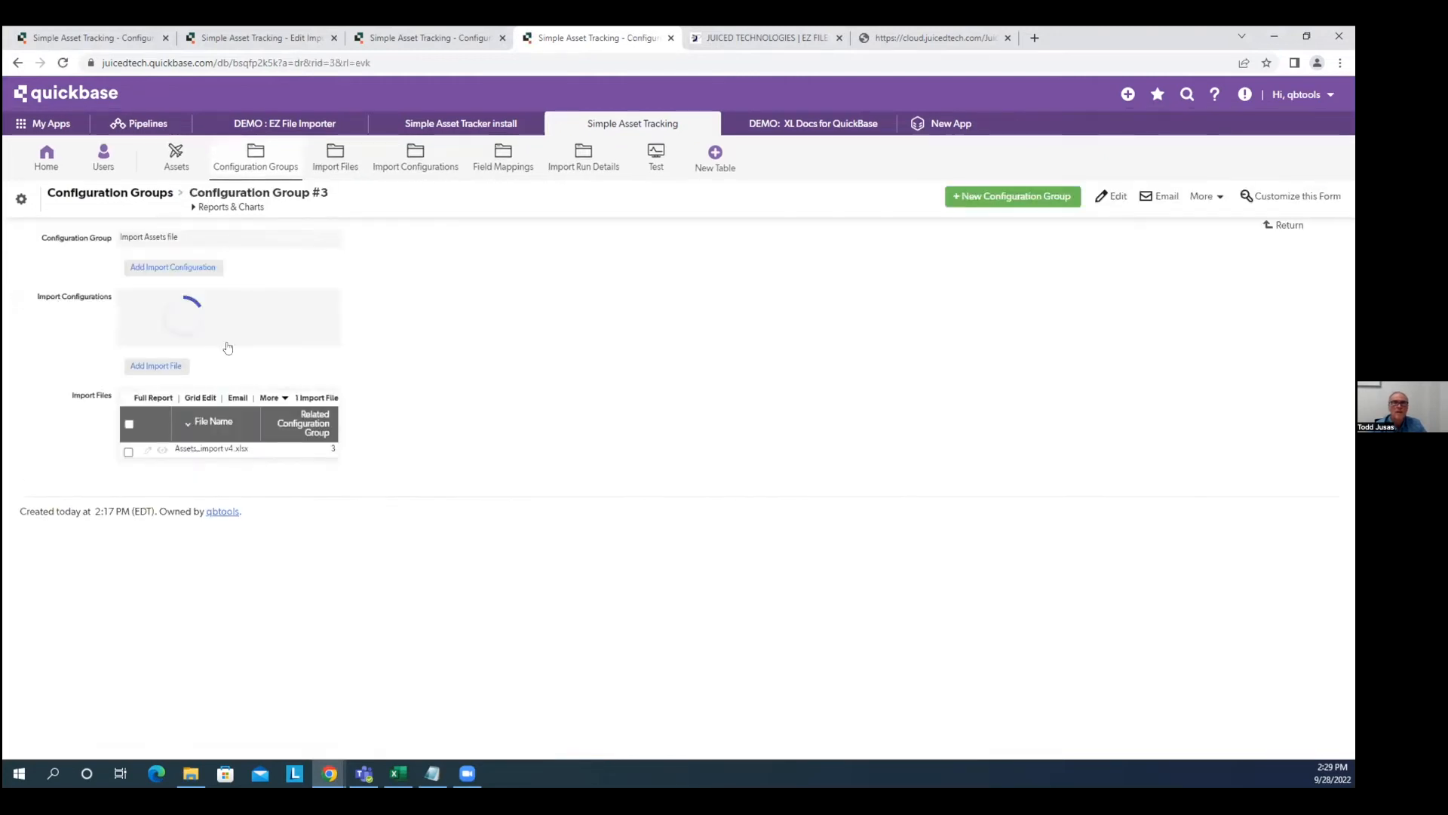
{"action": "left_click", "coordinate": [147, 450]}
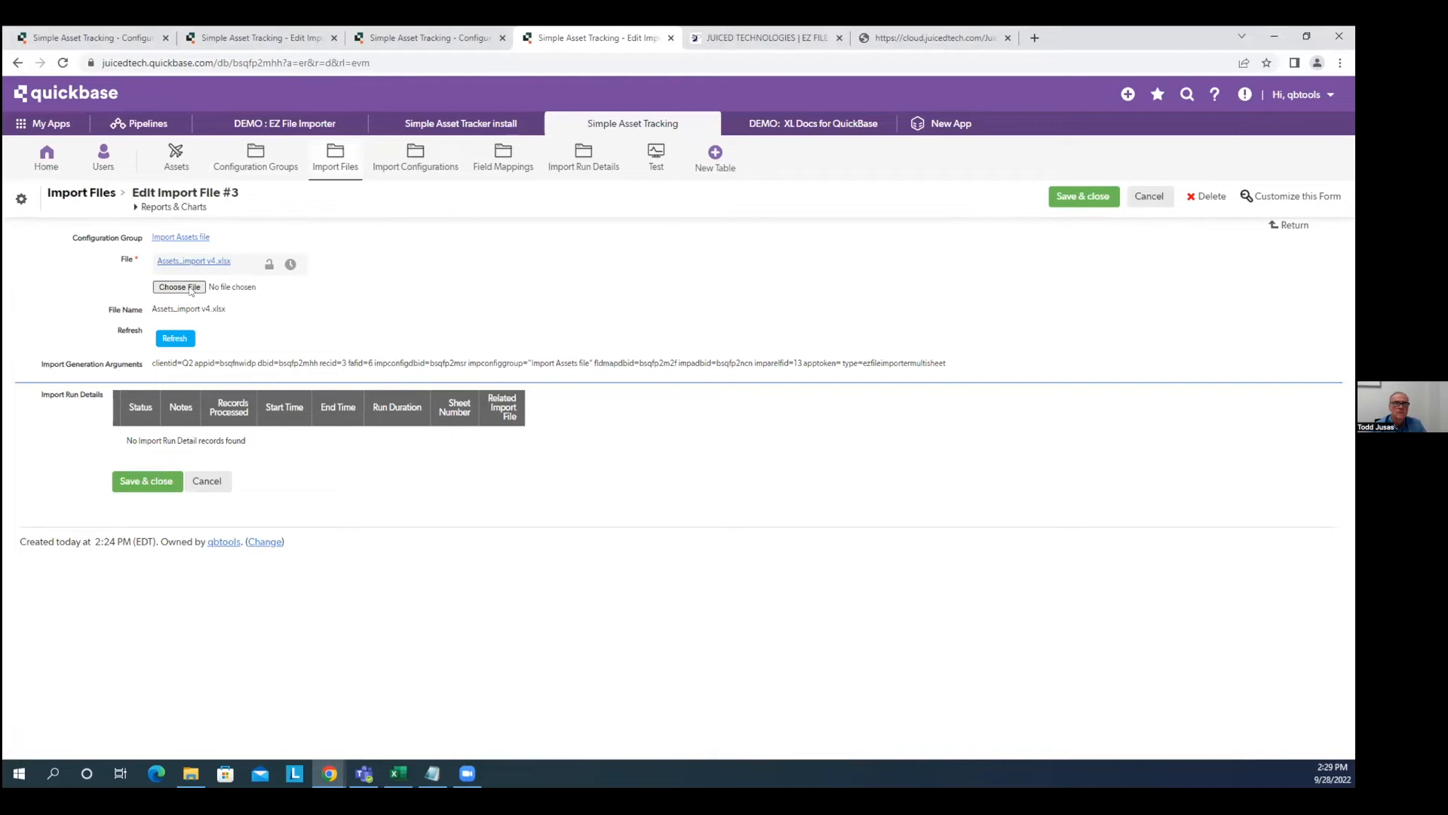
{"action": "left_click", "coordinate": [190, 288]}
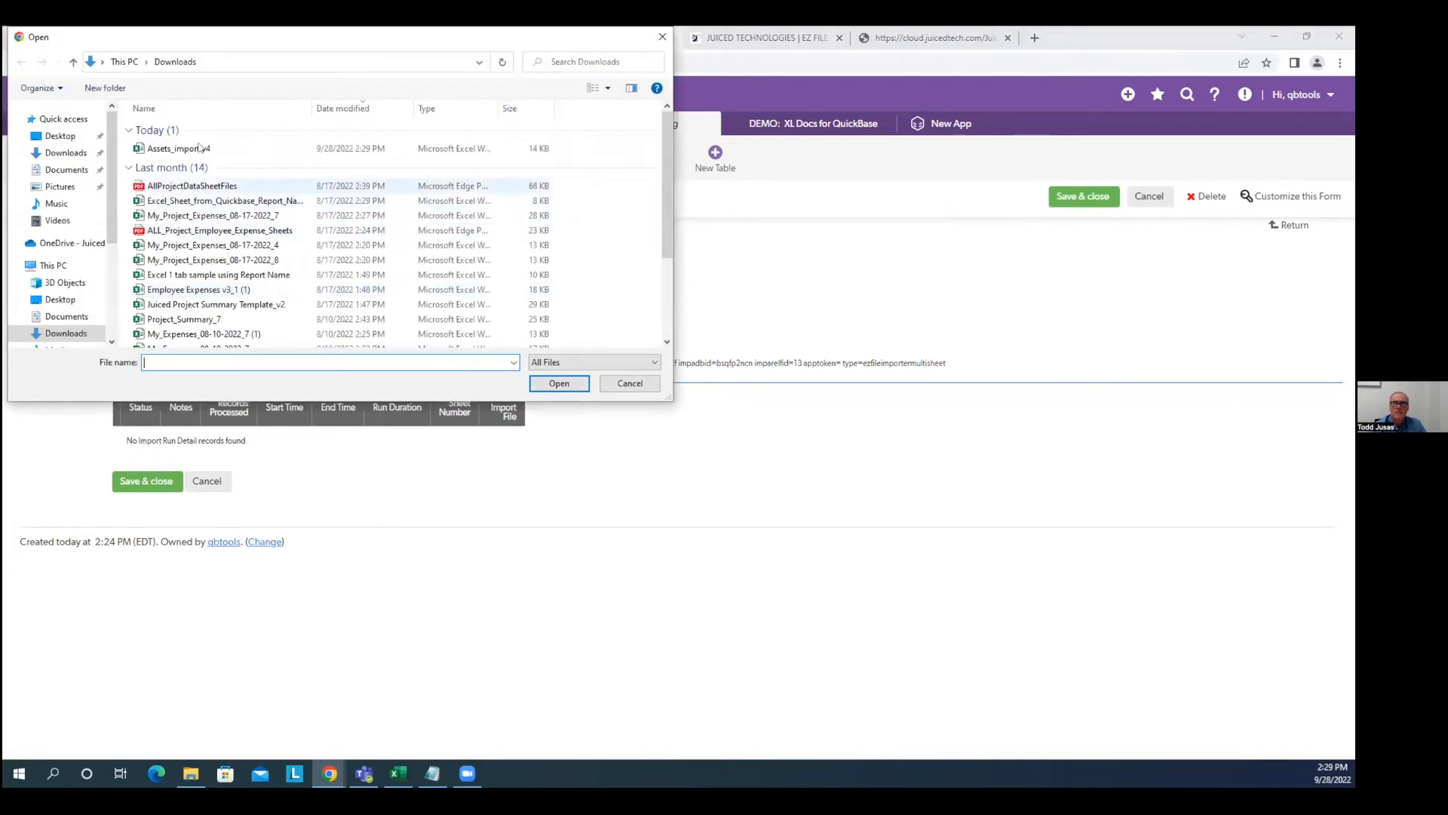
{"action": "left_click", "coordinate": [226, 148]}
{"action": "left_click", "coordinate": [558, 383]}
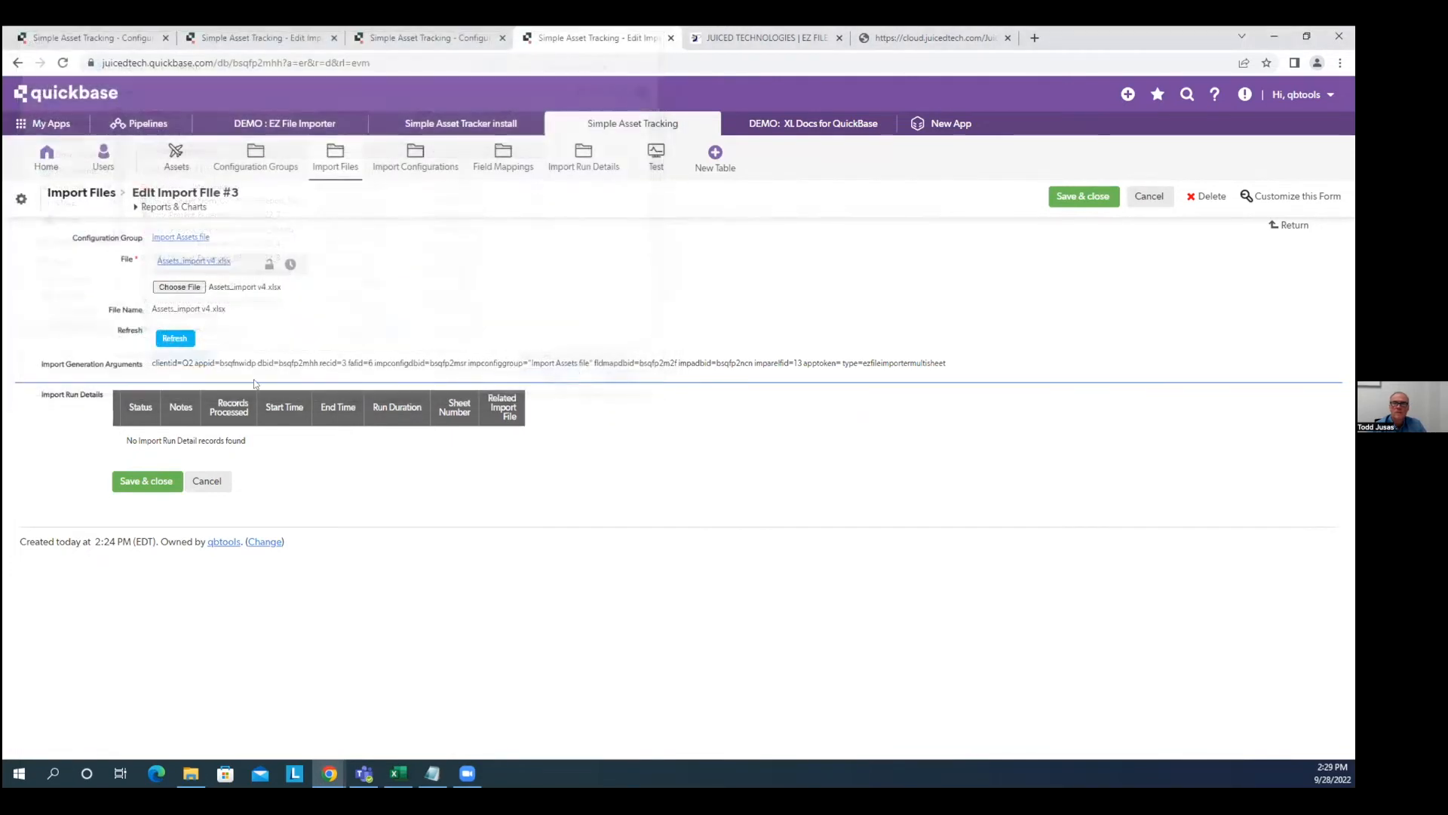
{"action": "left_click", "coordinate": [150, 481]}
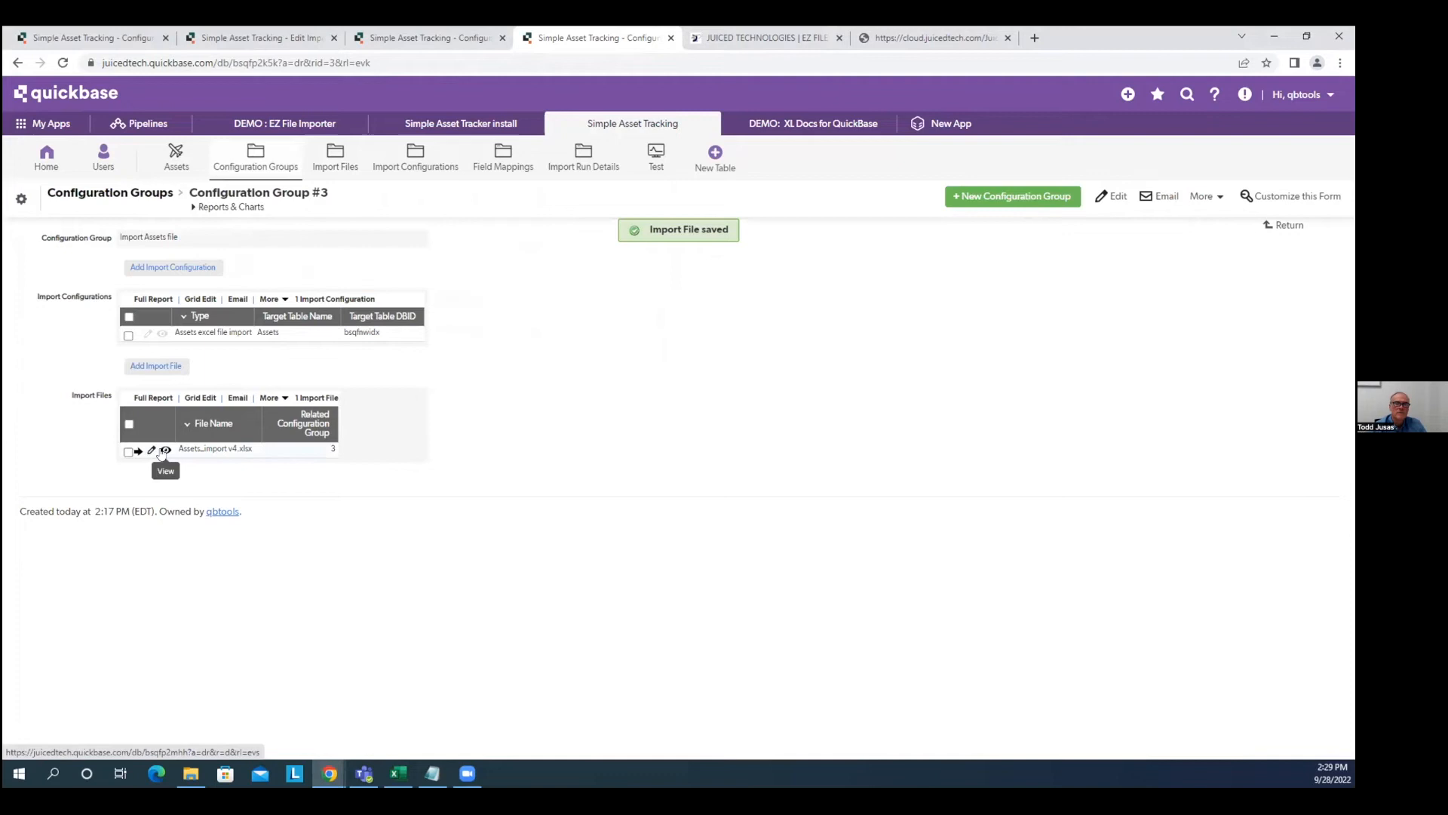
Run the import, which completes with 26 records processed, then view the Assets table.
{"action": "left_click", "coordinate": [164, 451]}
{"action": "left_click", "coordinate": [164, 316]}
{"action": "left_click", "coordinate": [165, 316]}
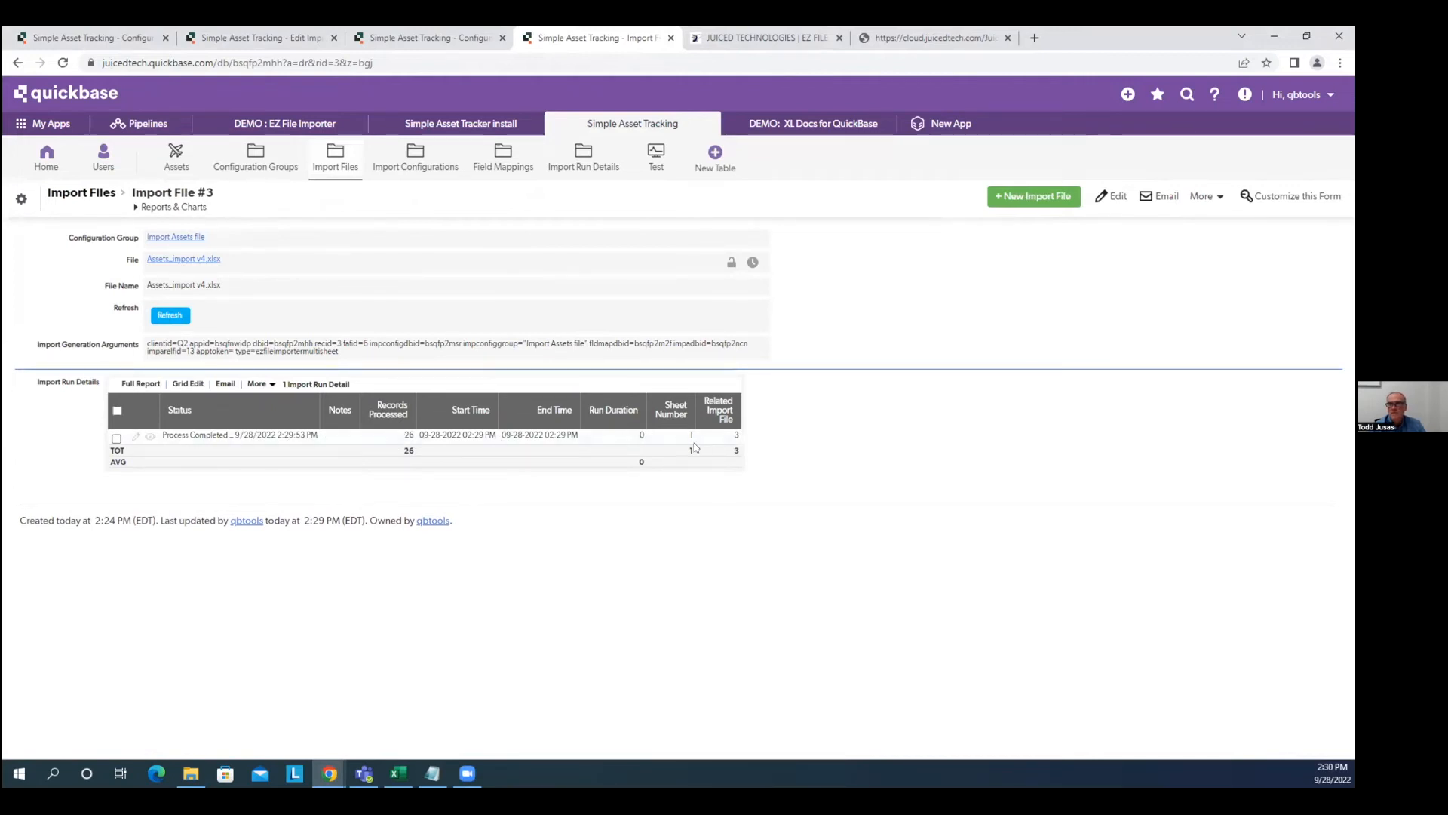
{"action": "left_click", "coordinate": [170, 156]}
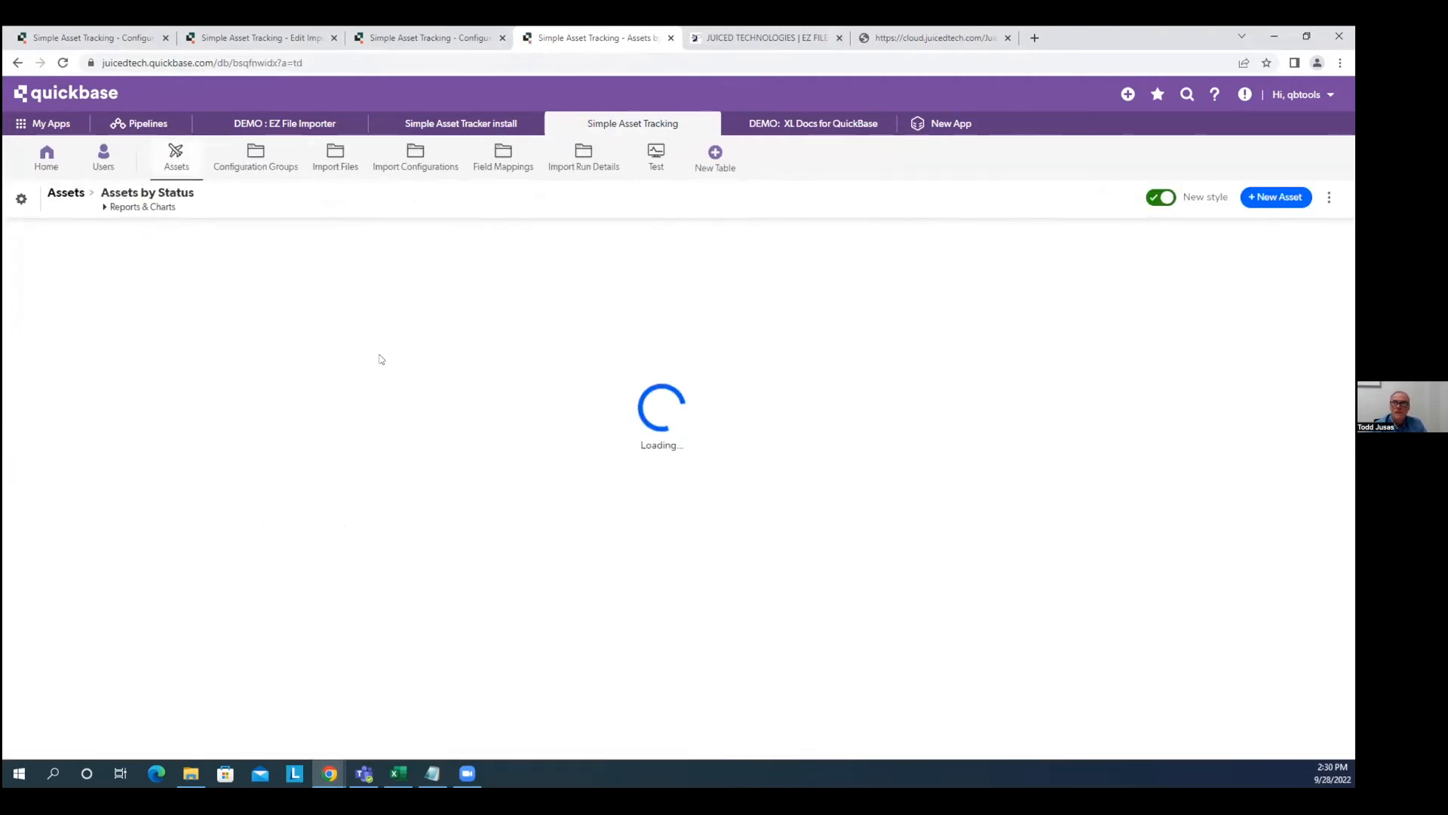
Switch from the Excel workbook back to the Assets by Status report showing 26 assets.
{"action": "scroll", "coordinate": [626, 451], "scroll_direction": "down", "scroll_amount": 3}
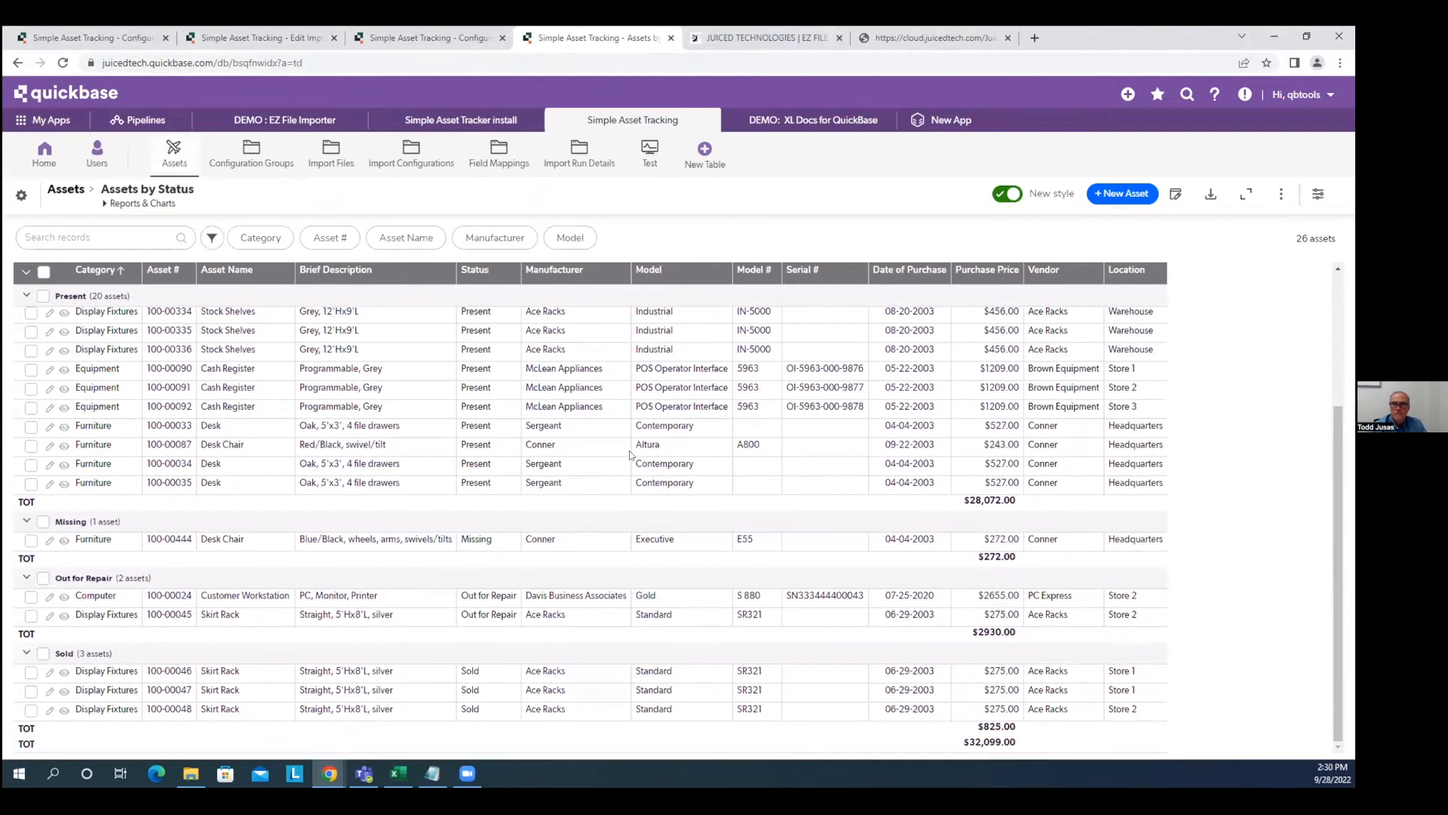
{"action": "scroll", "coordinate": [630, 453], "scroll_direction": "up", "scroll_amount": 3}
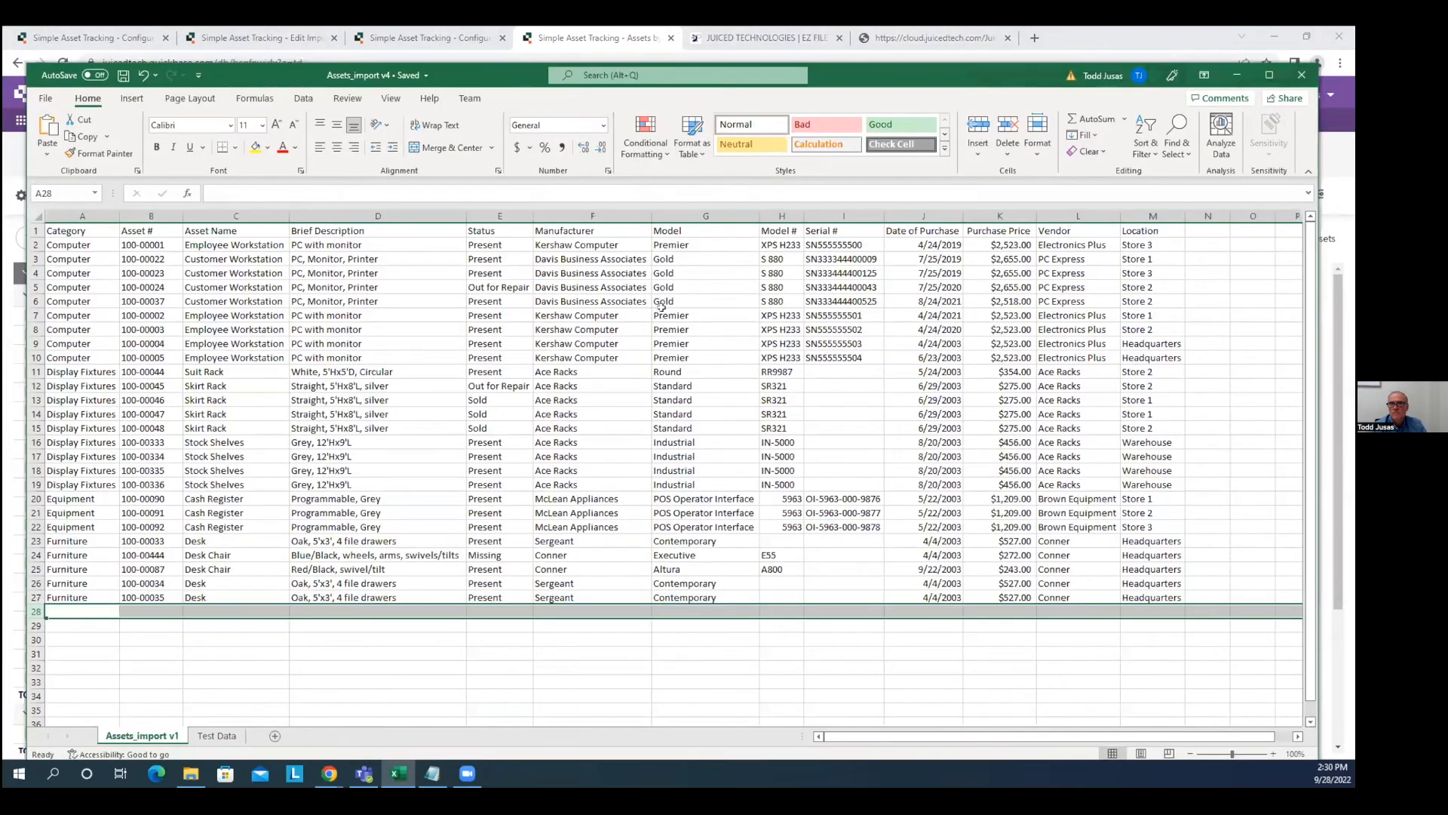
{"action": "left_click_drag", "start_coordinate": [405, 80], "coordinate": [404, 80]}
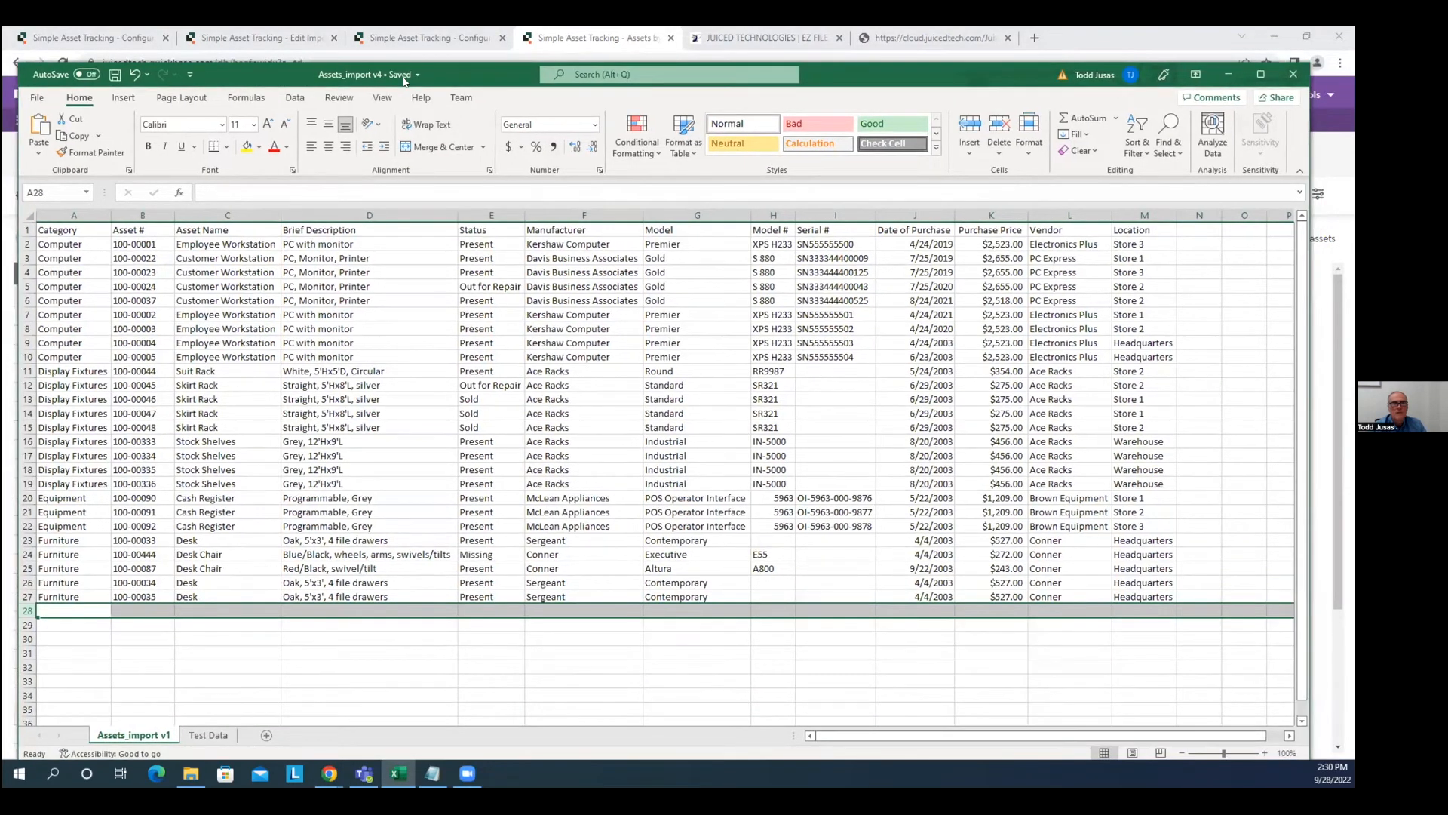
{"action": "key", "text": "alt+Tab"}
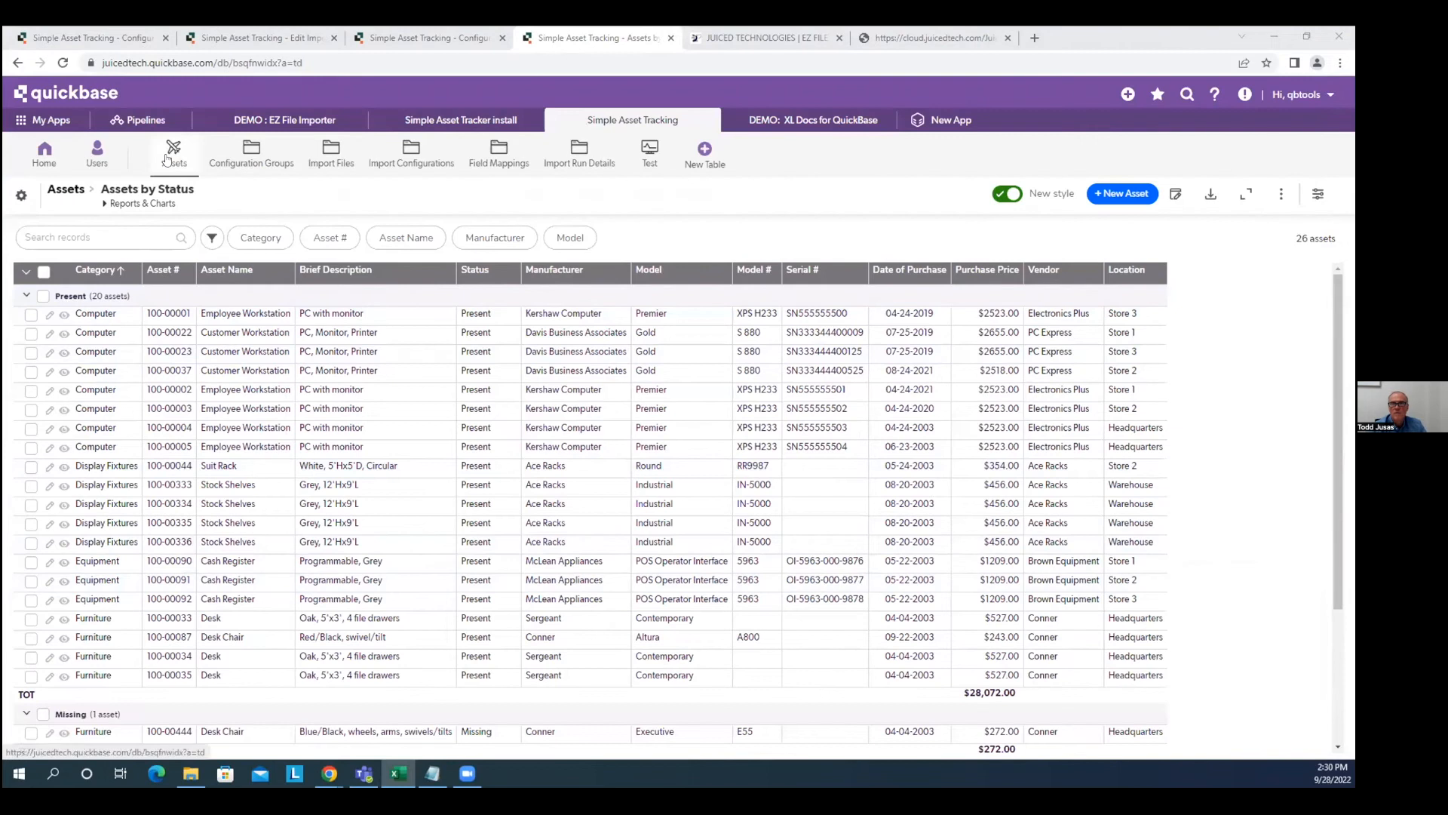
Check the Import Assets file group's import file, then edit its Assets excel import configuration.
{"action": "left_click", "coordinate": [232, 160]}
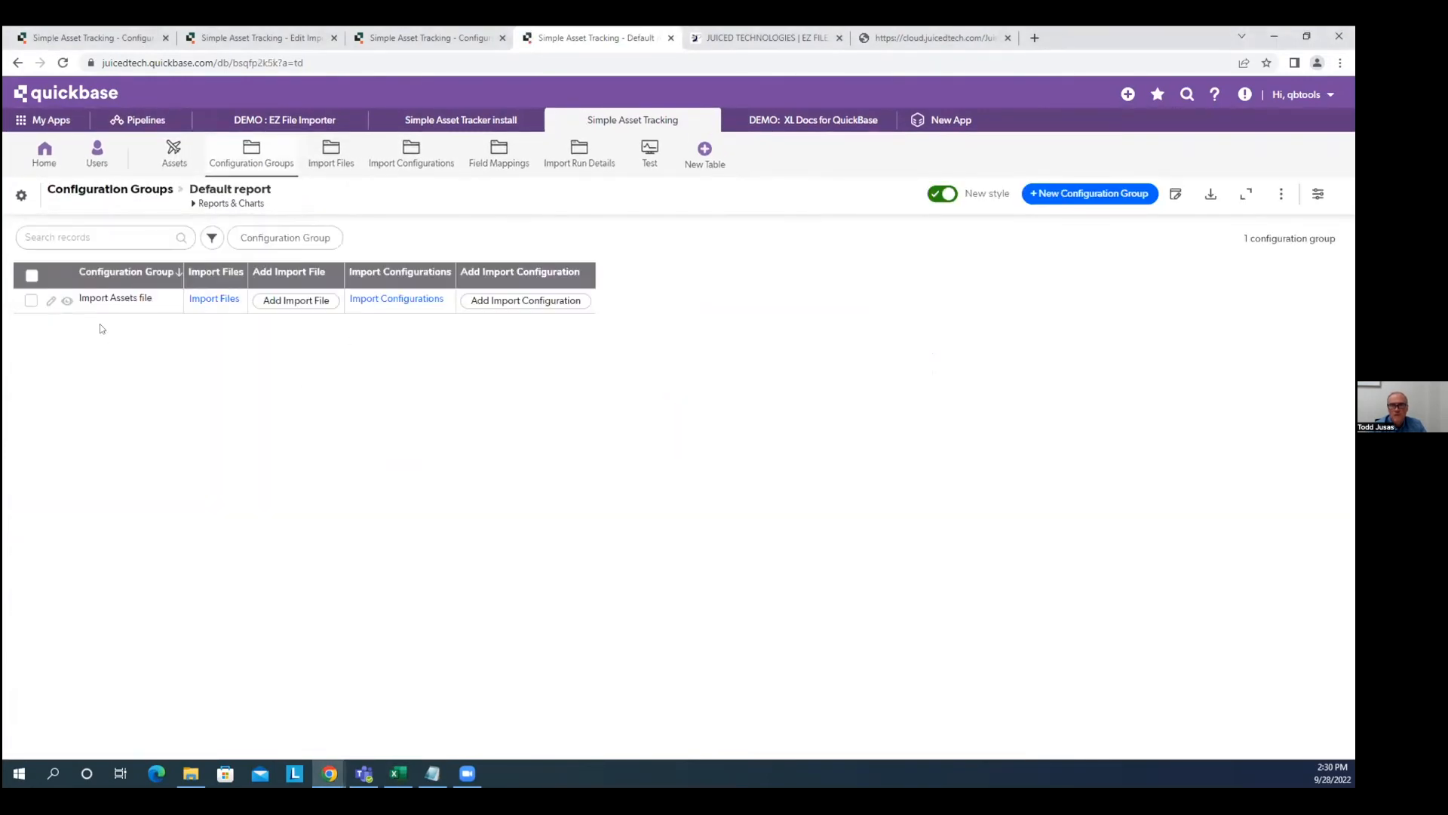
{"action": "left_click", "coordinate": [68, 301]}
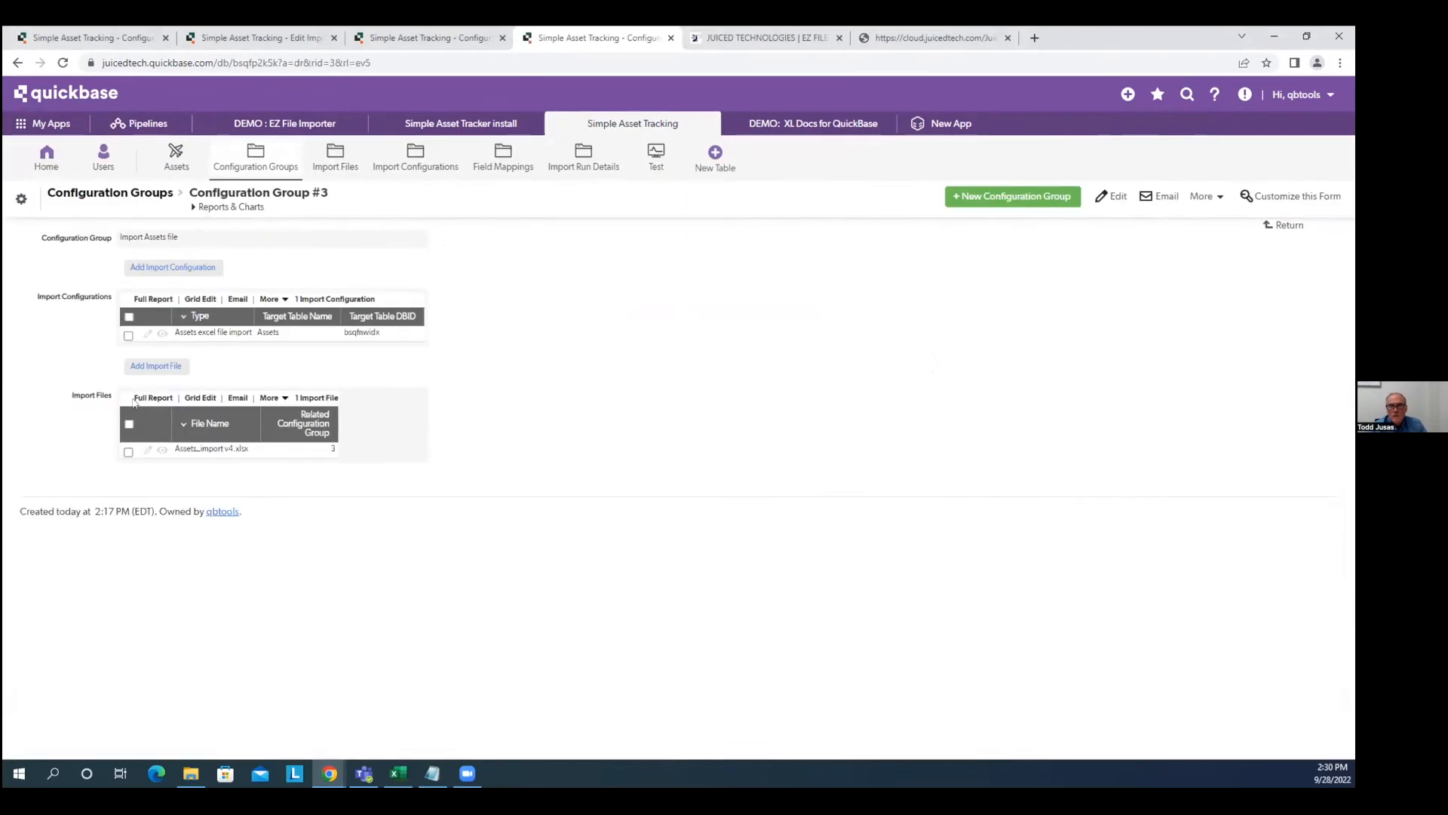
{"action": "left_click", "coordinate": [161, 450]}
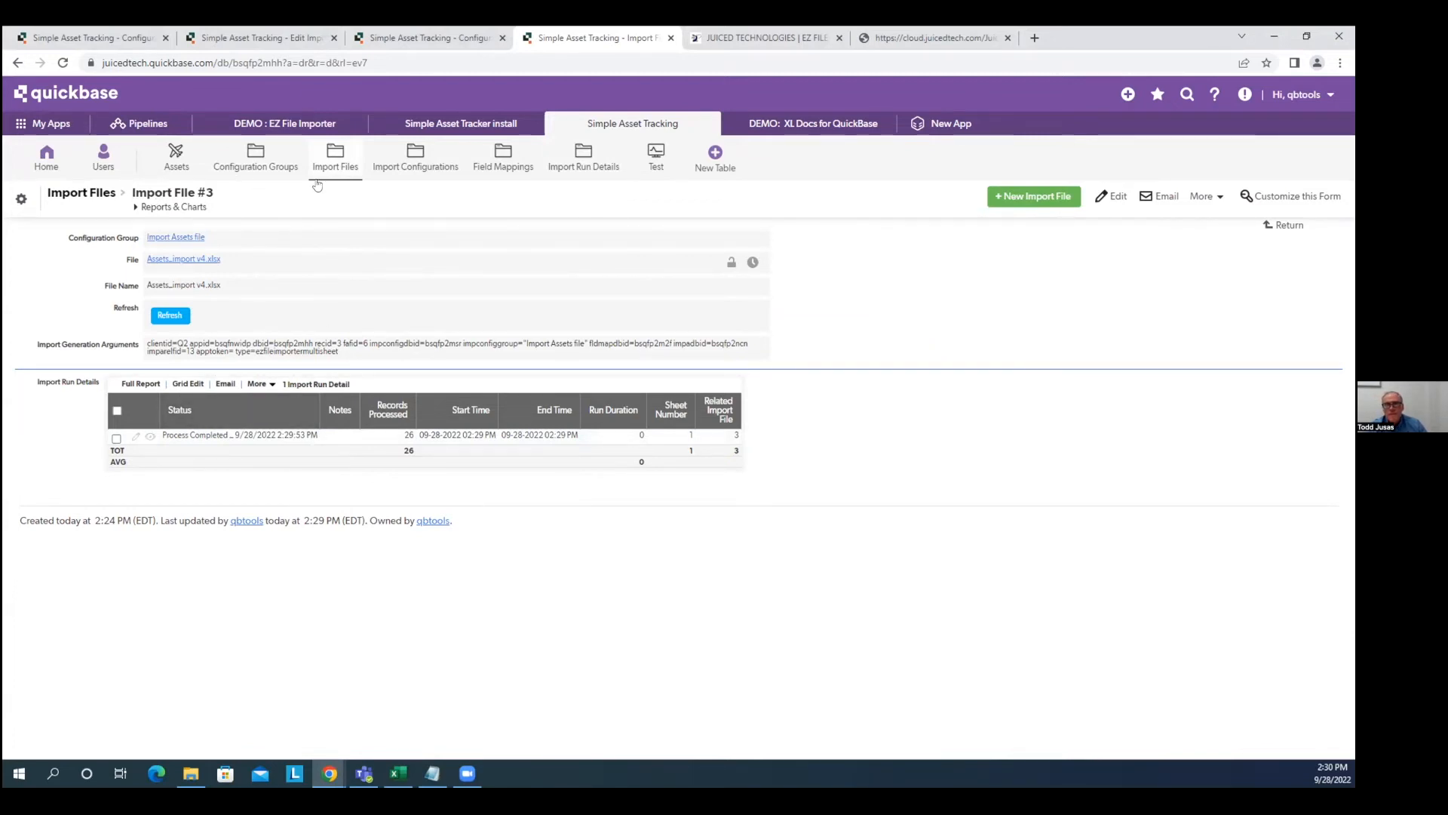
{"action": "left_click", "coordinate": [245, 162]}
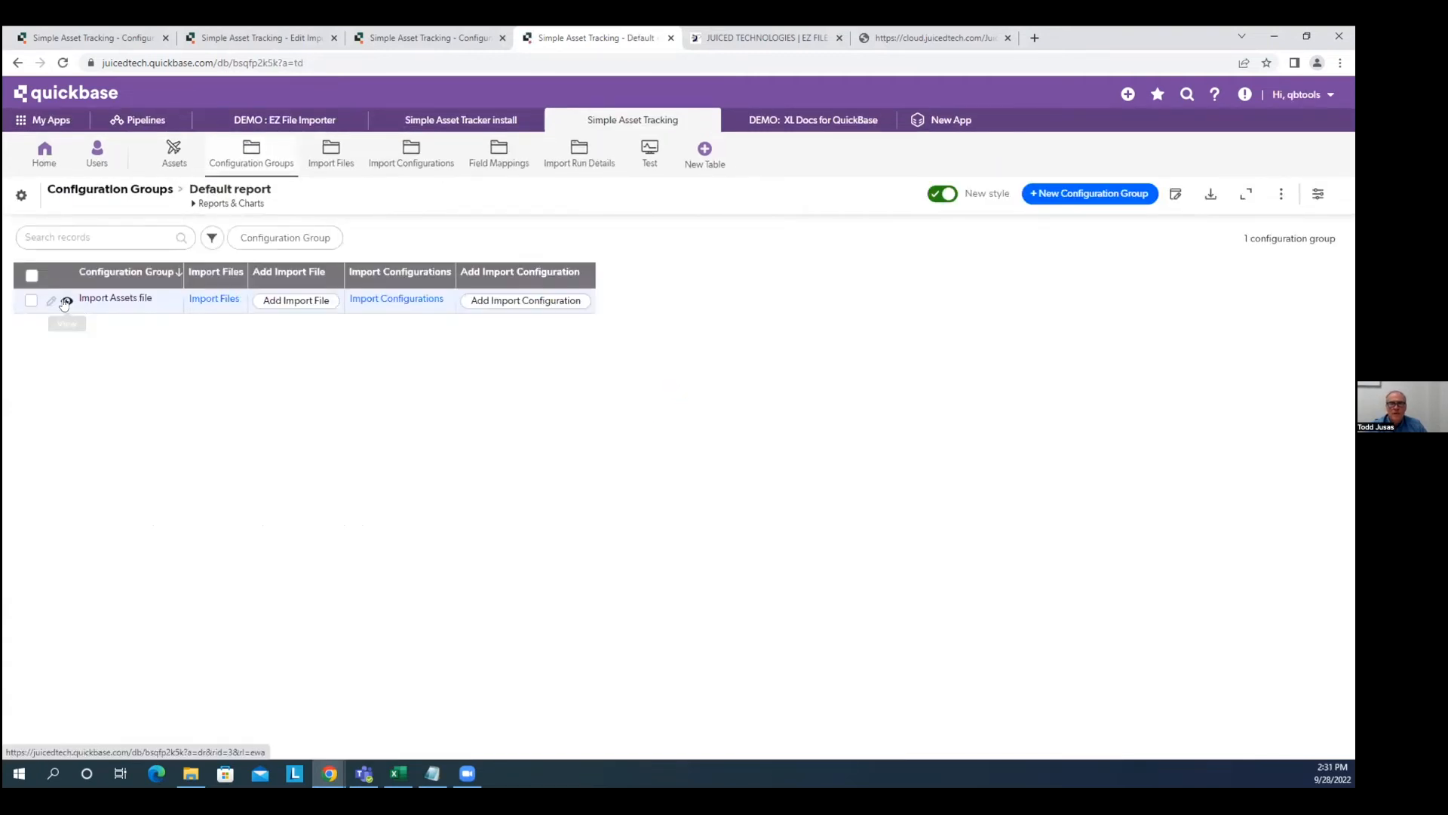
{"action": "left_click", "coordinate": [67, 302]}
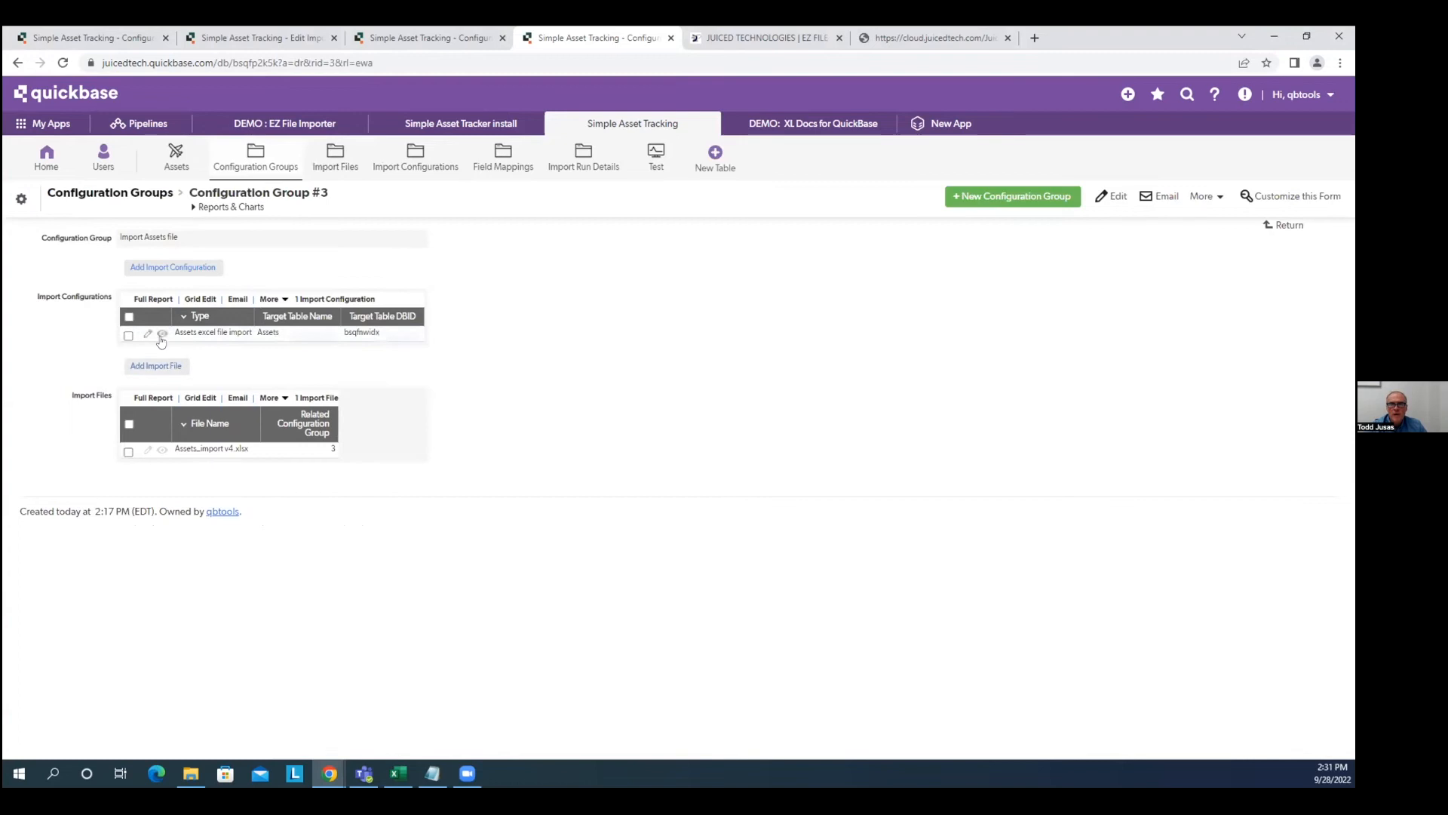
{"action": "left_click", "coordinate": [147, 333]}
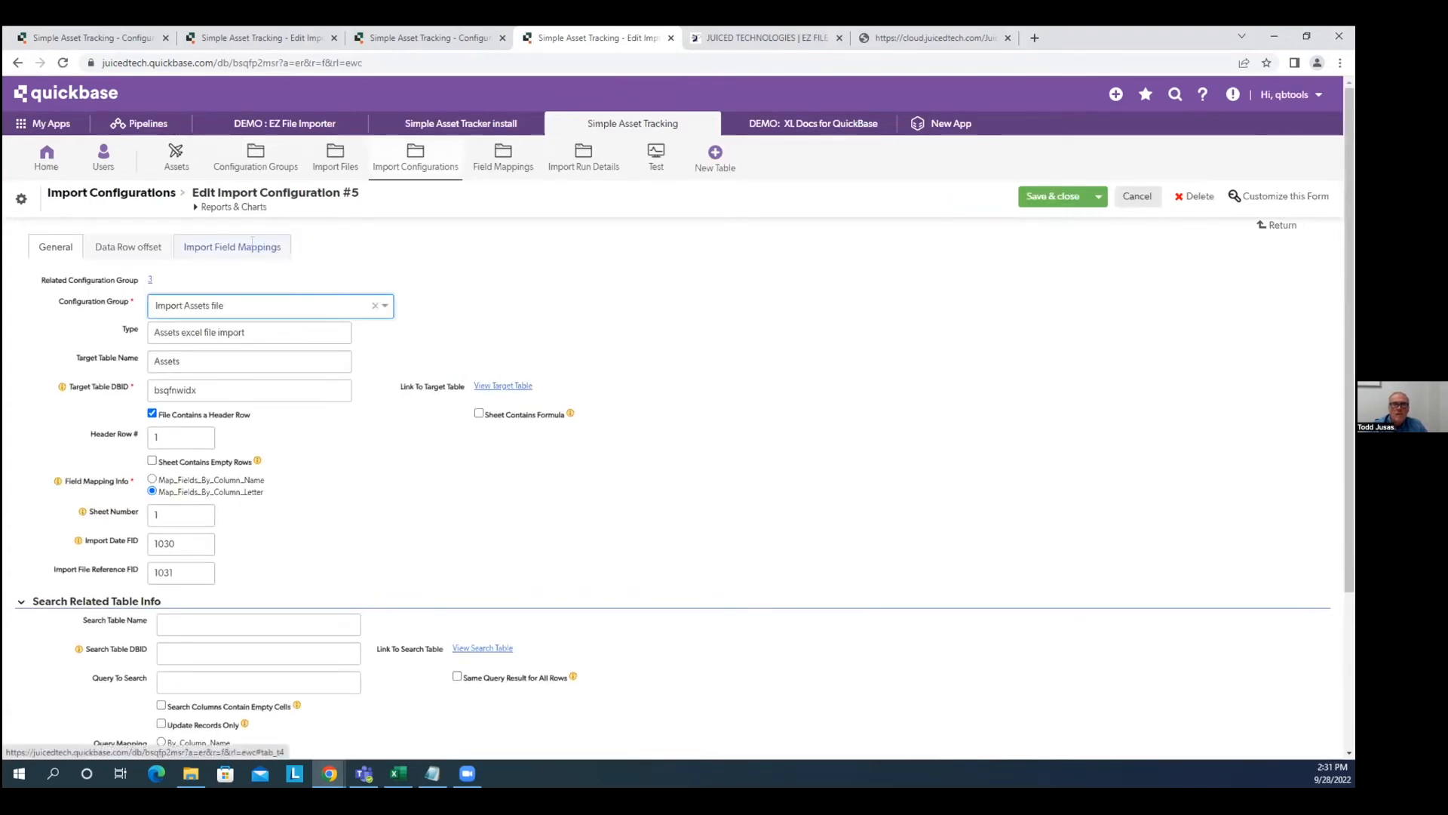
Add a field mapping from column N to field 1033 that writes the fixed value TESTING 123.
{"action": "left_click", "coordinate": [253, 243]}
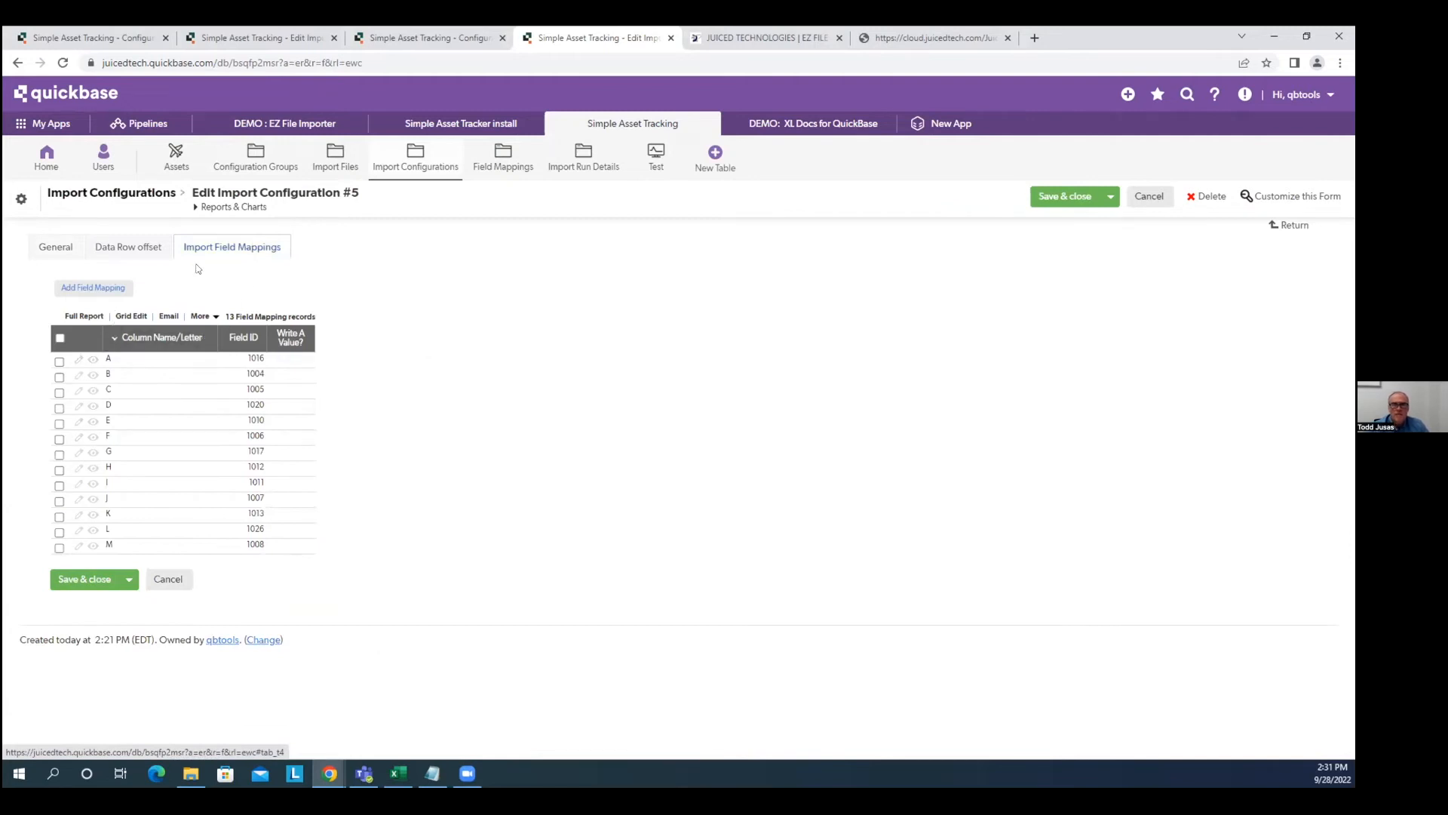
{"action": "left_click", "coordinate": [107, 289]}
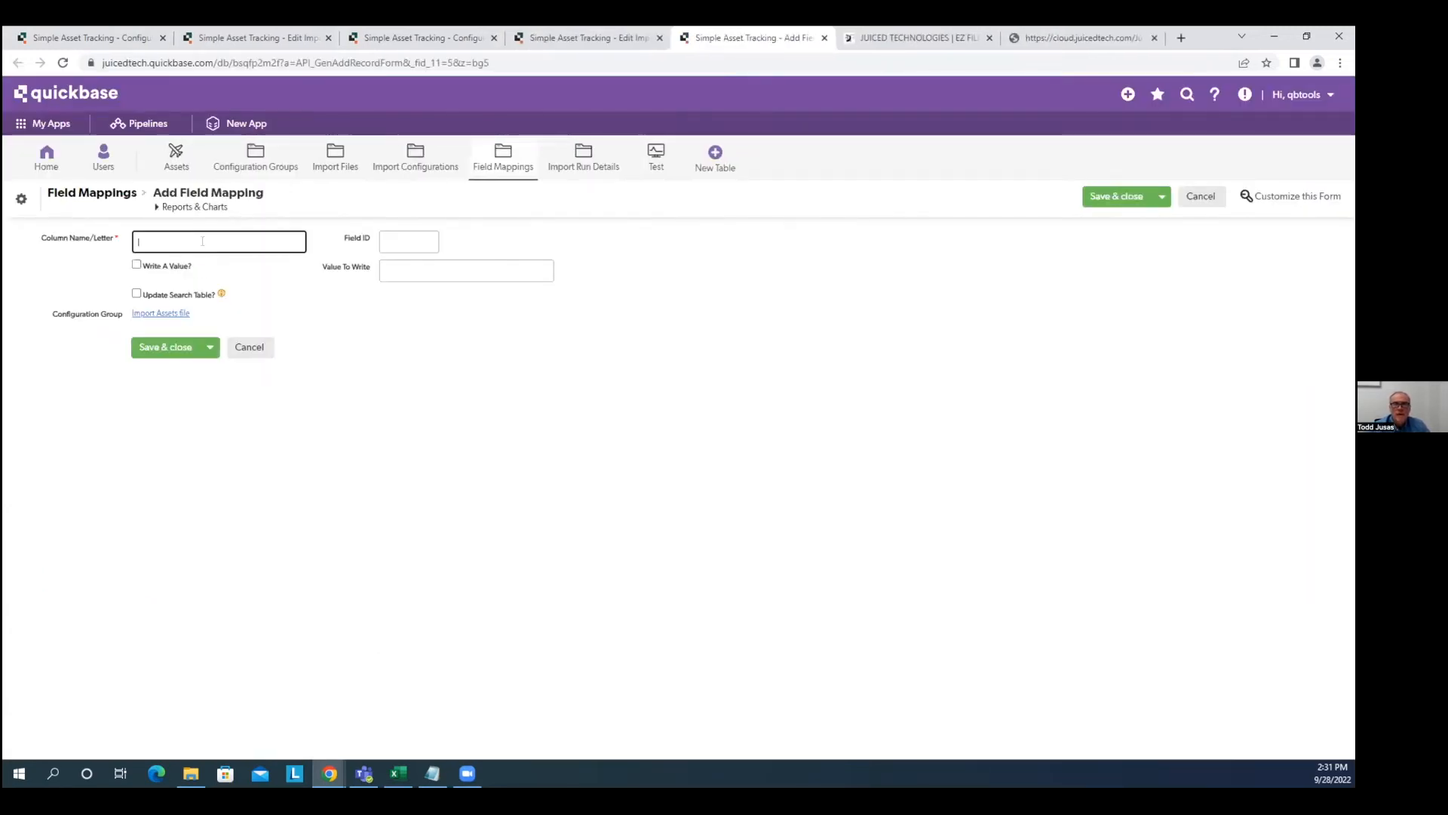
{"action": "type", "text": "N"}
{"action": "key", "text": "Tab"}
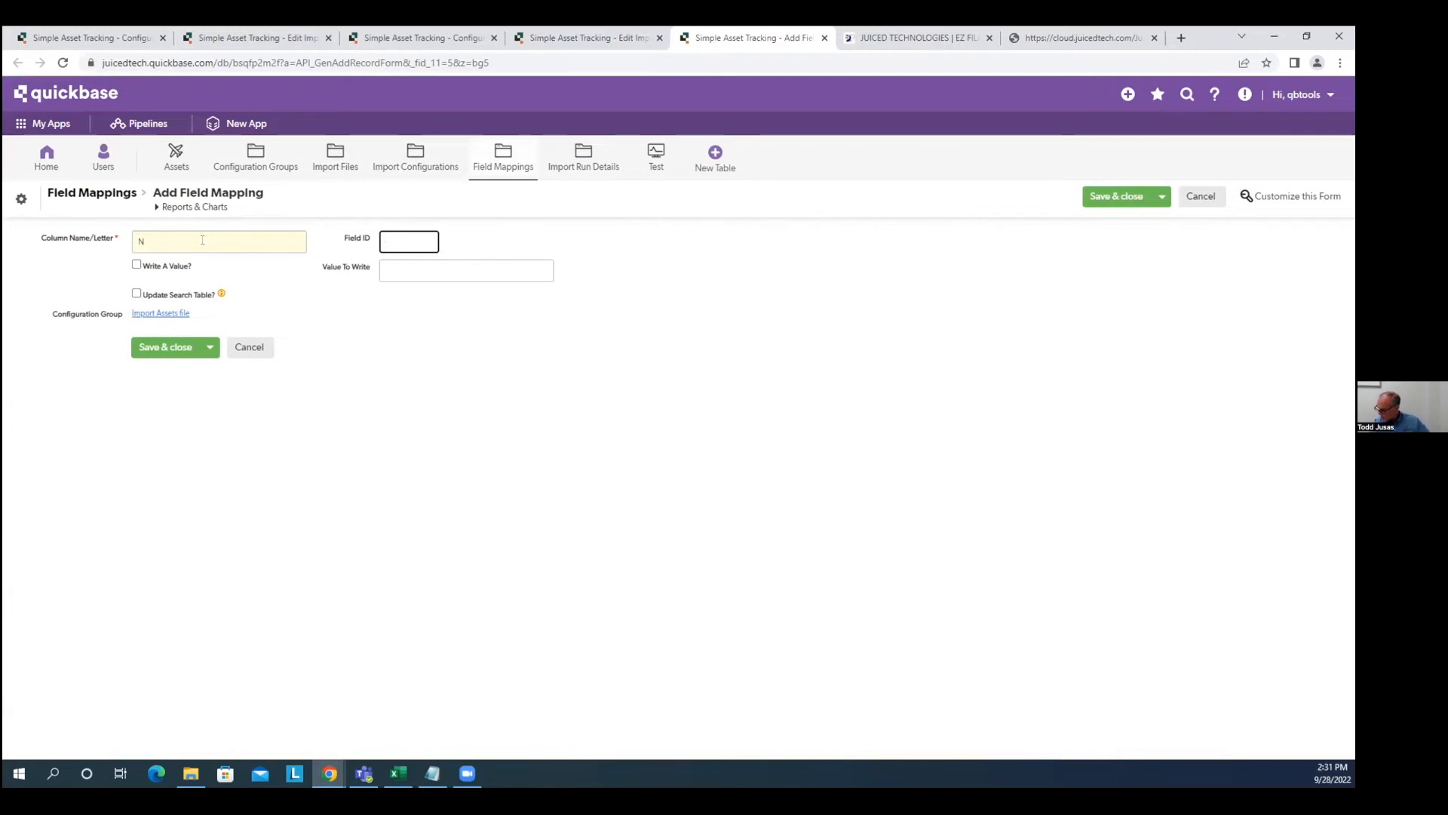
{"action": "type", "text": "1033"}
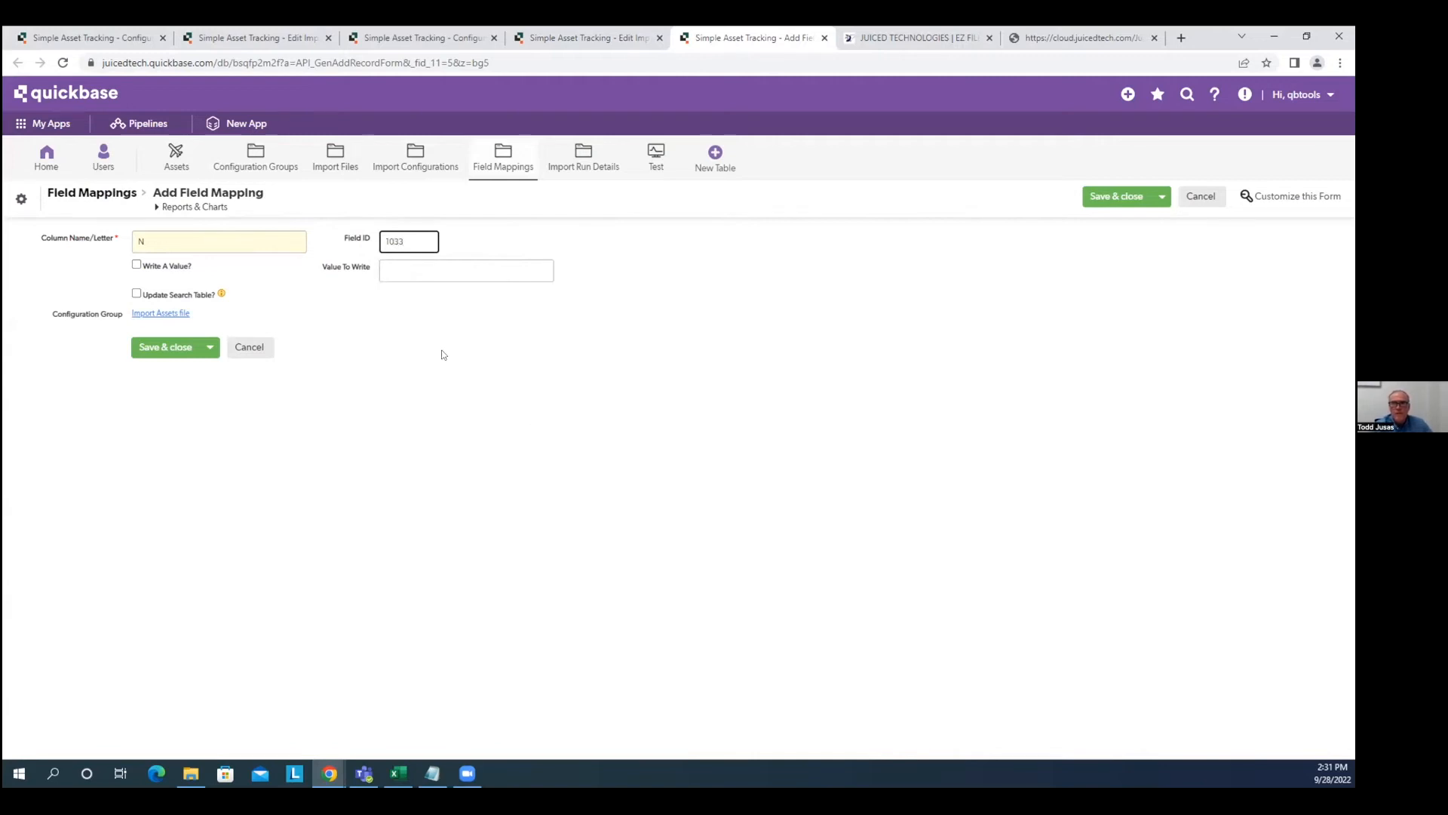
{"action": "left_click", "coordinate": [444, 355]}
{"action": "left_click", "coordinate": [137, 266]}
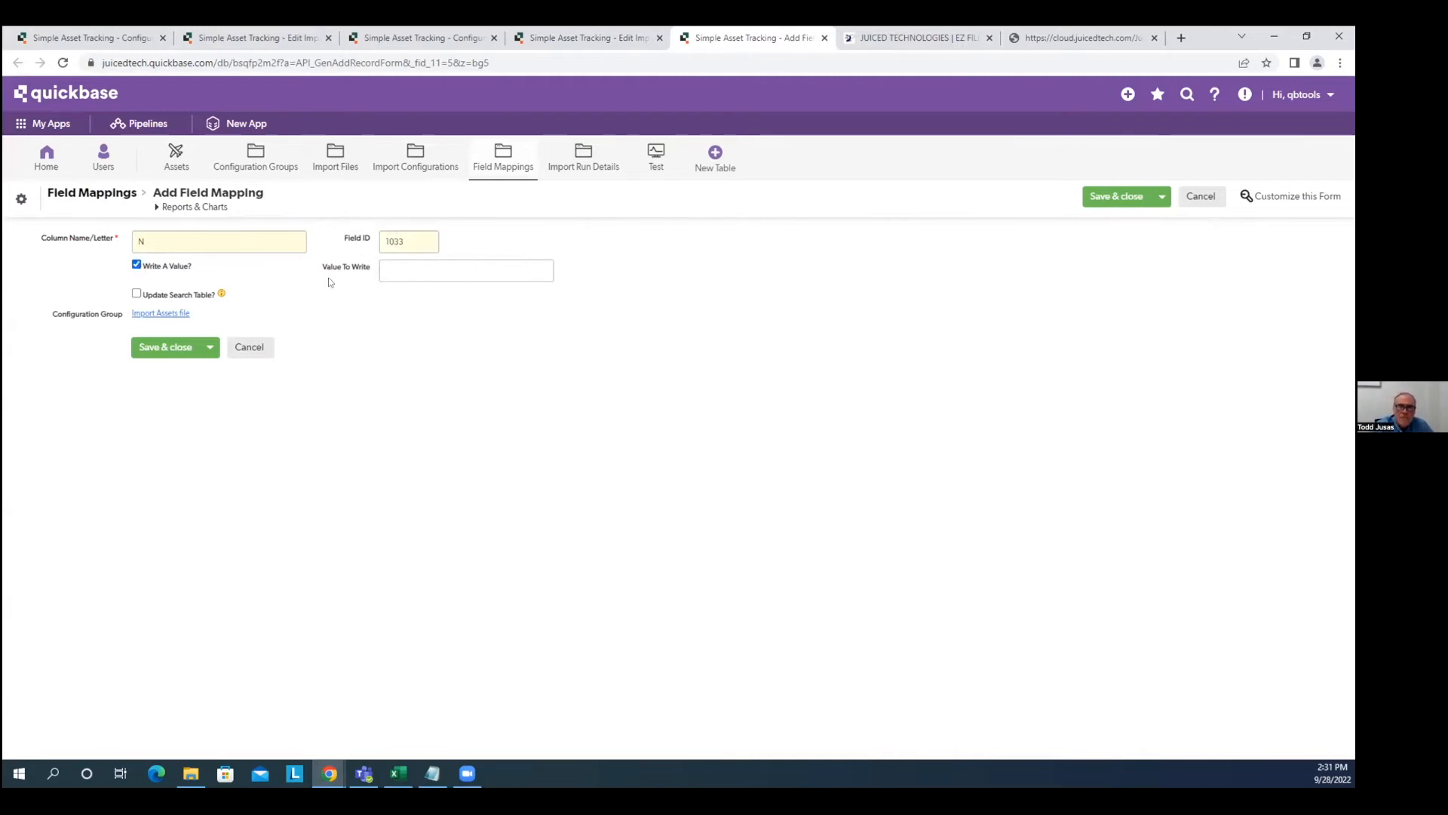
{"action": "left_click", "coordinate": [413, 269]}
{"action": "type", "text": "TEST"}
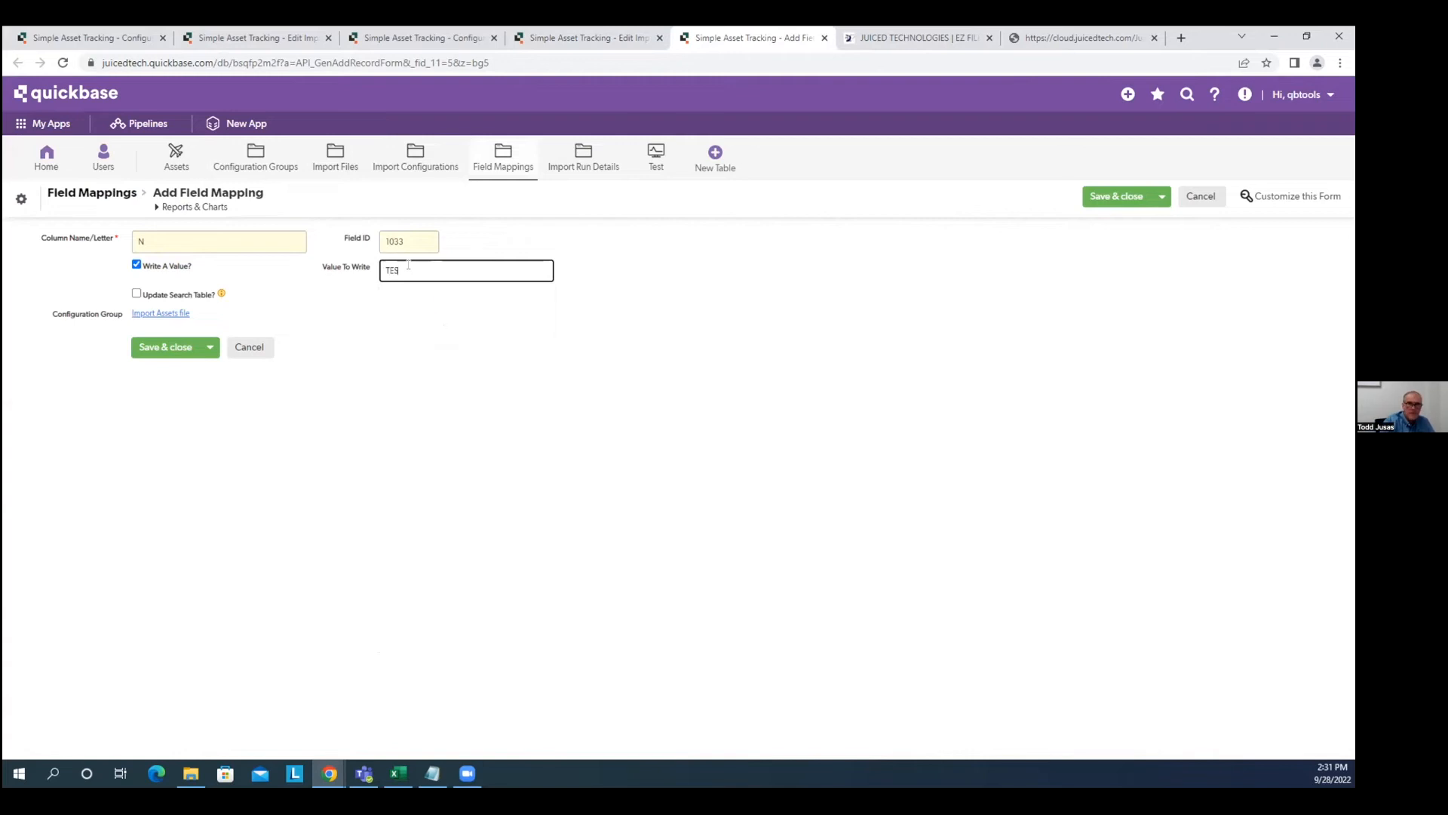
{"action": "type", "text": "12"}
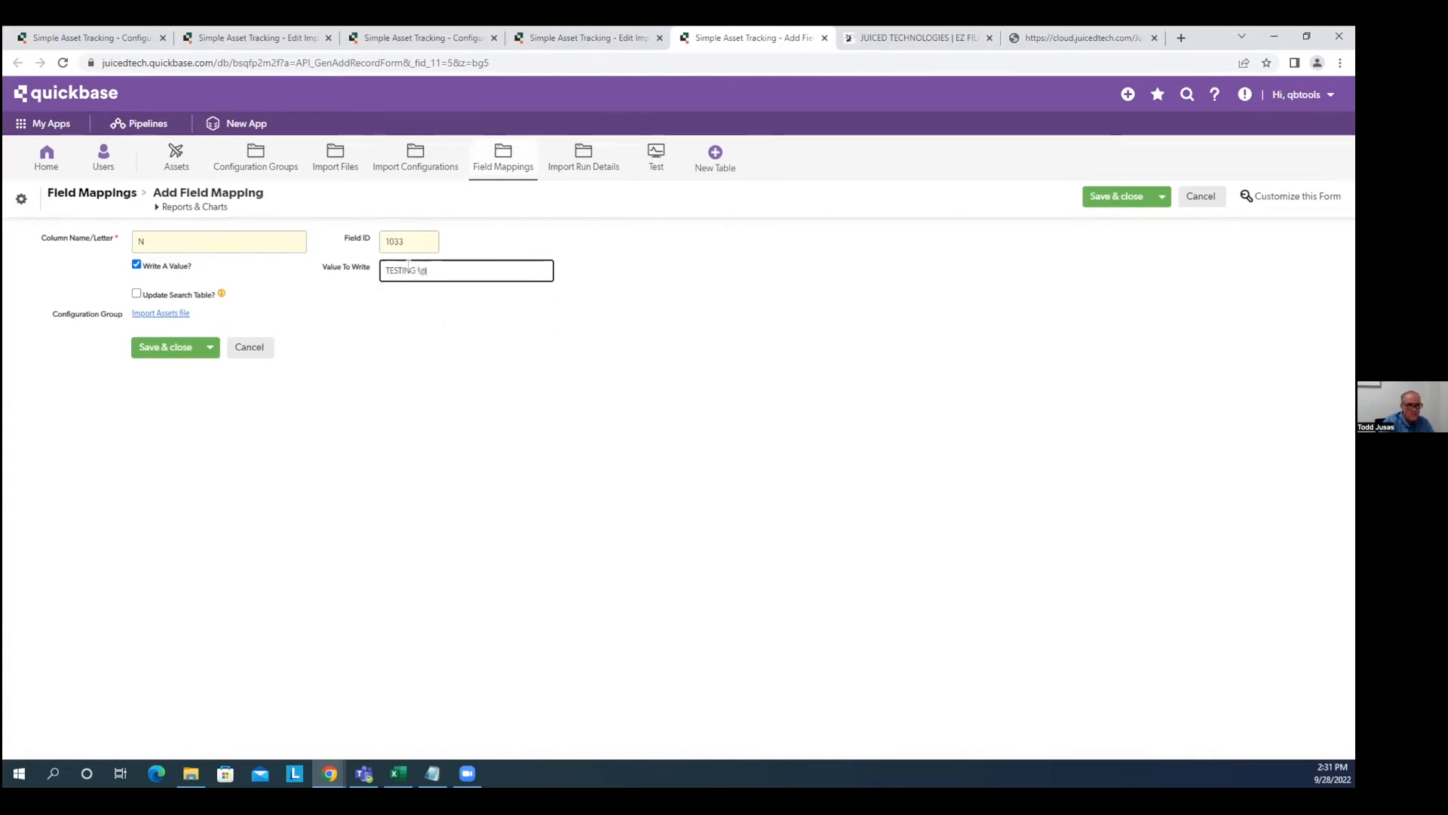
{"action": "type", "text": "3"}
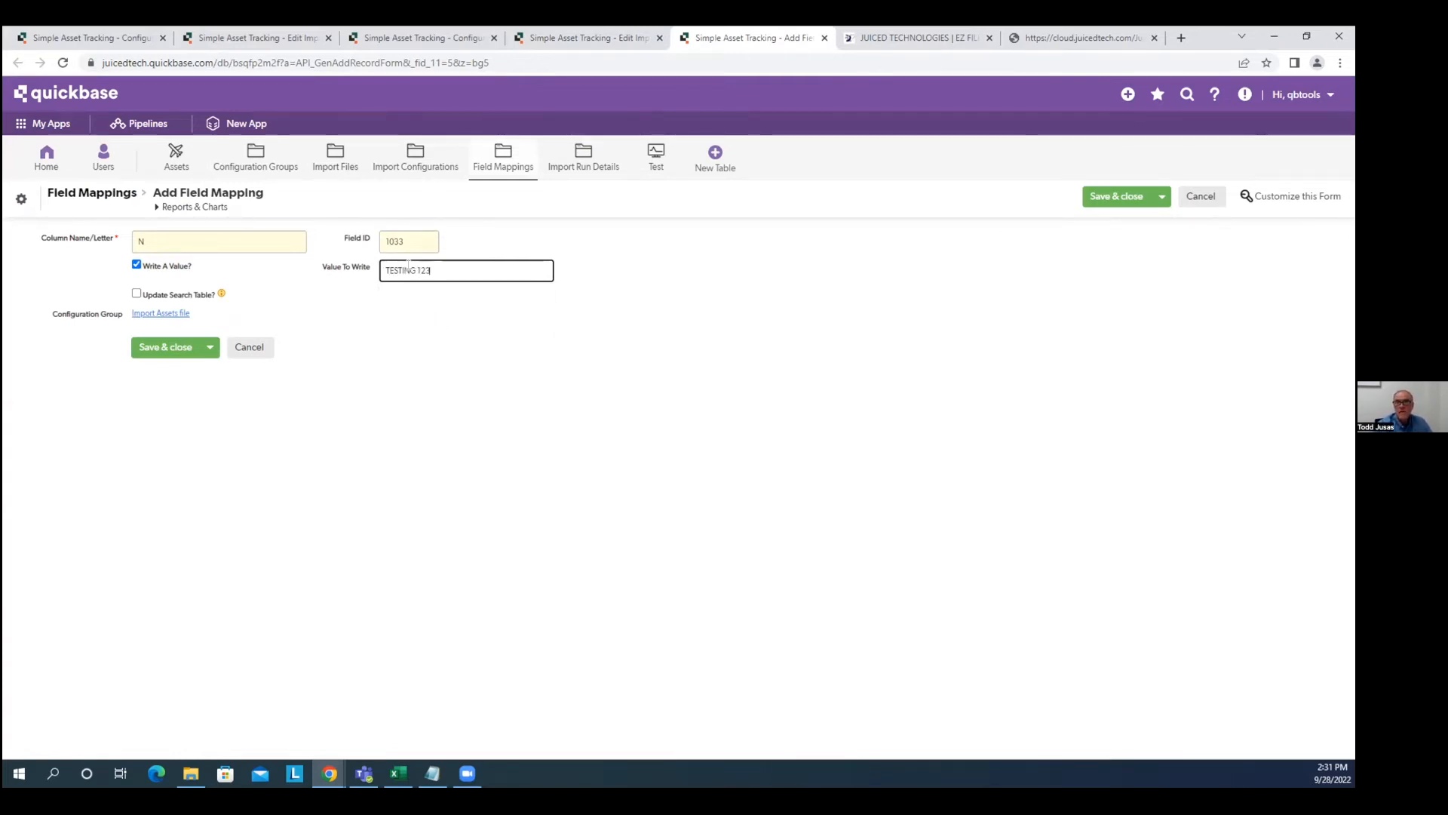
{"action": "left_click", "coordinate": [168, 347]}
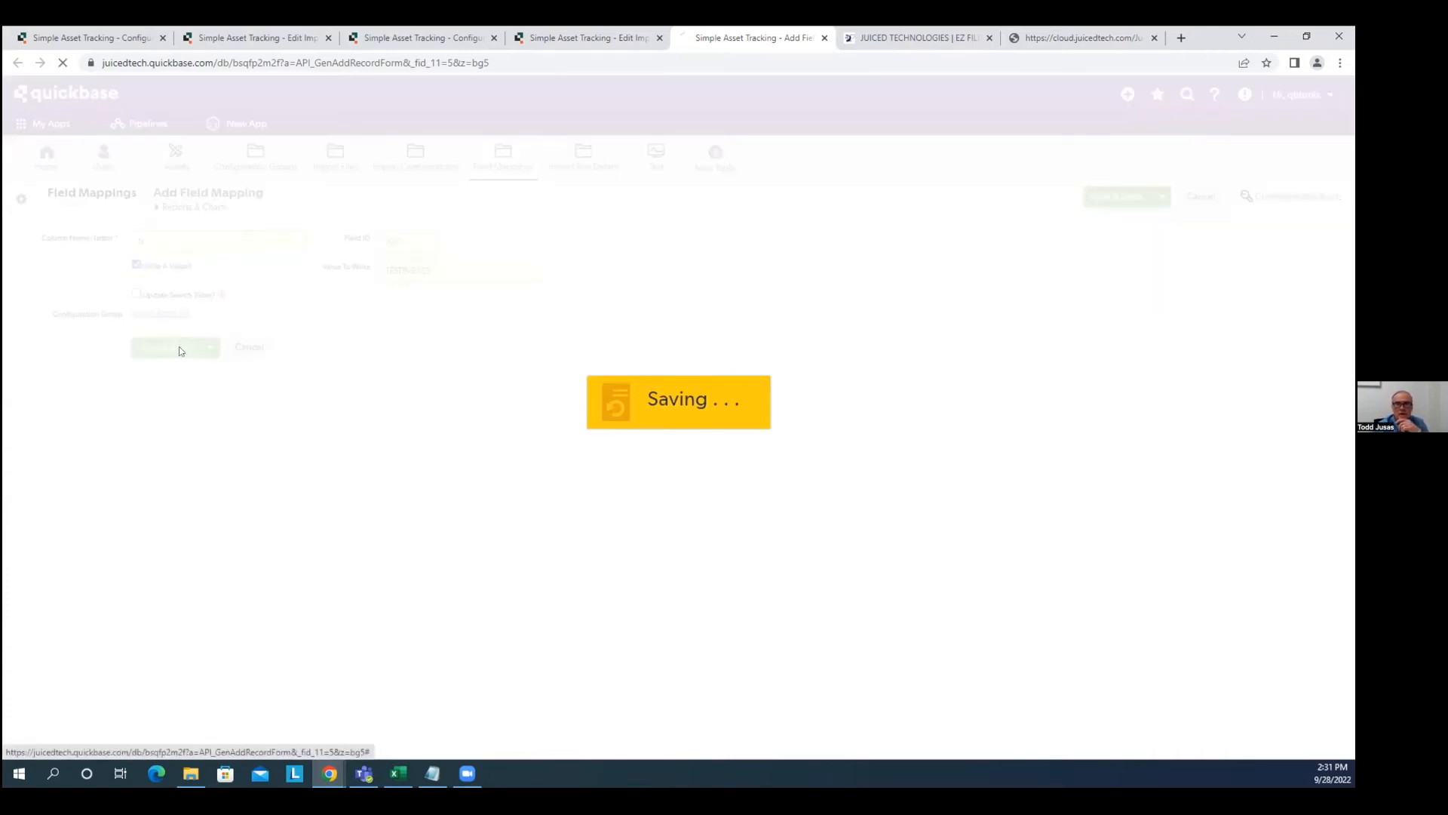
Confirm the configuration now holds 14 field mappings and return to Configuration Group #3.
{"action": "left_click", "coordinate": [232, 247]}
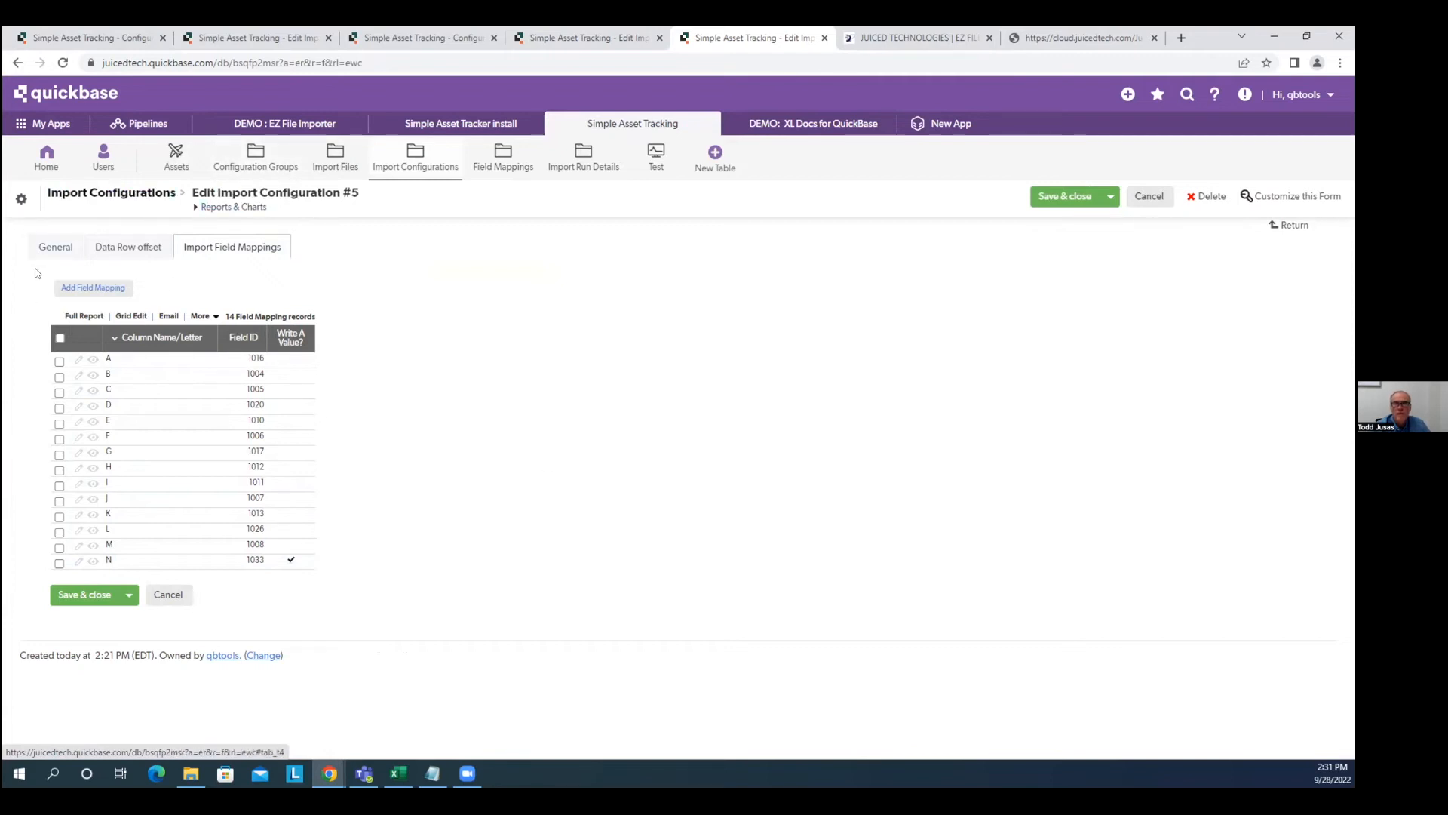
{"action": "left_click", "coordinate": [75, 240]}
{"action": "left_click", "coordinate": [149, 280]}
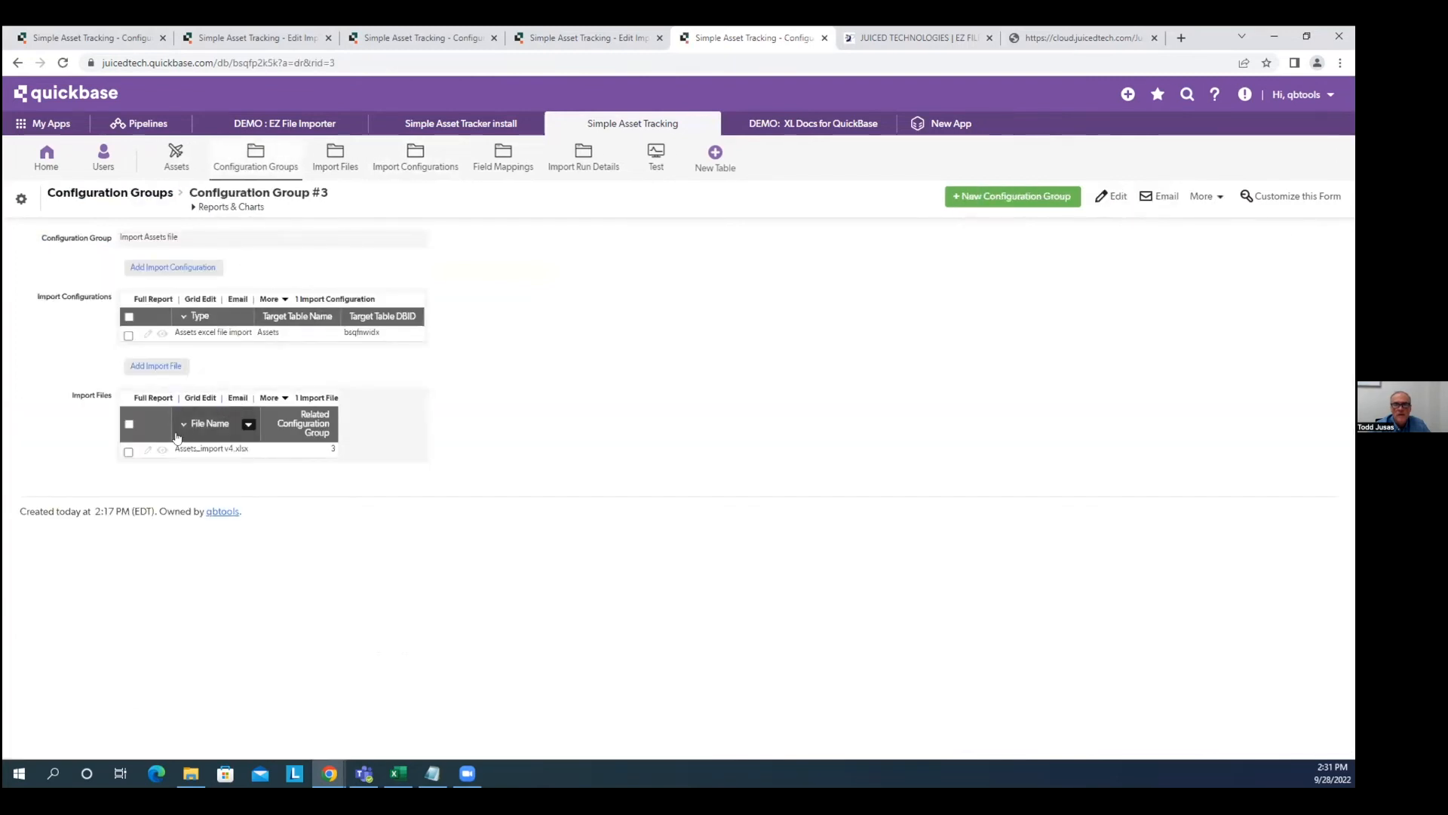
Reattach Assets_import v4.xlsx to Import File #3 and save the record.
{"action": "left_click", "coordinate": [146, 449]}
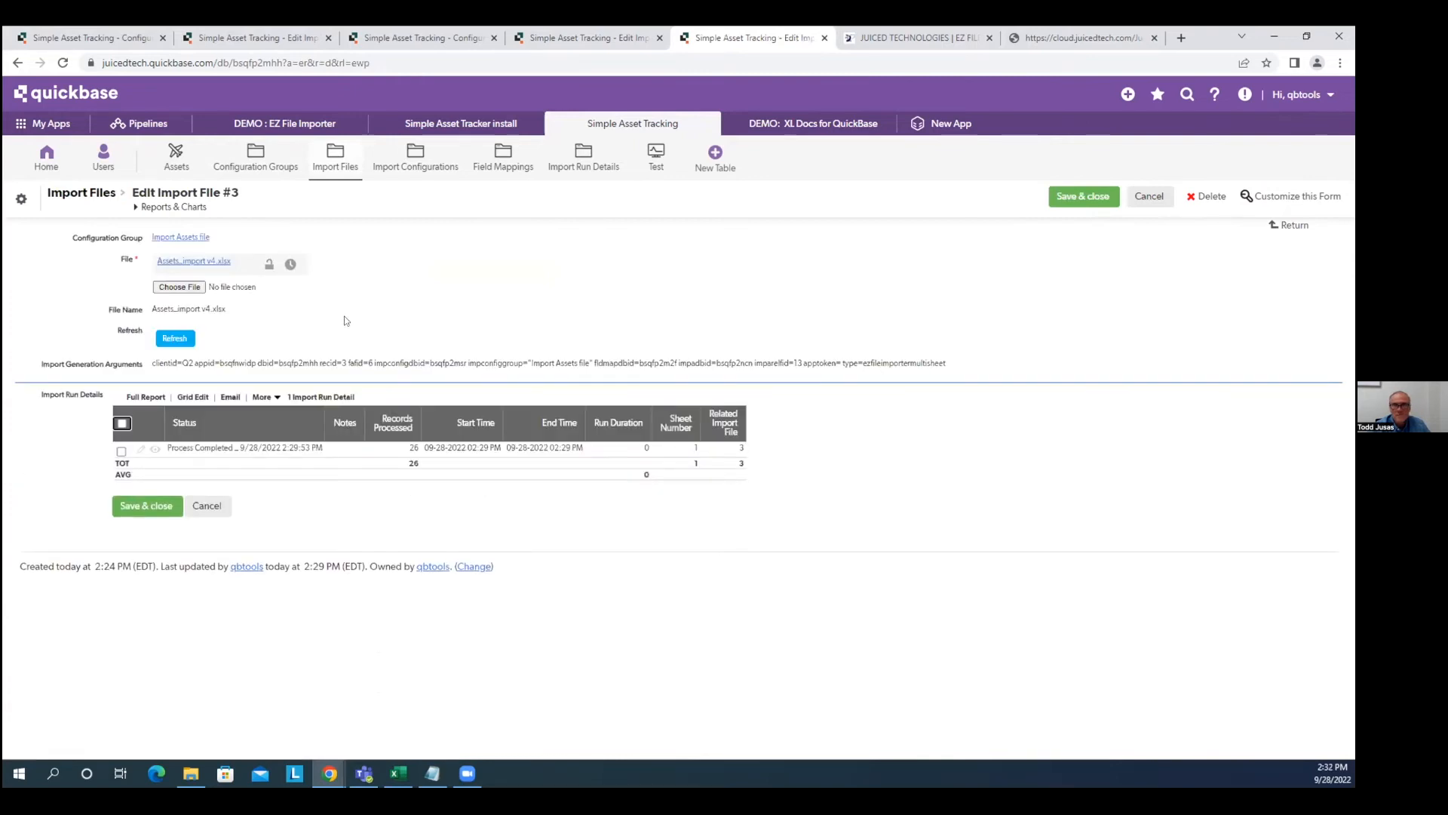
{"action": "left_click", "coordinate": [191, 291]}
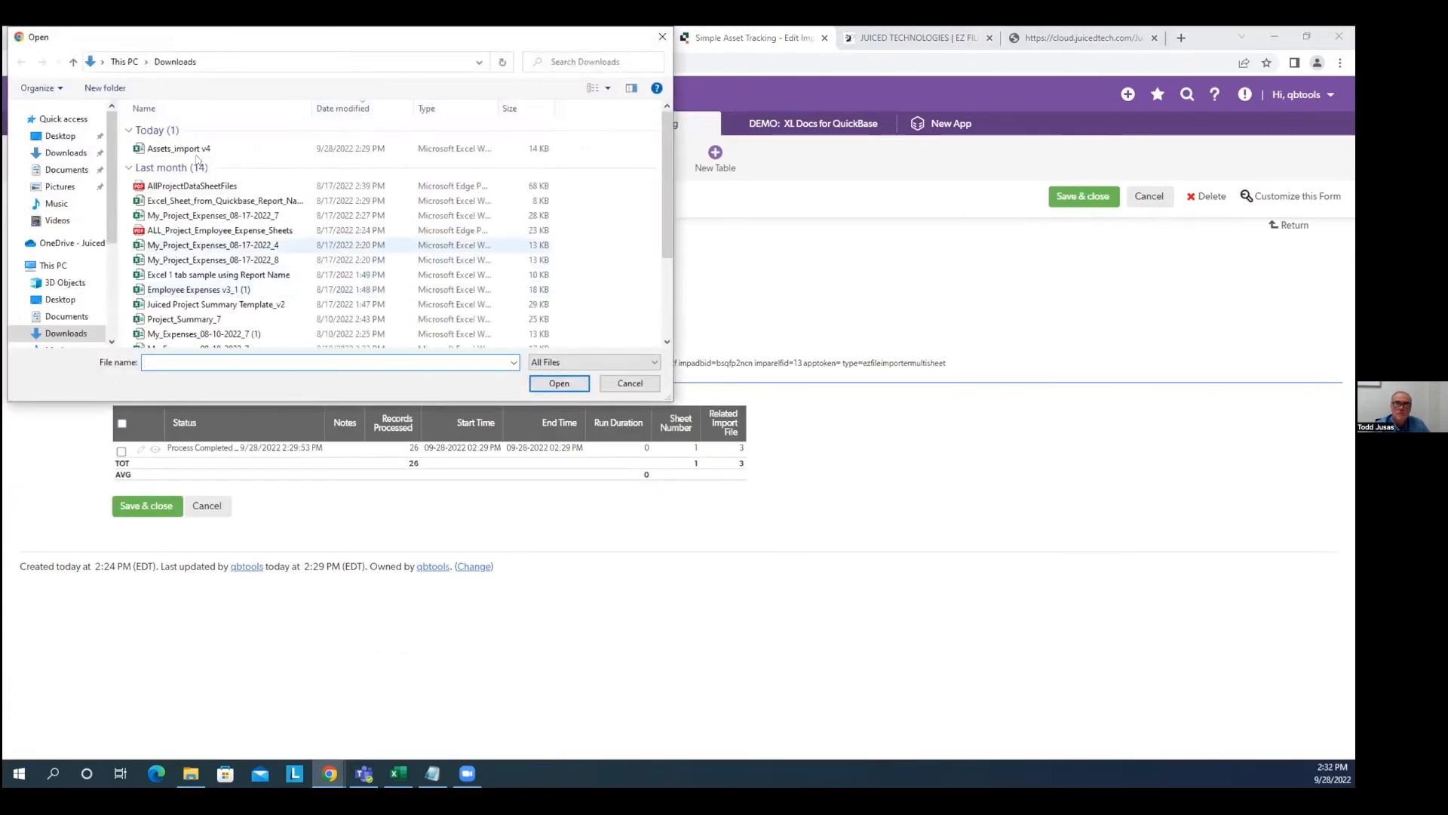
{"action": "left_click", "coordinate": [253, 150]}
{"action": "left_click", "coordinate": [558, 382]}
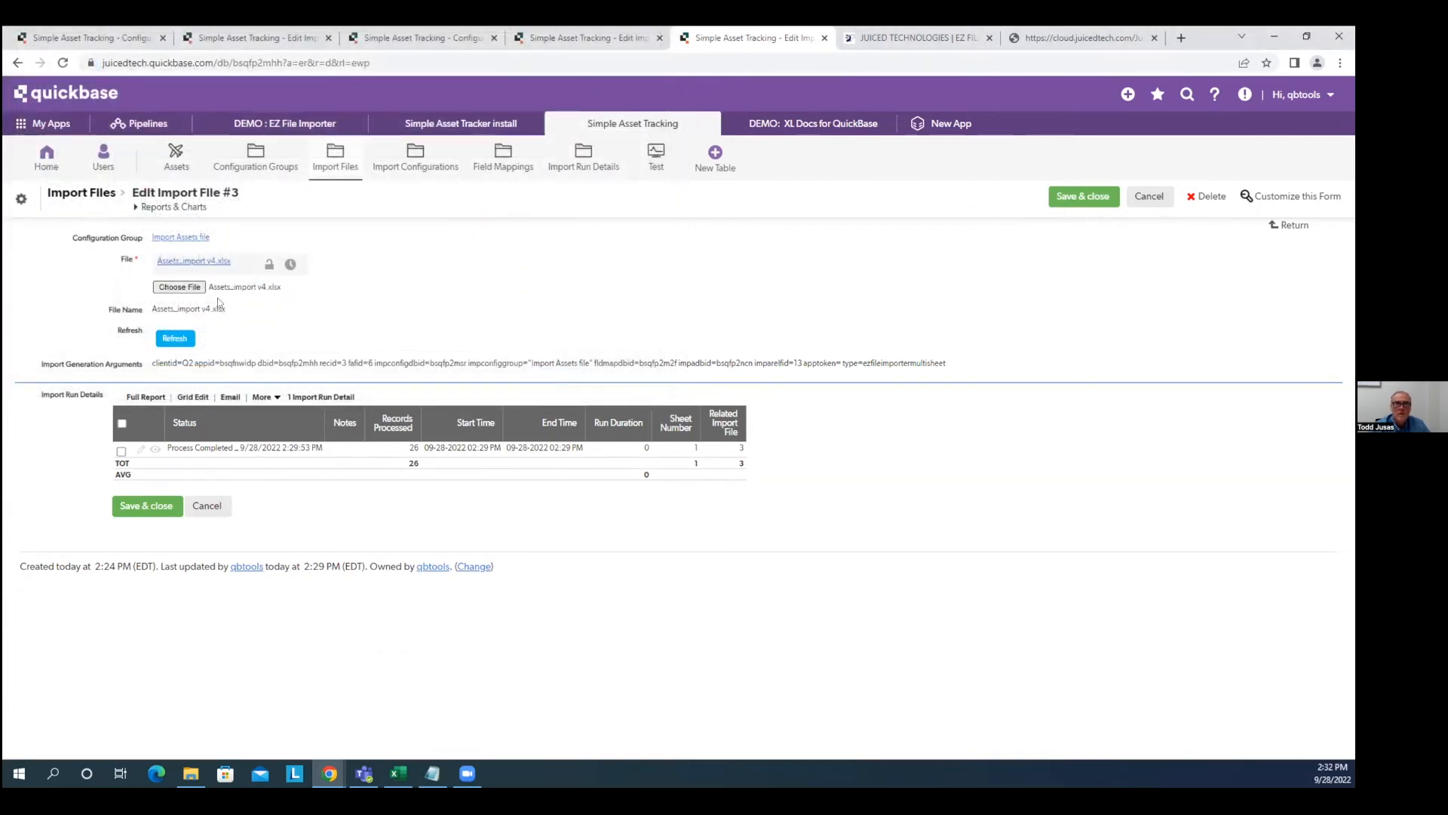
{"action": "left_click", "coordinate": [1095, 194]}
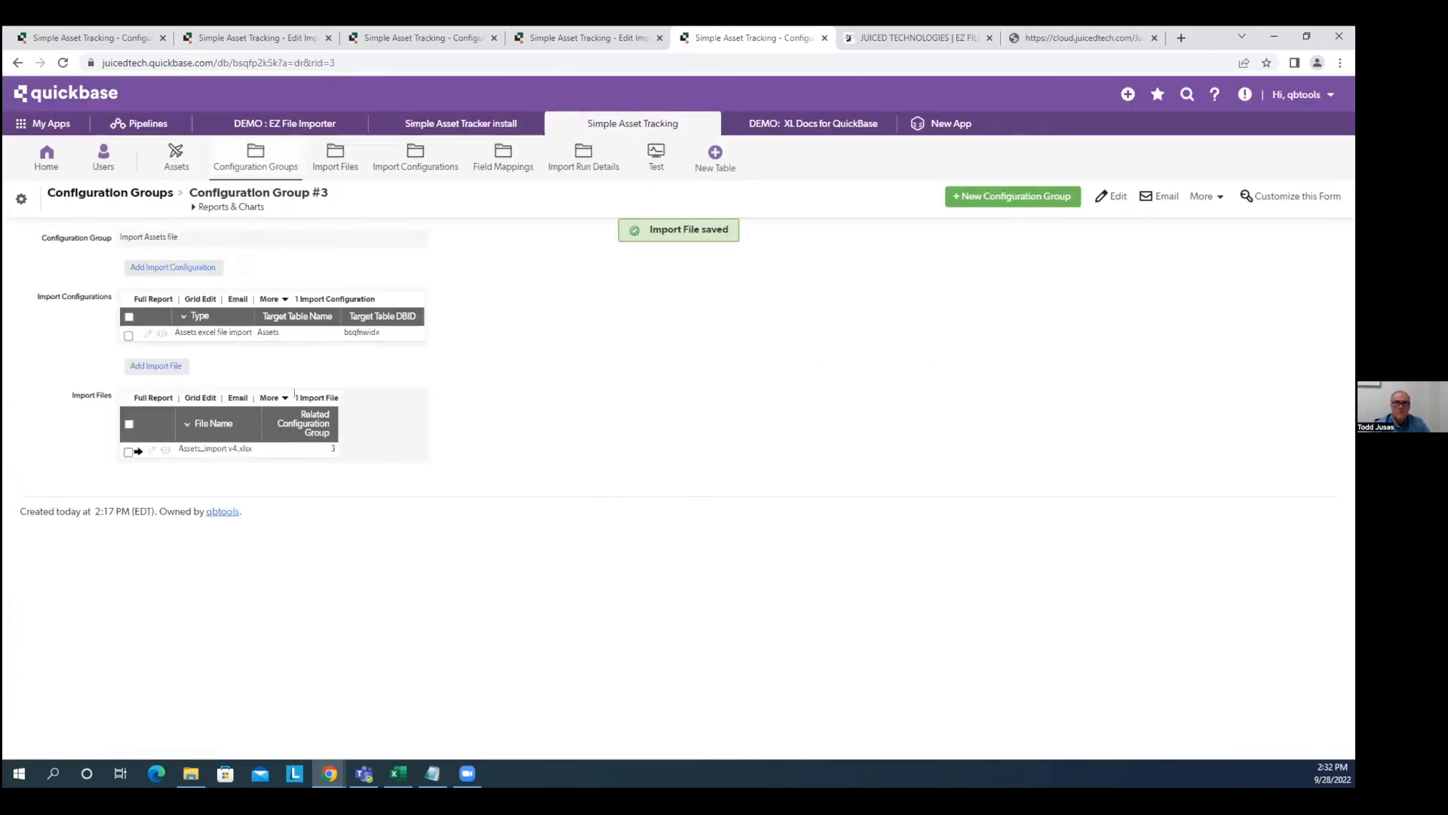
Rerun the import for a second completed run of 26 records, then go to the Assets list.
{"action": "left_click", "coordinate": [166, 449]}
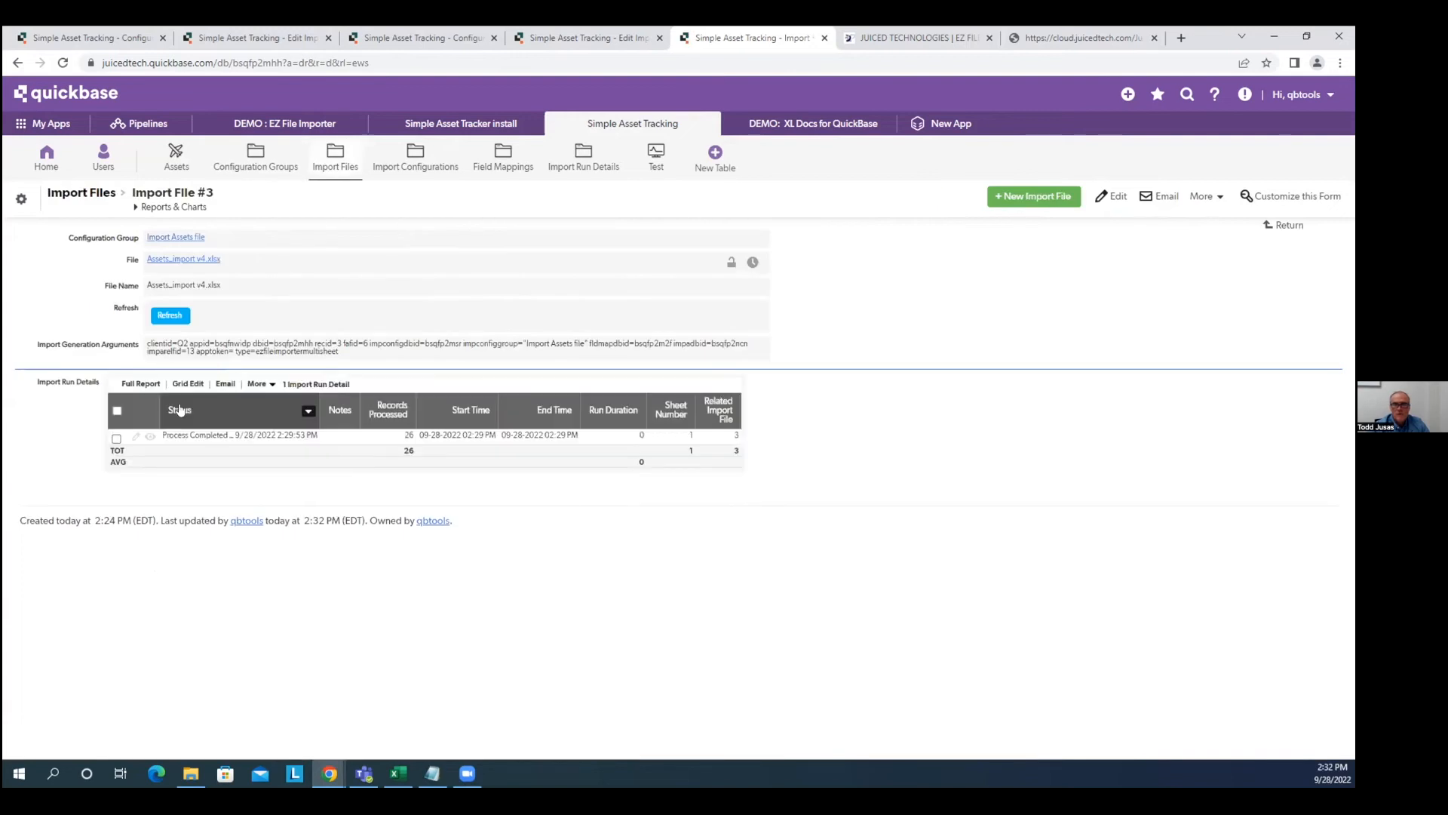
{"action": "left_click", "coordinate": [169, 317]}
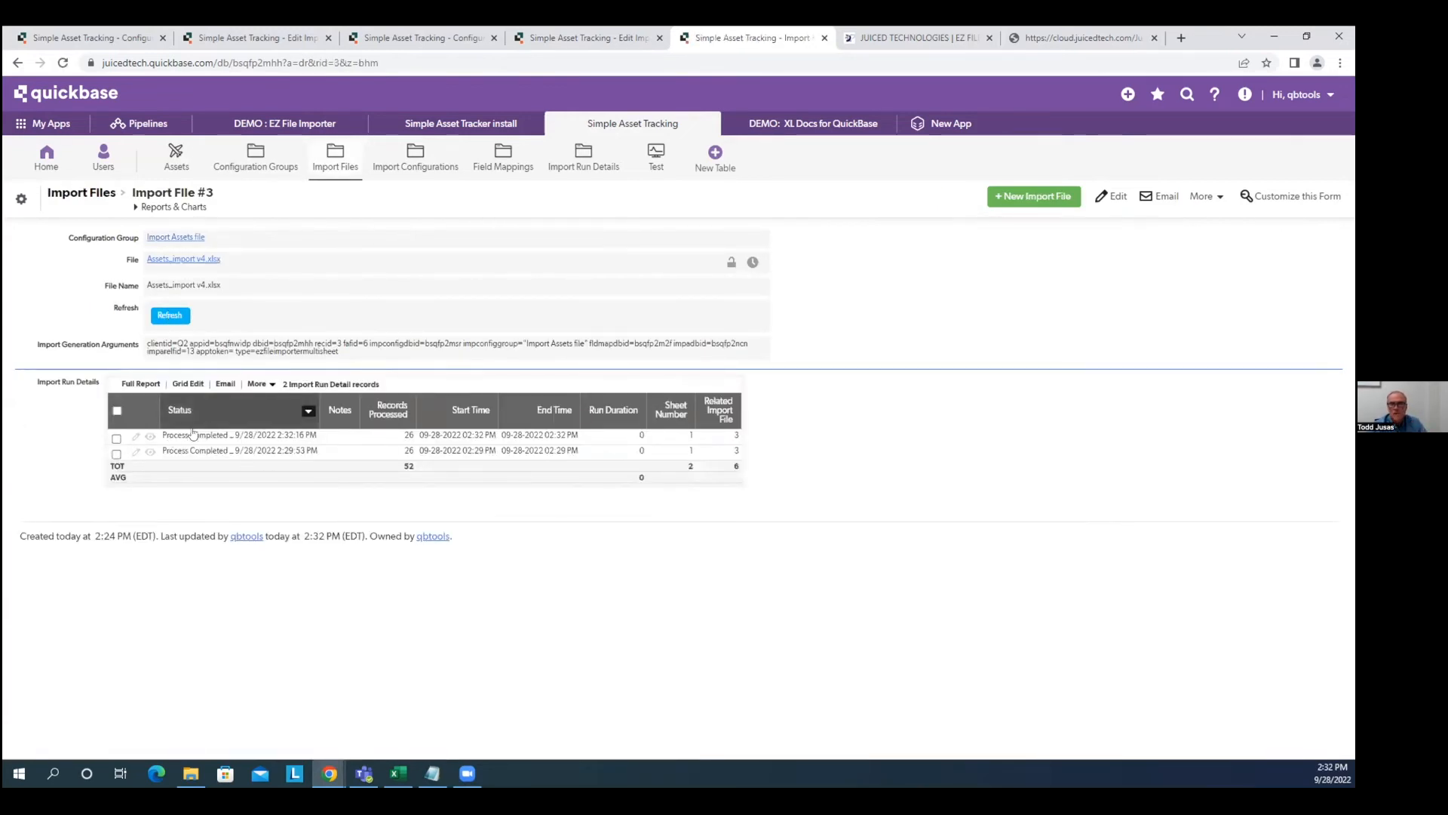
{"action": "left_click", "coordinate": [176, 160]}
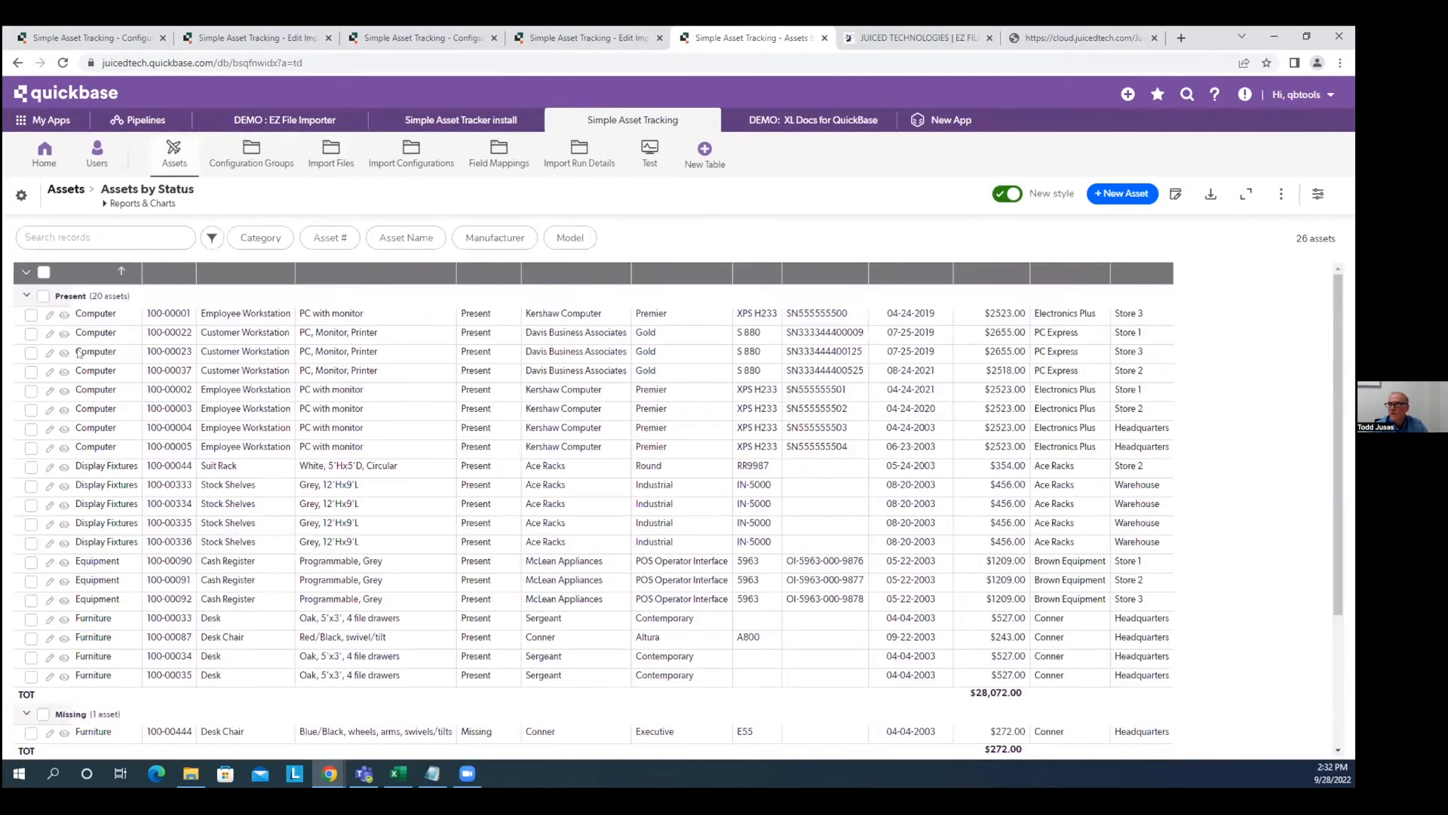
Open asset 100-00001 and verify its Text Test field shows TESTING 123.
{"action": "left_click", "coordinate": [64, 313]}
{"action": "scroll", "coordinate": [480, 407], "scroll_direction": "down", "scroll_amount": 1}
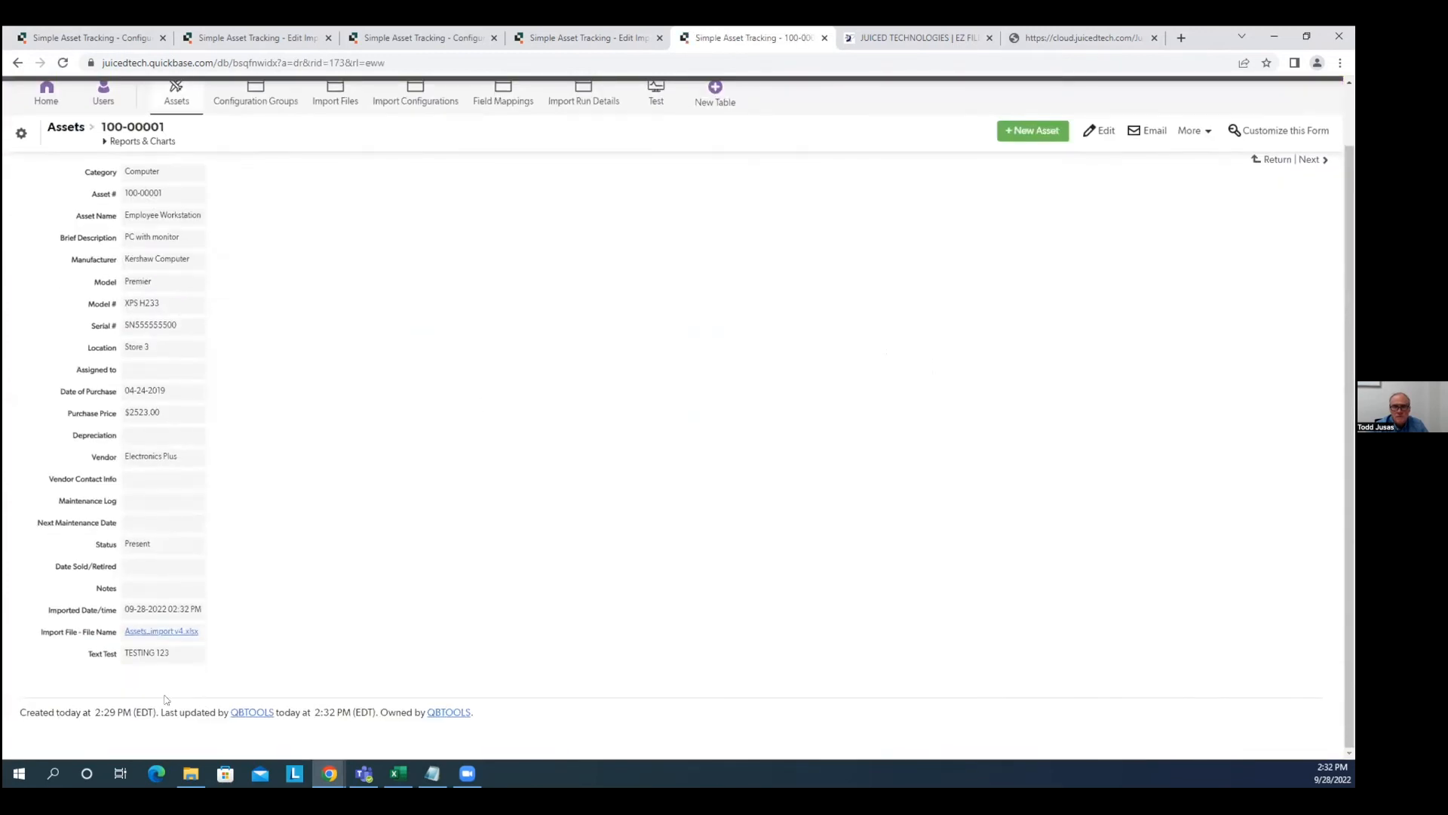
{"action": "right_click", "coordinate": [109, 656]}
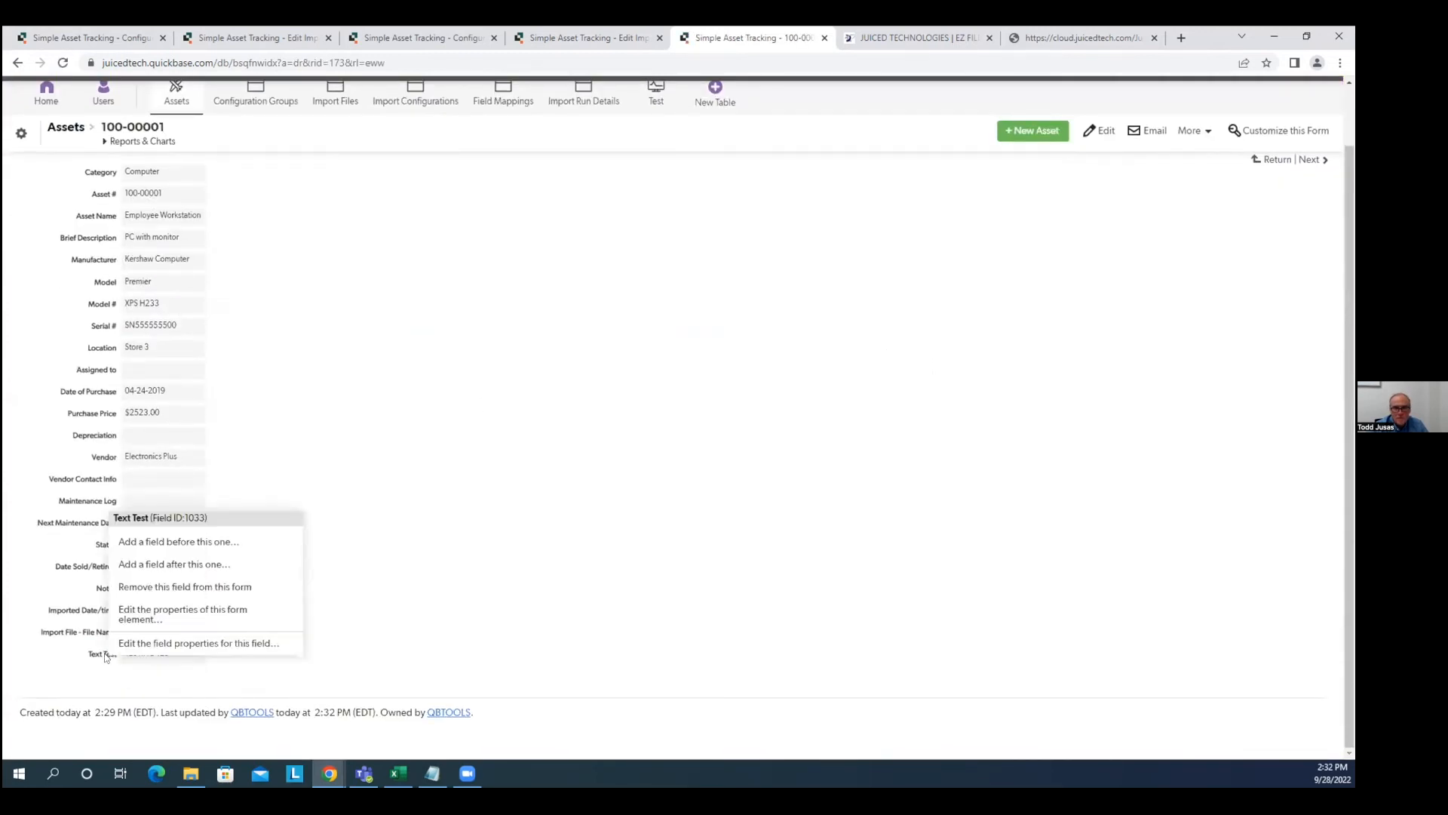
{"action": "left_click", "coordinate": [310, 454]}
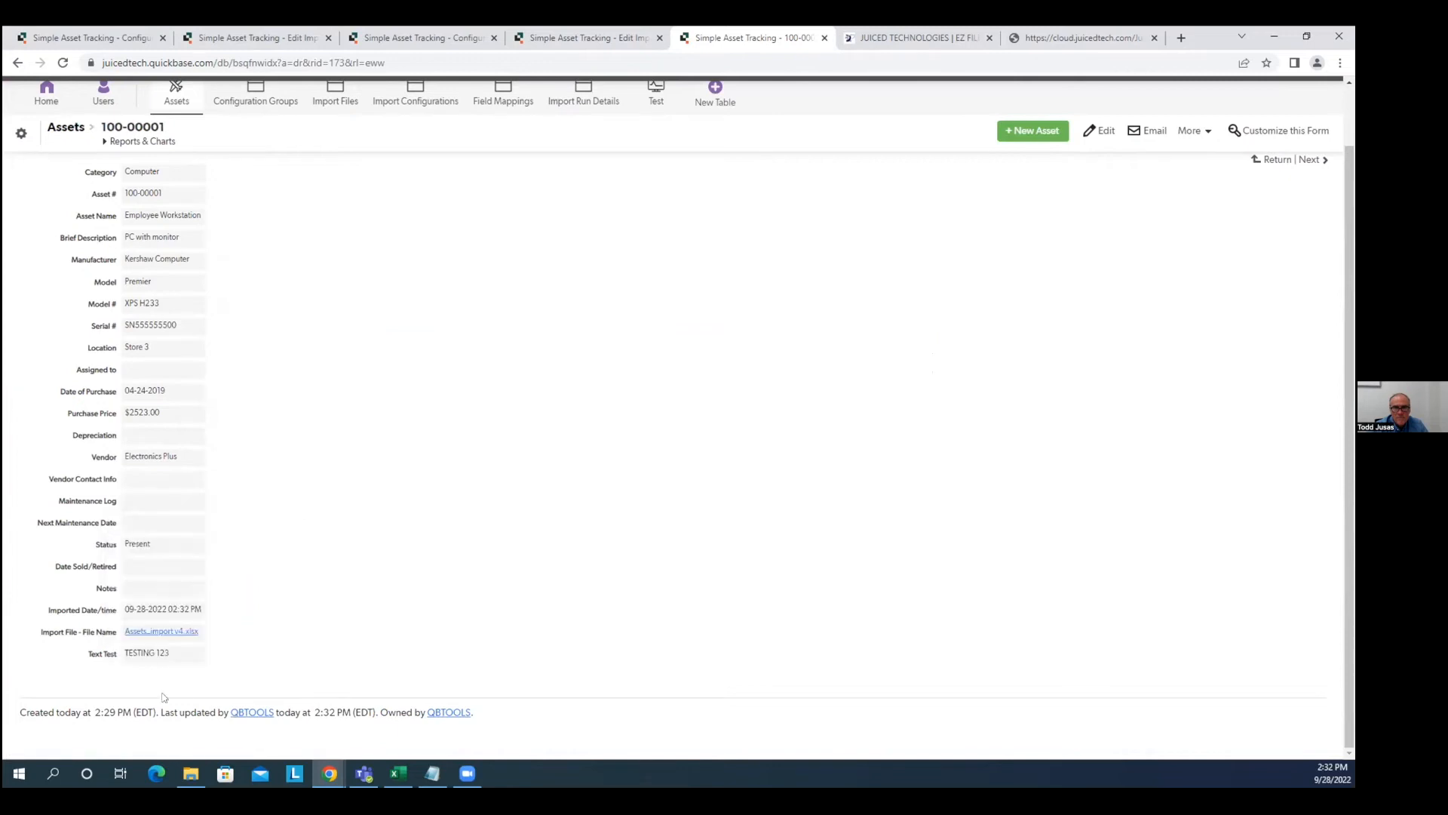
{"action": "left_click_drag", "start_coordinate": [126, 652], "coordinate": [213, 656]}
{"action": "left_click", "coordinate": [159, 654]}
{"action": "left_click_drag", "start_coordinate": [123, 652], "coordinate": [175, 653]}
{"action": "left_click", "coordinate": [183, 654]}
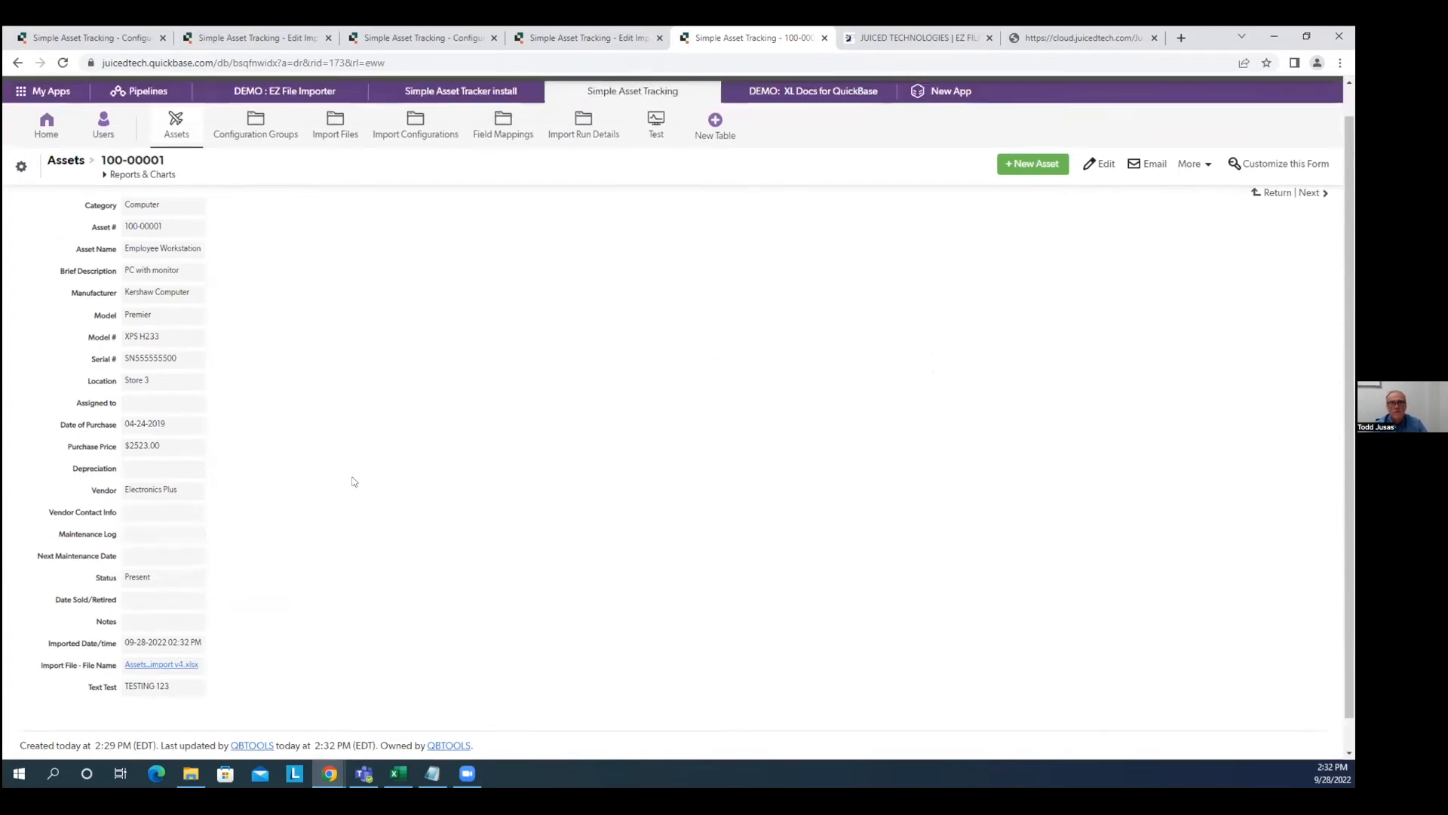
{"action": "scroll", "coordinate": [354, 481], "scroll_direction": "up", "scroll_amount": 2}
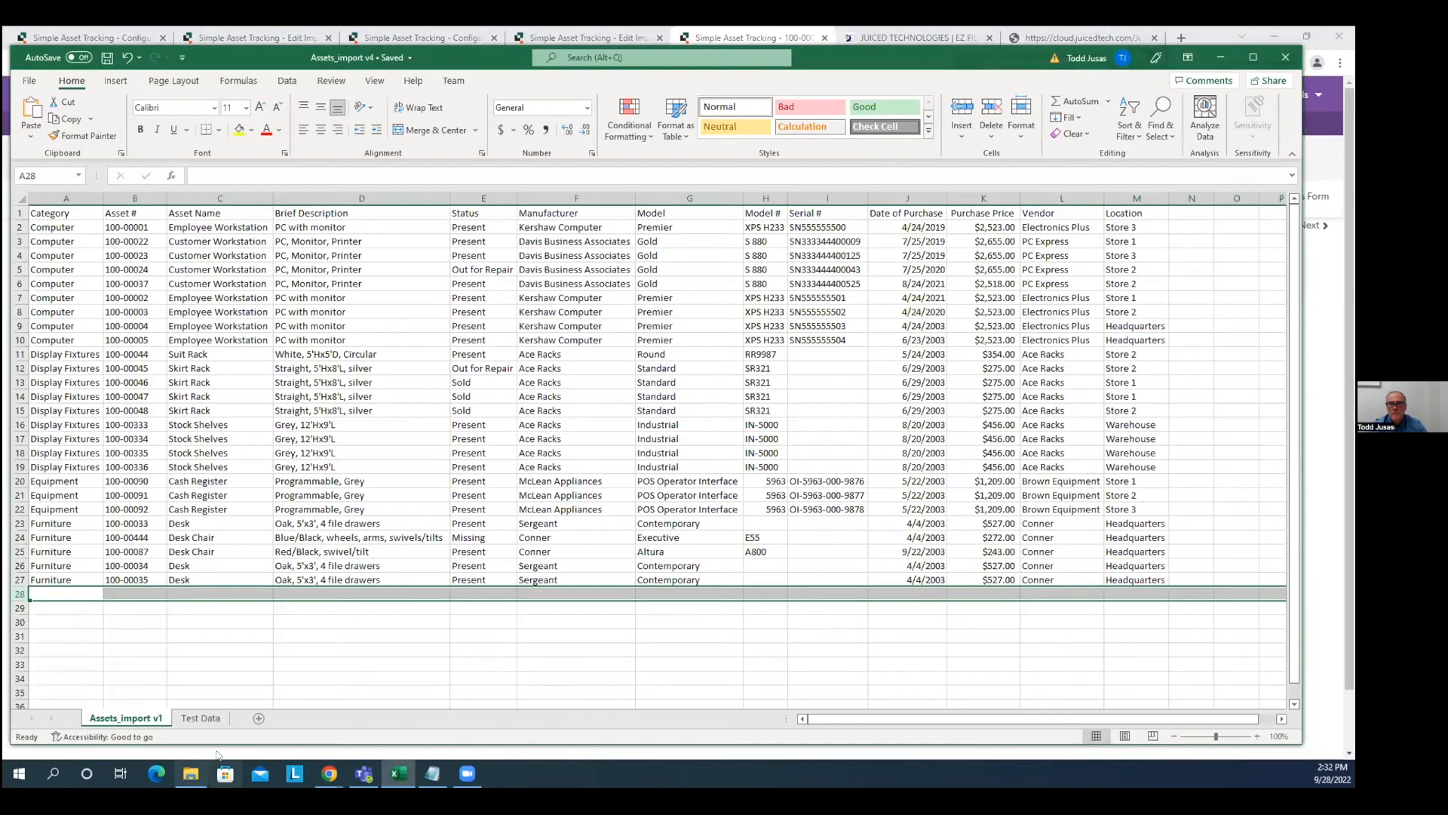
Compare the Test Data sheet with Assets_import v1 and select empty cell A28.
{"action": "left_click", "coordinate": [218, 721]}
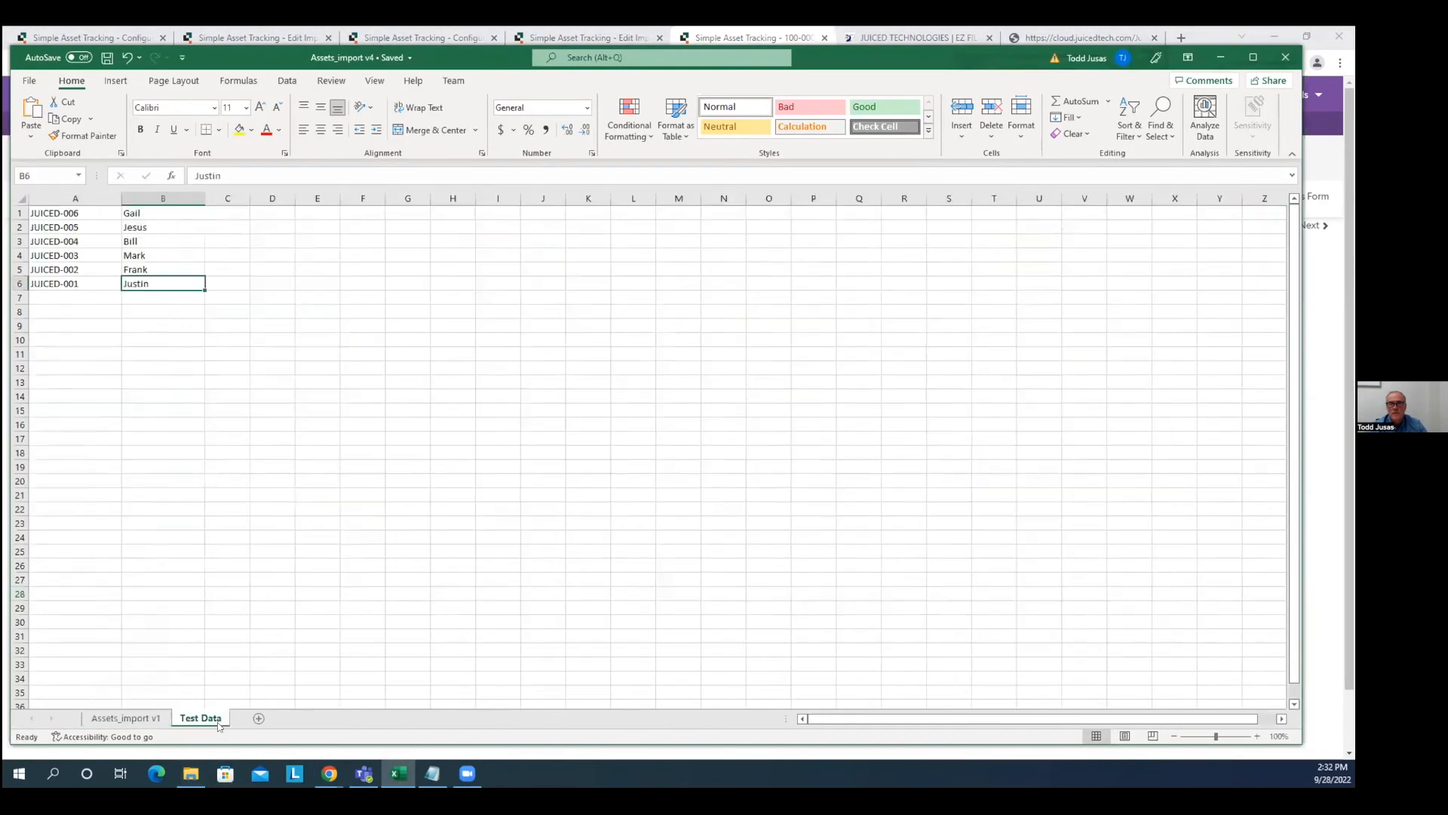
{"action": "left_click", "coordinate": [126, 718]}
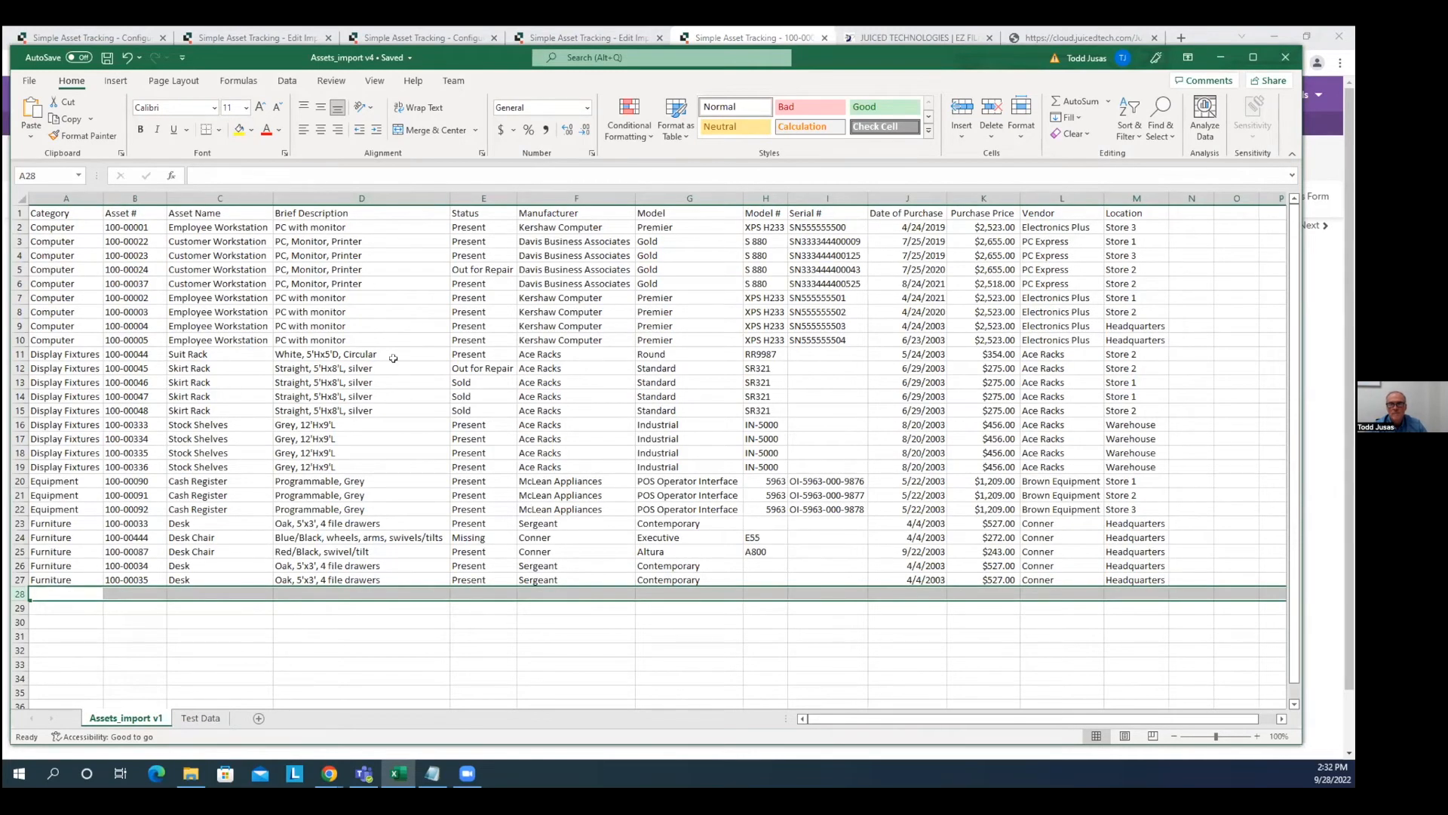
{"action": "left_click", "coordinate": [51, 593]}
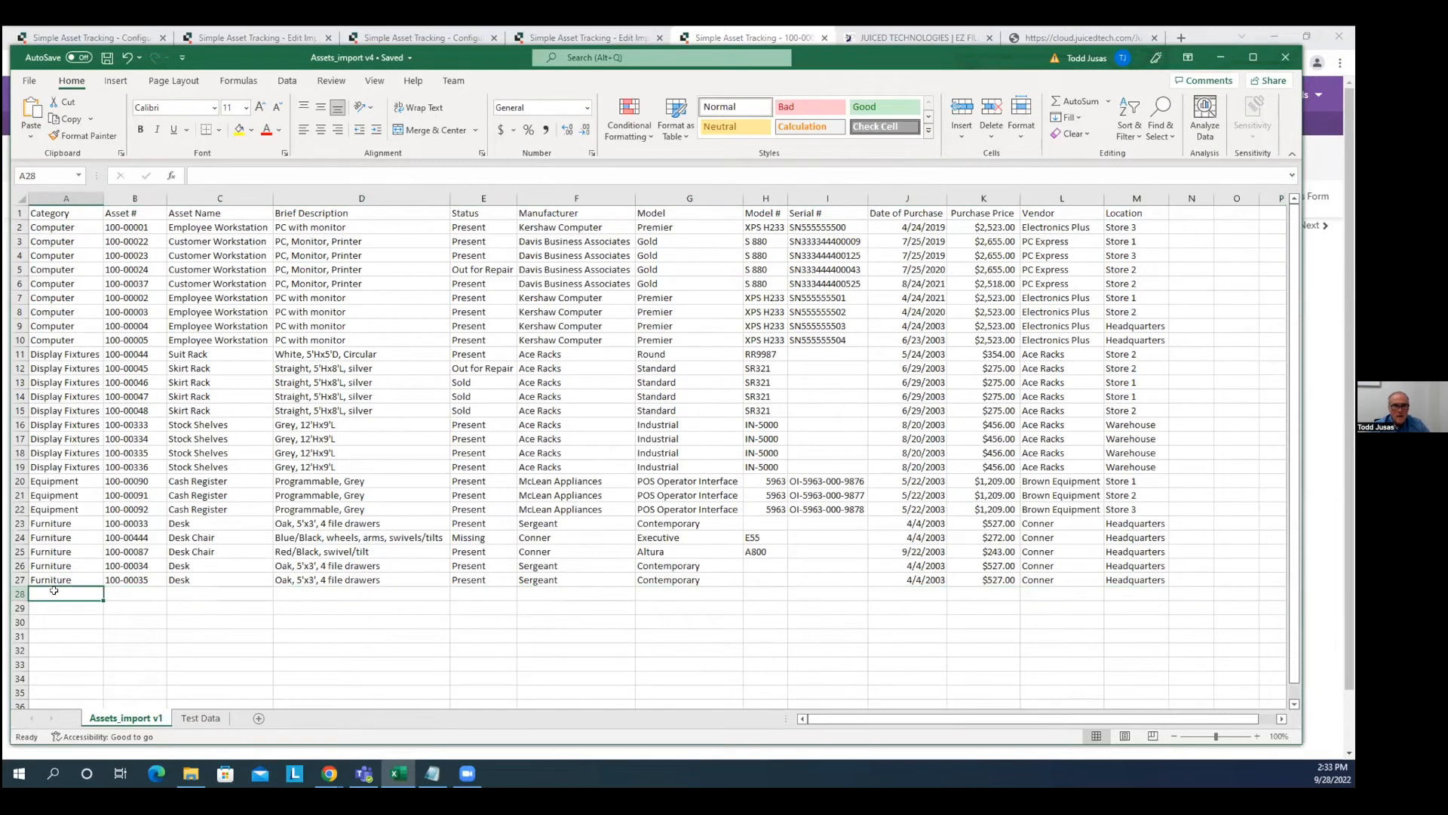
{"action": "left_click", "coordinate": [200, 718]}
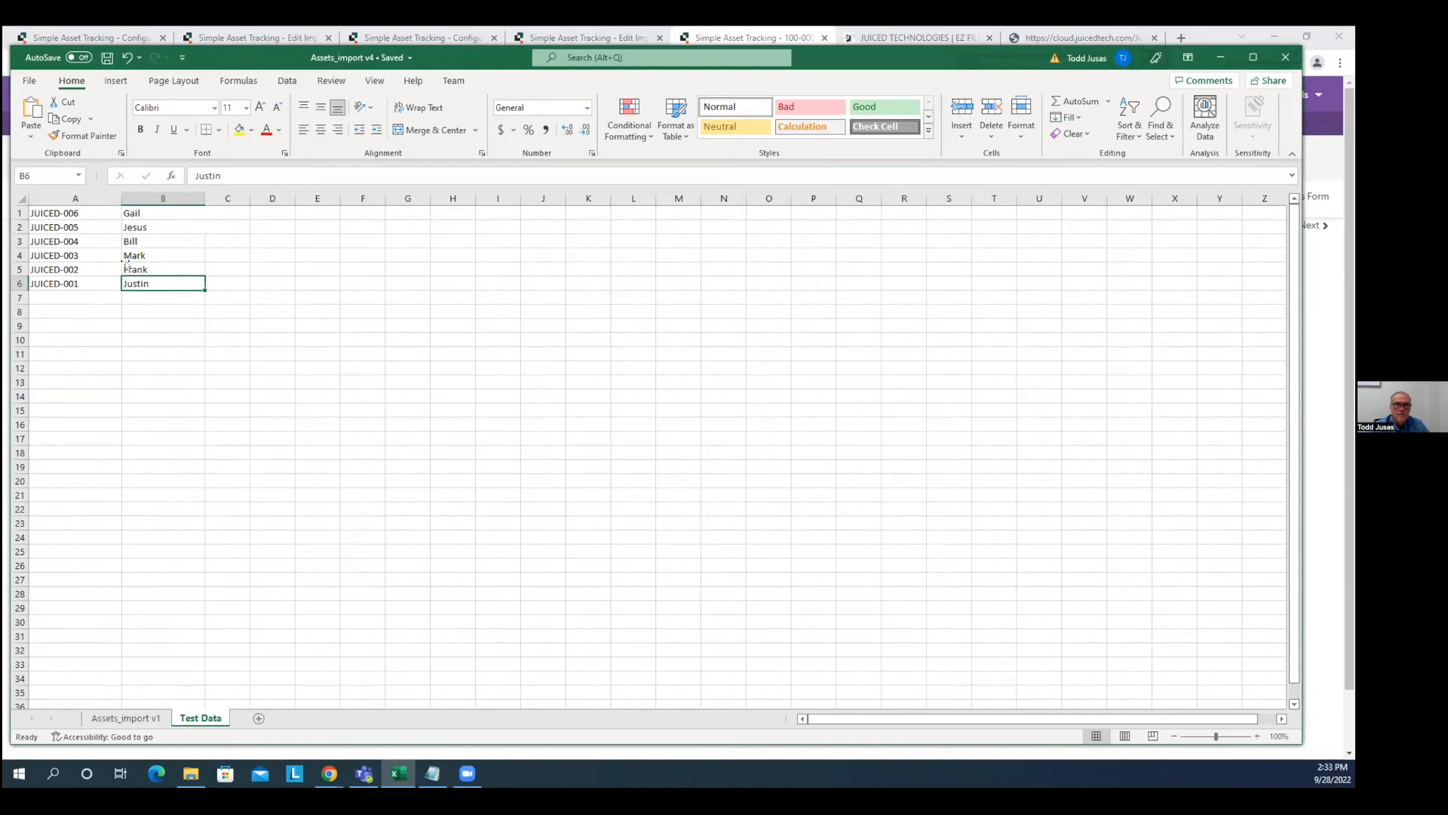
{"action": "left_click", "coordinate": [154, 718]}
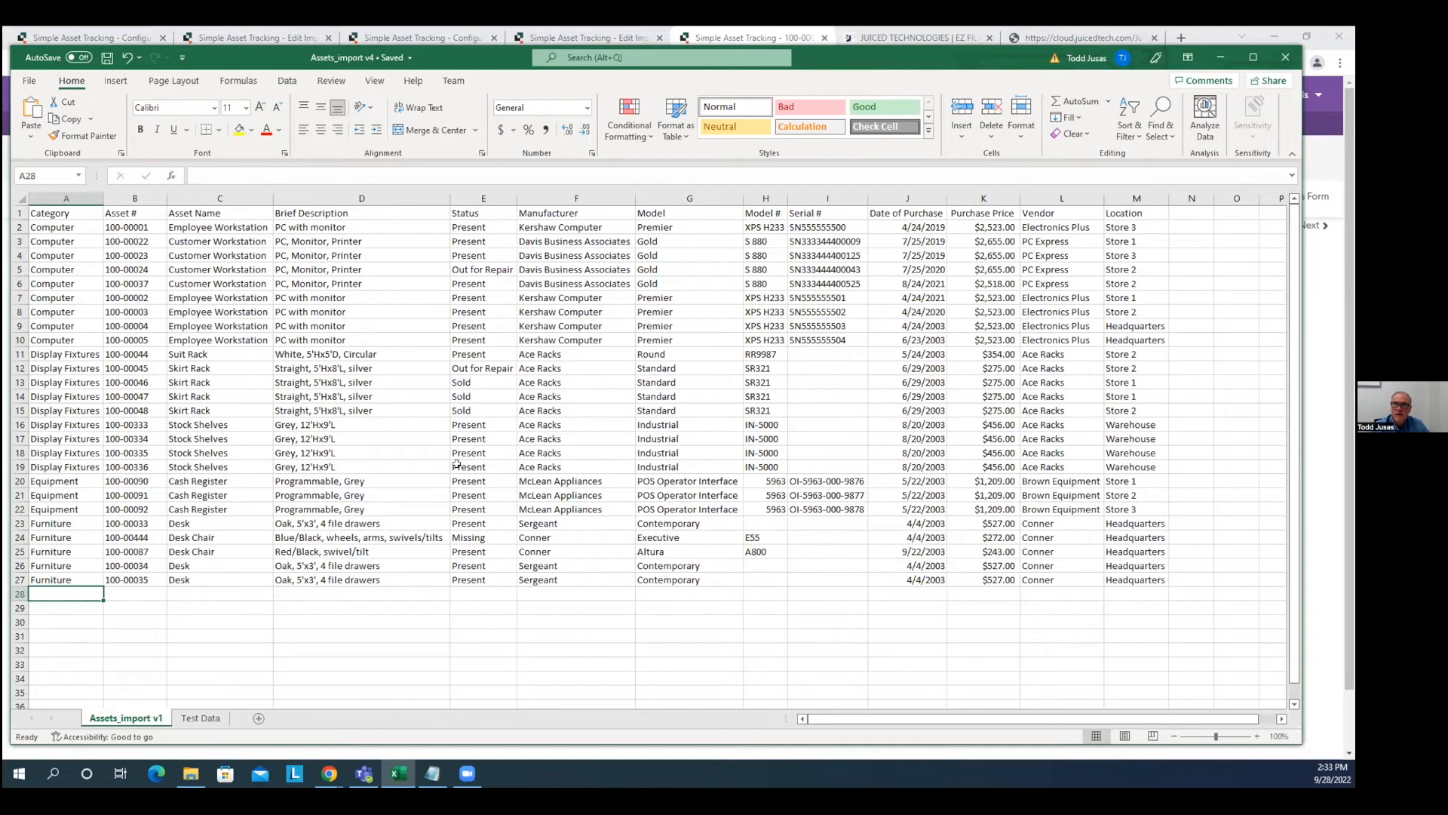
{"action": "left_click", "coordinate": [191, 718]}
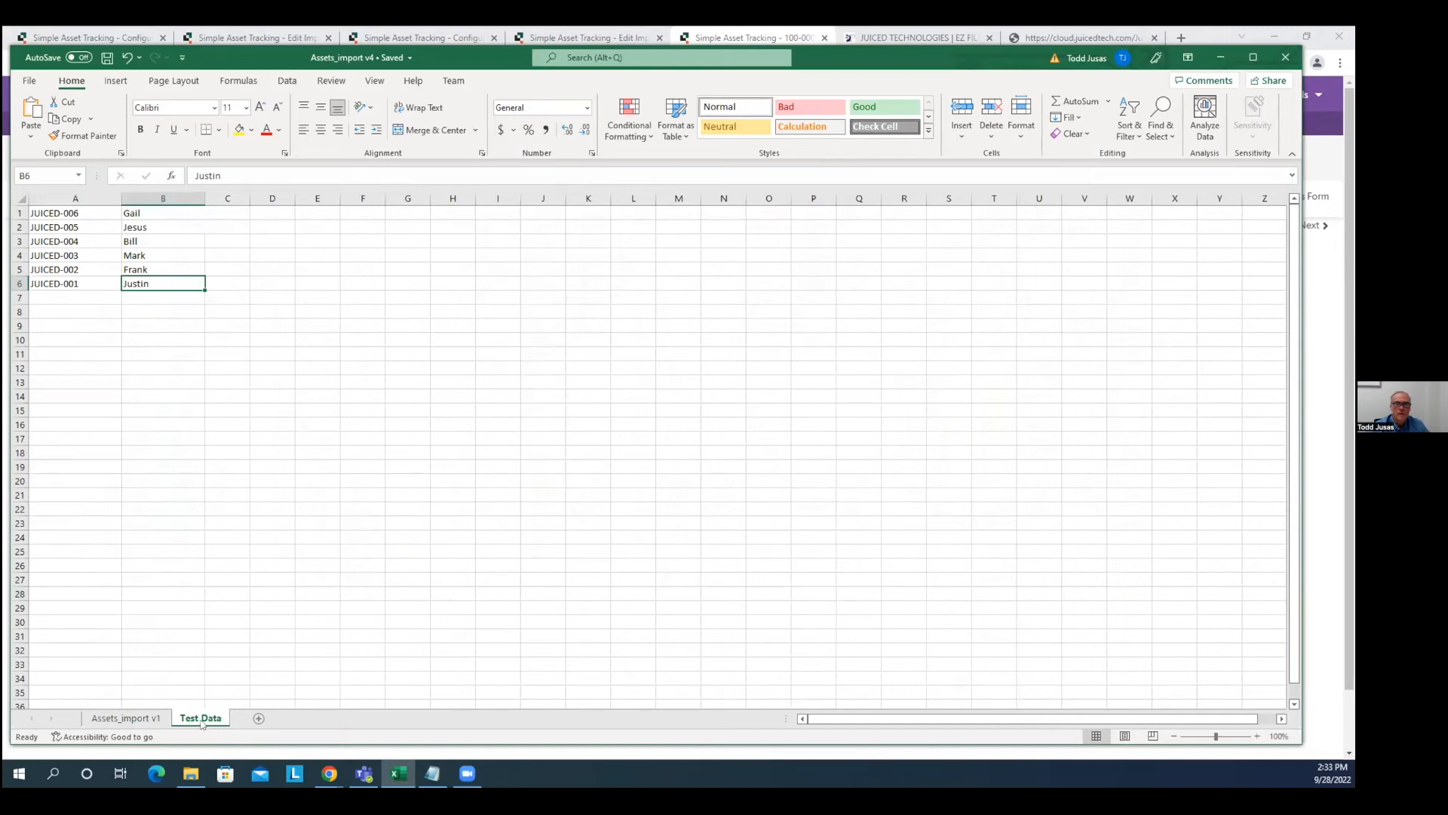
{"action": "left_click", "coordinate": [134, 720]}
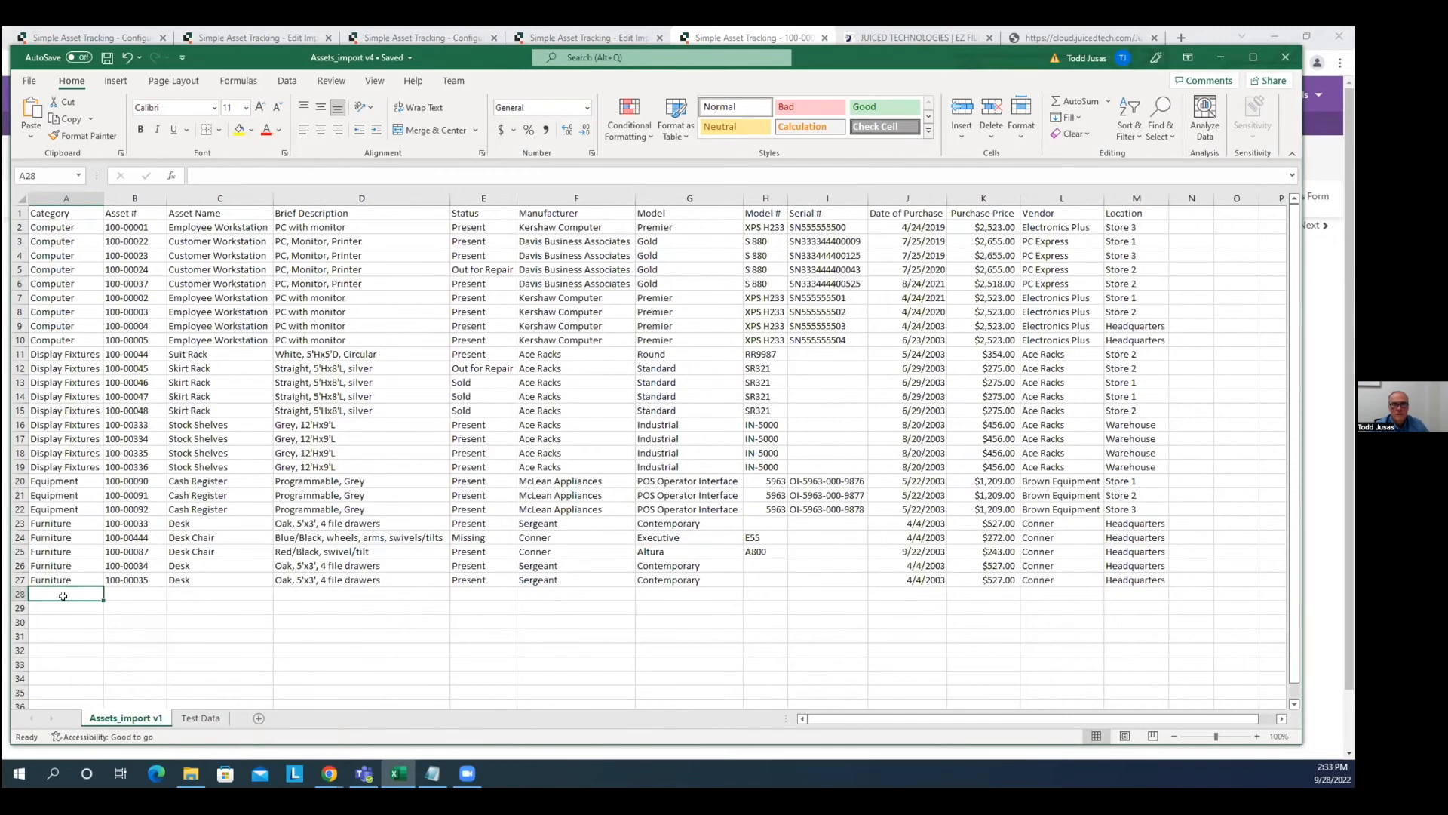
Enter Computer, 100-99999, Employee Workstation, PC with monitor and Present into row 28.
{"action": "type", "text": "Computer"}
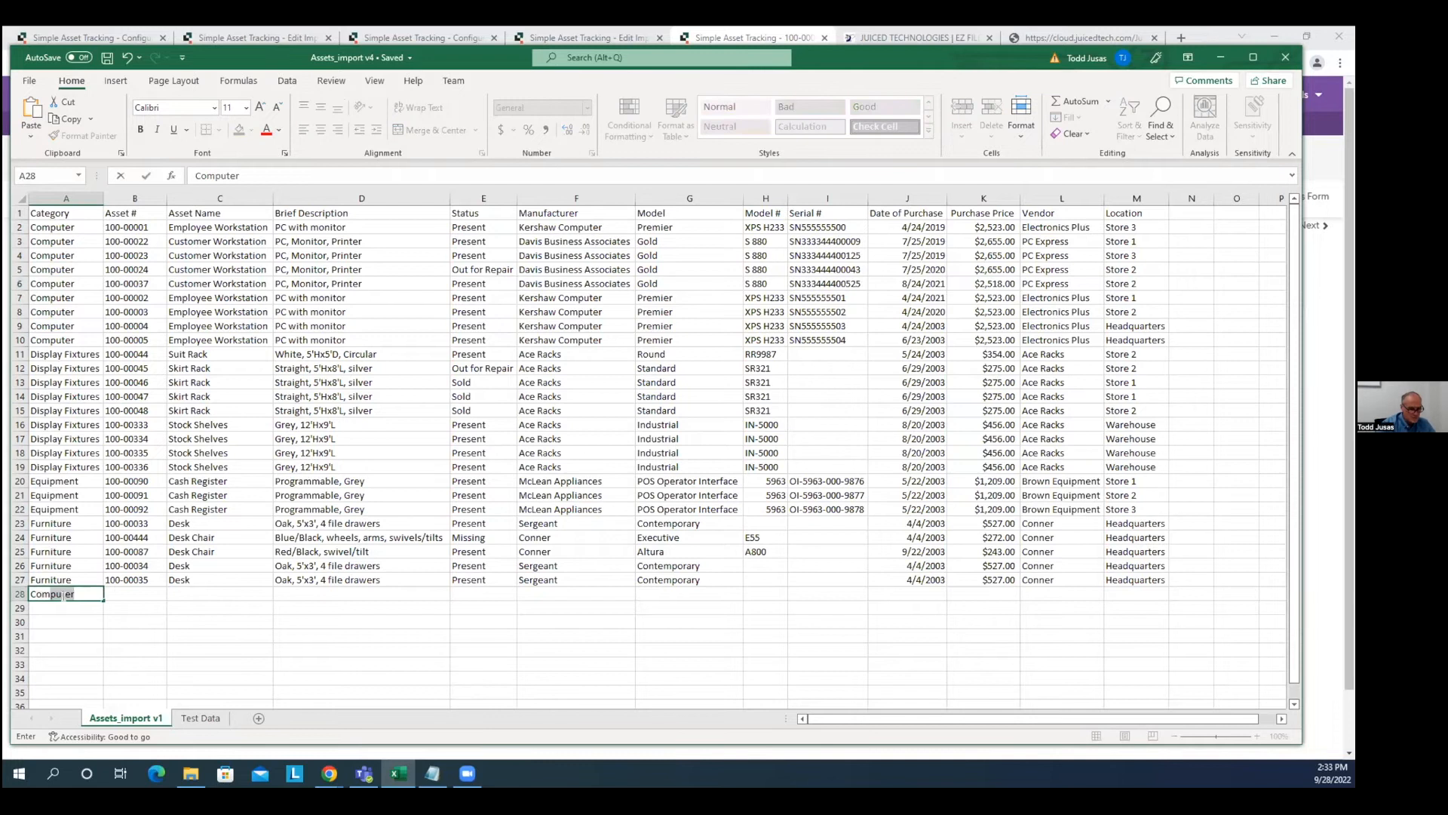
{"action": "key", "text": "Tab"}
{"action": "type", "text": "100-9"}
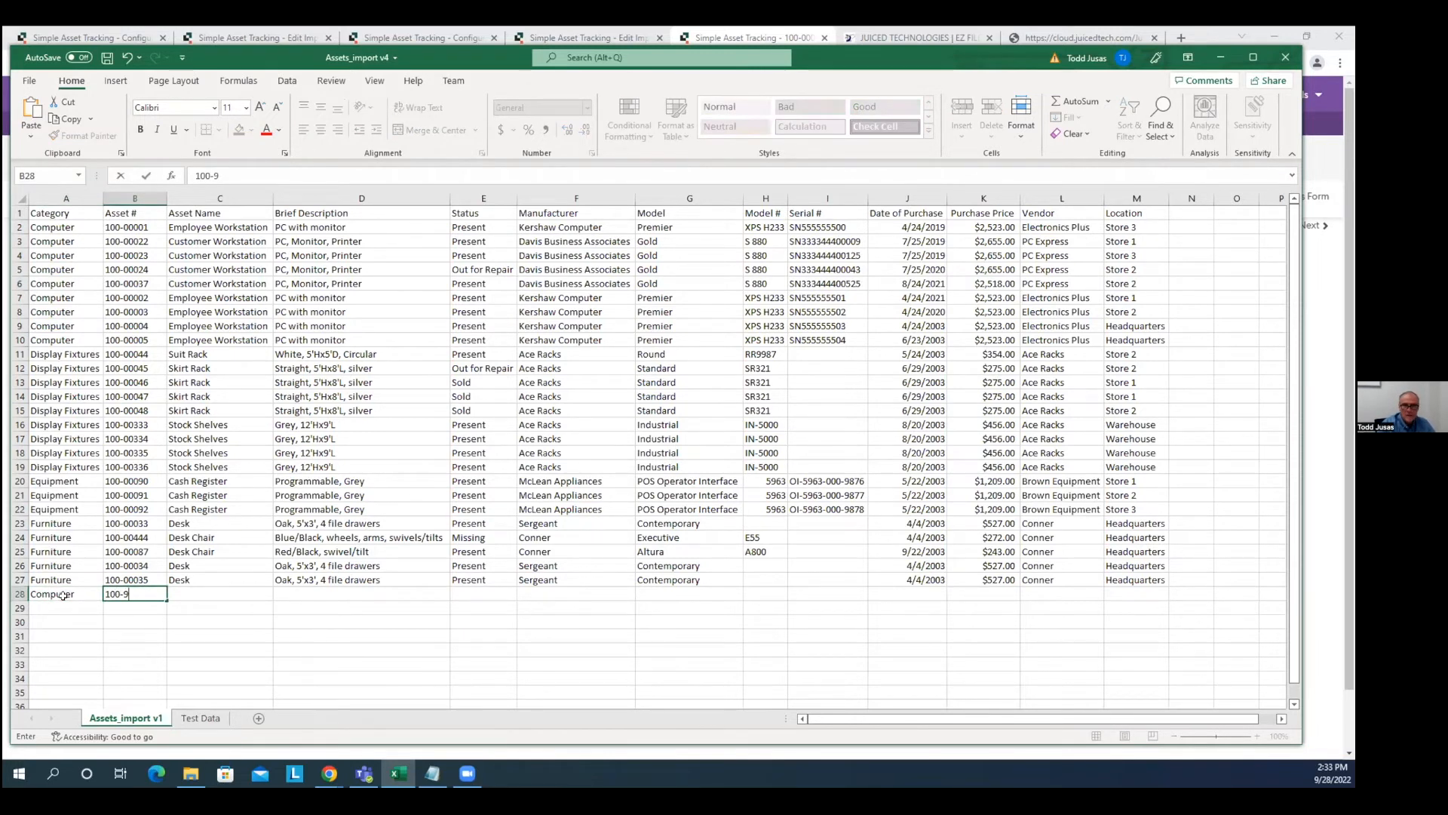
{"action": "type", "text": "9999"}
{"action": "key", "text": "Tab"}
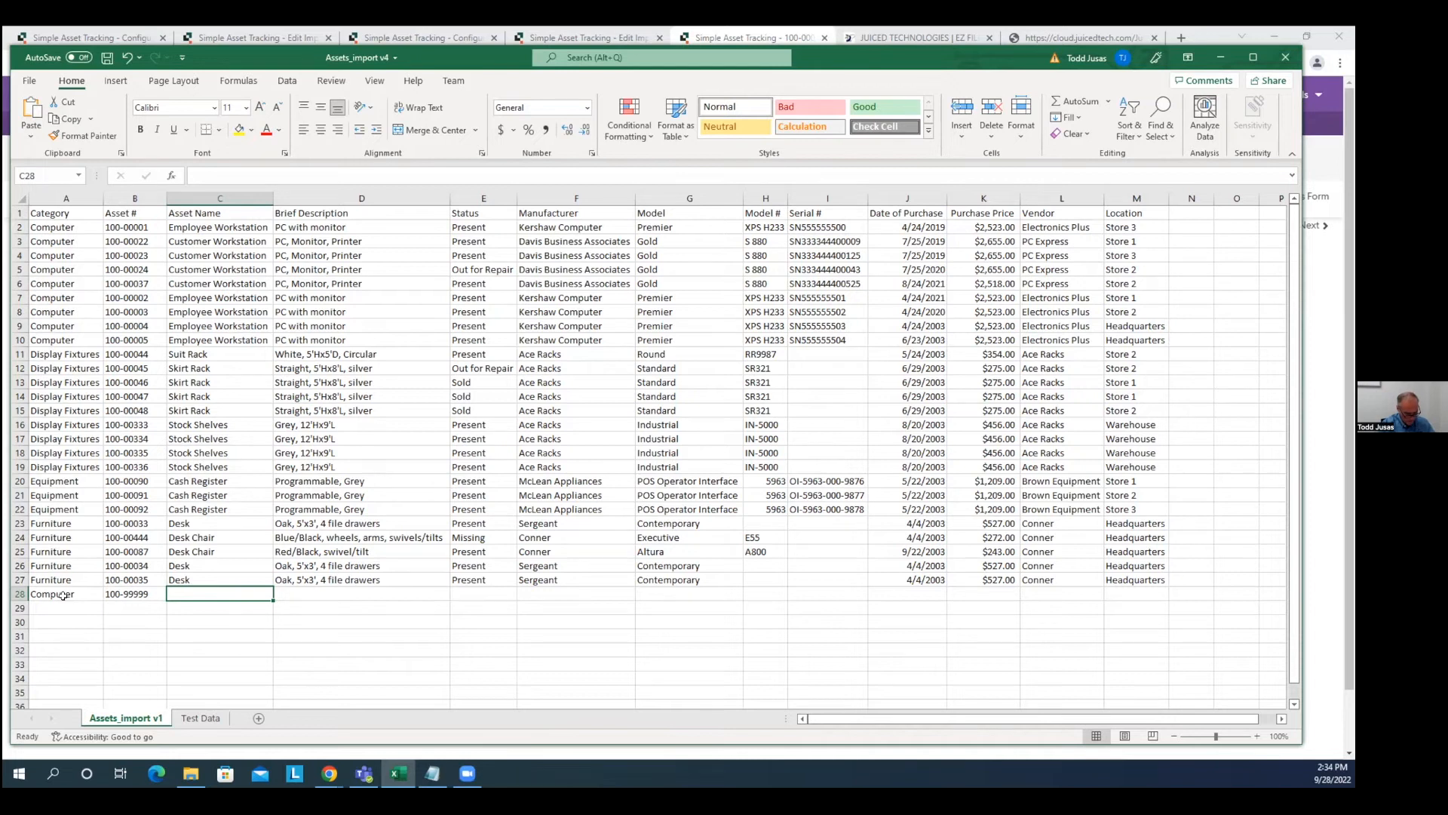
{"action": "type", "text": "Em"}
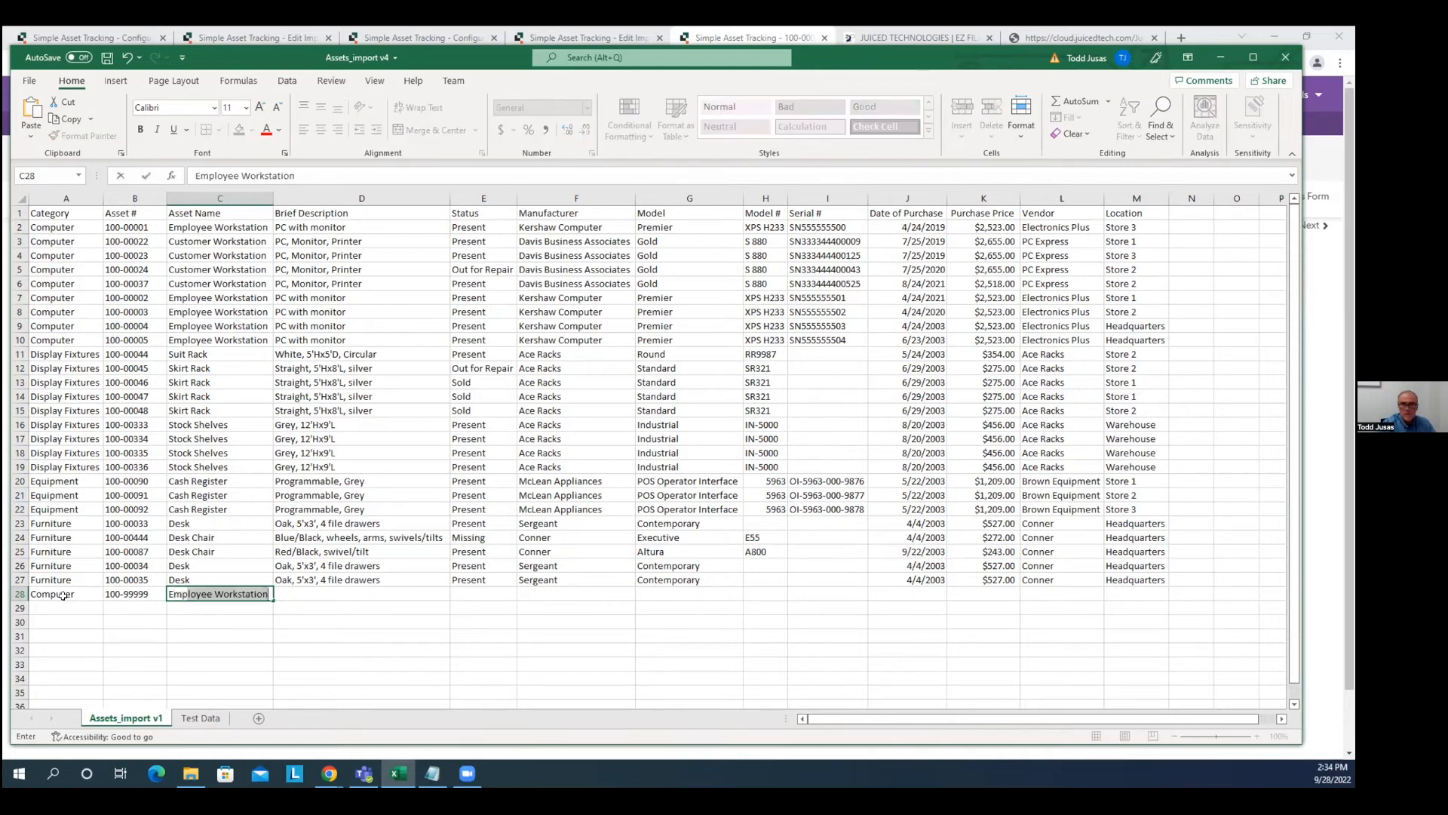
{"action": "key", "text": "BackSpace"}
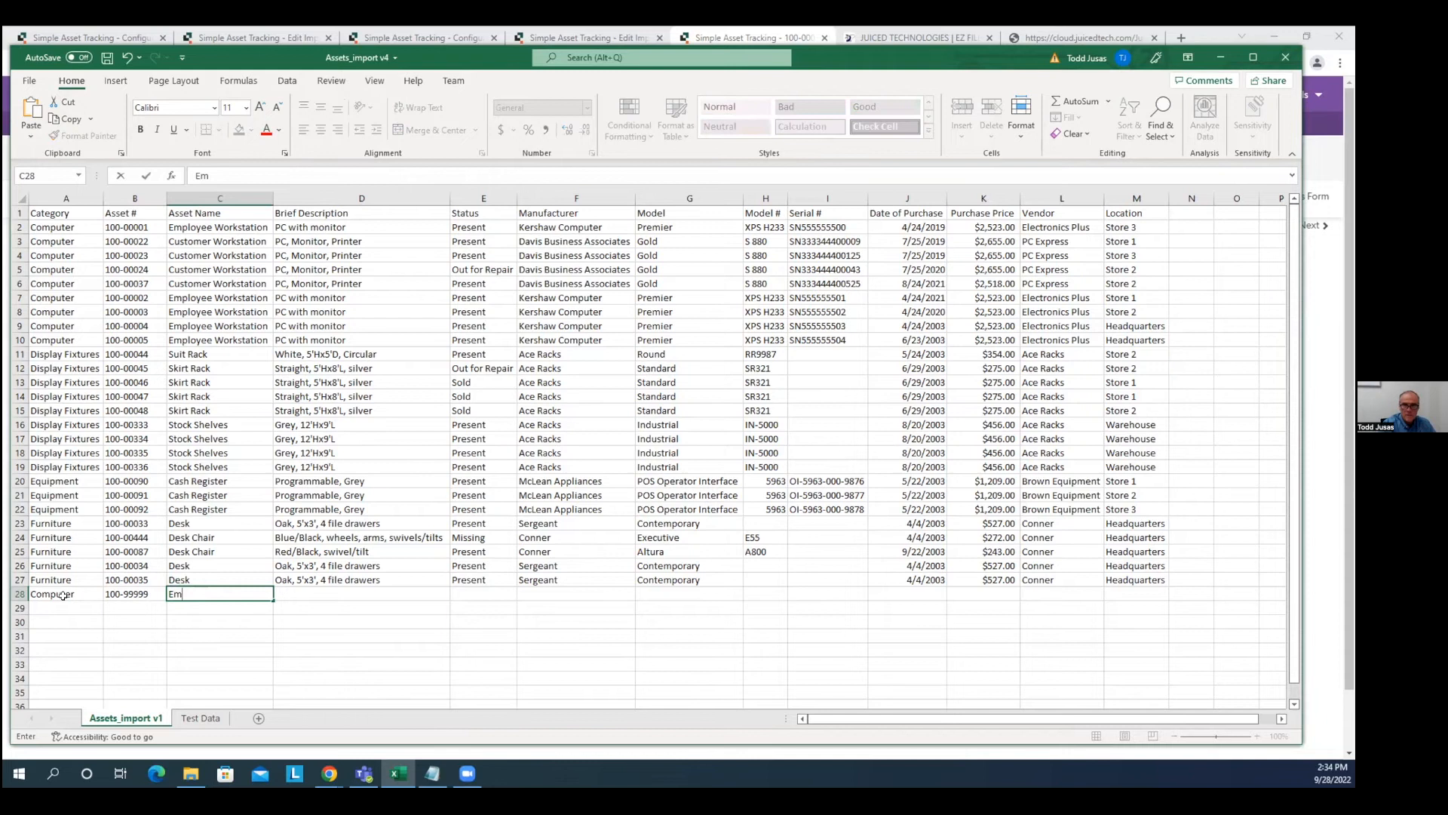
{"action": "type", "text": "ployee Workstation"}
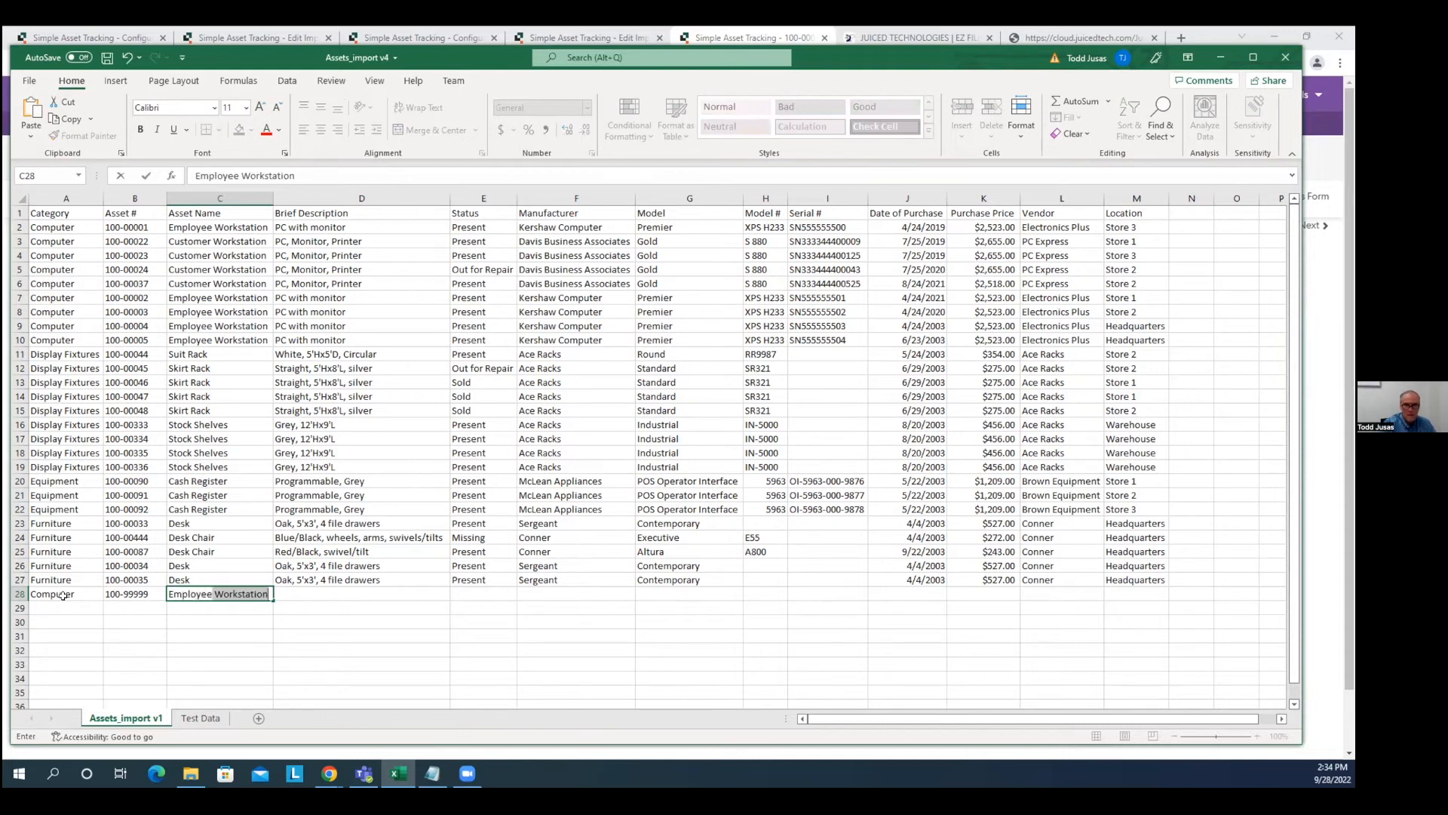
{"action": "key", "text": "Tab"}
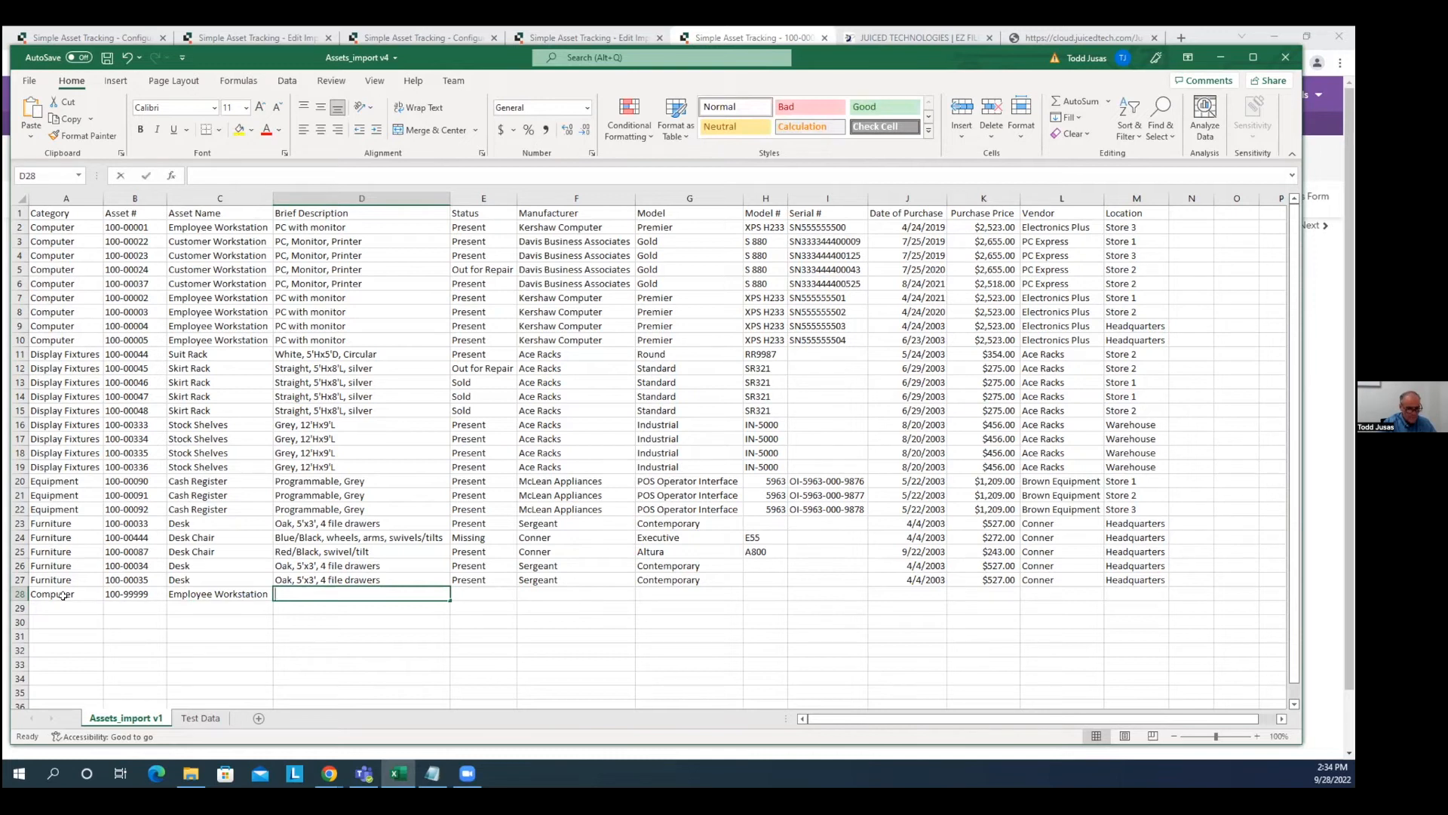
{"action": "type", "text": "PC with"}
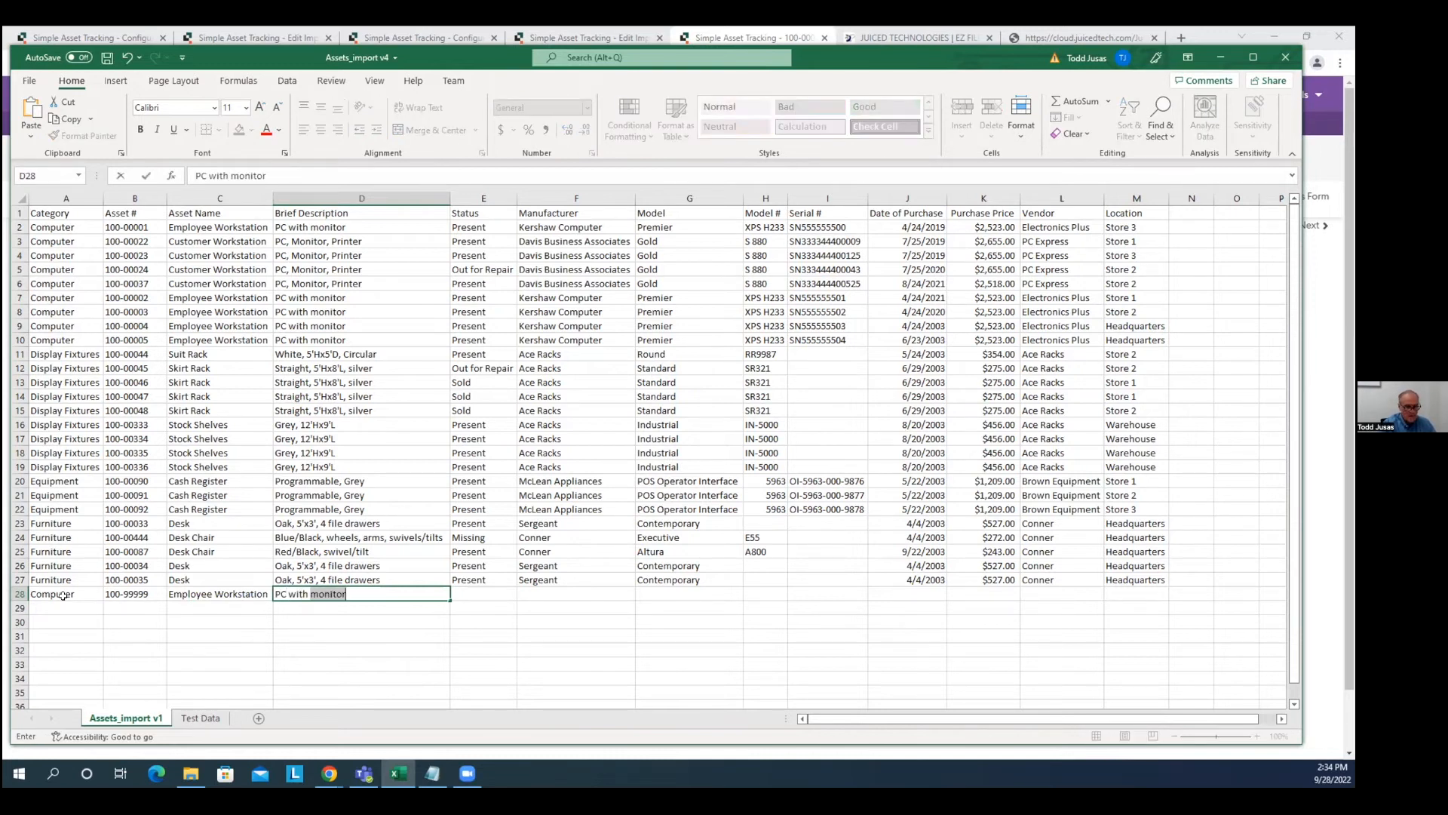
{"action": "key", "text": "Tab"}
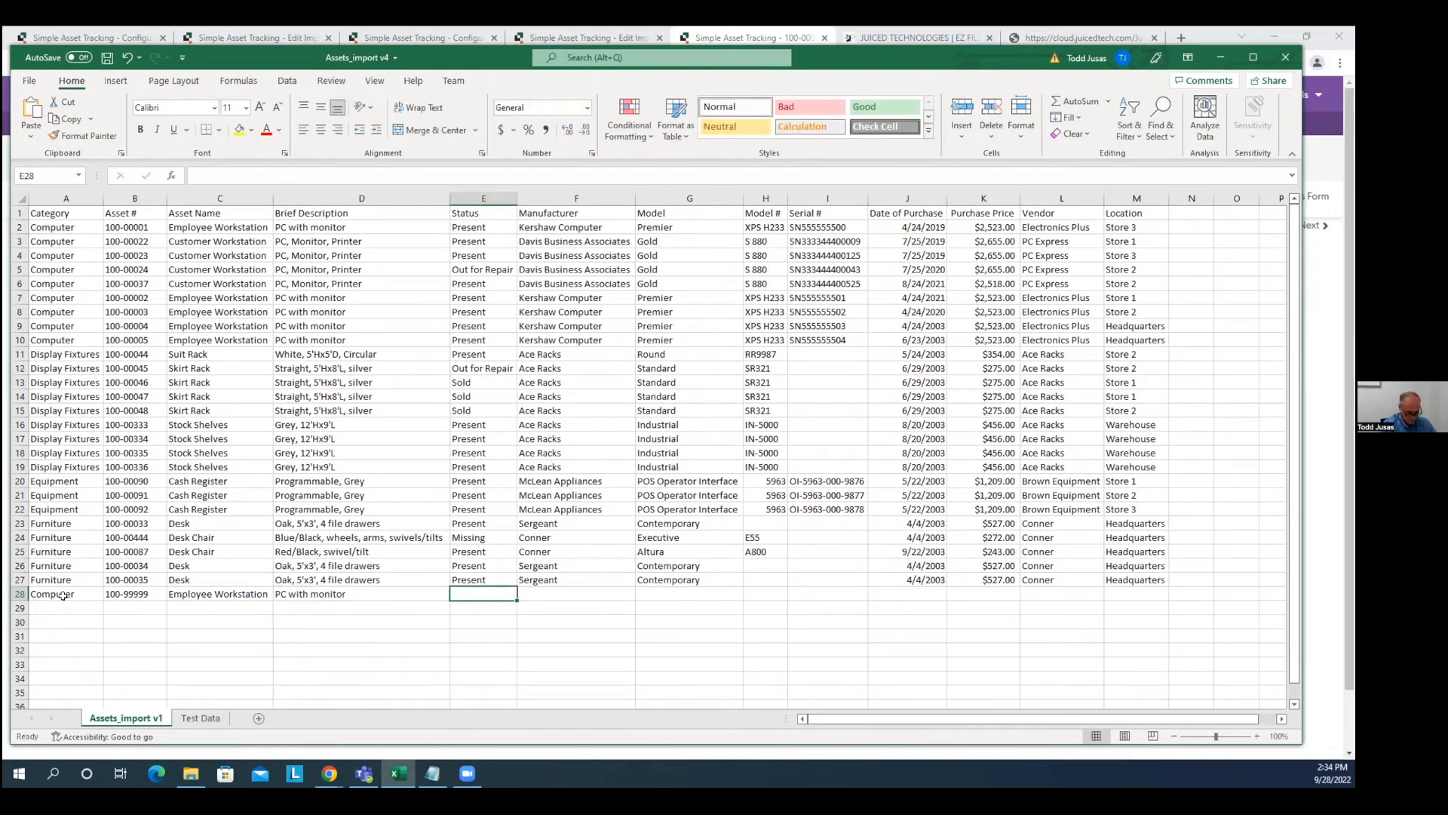
{"action": "type", "text": "Present"}
{"action": "key", "text": "Tab"}
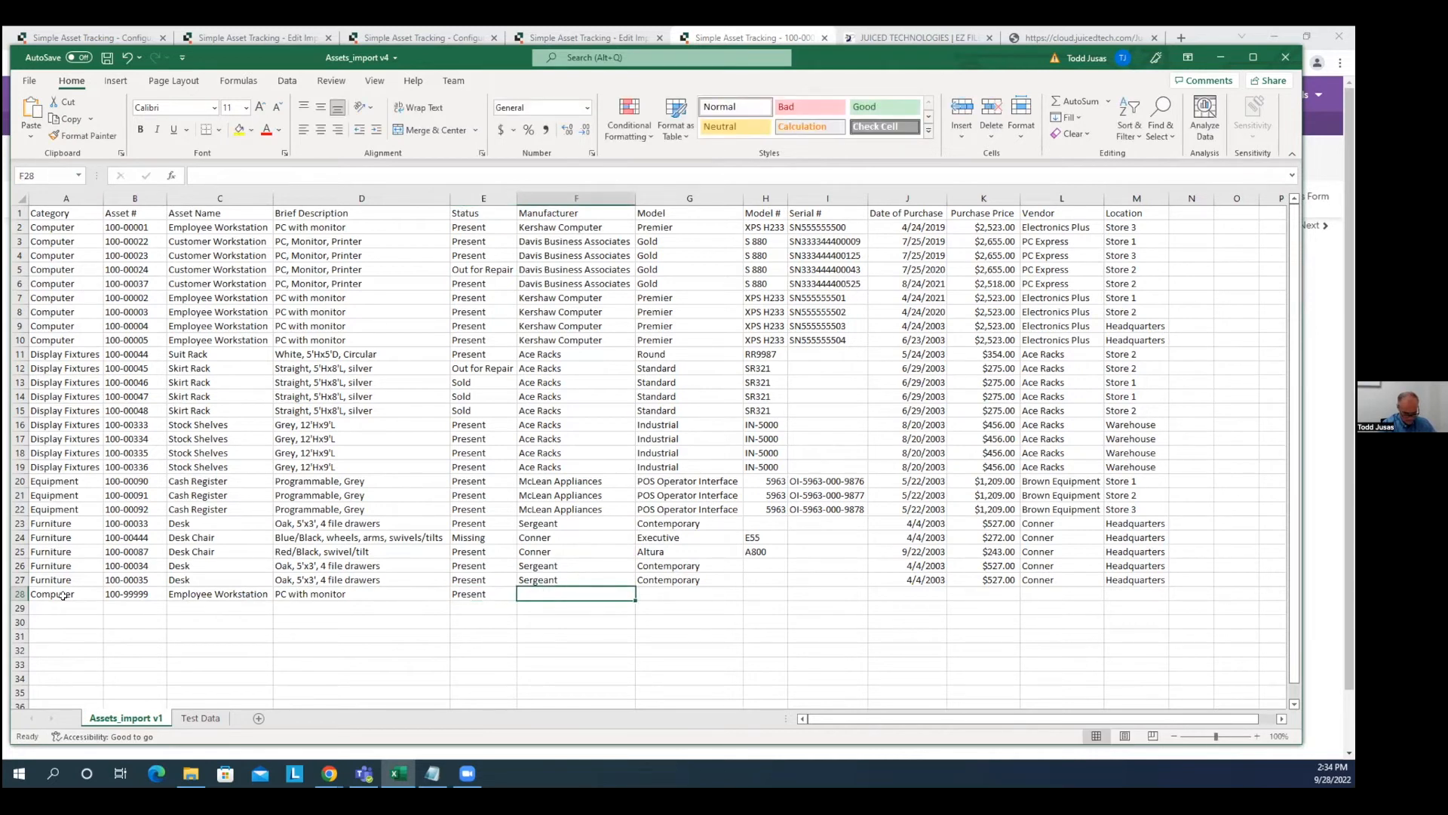
Finish row 28 with HP, Spectre, 12345, SN777878, 8/1/2022, $2,300.00, CSE, Online, and save.
{"action": "type", "text": "Hew"}
{"action": "key", "text": "BackSpace"}
{"action": "key", "text": "BackSpace"}
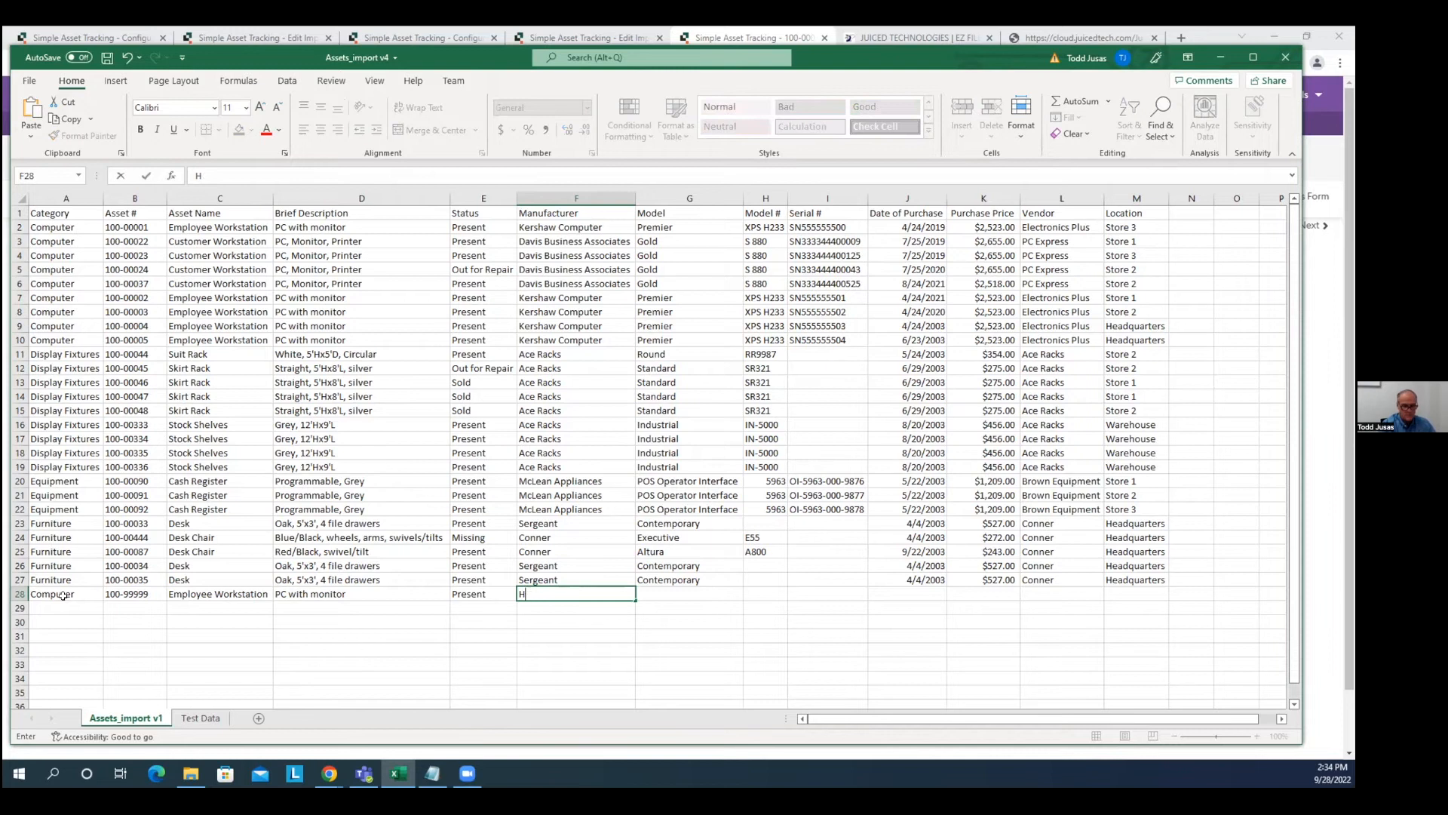
{"action": "key", "text": "Tab"}
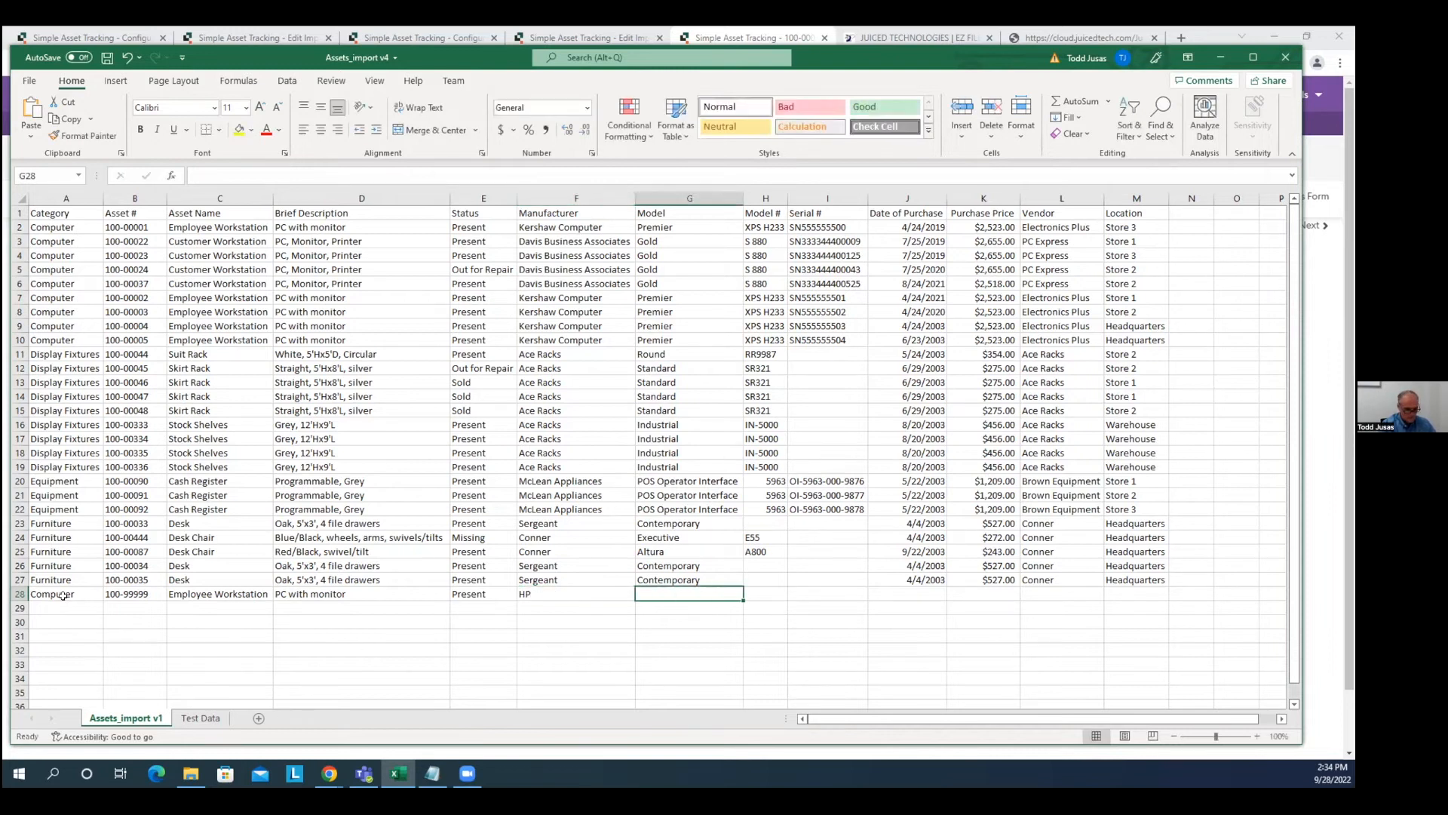
{"action": "type", "text": "Spectre"}
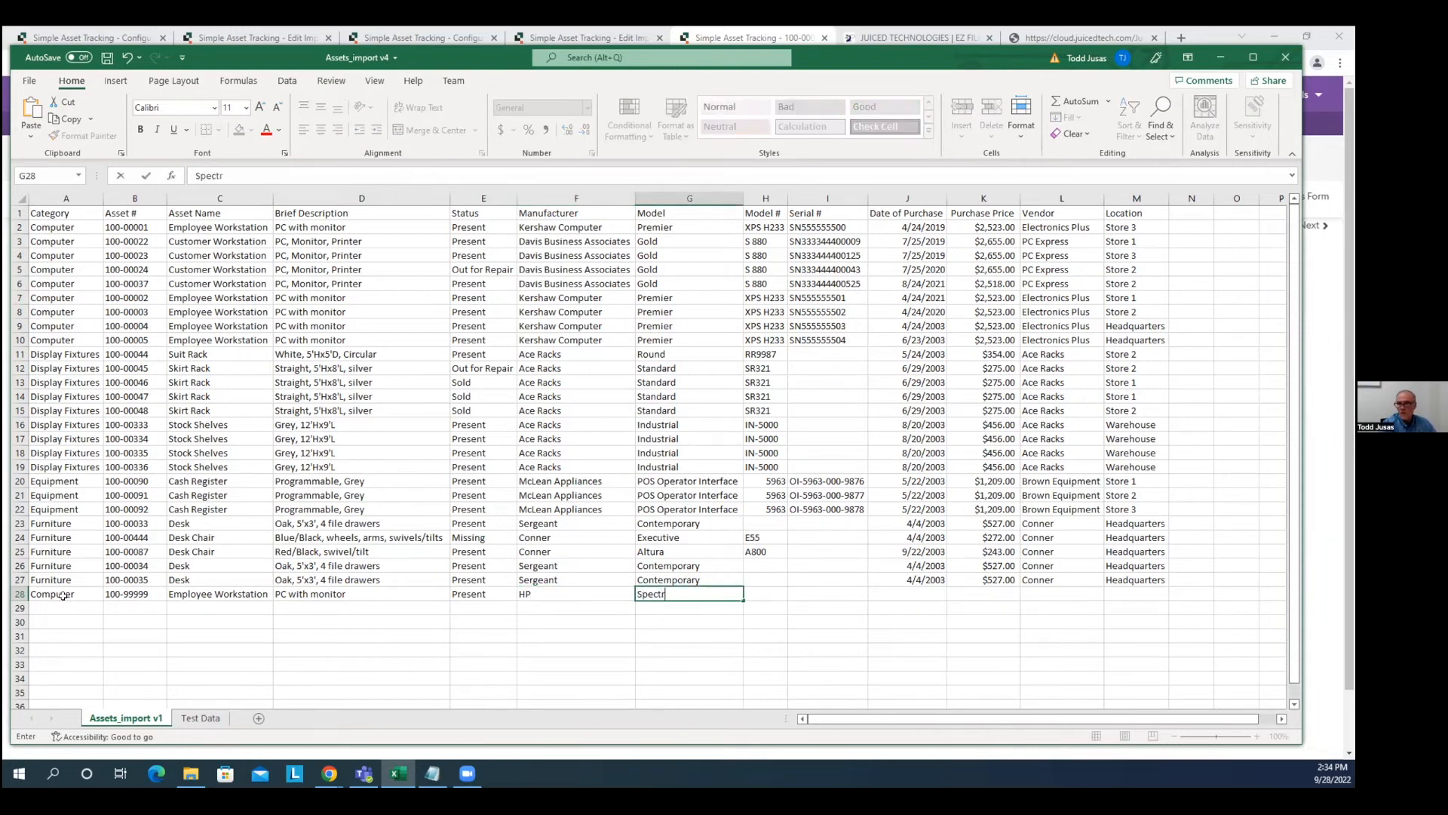
{"action": "key", "text": "Tab"}
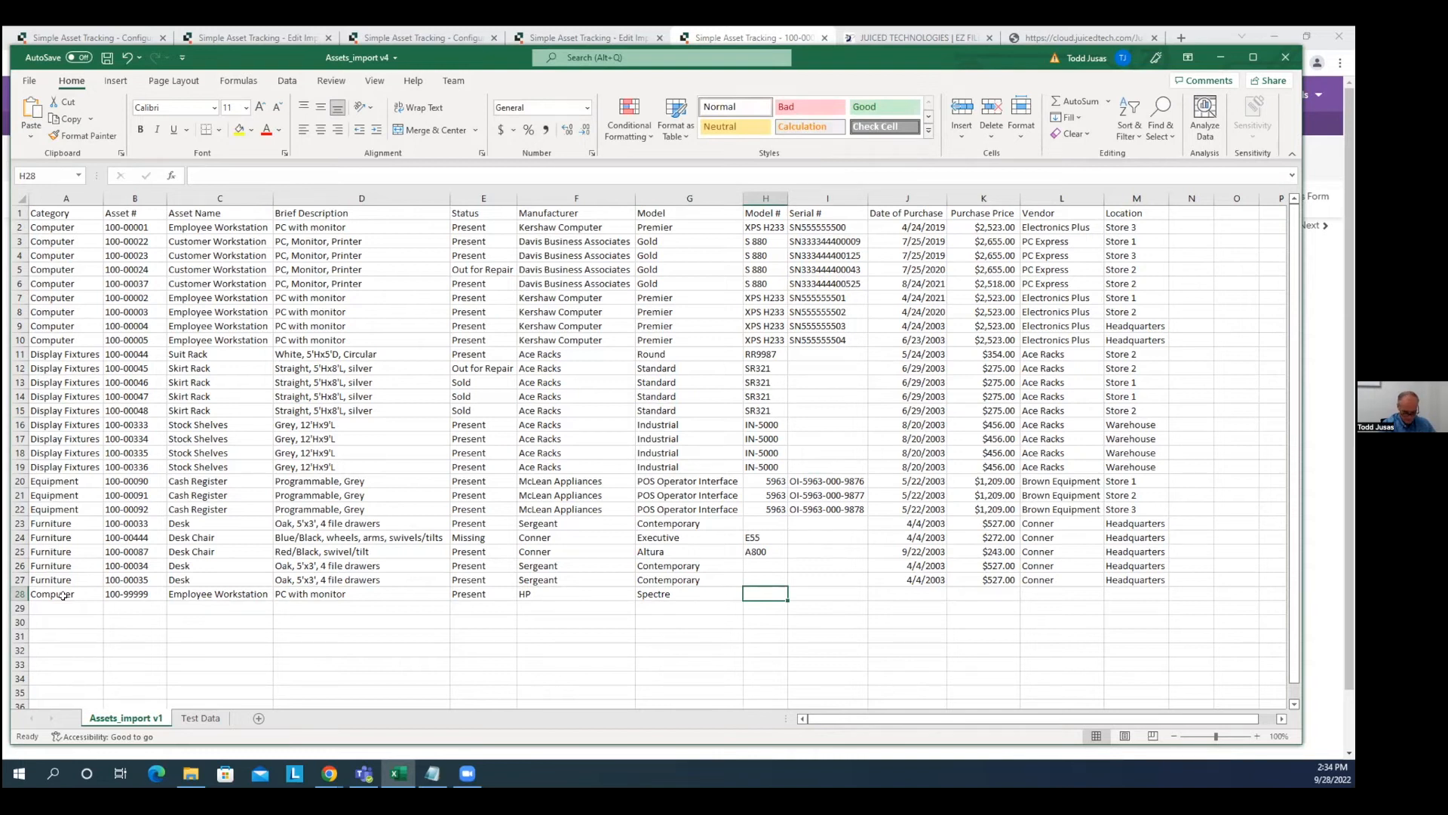
{"action": "type", "text": "12"}
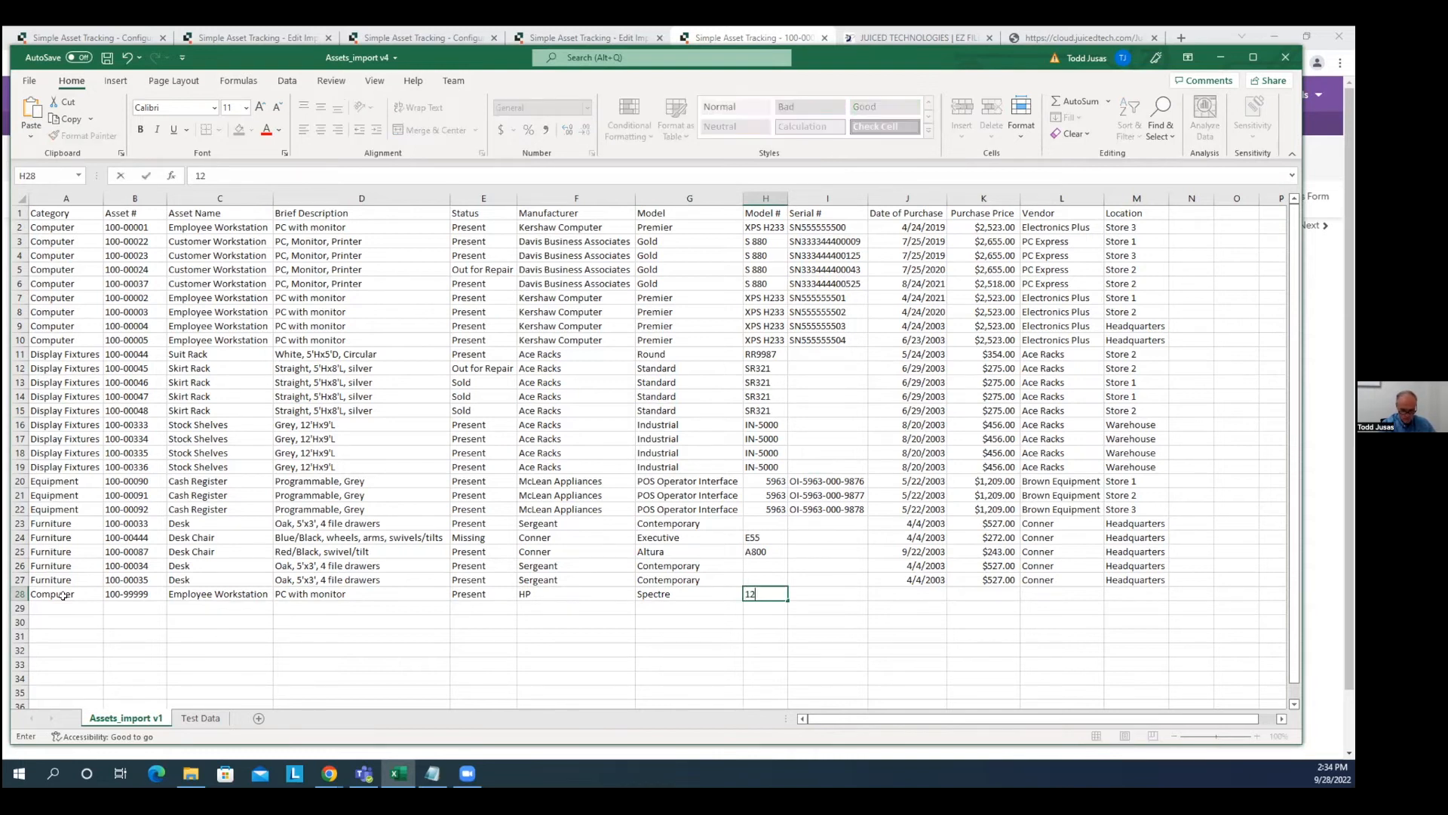
{"action": "type", "text": "345"}
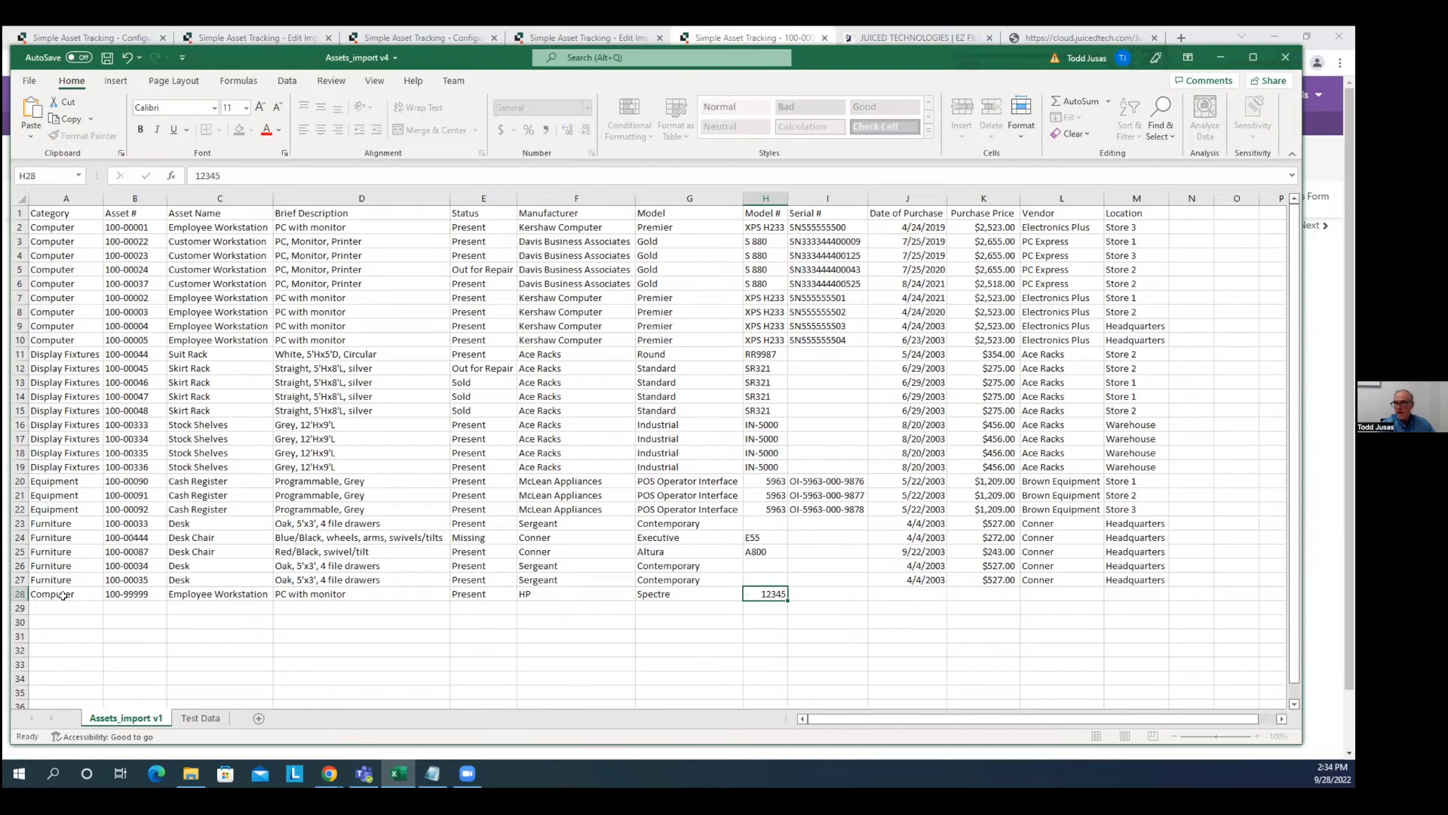
{"action": "key", "text": "Tab"}
{"action": "type", "text": "SN777878"}
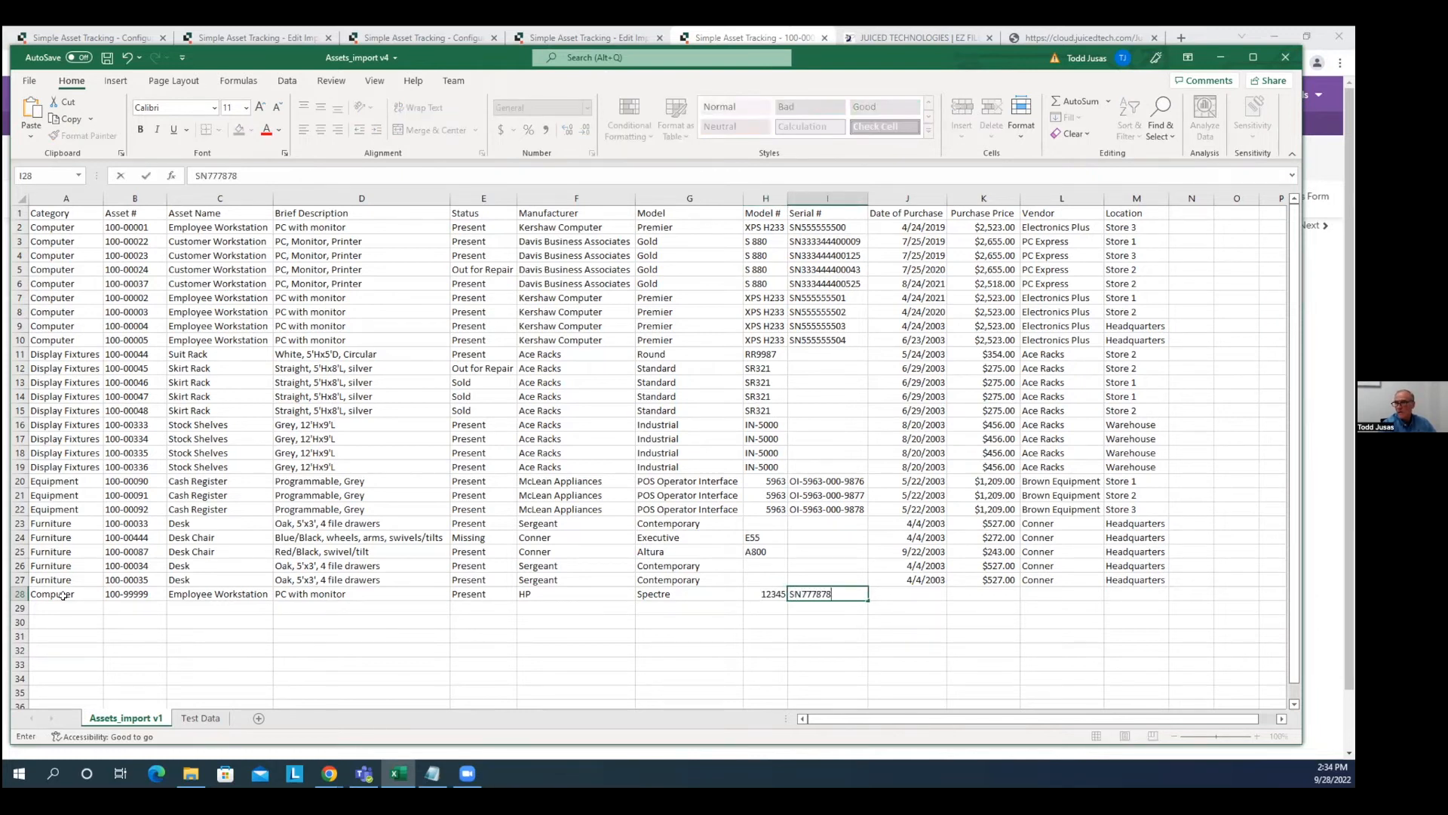
{"action": "key", "text": "Tab"}
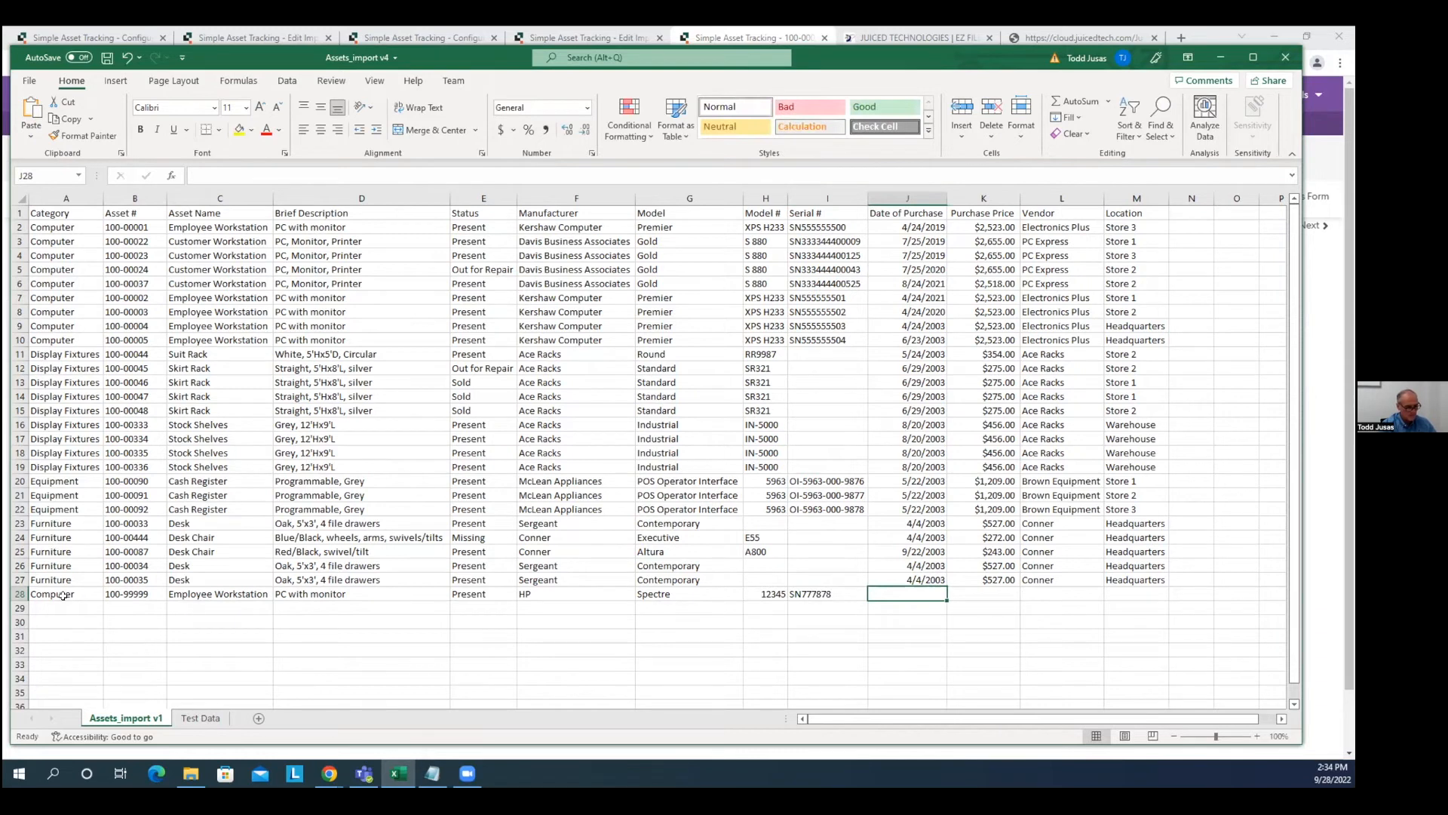
{"action": "type", "text": "8/1/2022"}
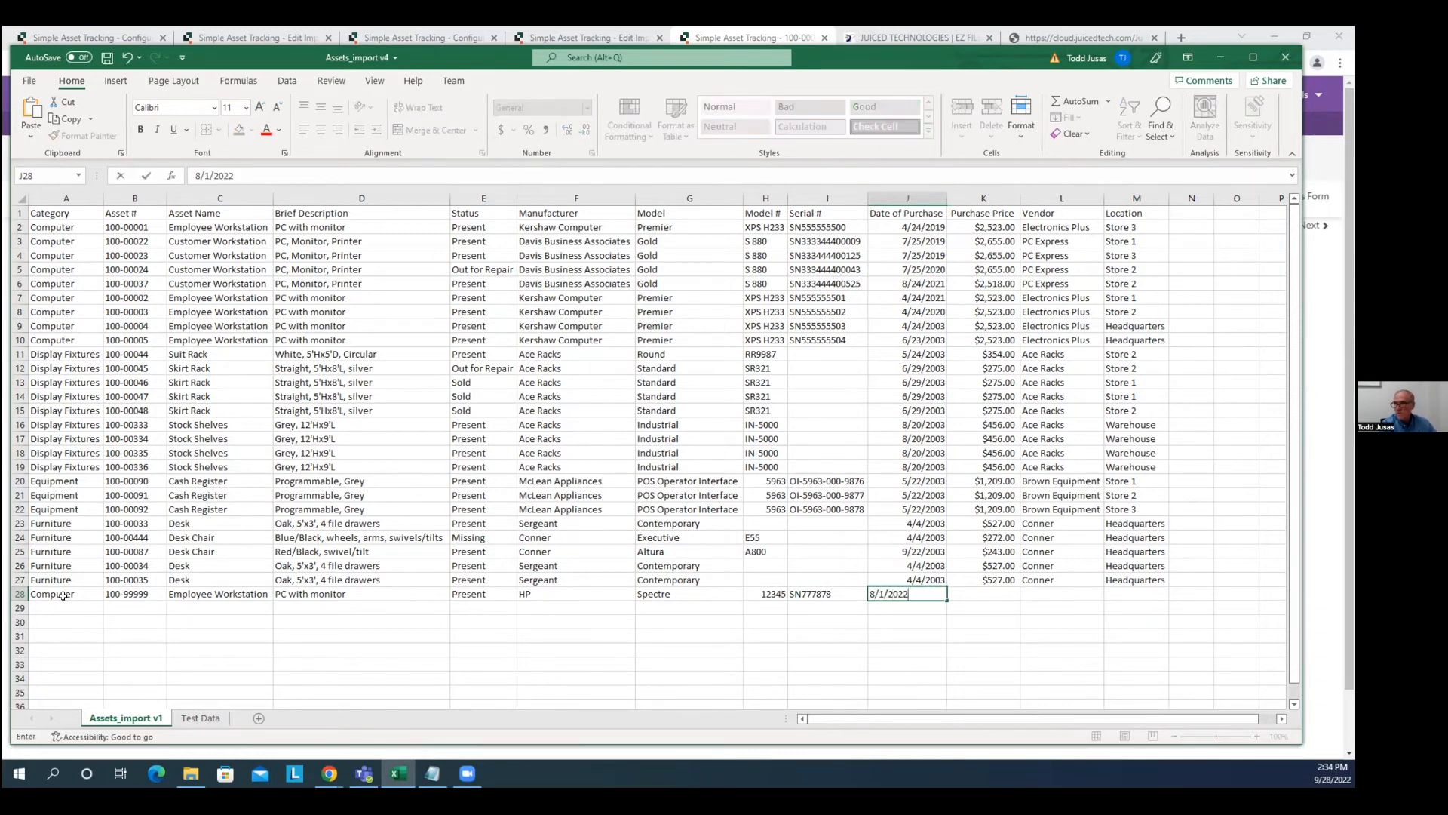
{"action": "key", "text": "Tab"}
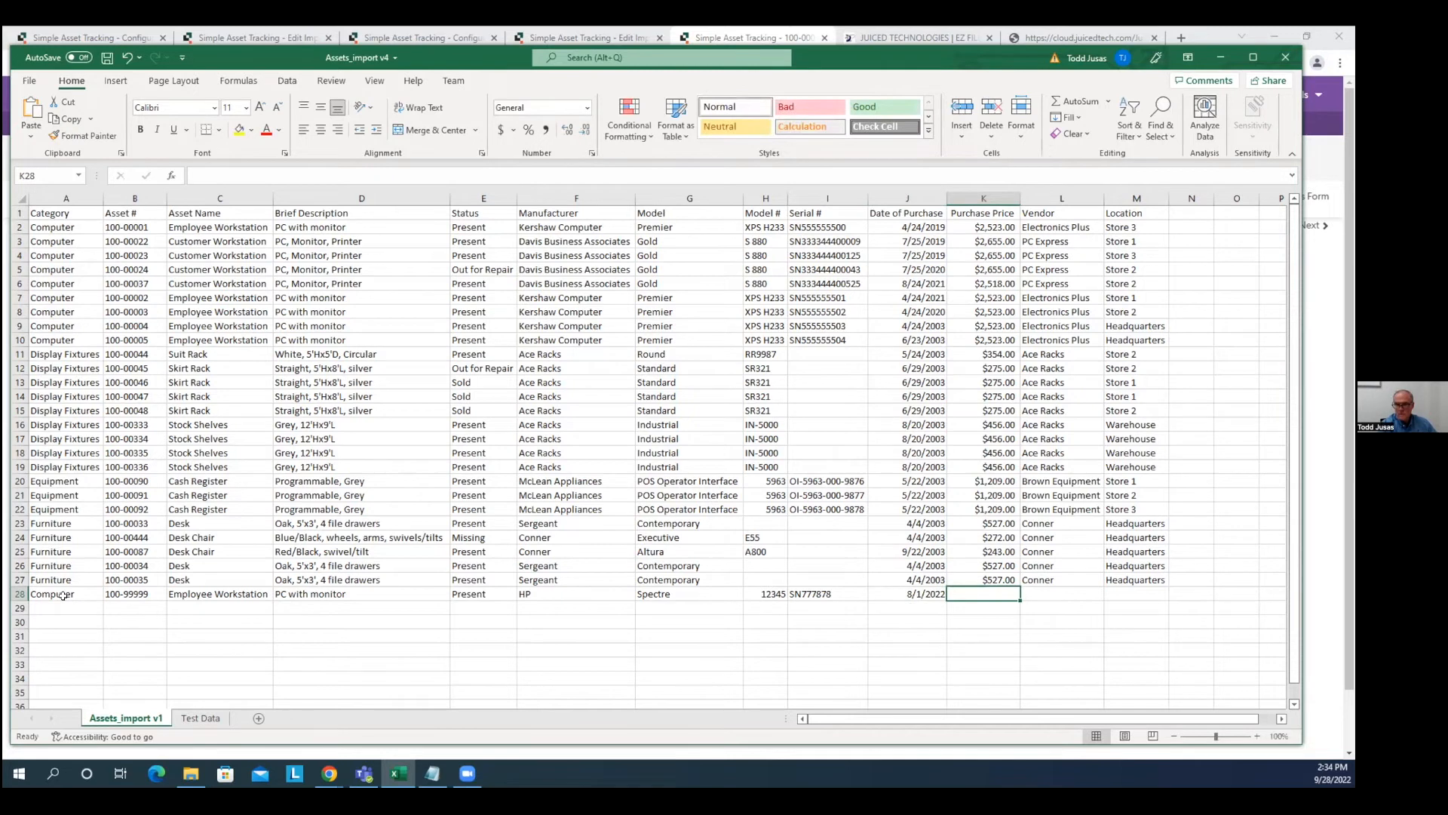
{"action": "type", "text": "2300"}
{"action": "key", "text": "Tab"}
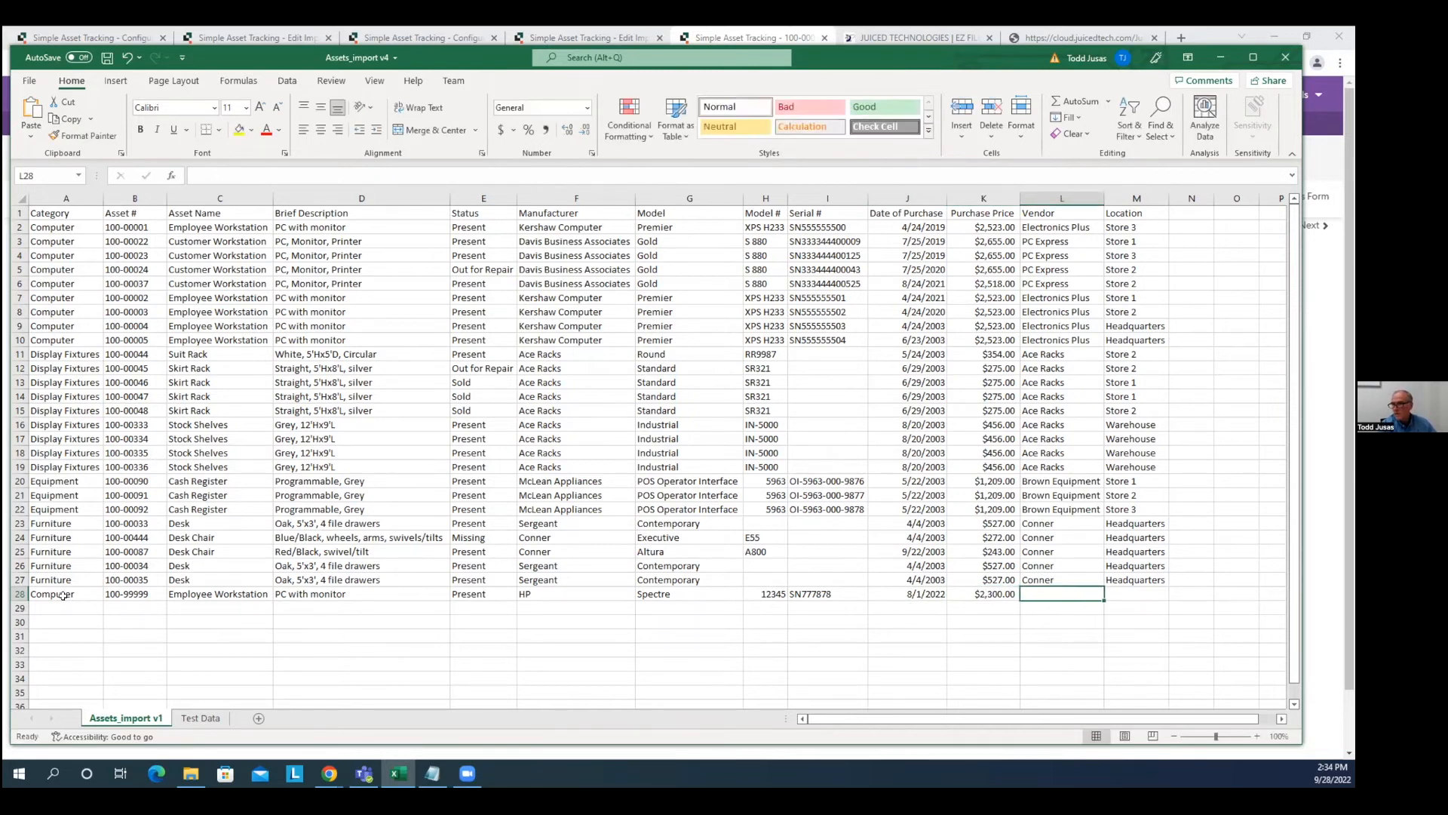
{"action": "type", "text": "CSE"}
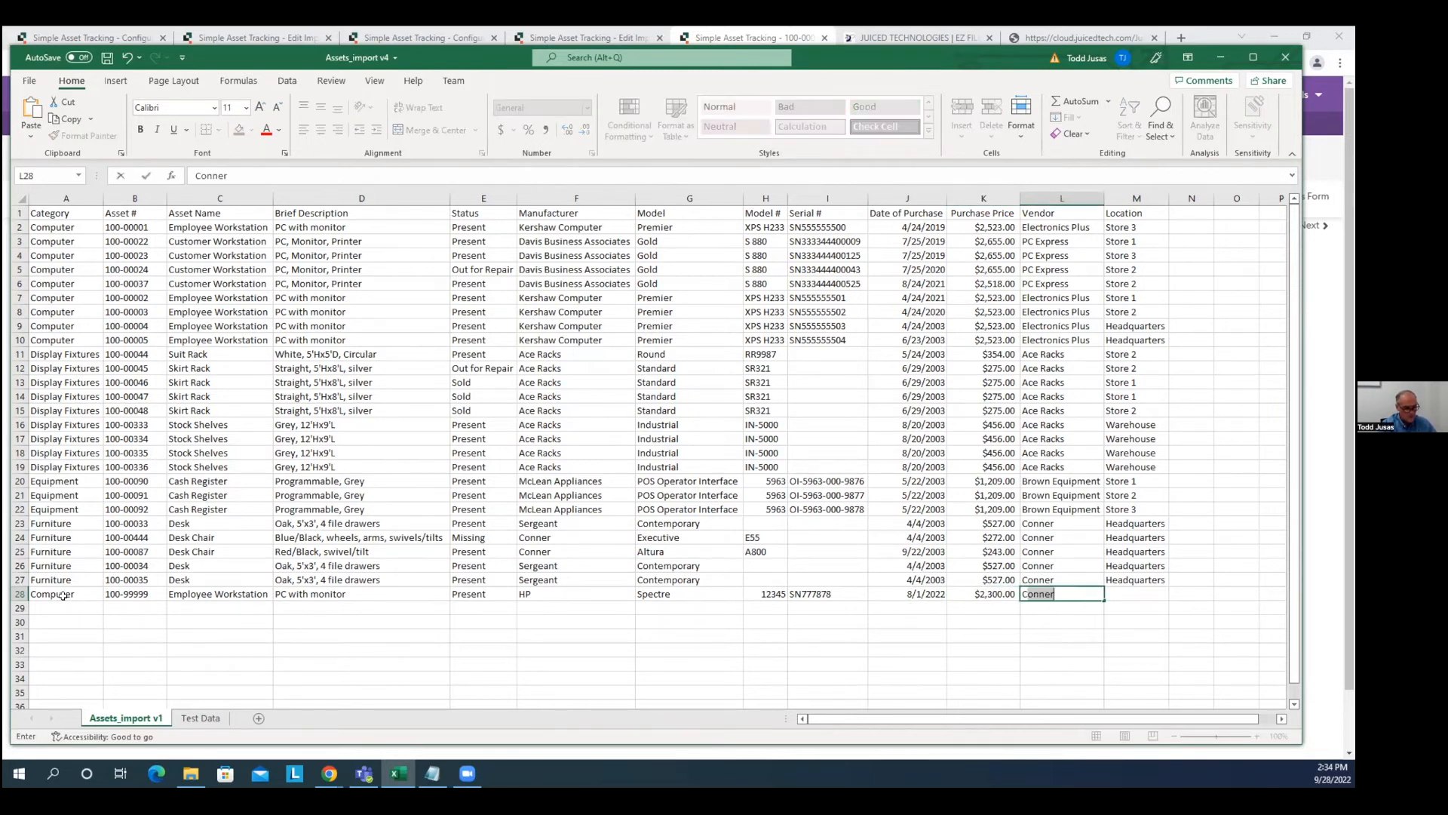
{"action": "key", "text": "Tab"}
{"action": "type", "text": "Online"}
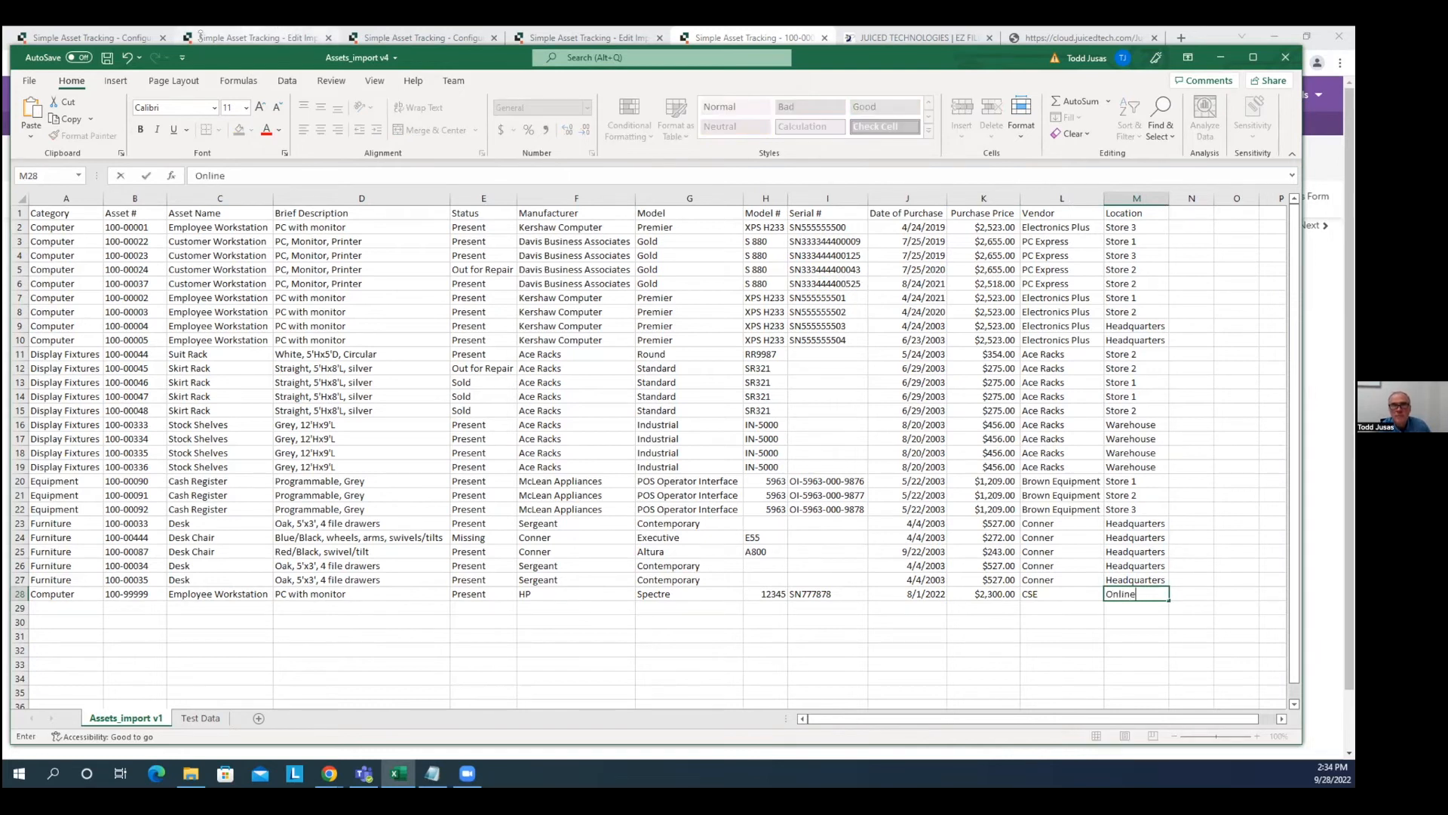
{"action": "key", "text": "ctrl+s"}
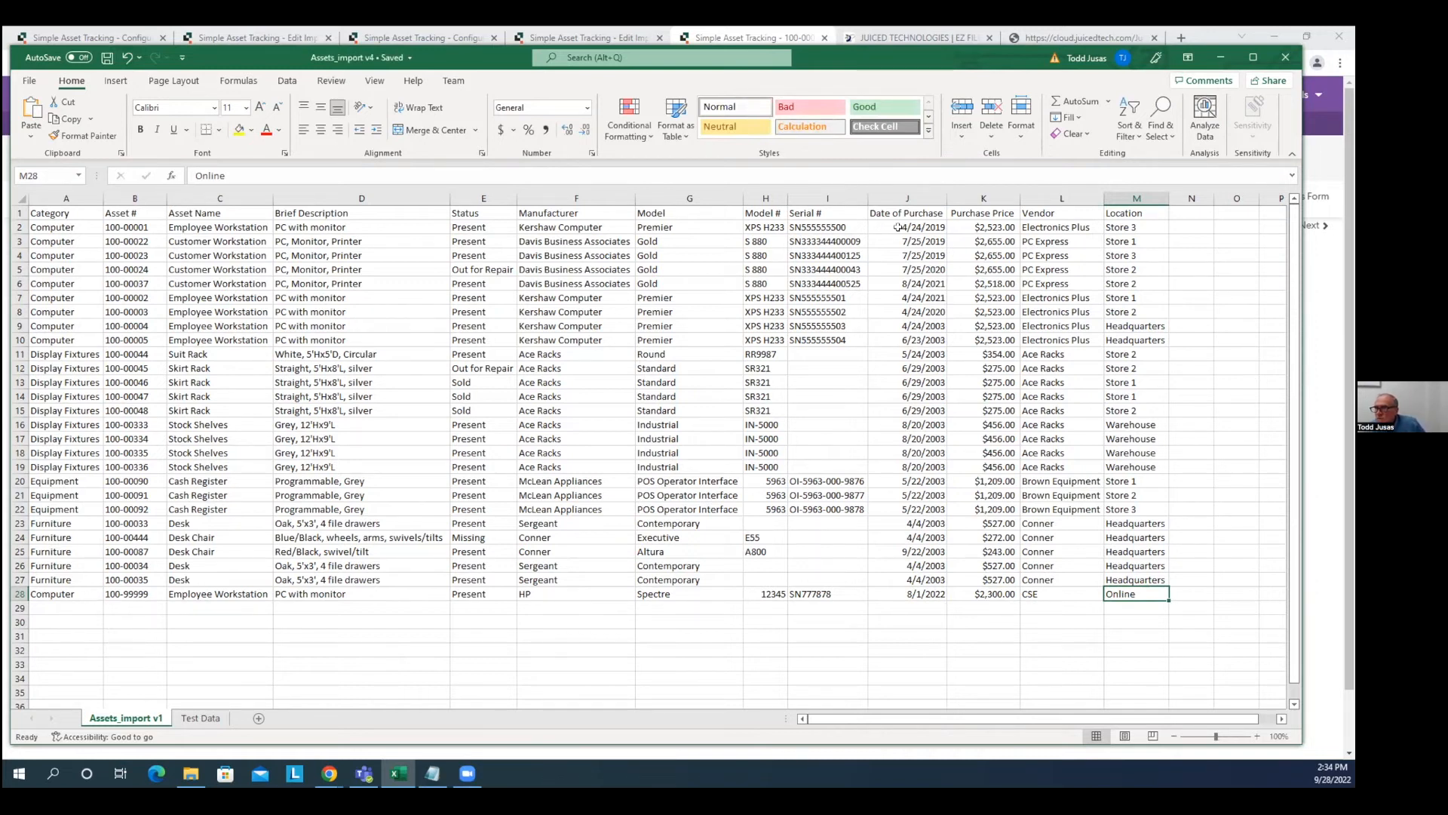
{"action": "left_click", "coordinate": [913, 226]}
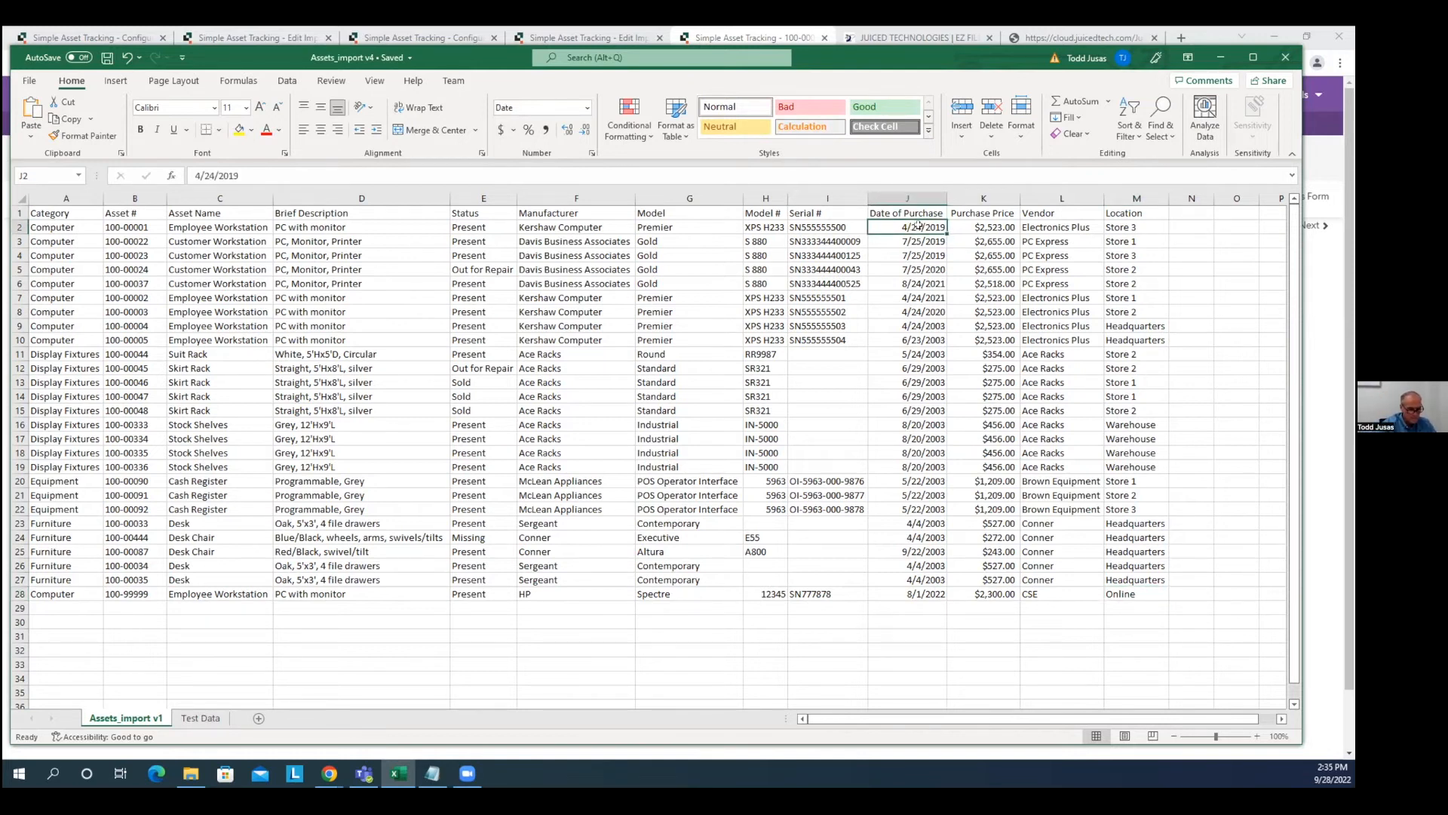
Enter 9/28/2022 in J2 and fill the daily date series down to J27.
{"action": "type", "text": "9/28"}
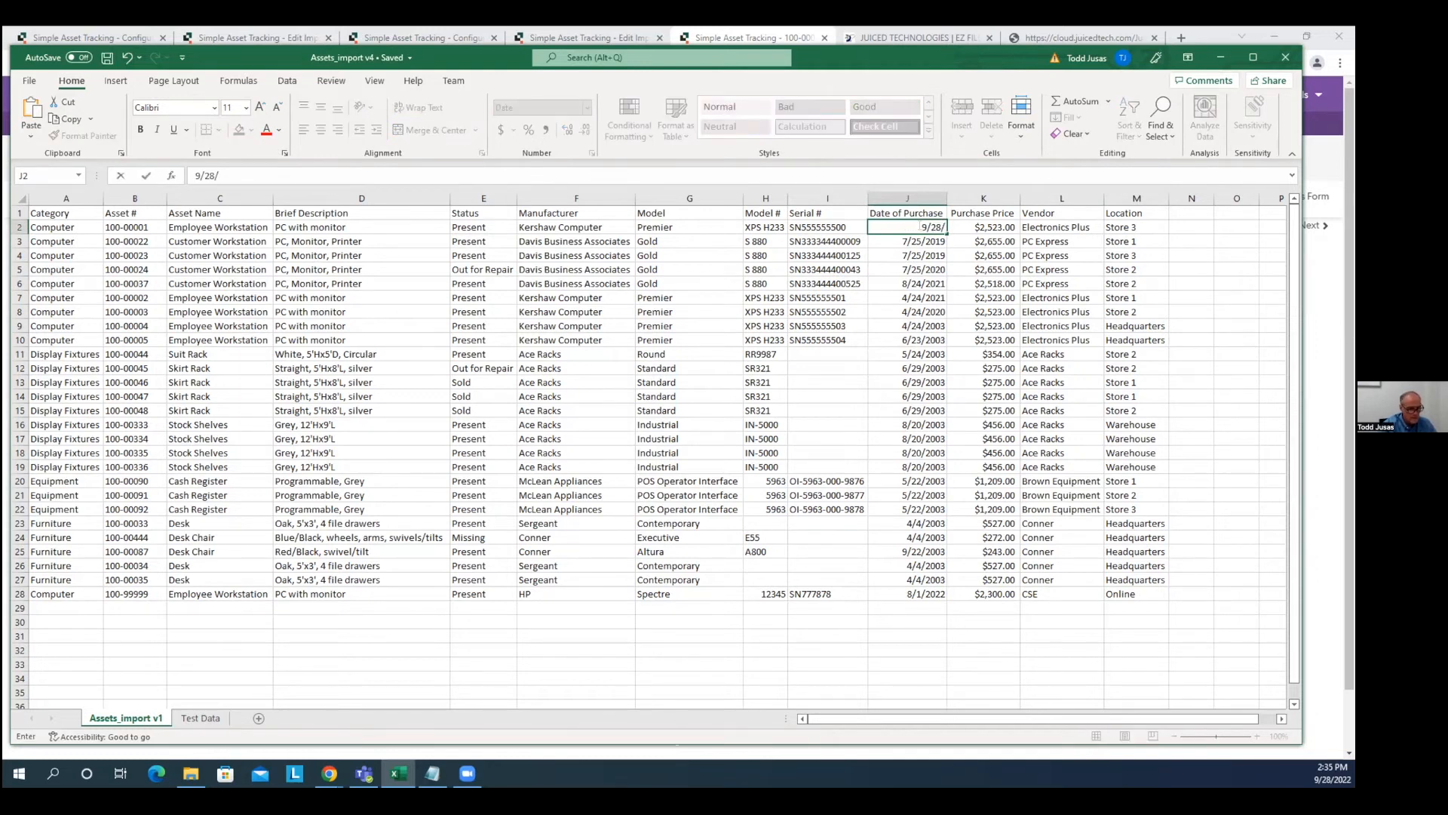
{"action": "type", "text": "/2022"}
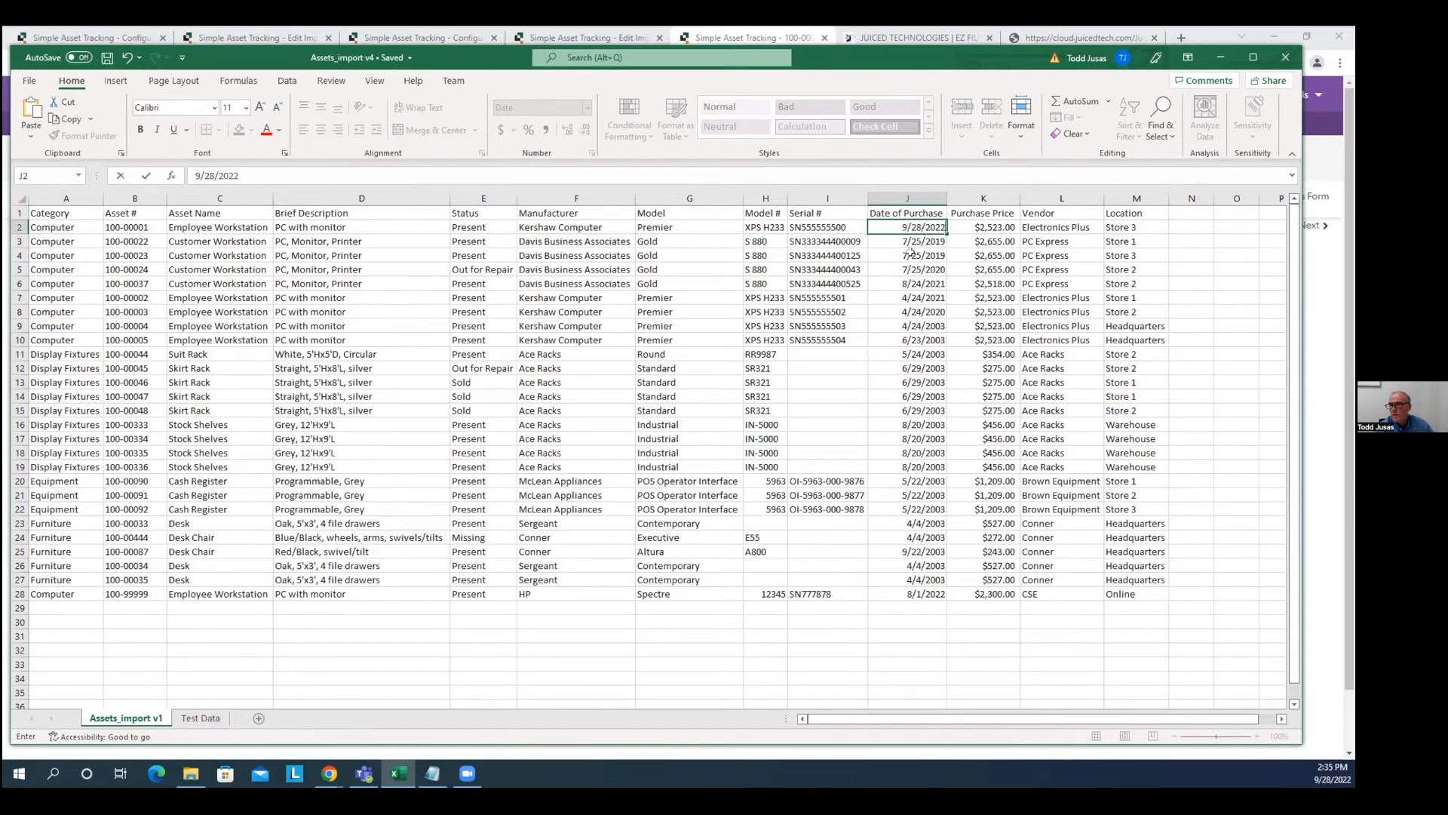
{"action": "key", "text": "Return"}
{"action": "left_click", "coordinate": [932, 227]}
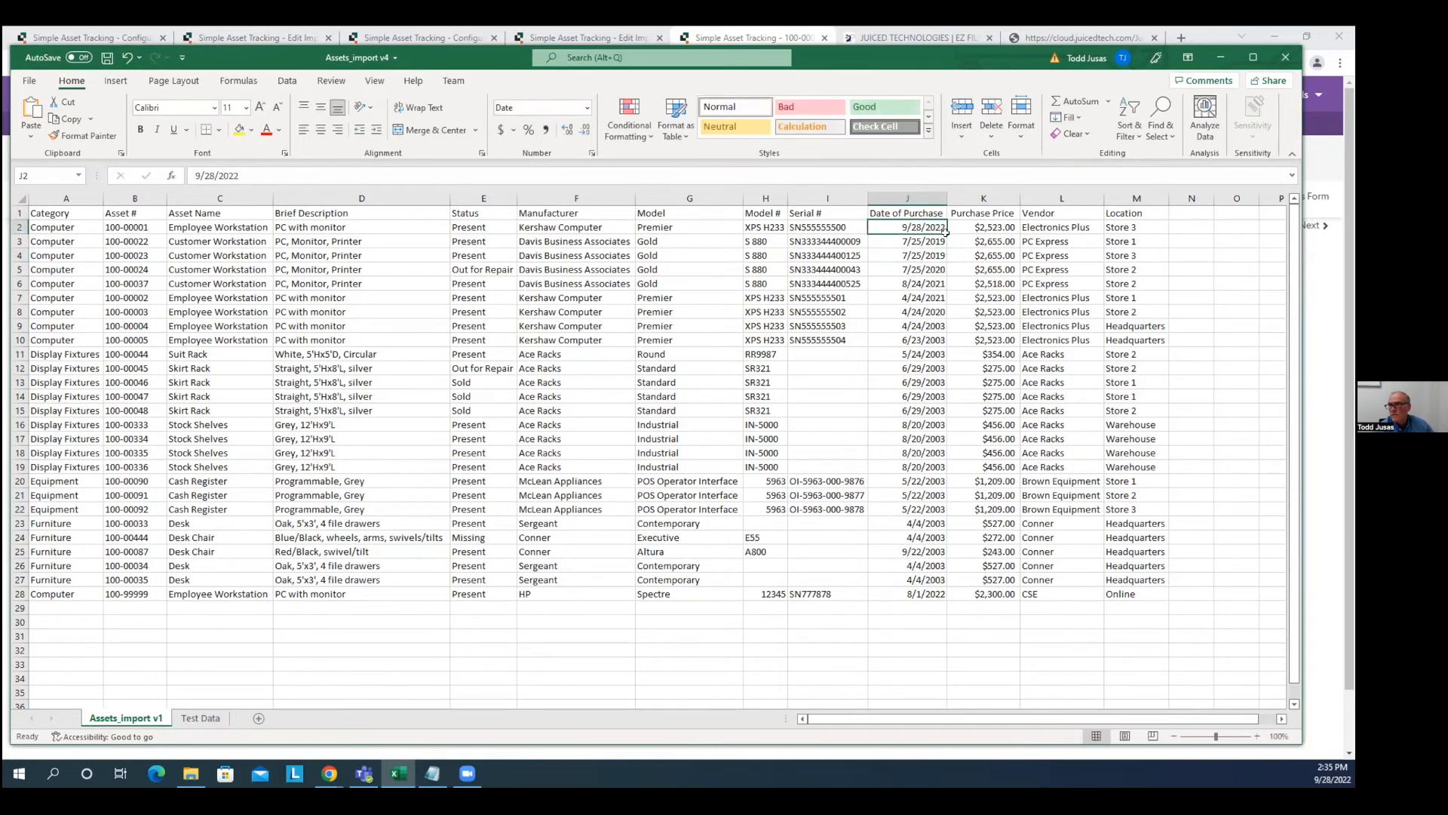
{"action": "key", "text": "Up"}
{"action": "left_click", "coordinate": [936, 227]}
{"action": "left_click_drag", "start_coordinate": [943, 228], "coordinate": [933, 585]}
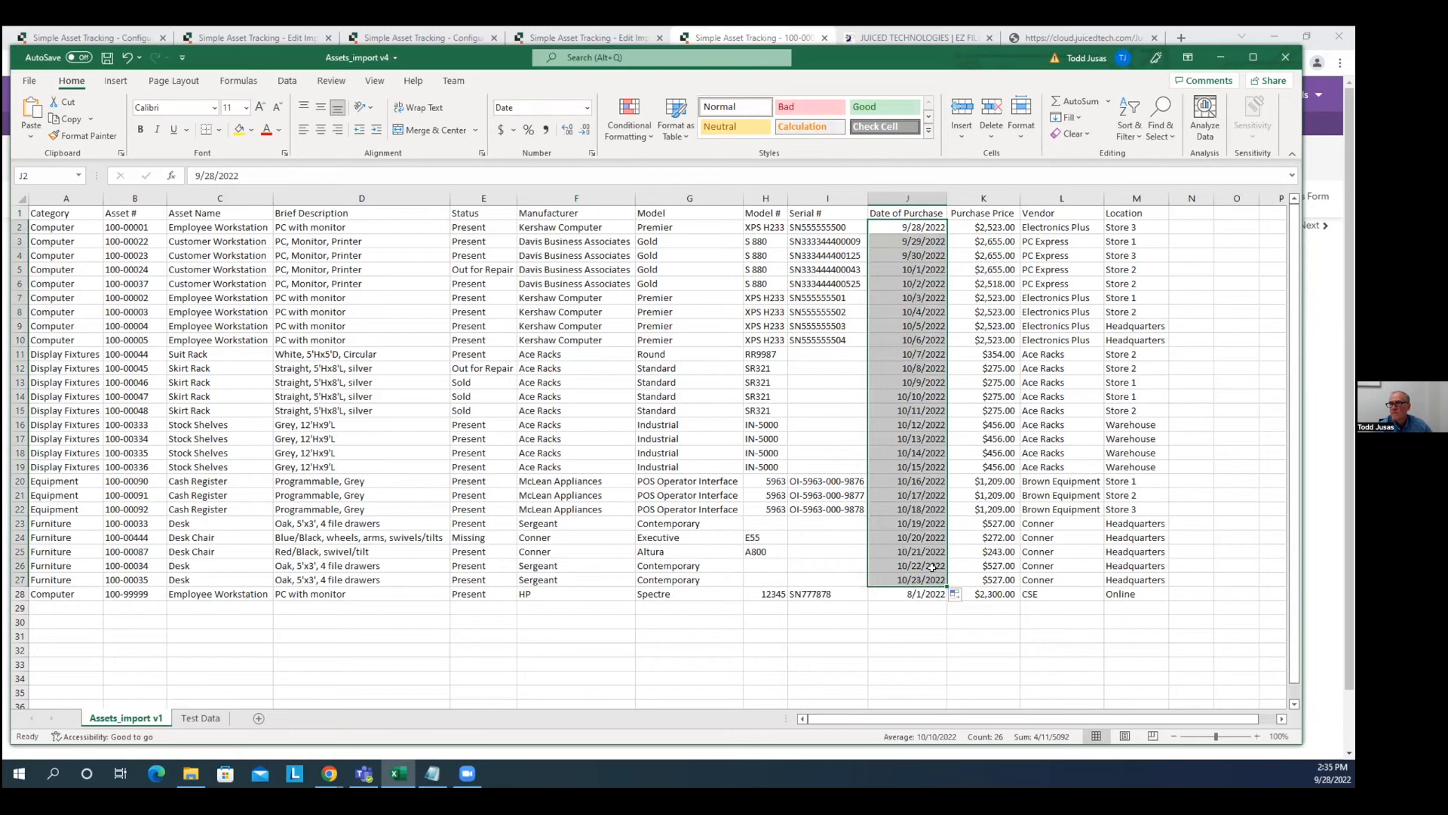
{"action": "left_click", "coordinate": [902, 277]}
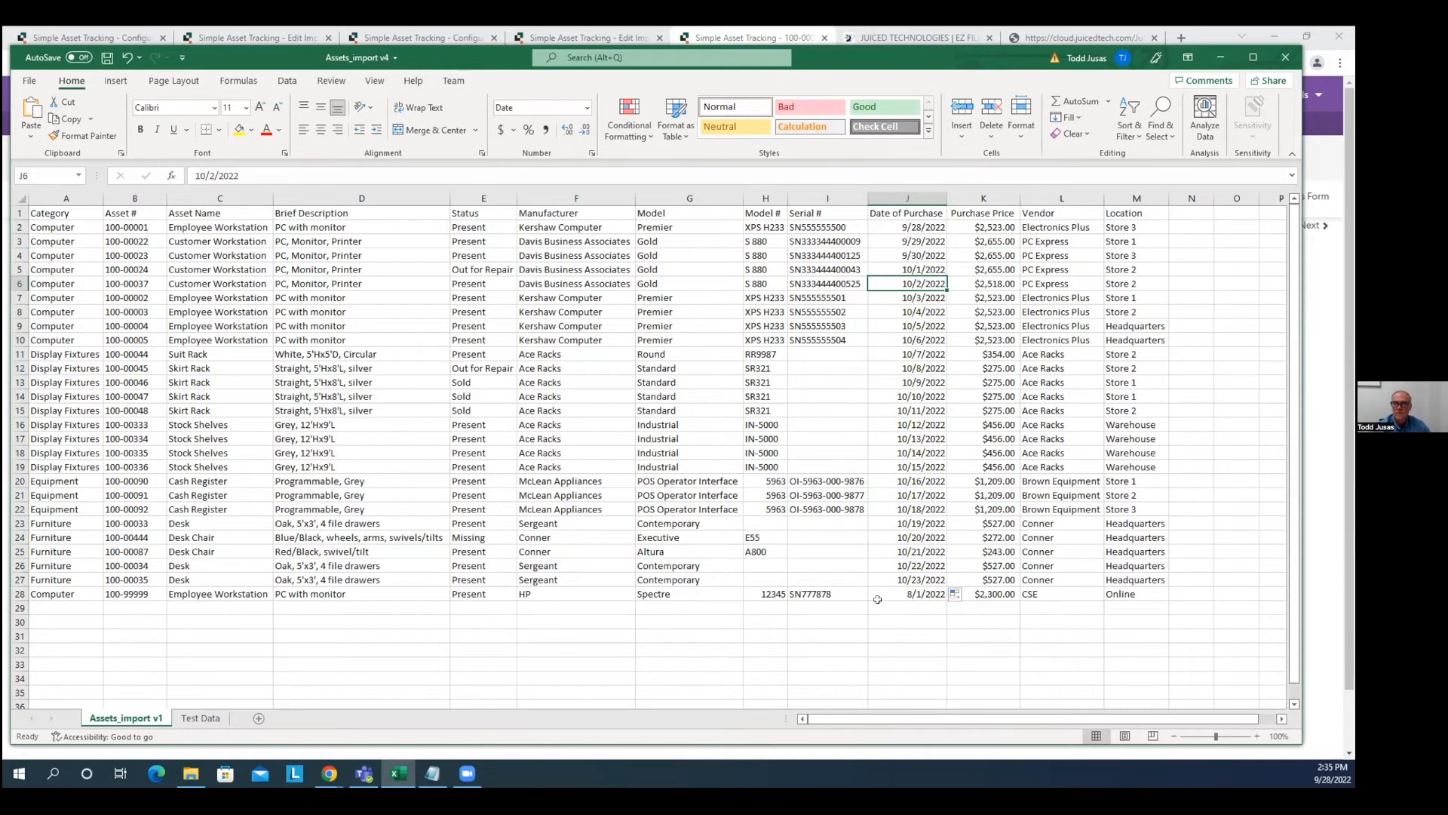
Save the workbook and move the Excel window aside to reveal Quickbase.
{"action": "left_click", "coordinate": [192, 719]}
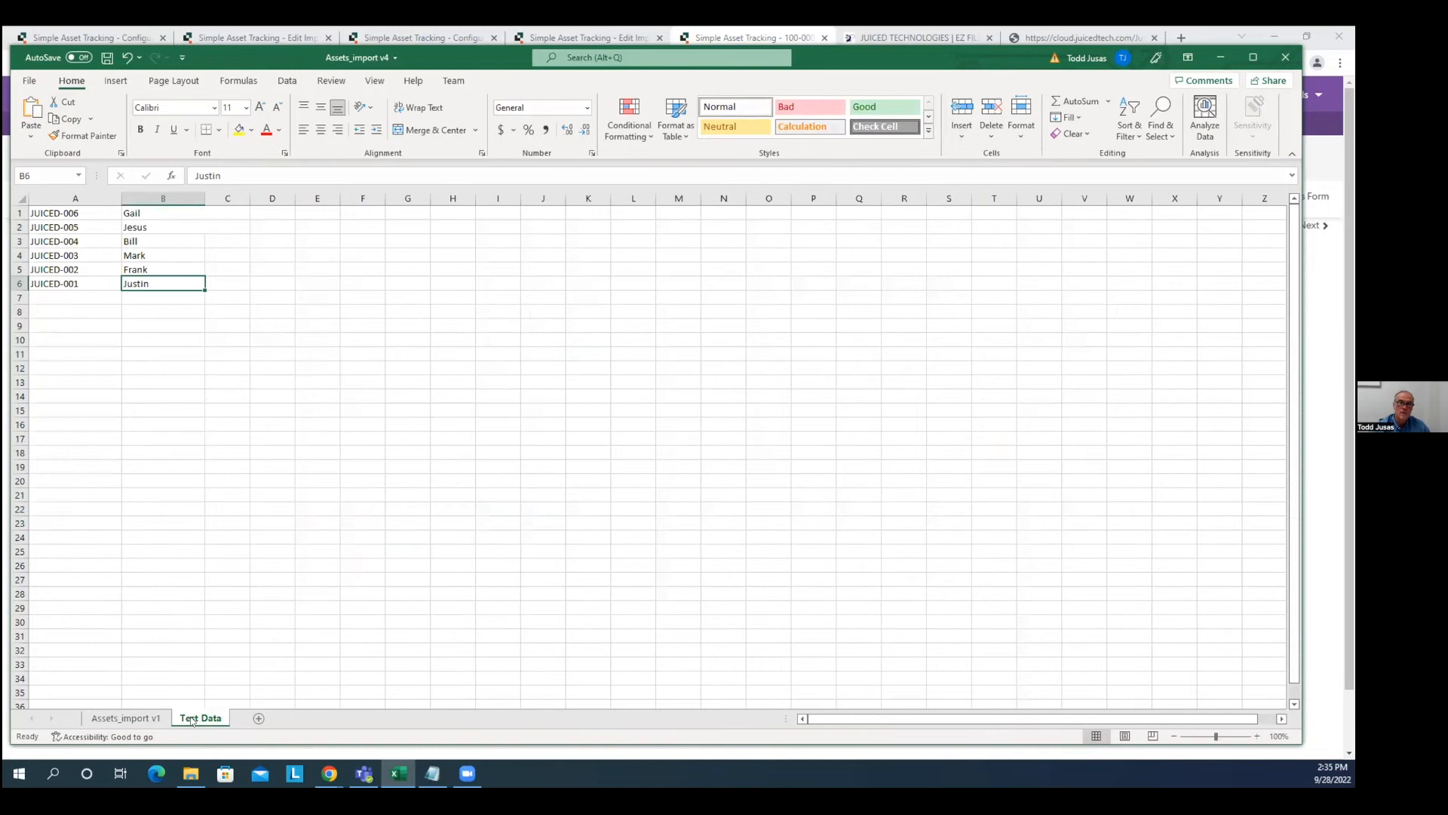
{"action": "left_click", "coordinate": [142, 720]}
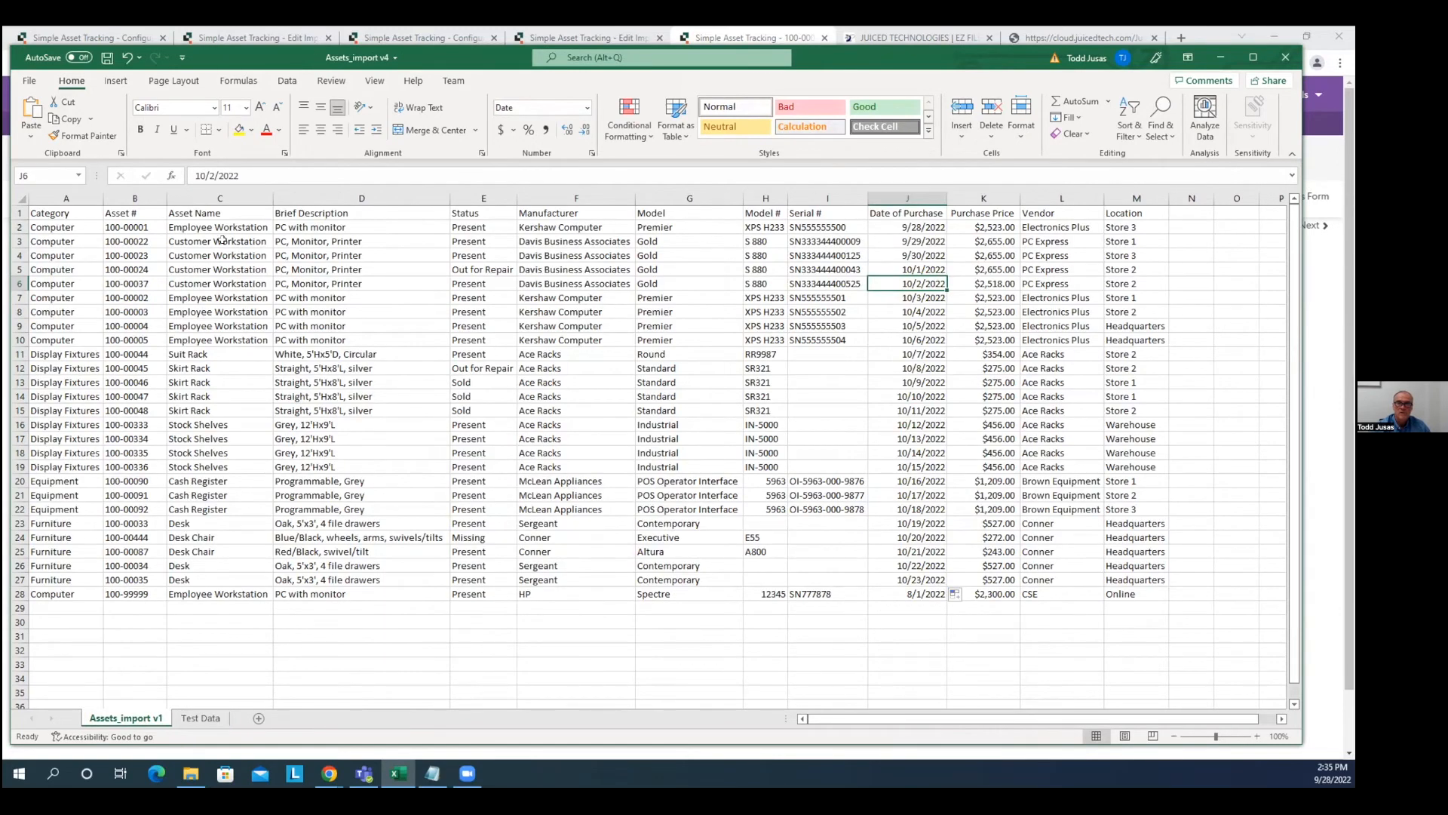
{"action": "left_click", "coordinate": [107, 57]}
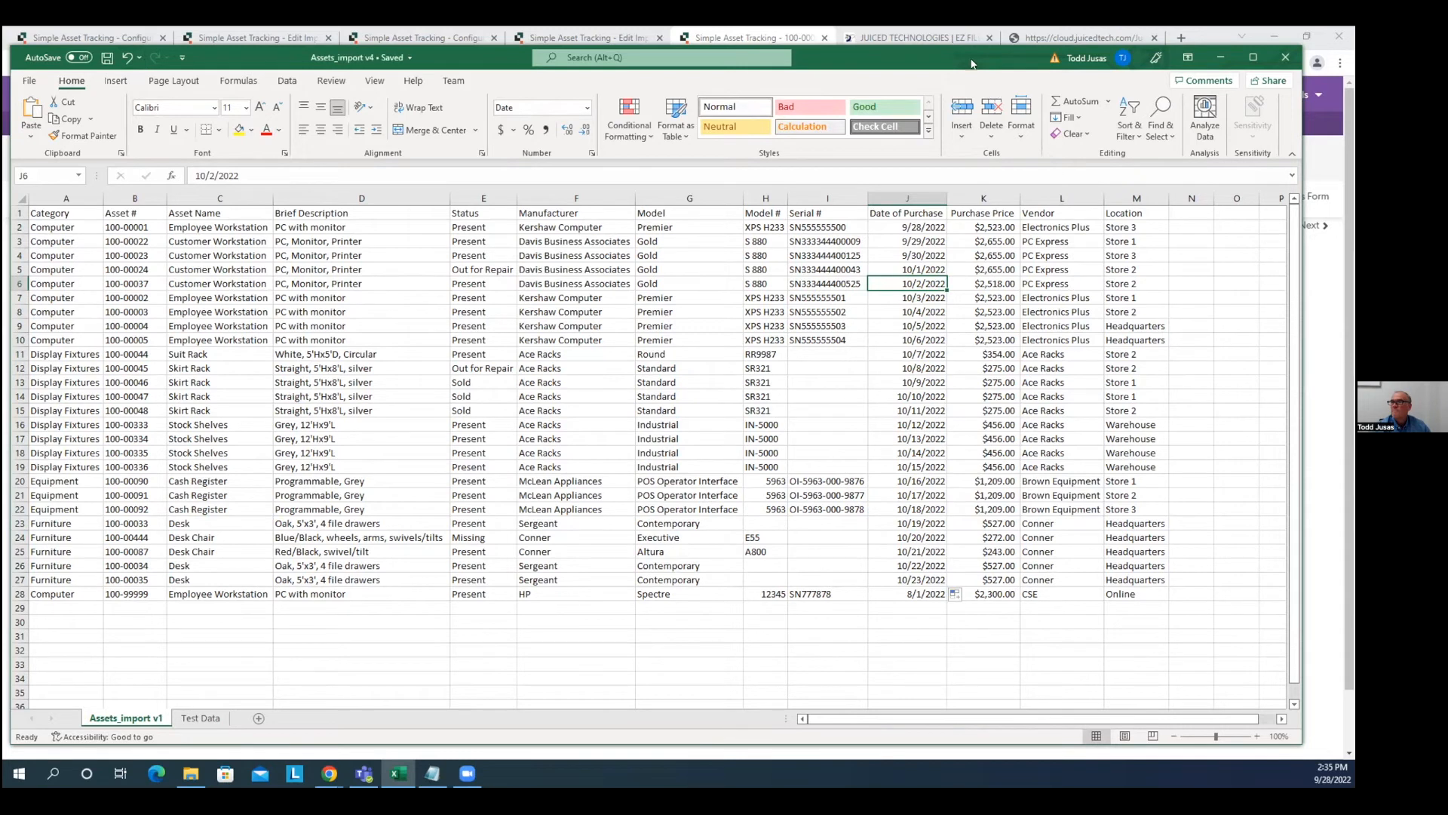
{"action": "left_click_drag", "start_coordinate": [885, 71], "coordinate": [30, 101]}
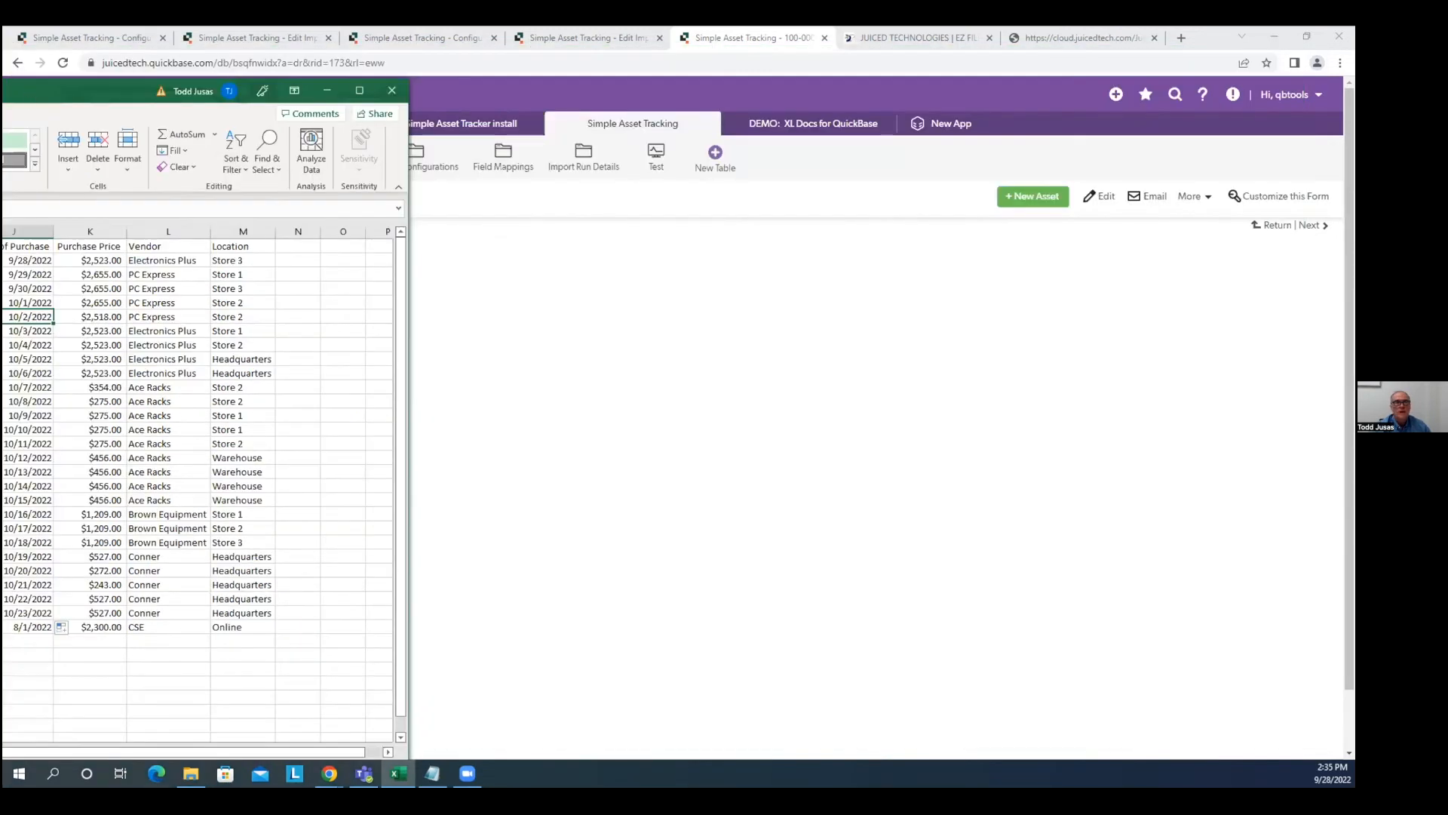
Confirm the Test table is empty, scroll through the 26 Assets records, then show Configuration Groups.
{"action": "left_click", "coordinate": [688, 181]}
{"action": "left_click", "coordinate": [654, 156]}
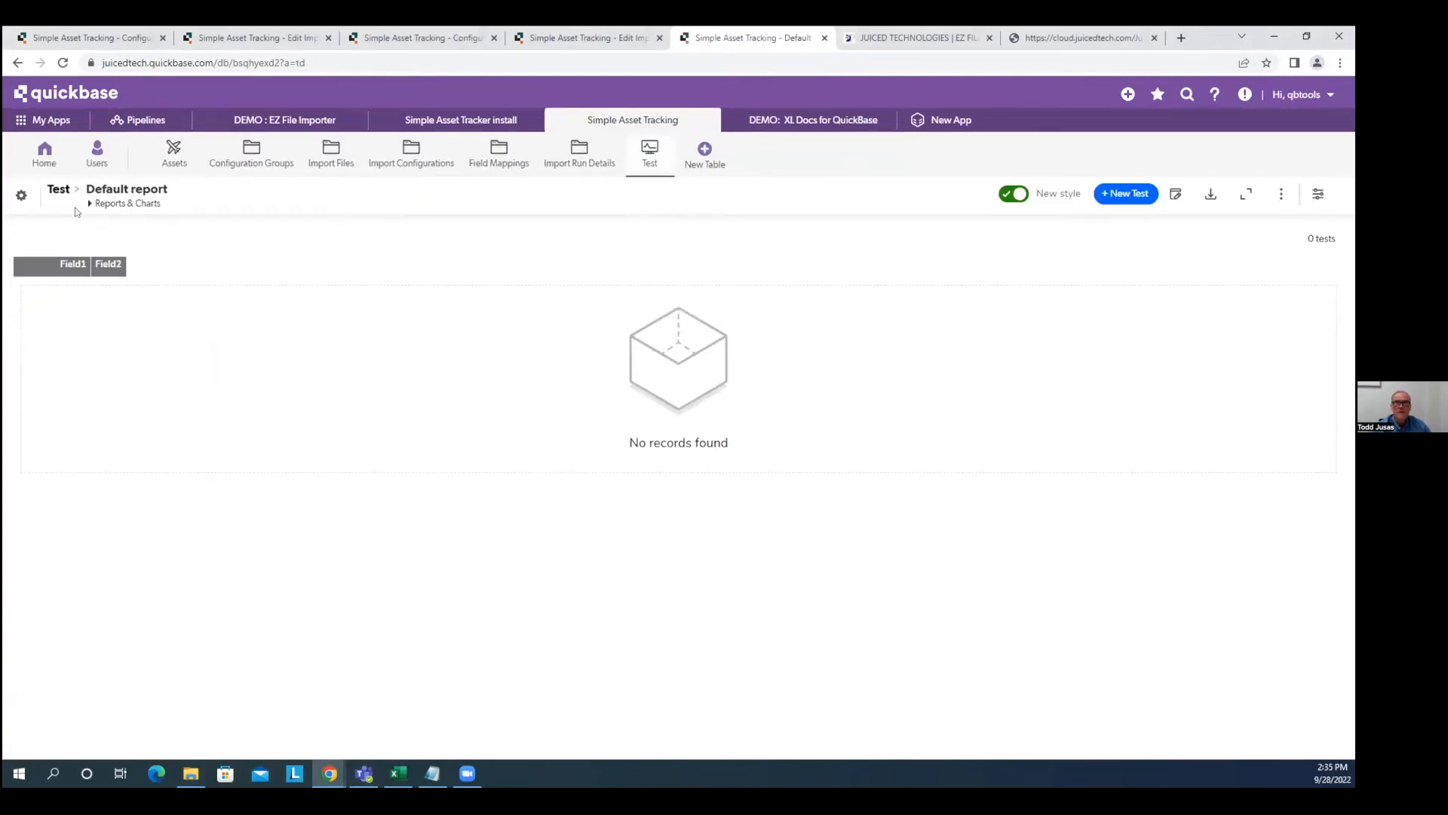
{"action": "left_click", "coordinate": [175, 154]}
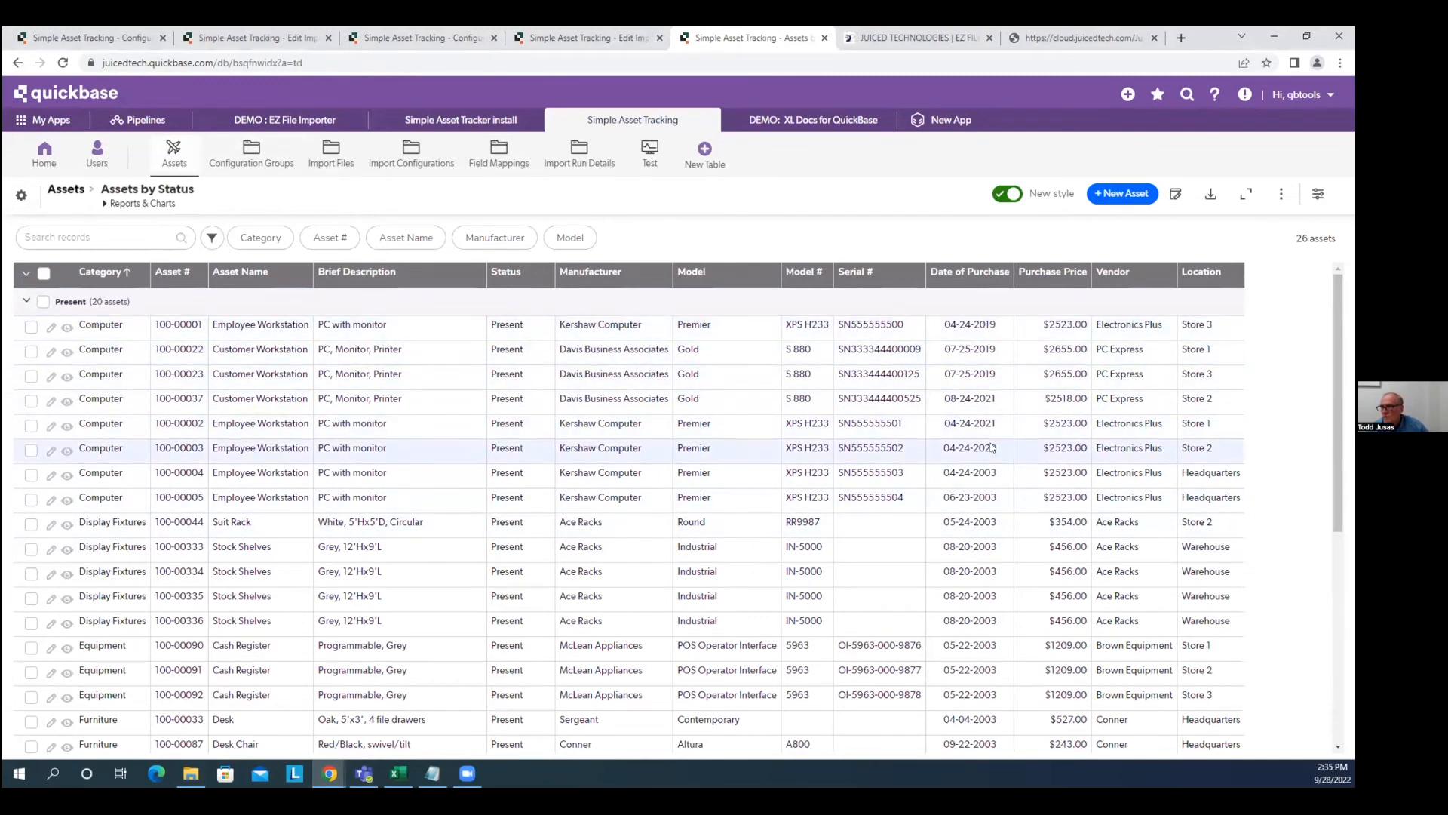
{"action": "scroll", "coordinate": [991, 473], "scroll_direction": "down", "scroll_amount": 5}
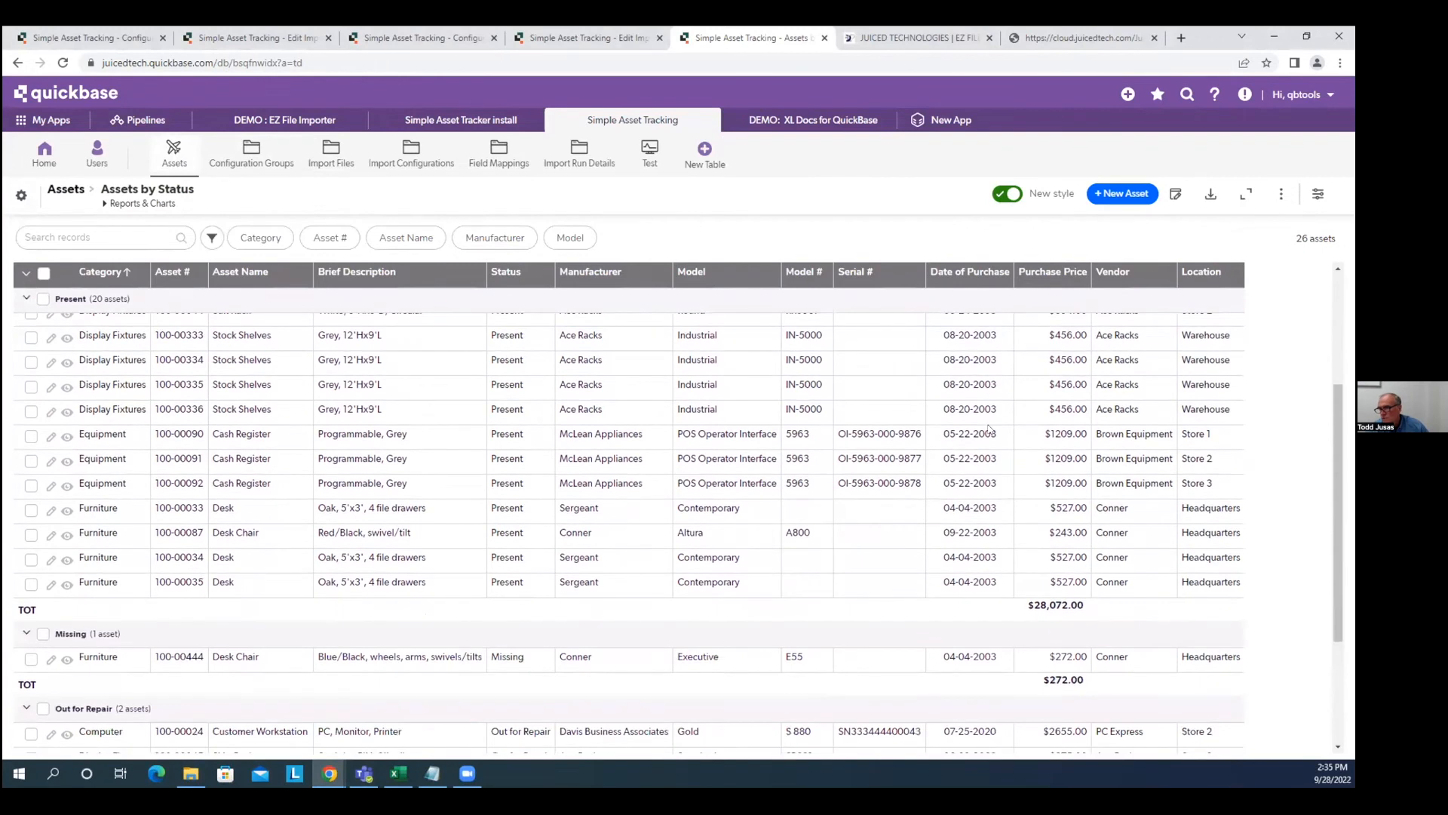
{"action": "scroll", "coordinate": [990, 429], "scroll_direction": "down", "scroll_amount": 1}
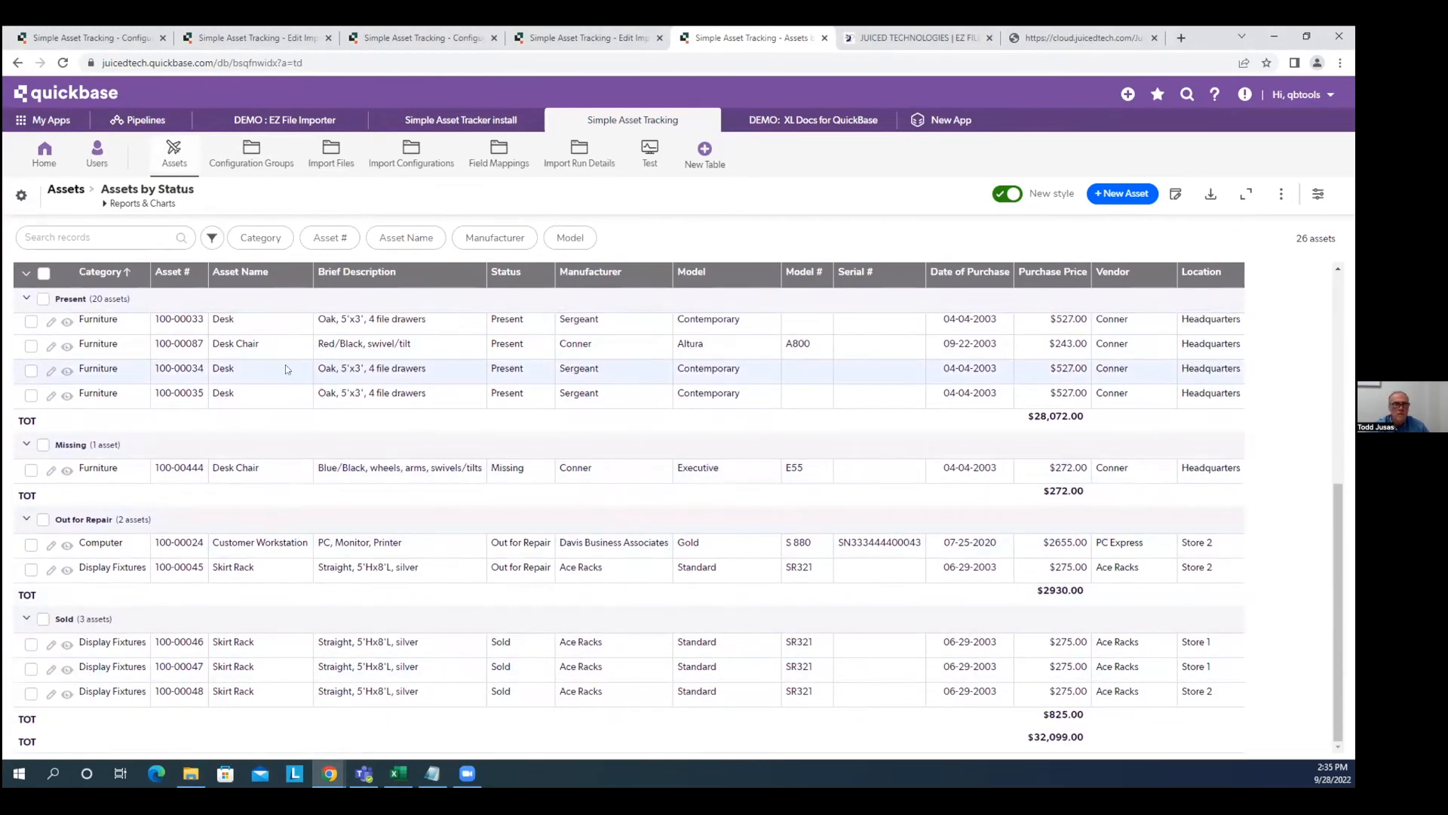
{"action": "scroll", "coordinate": [285, 364], "scroll_direction": "up", "scroll_amount": 4}
{"action": "left_click", "coordinate": [253, 158]}
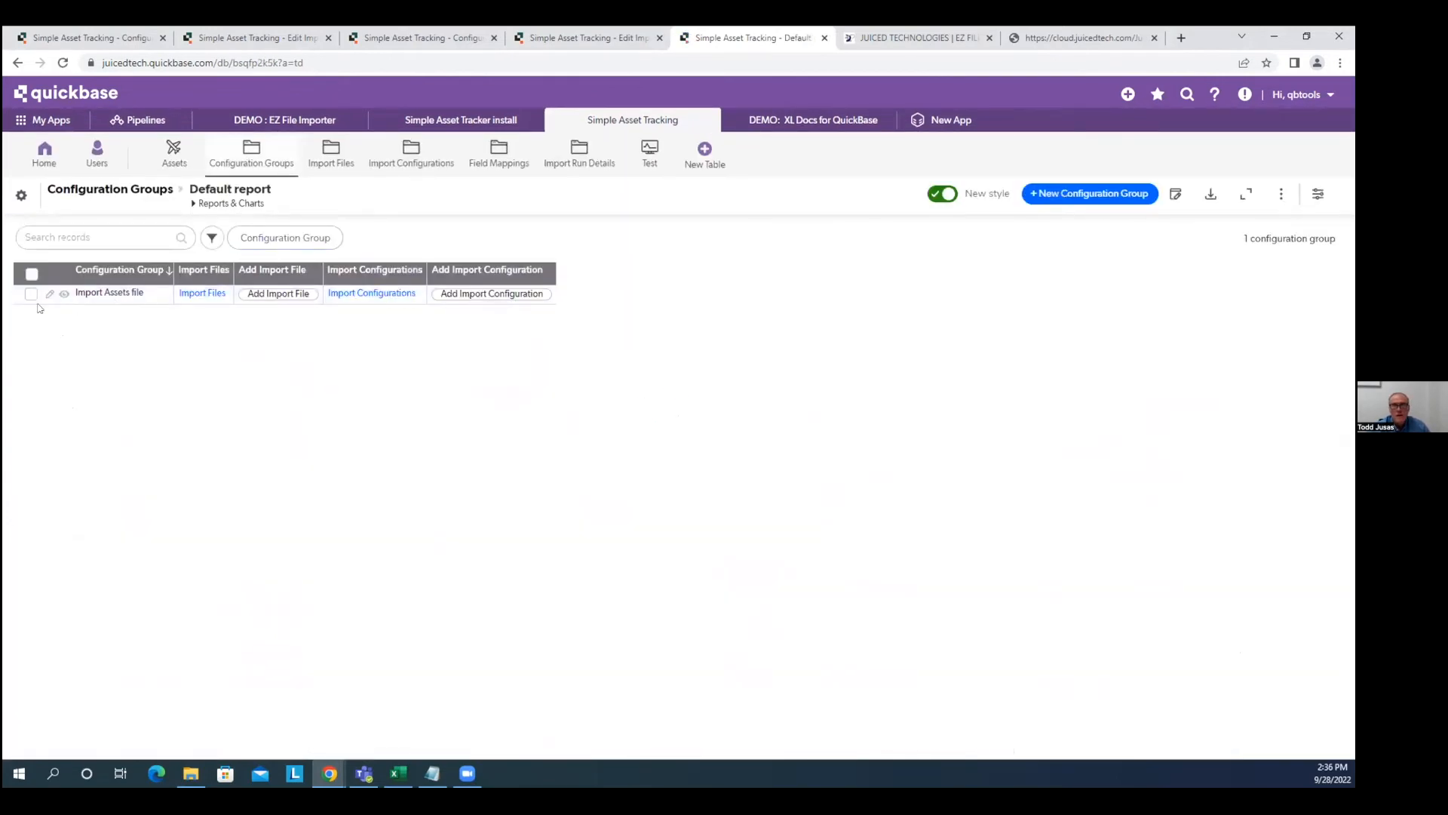
In the Import Assets file group, add an import configuration 'Test table import' targeting table Test.
{"action": "left_click", "coordinate": [63, 294]}
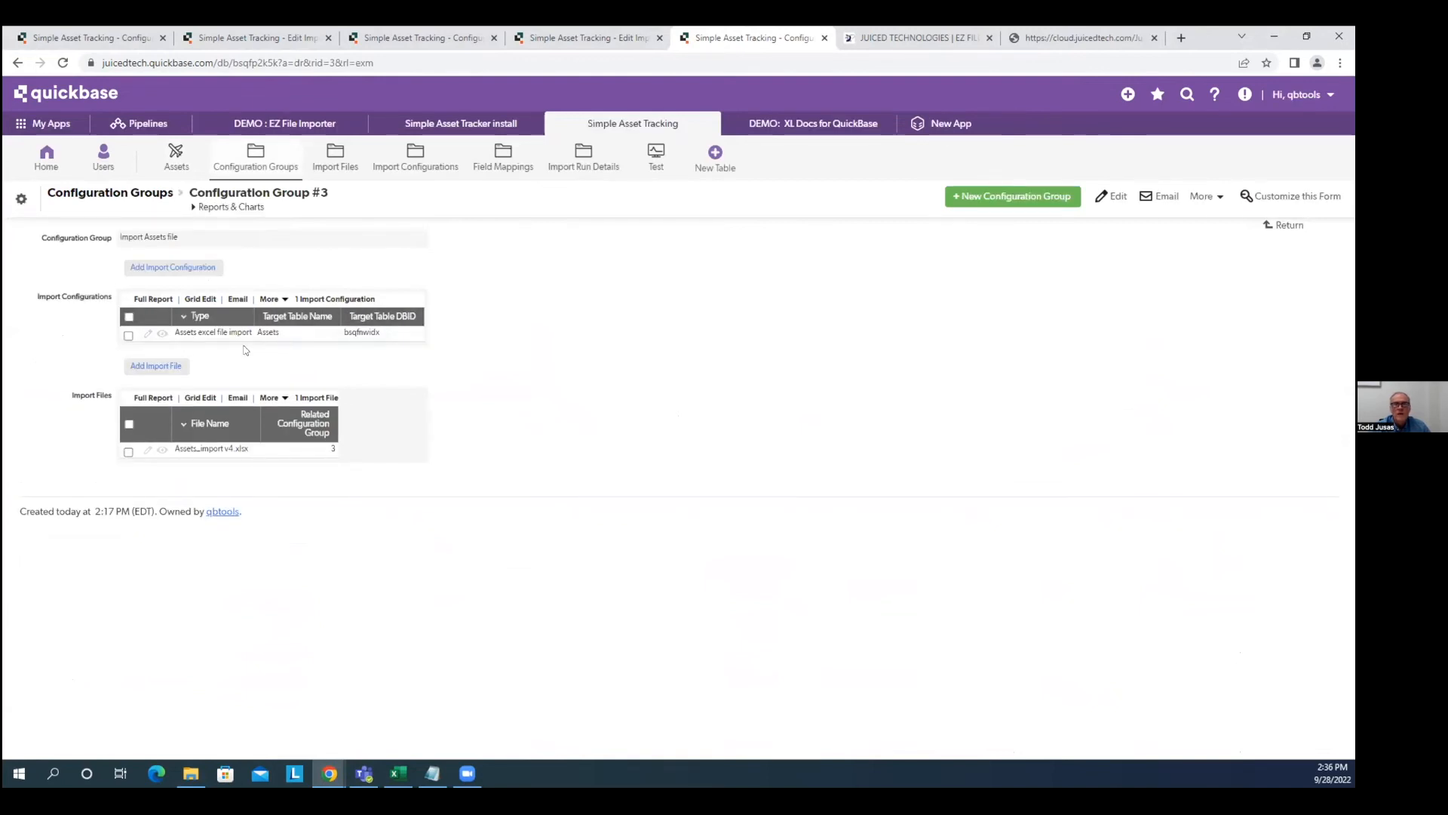
{"action": "left_click", "coordinate": [170, 268]}
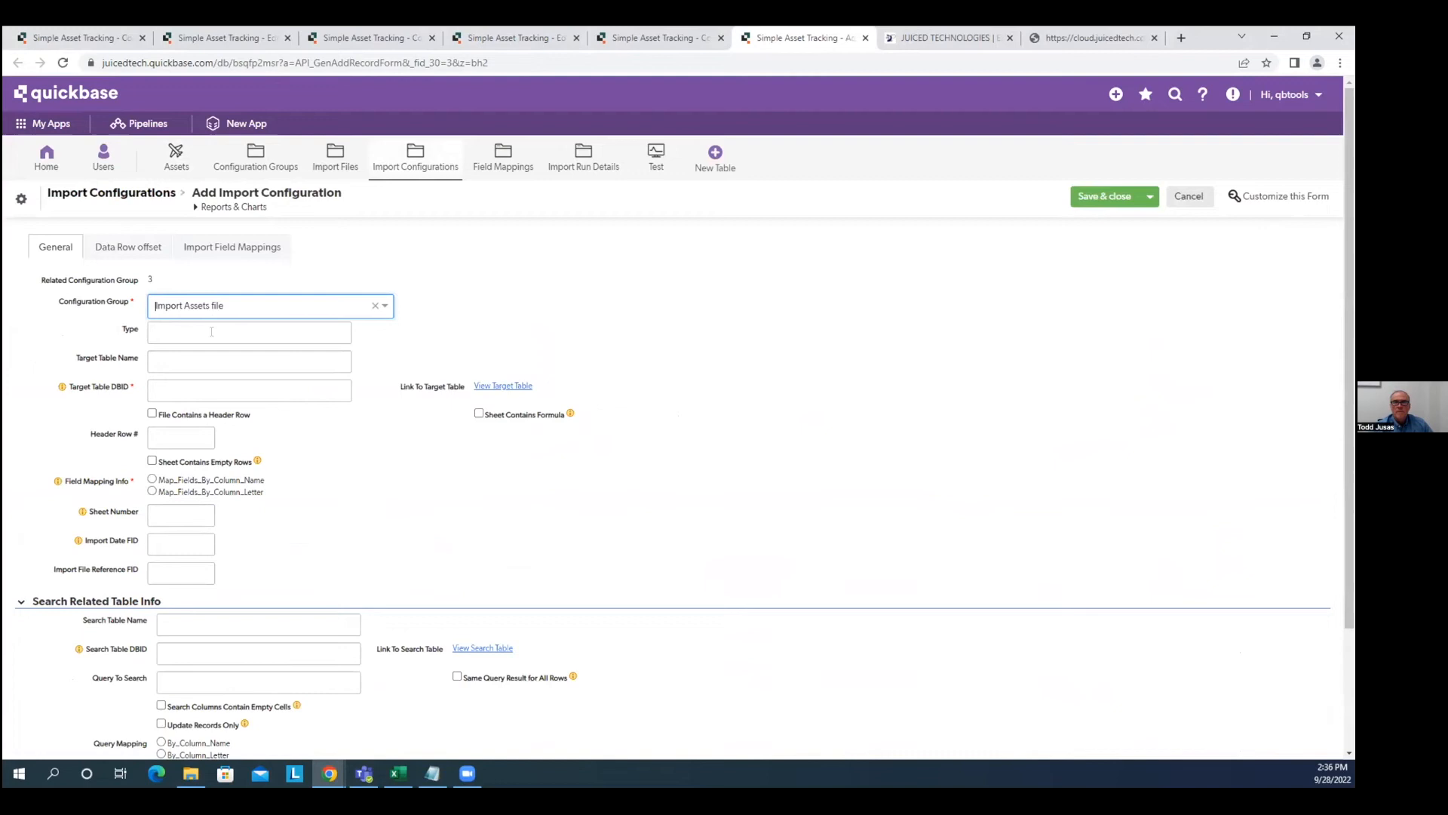
{"action": "left_click", "coordinate": [211, 332]}
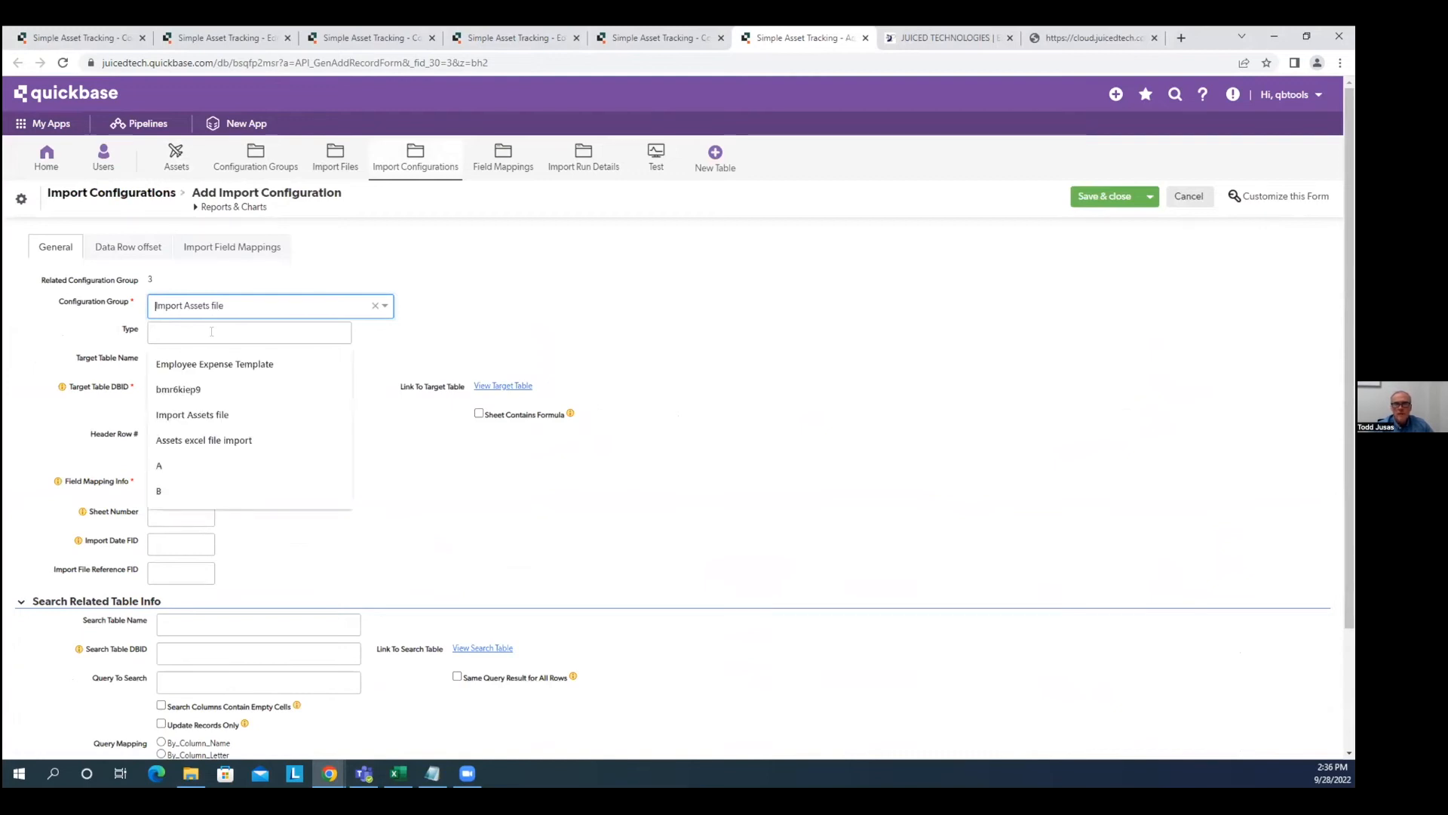
{"action": "type", "text": "Test ta"}
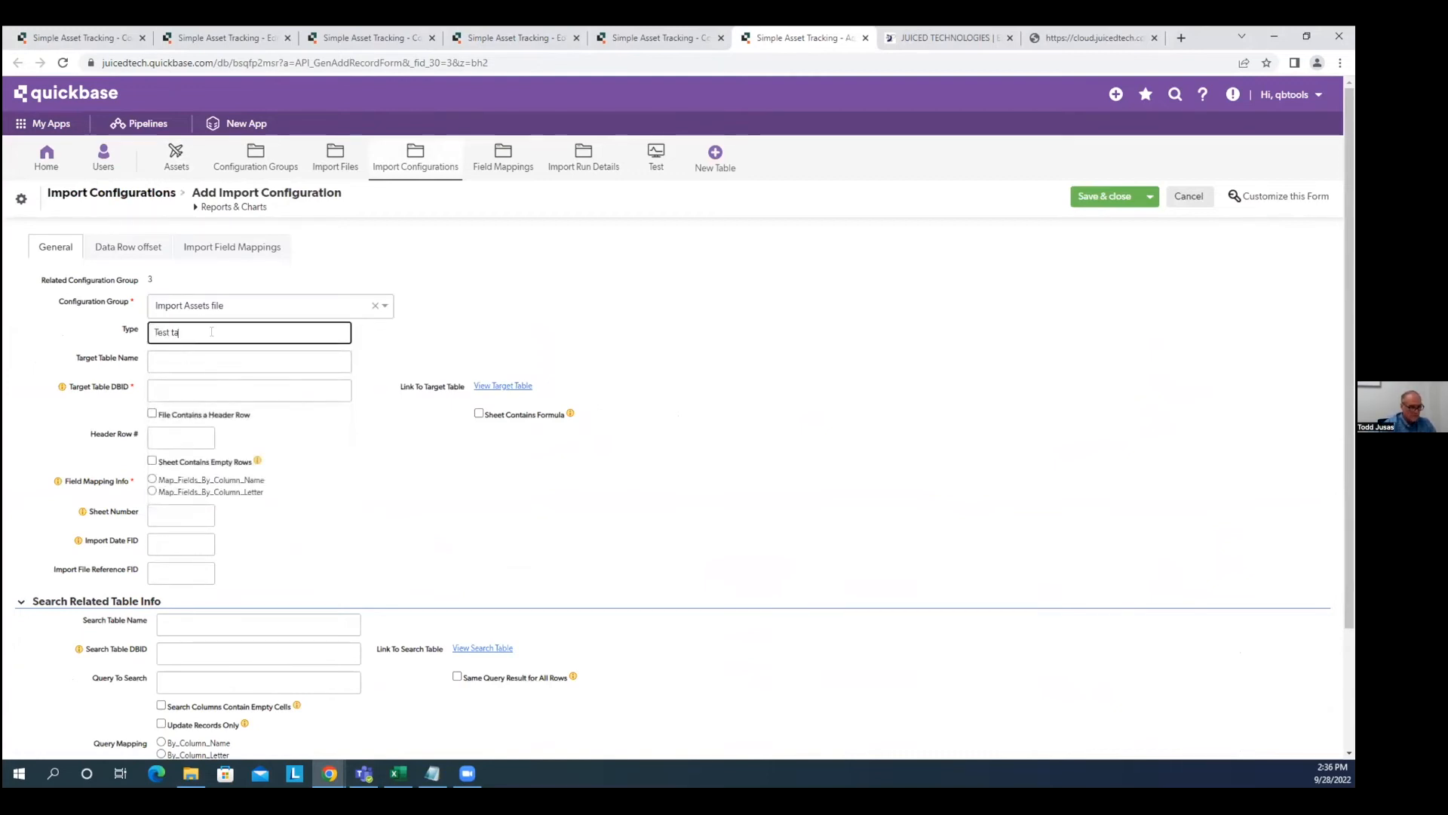
{"action": "type", "text": "ble import"}
{"action": "key", "text": "Tab"}
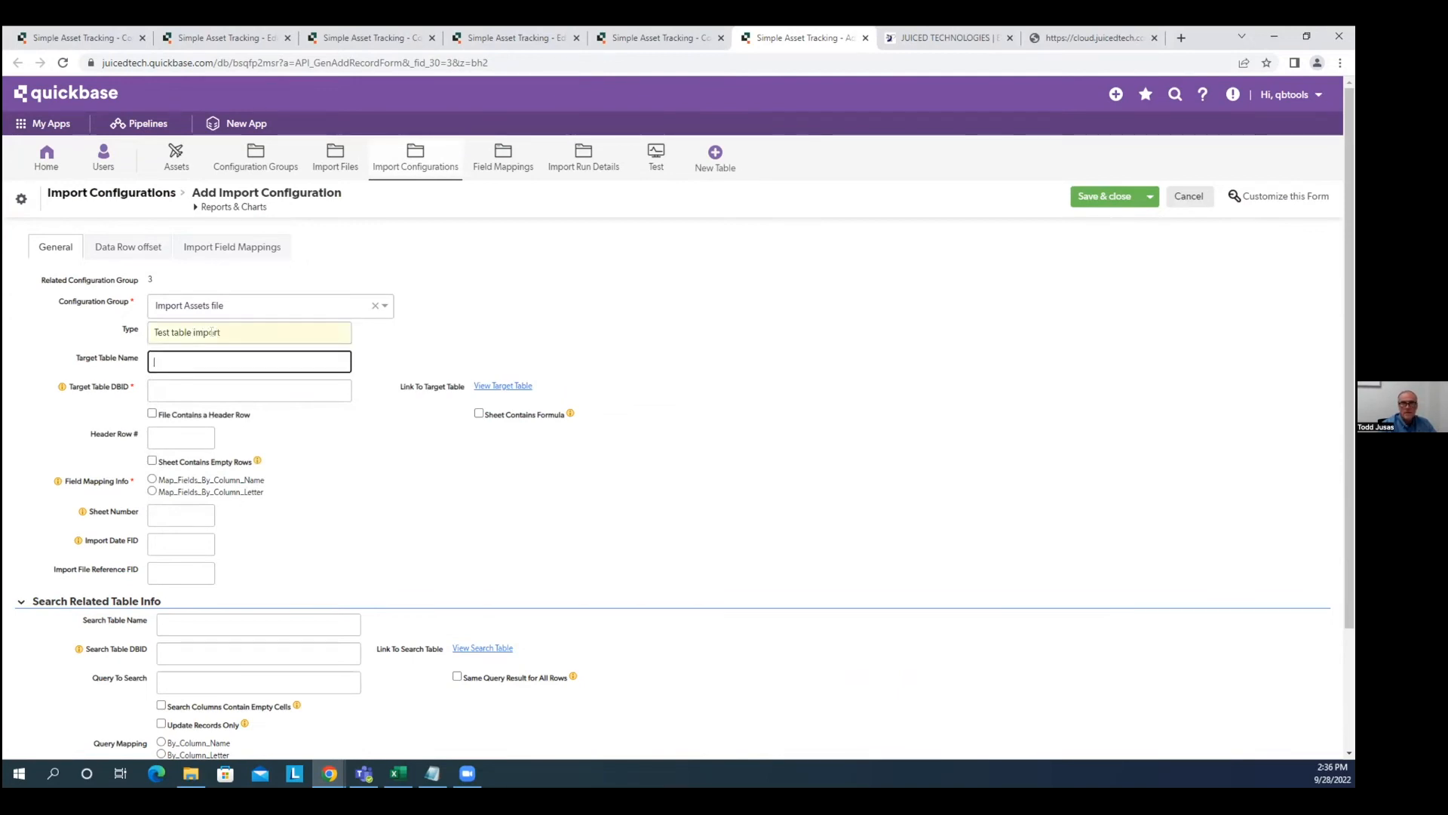
{"action": "type", "text": "Test"}
{"action": "key", "text": "Tab"}
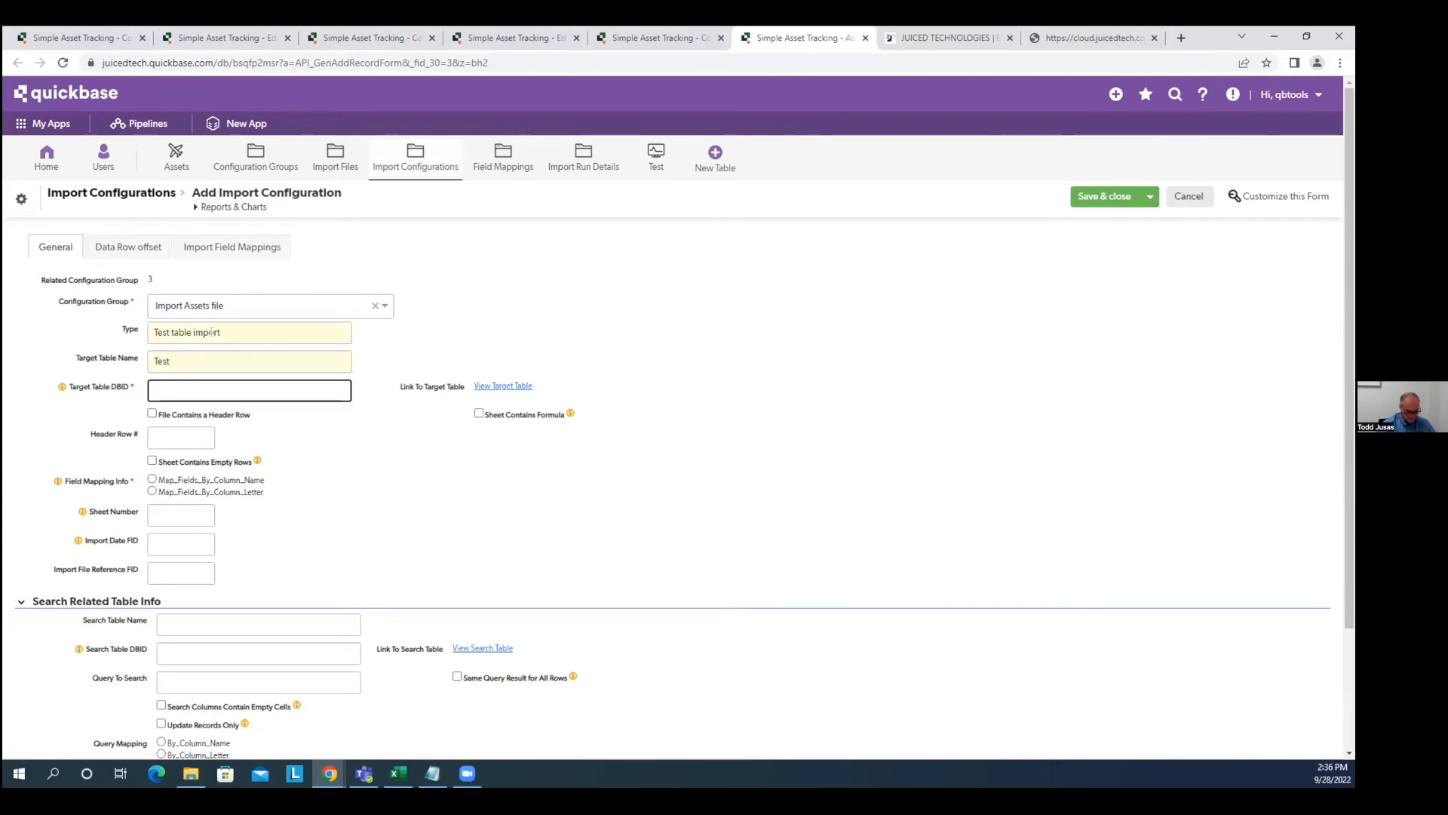
Copy the Test table DBID bsqhyexd2 from its URL into the target table DBID field.
{"action": "right_click", "coordinate": [653, 162]}
{"action": "left_click", "coordinate": [711, 173]}
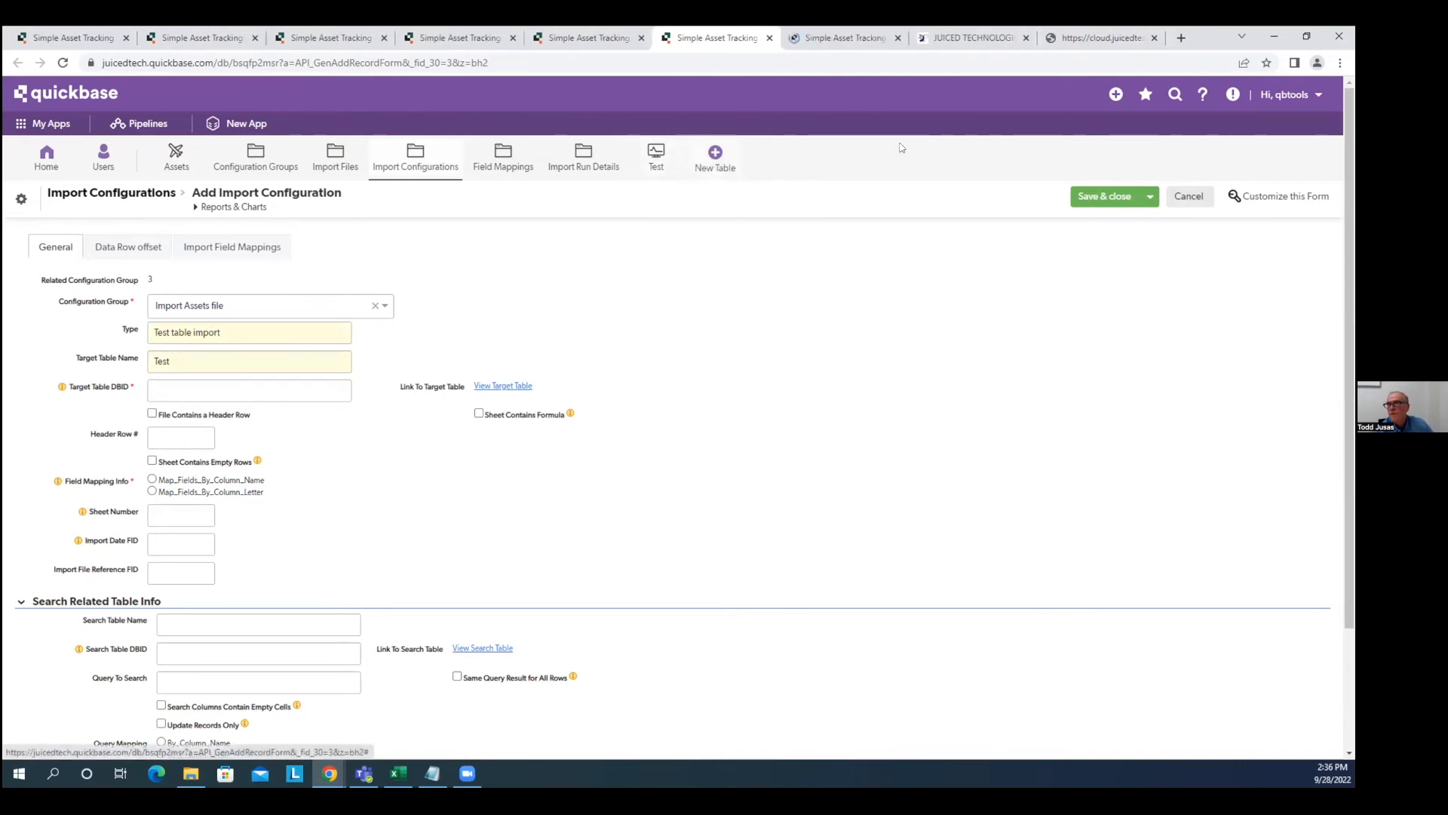
{"action": "left_click", "coordinate": [837, 38]}
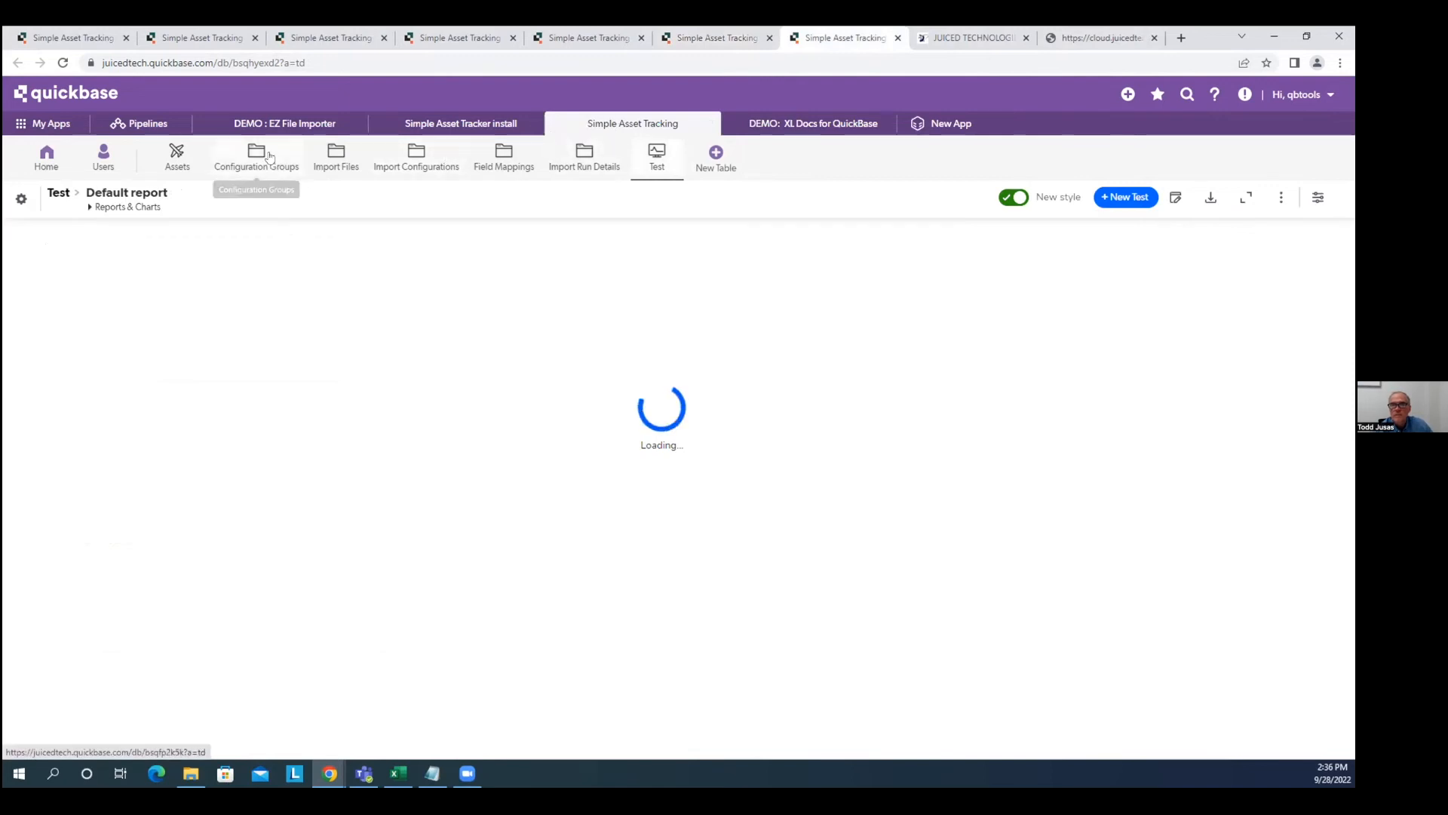
{"action": "left_click", "coordinate": [248, 60]}
{"action": "double_click", "coordinate": [294, 63]}
{"action": "key", "text": "ctrl+c"}
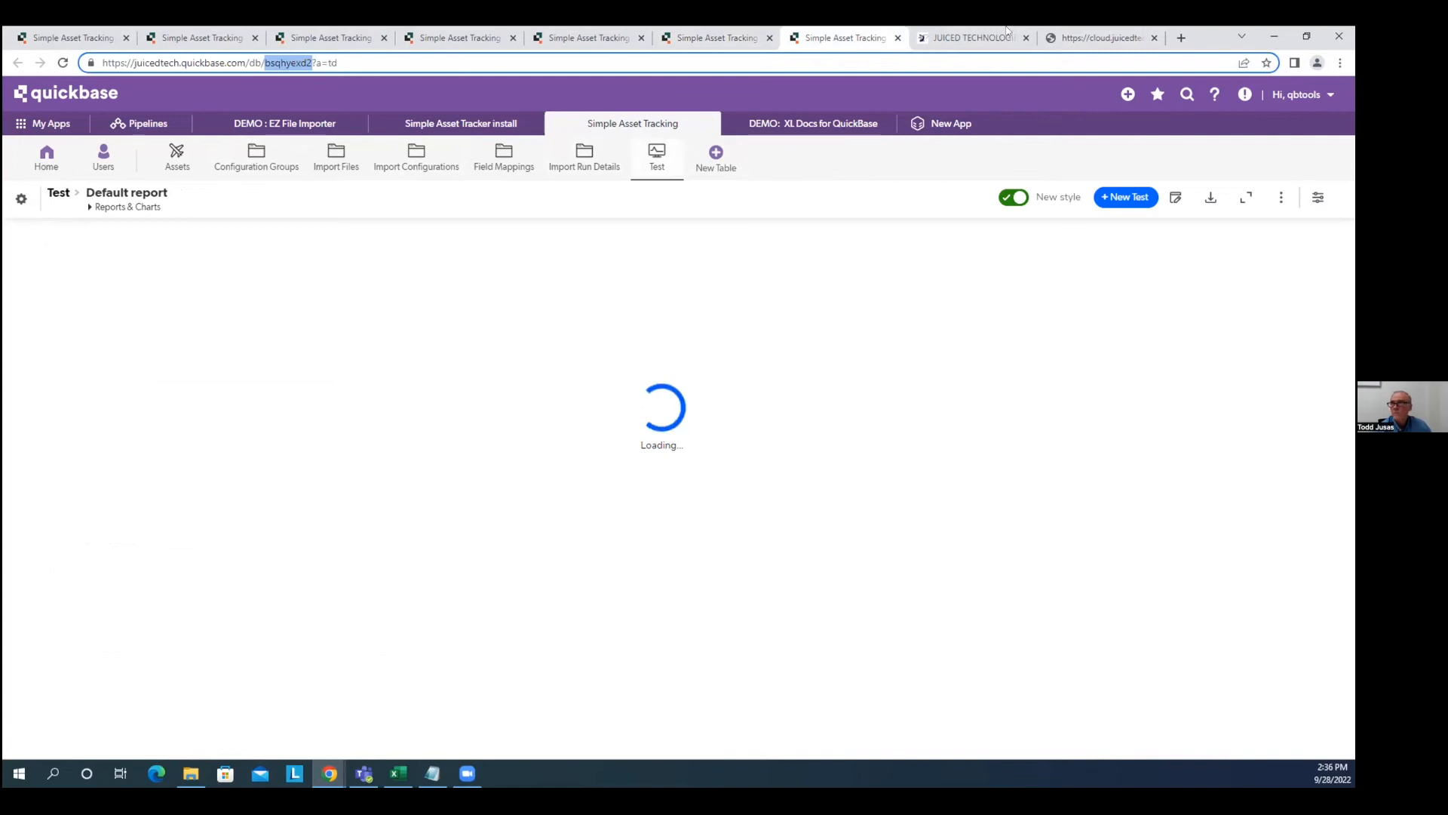
{"action": "left_click", "coordinate": [727, 43]}
{"action": "left_click", "coordinate": [216, 385]}
{"action": "key", "text": "ctrl+v"}
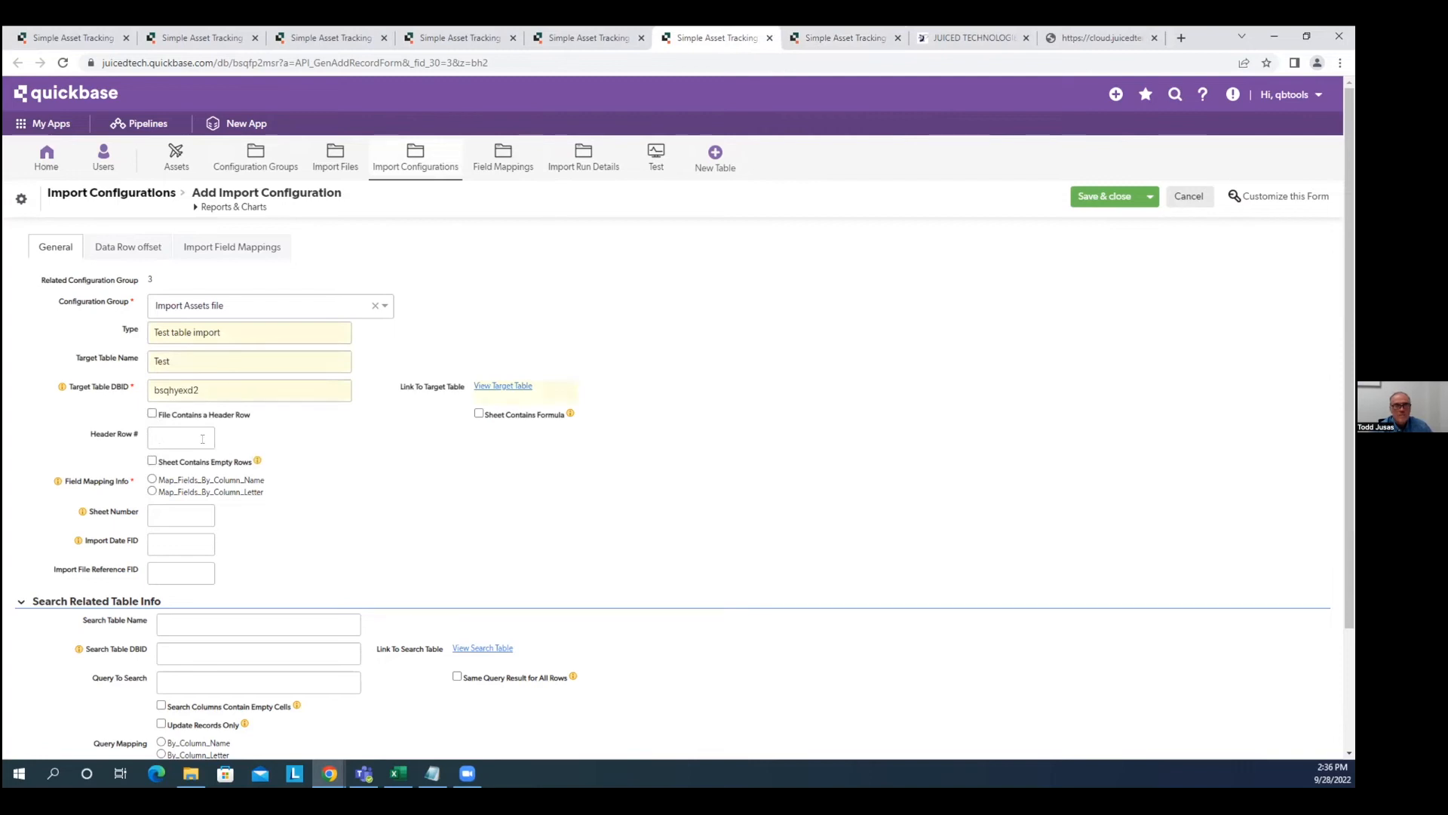
Set mapping by Column Letter with sheet number 2, then bring up the save choices.
{"action": "key", "text": "alt+Tab"}
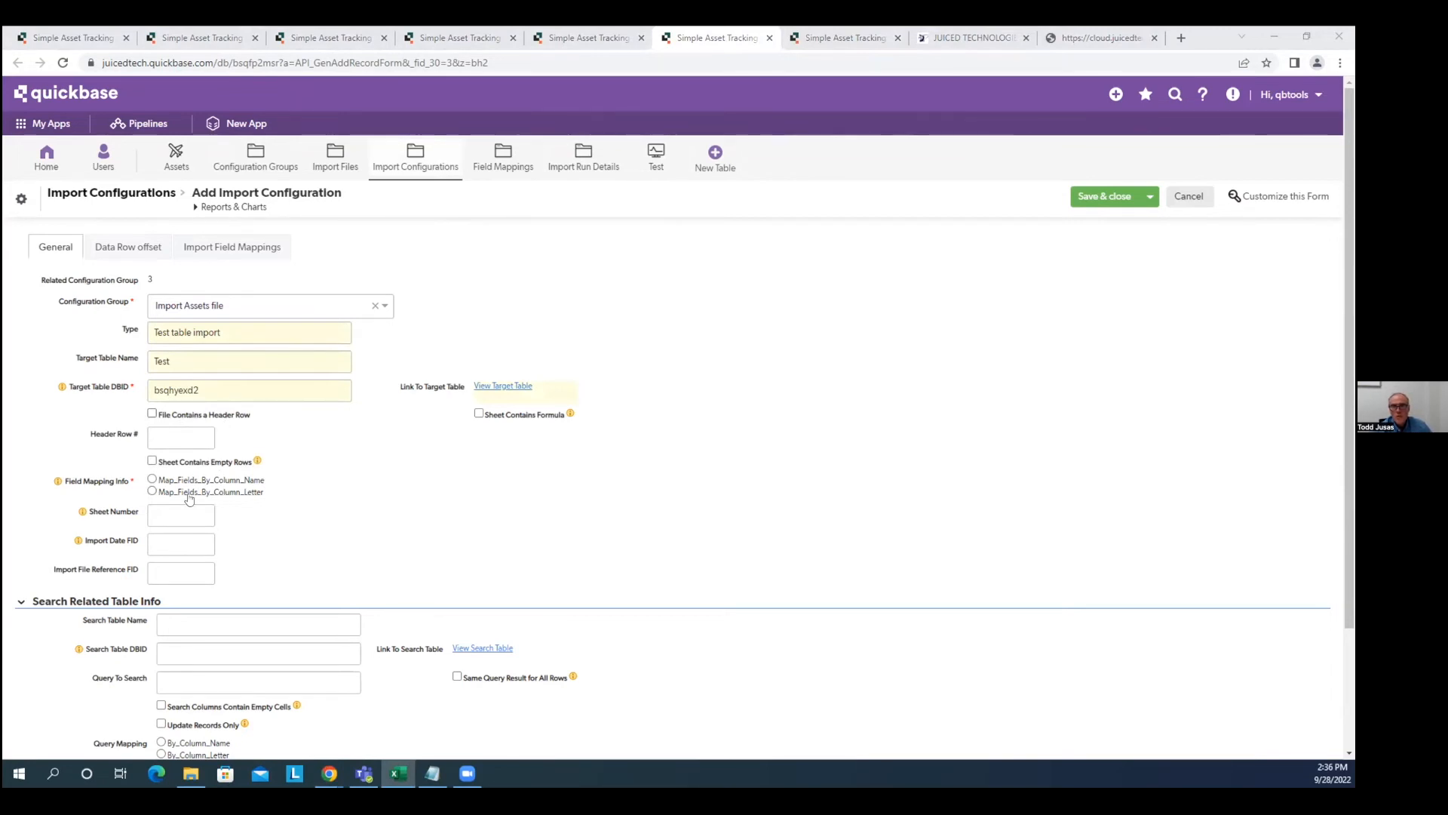
{"action": "left_click", "coordinate": [151, 492]}
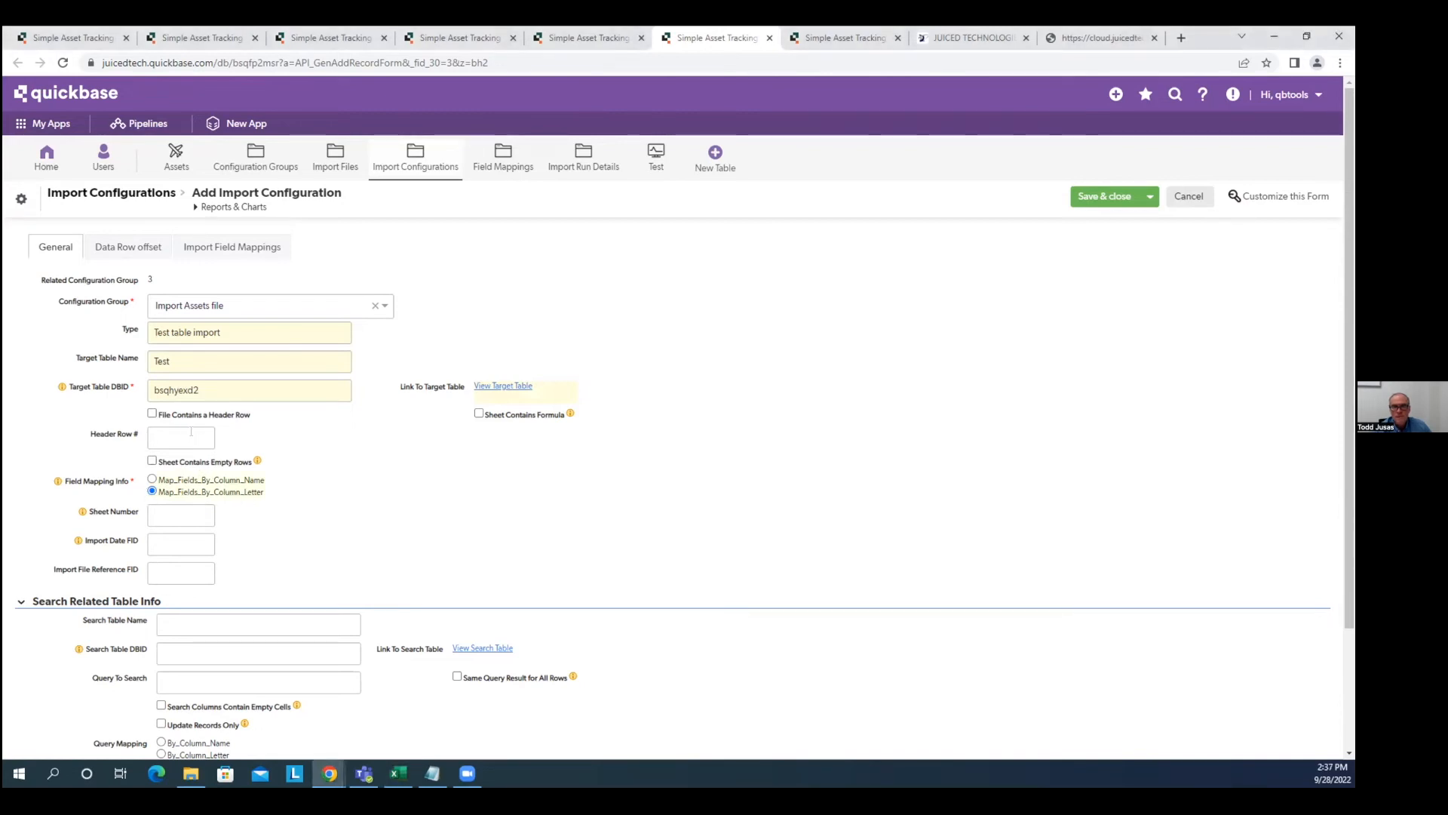
{"action": "left_click", "coordinate": [170, 511]}
{"action": "type", "text": "2"}
{"action": "left_click", "coordinate": [1149, 196]}
Save the configuration and add a field mapping of column A to field ID 6.
{"action": "left_click", "coordinate": [1073, 266]}
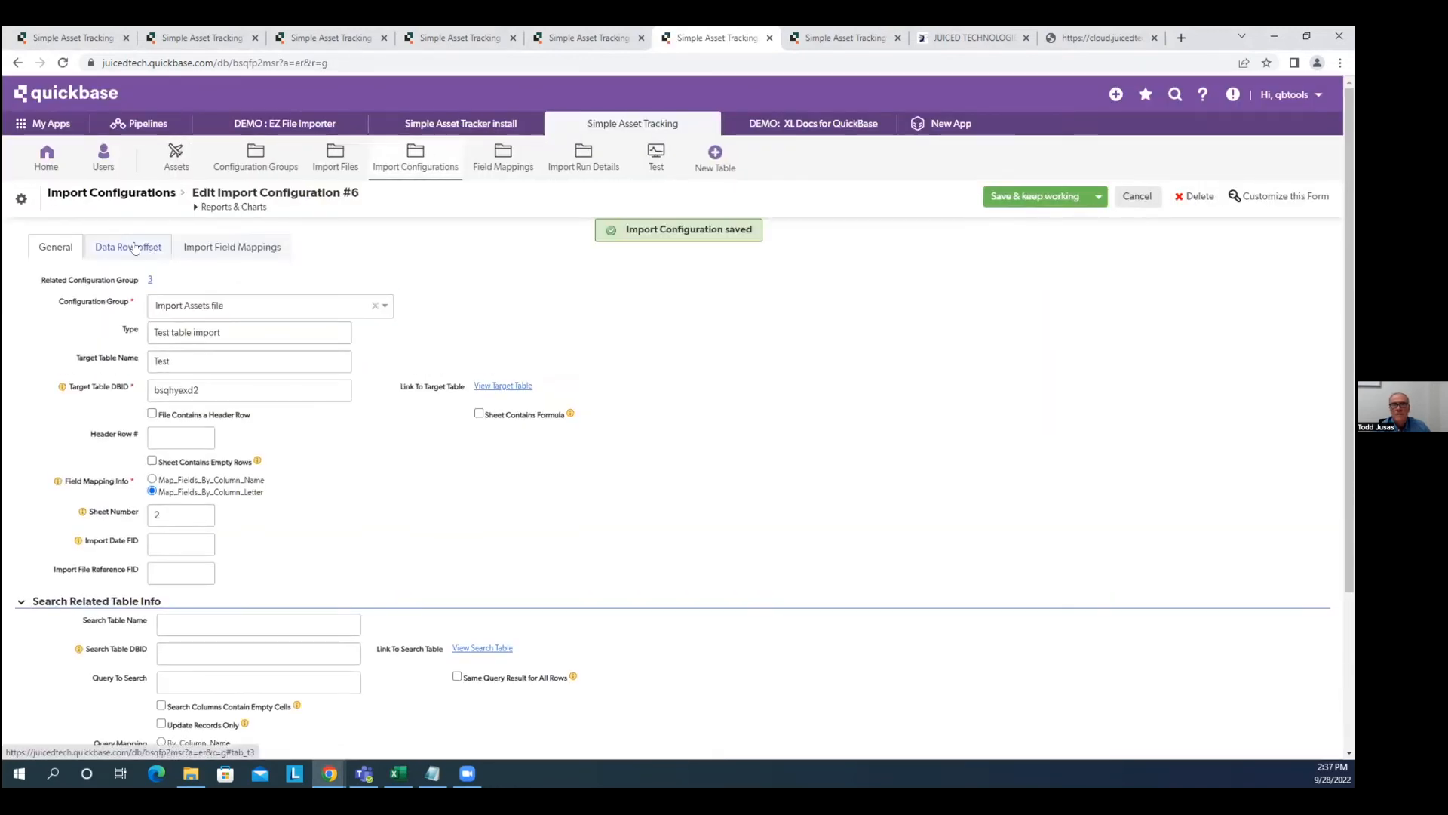
{"action": "left_click", "coordinate": [147, 249]}
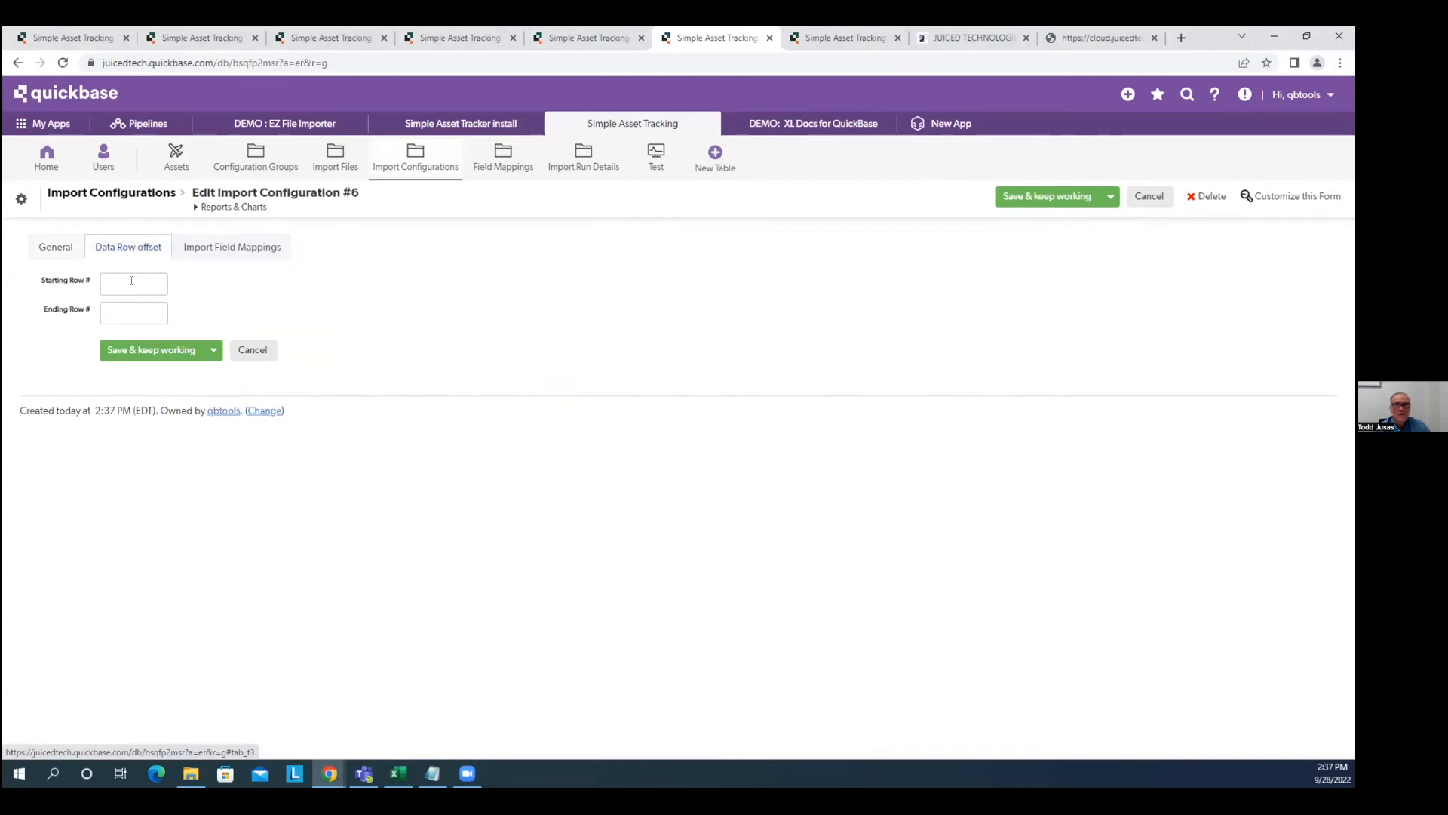
{"action": "left_click", "coordinate": [204, 251]}
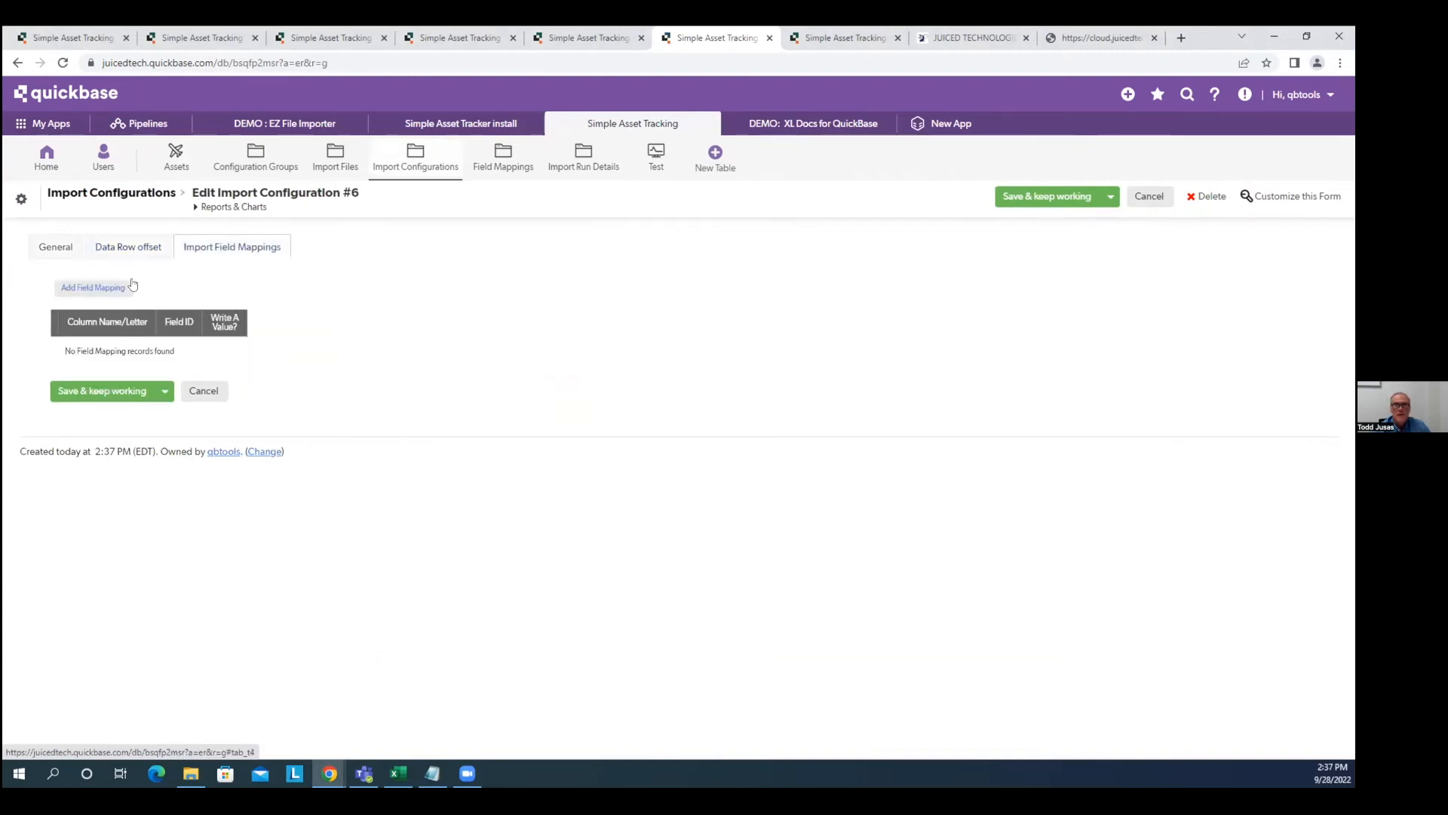
{"action": "left_click", "coordinate": [108, 289]}
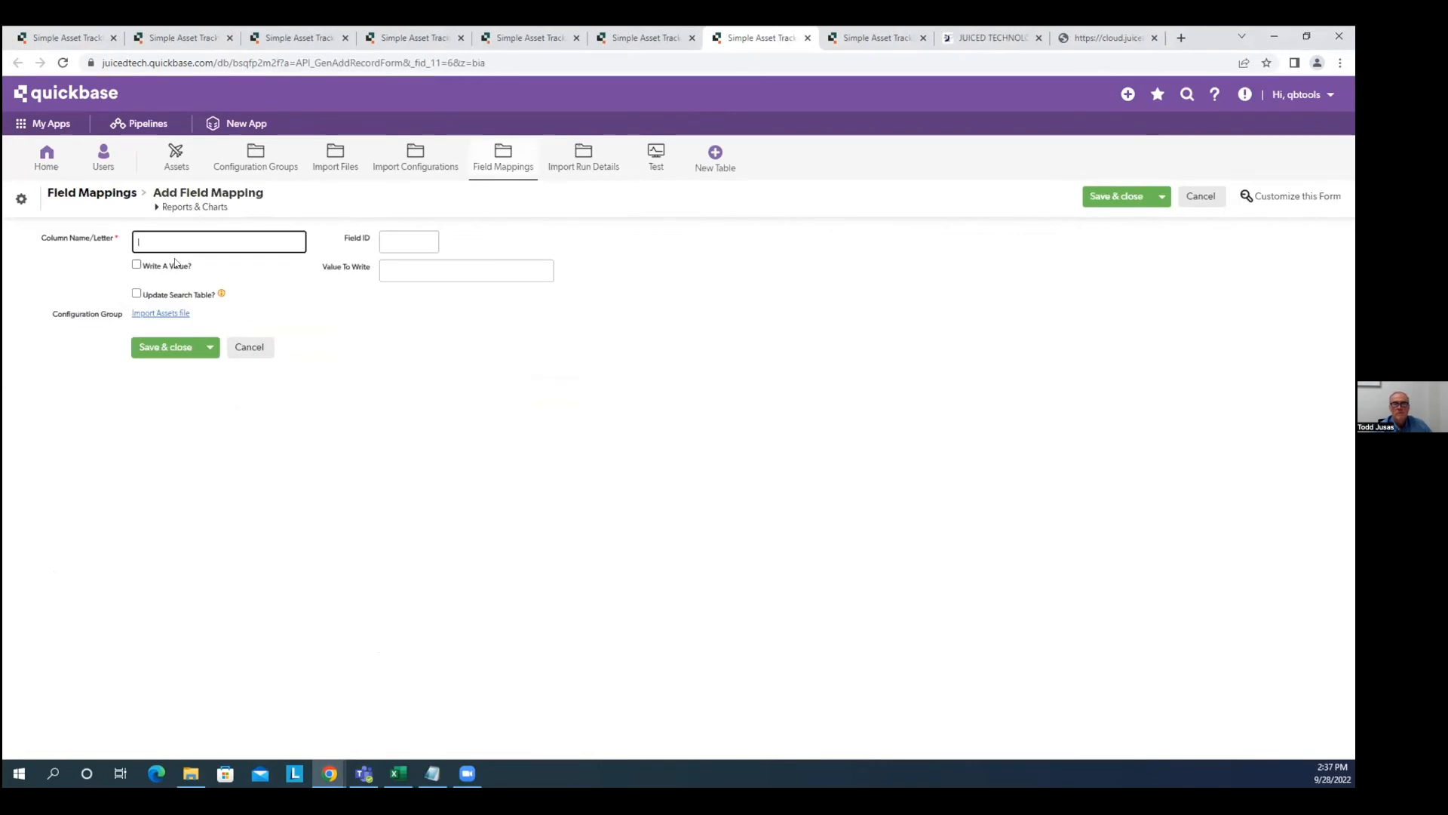
{"action": "type", "text": "A"}
{"action": "key", "text": "Tab"}
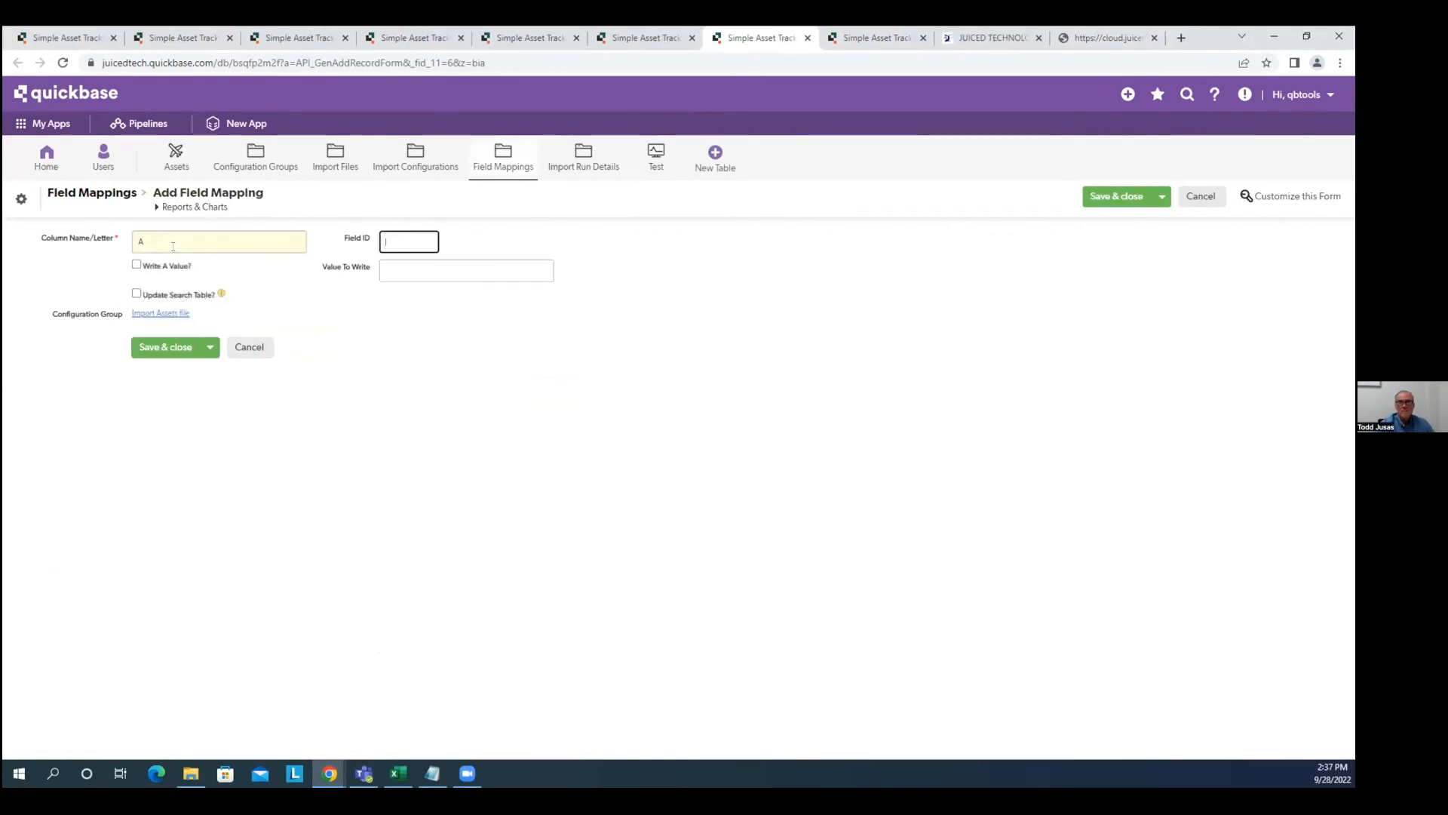
{"action": "type", "text": "6"}
{"action": "left_click", "coordinate": [166, 347]}
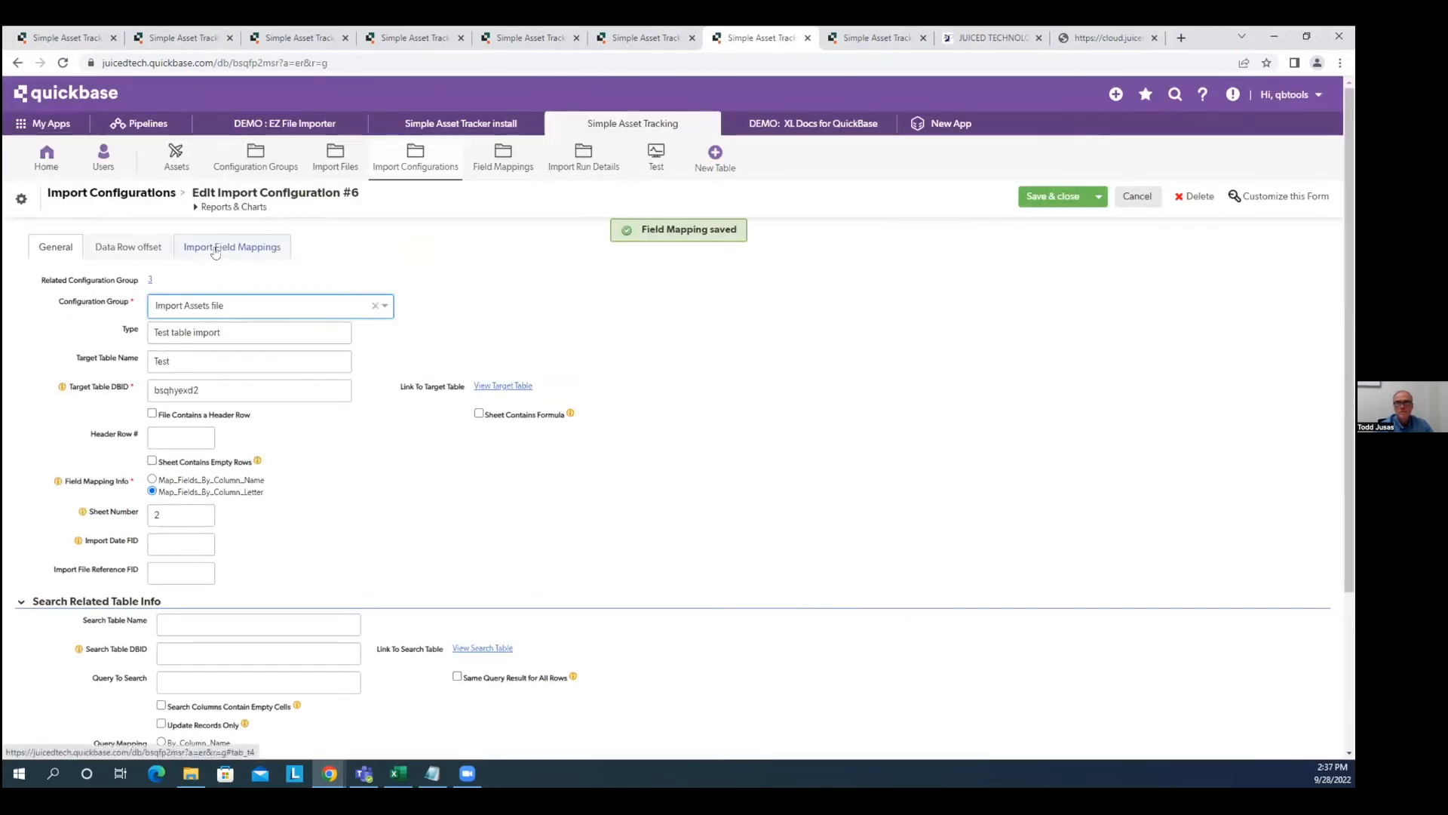
Add a field mapping of column B to field ID 7, then return to the configuration group.
{"action": "left_click", "coordinate": [215, 249]}
{"action": "left_click", "coordinate": [99, 295]}
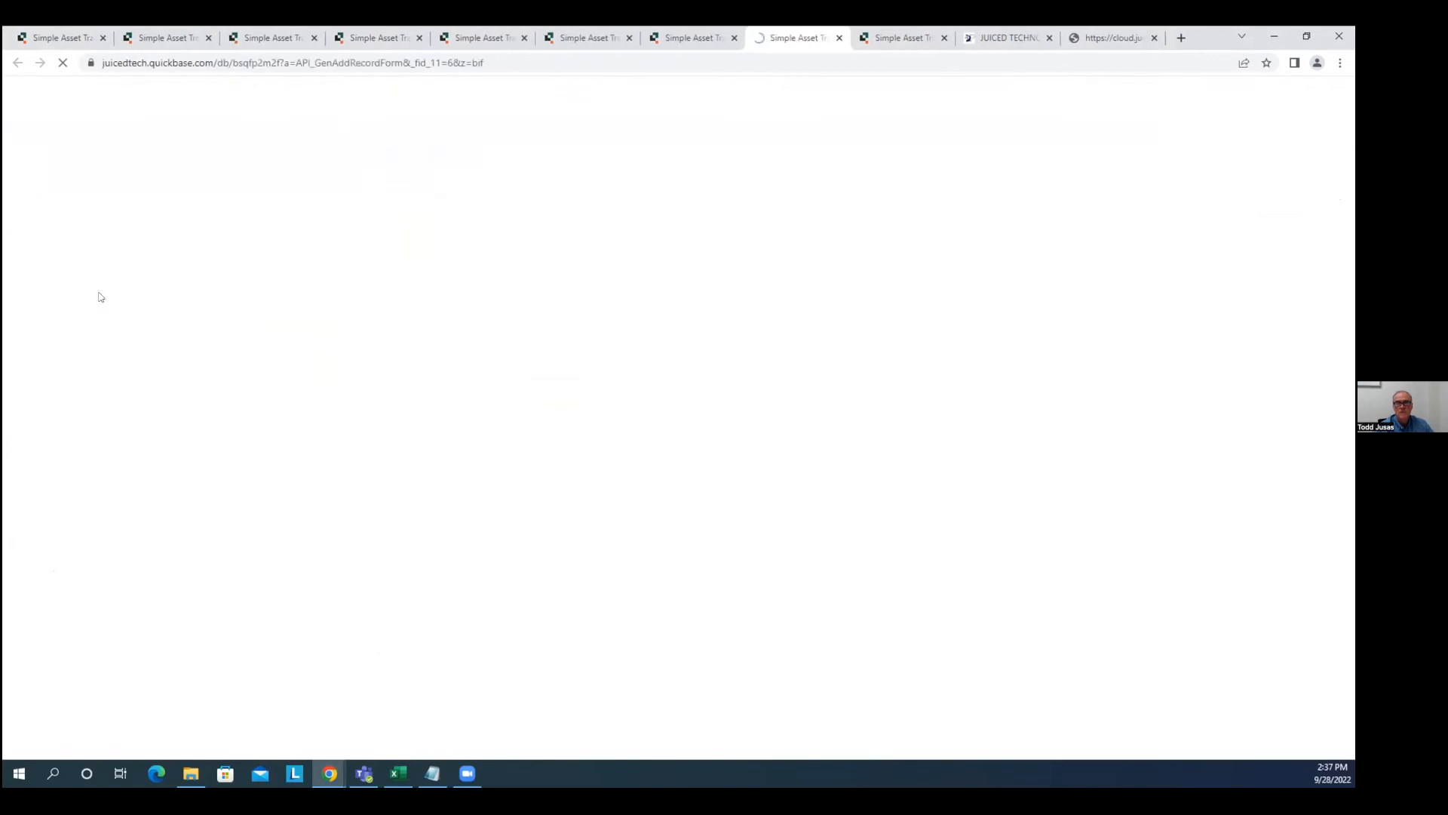
{"action": "type", "text": "B"}
{"action": "key", "text": "Tab"}
{"action": "type", "text": "7"}
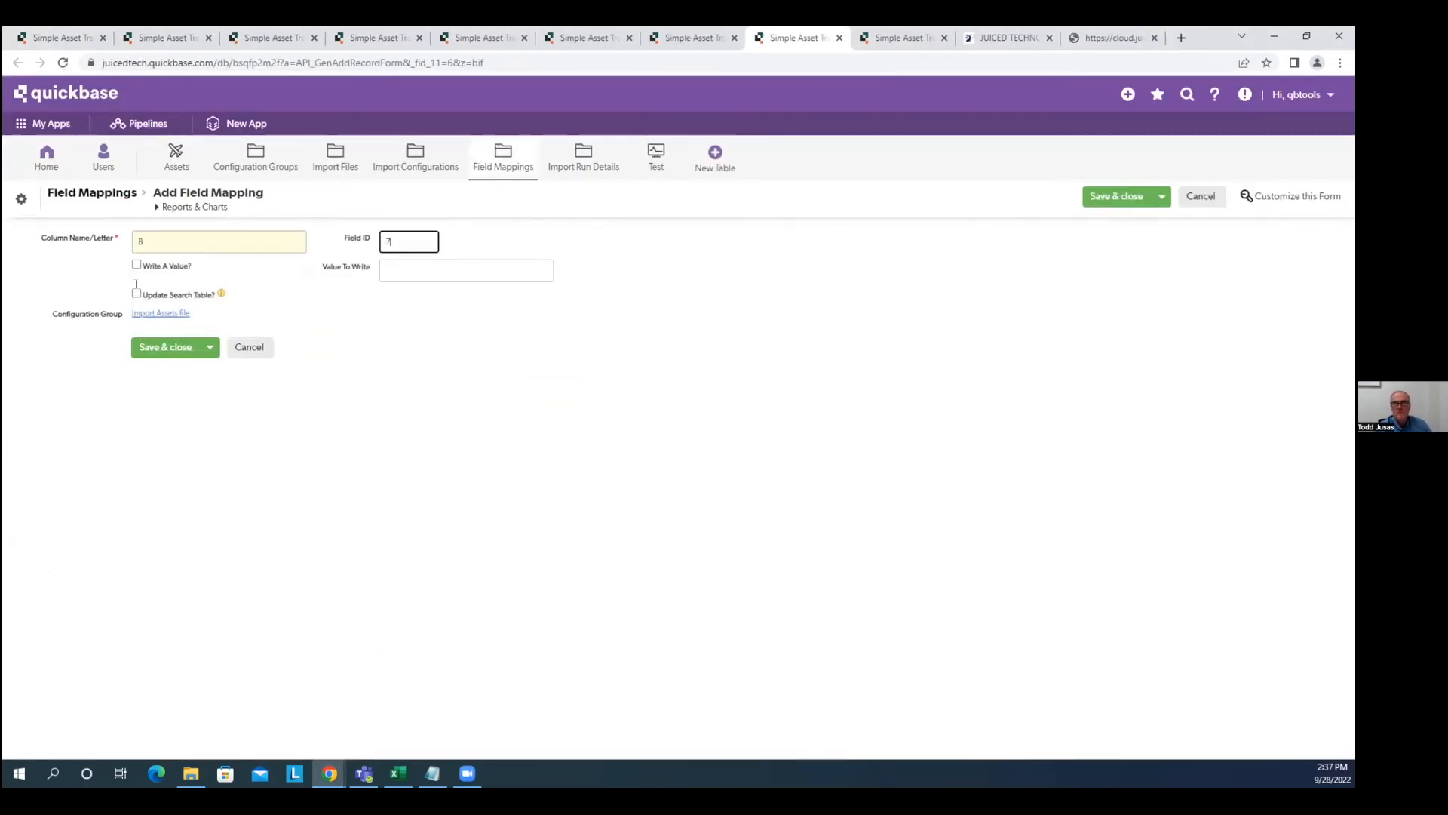
{"action": "left_click", "coordinate": [170, 348]}
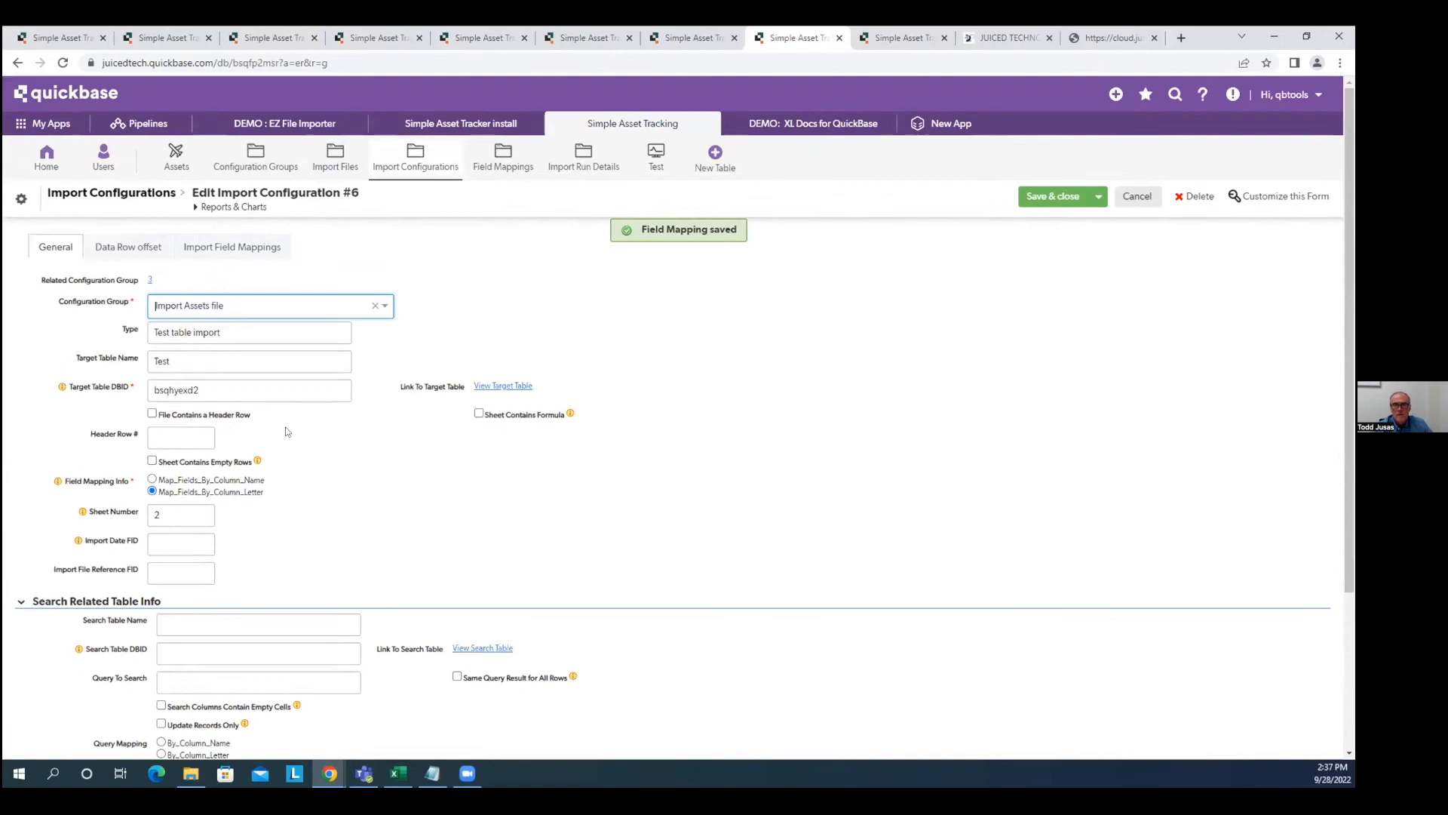
{"action": "left_click", "coordinate": [148, 281]}
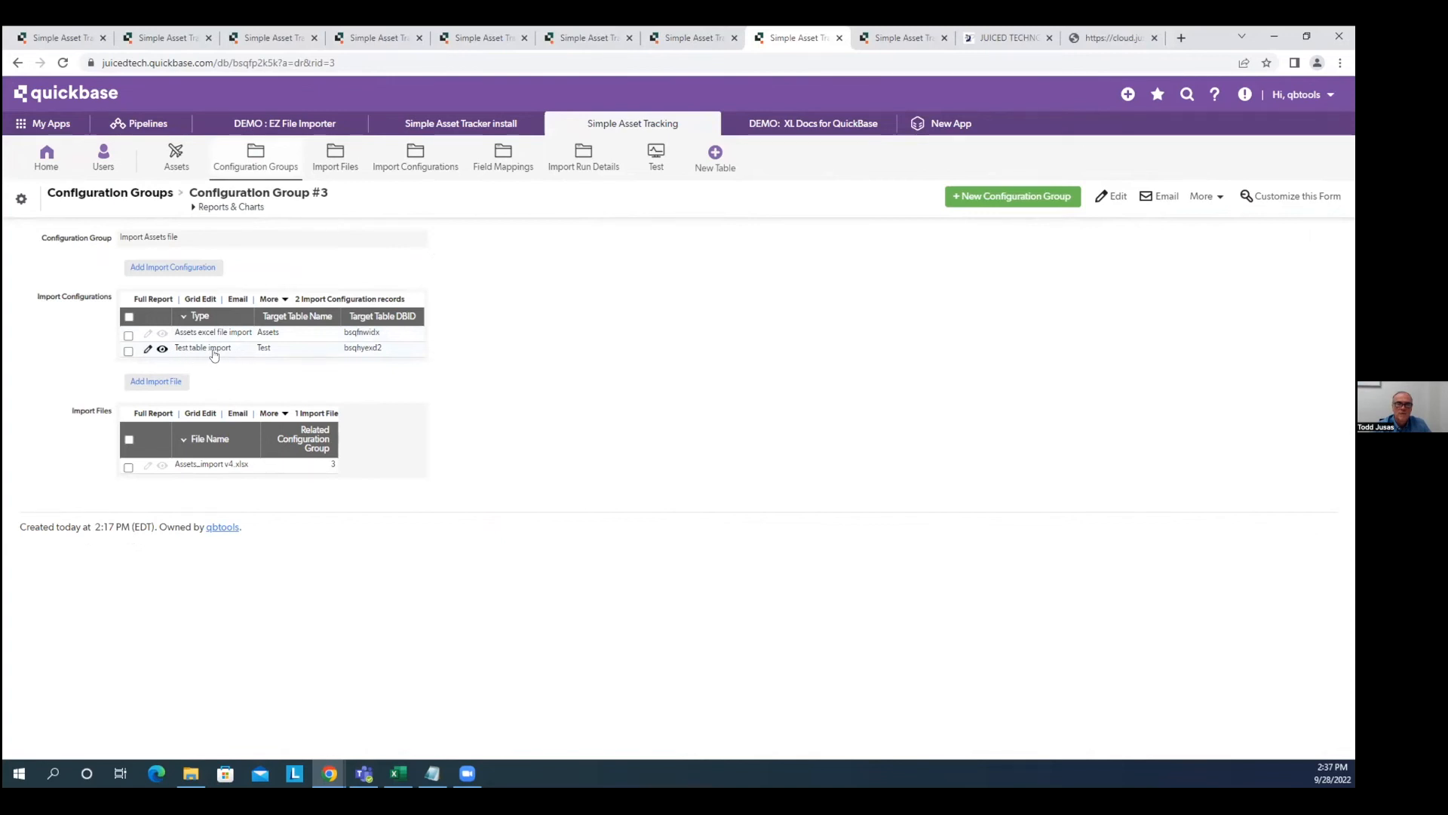
Replace the import file record's upload with Assets_import v4 and save it.
{"action": "left_click", "coordinate": [147, 465]}
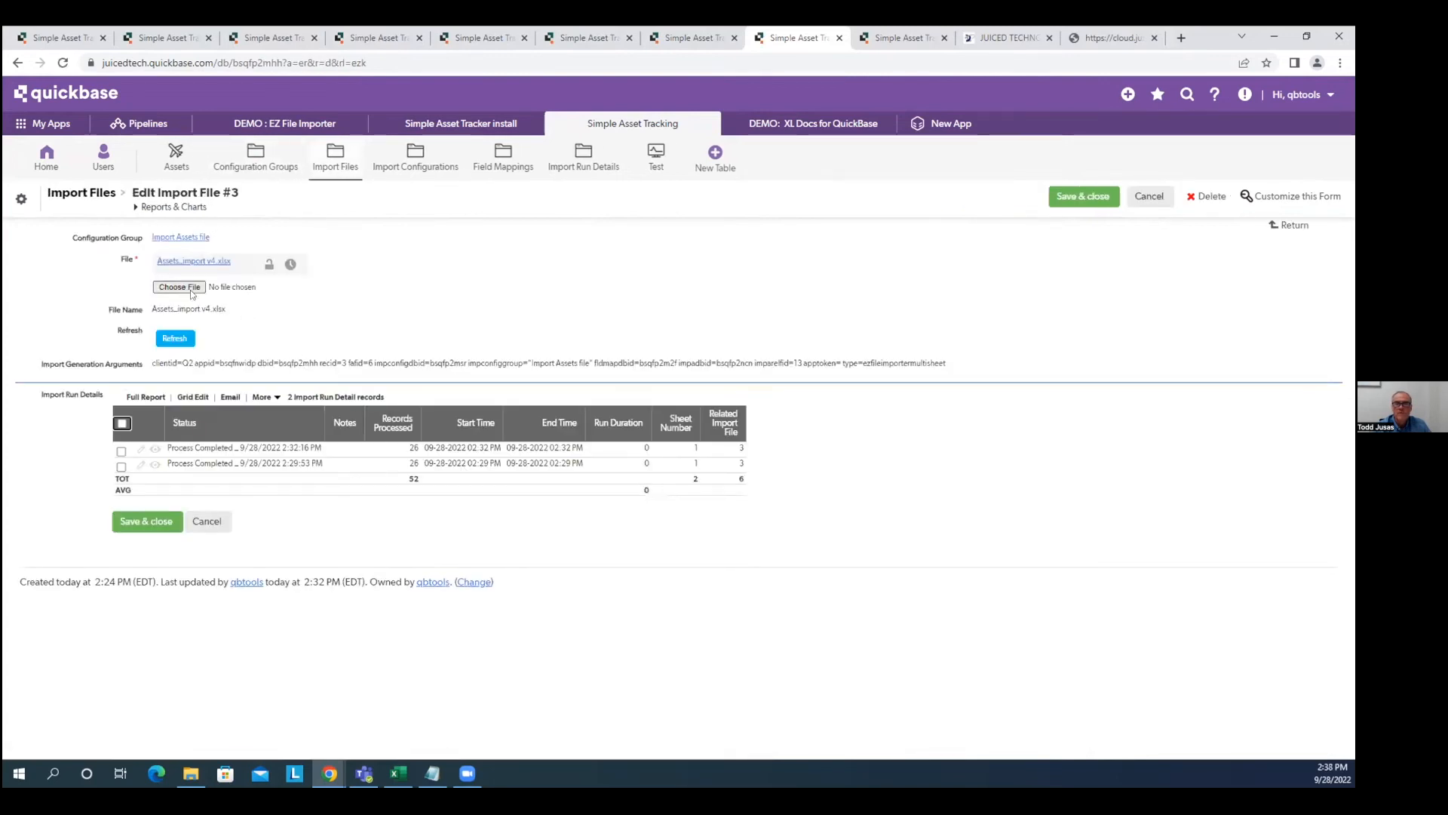
{"action": "left_click", "coordinate": [193, 288]}
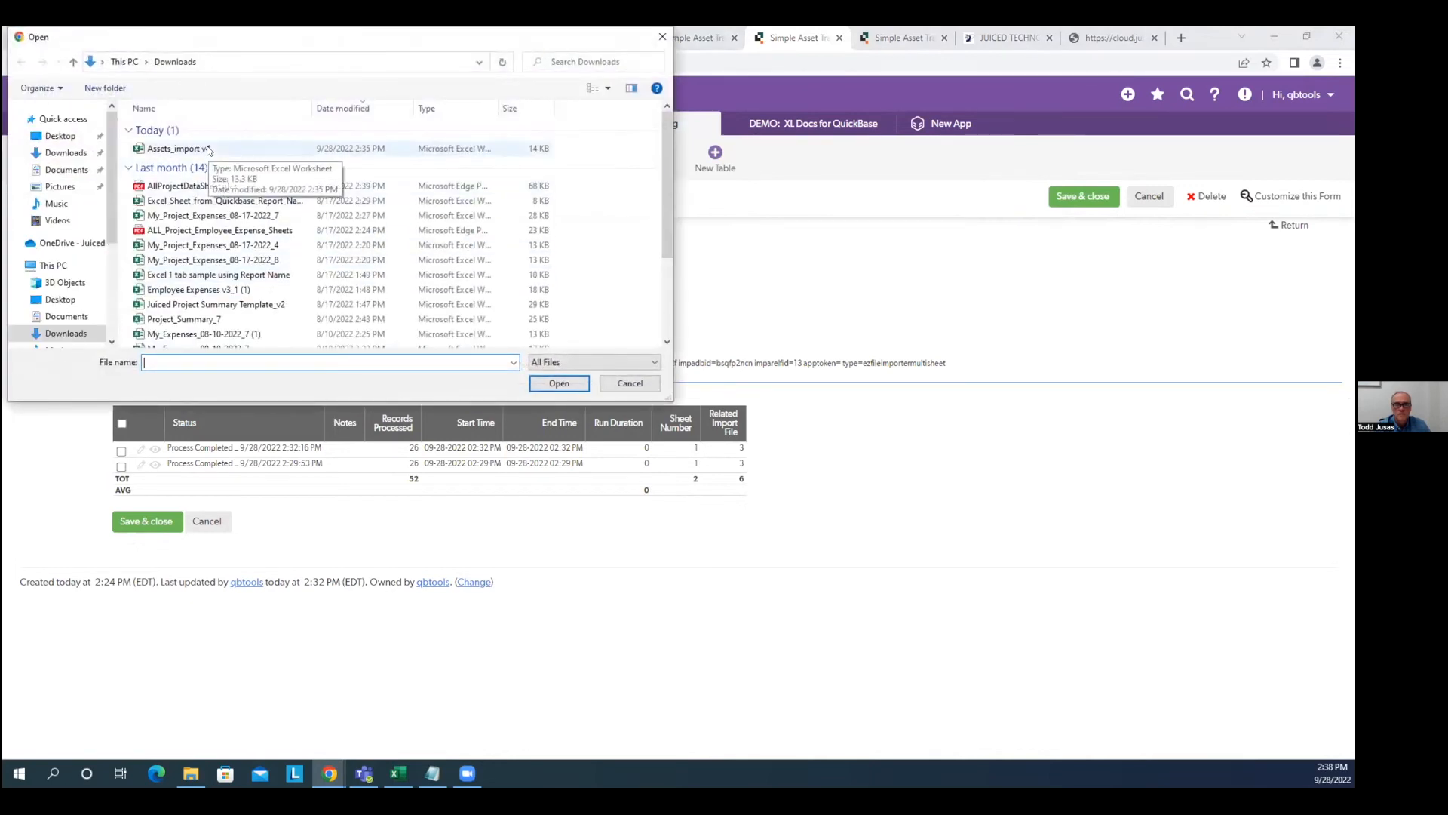
{"action": "double_click", "coordinate": [209, 150]}
{"action": "left_click", "coordinate": [1086, 199]}
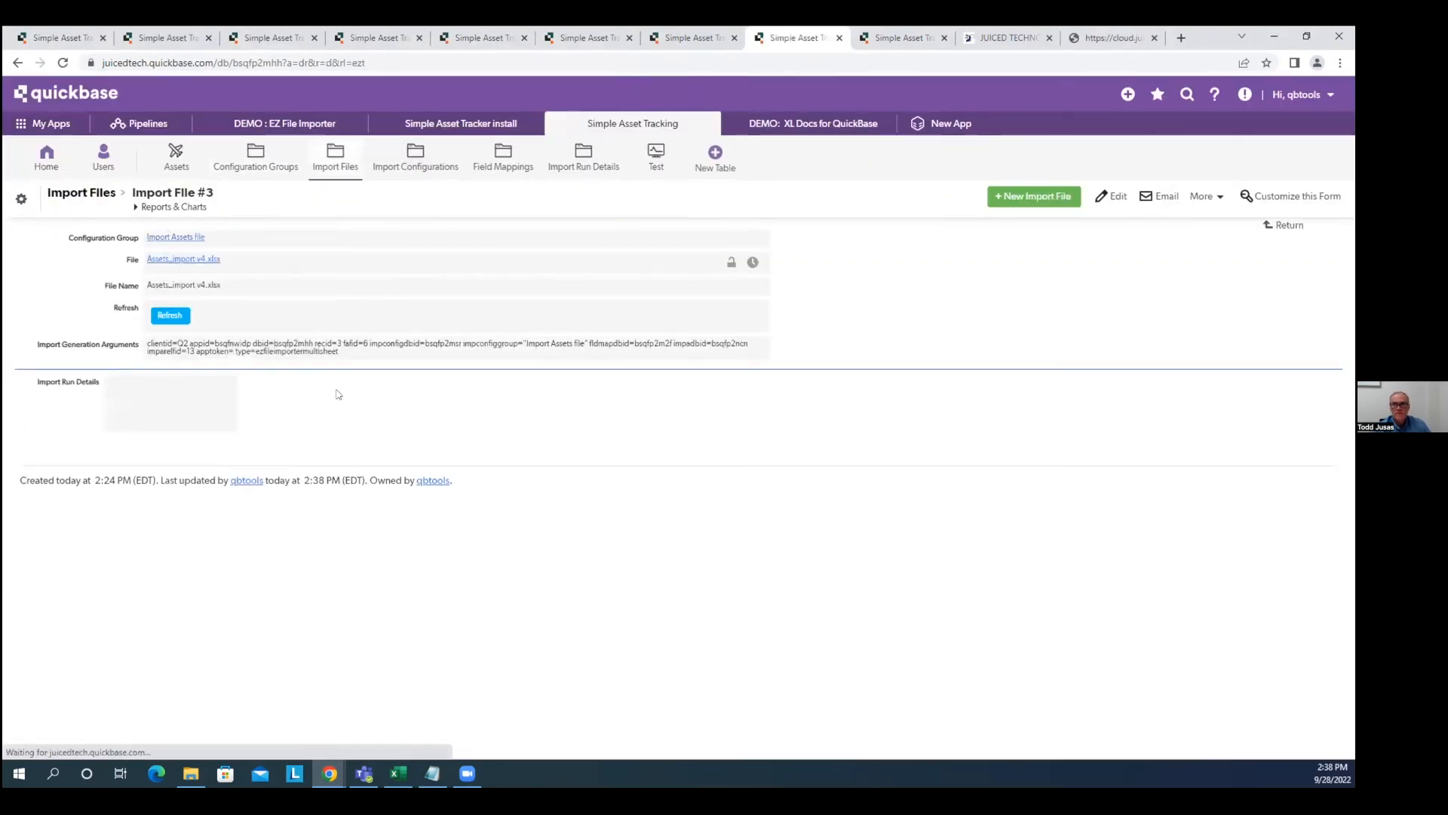
Refresh until the new import runs log 27 and 6 records, then view the Assets table.
{"action": "left_click", "coordinate": [167, 317]}
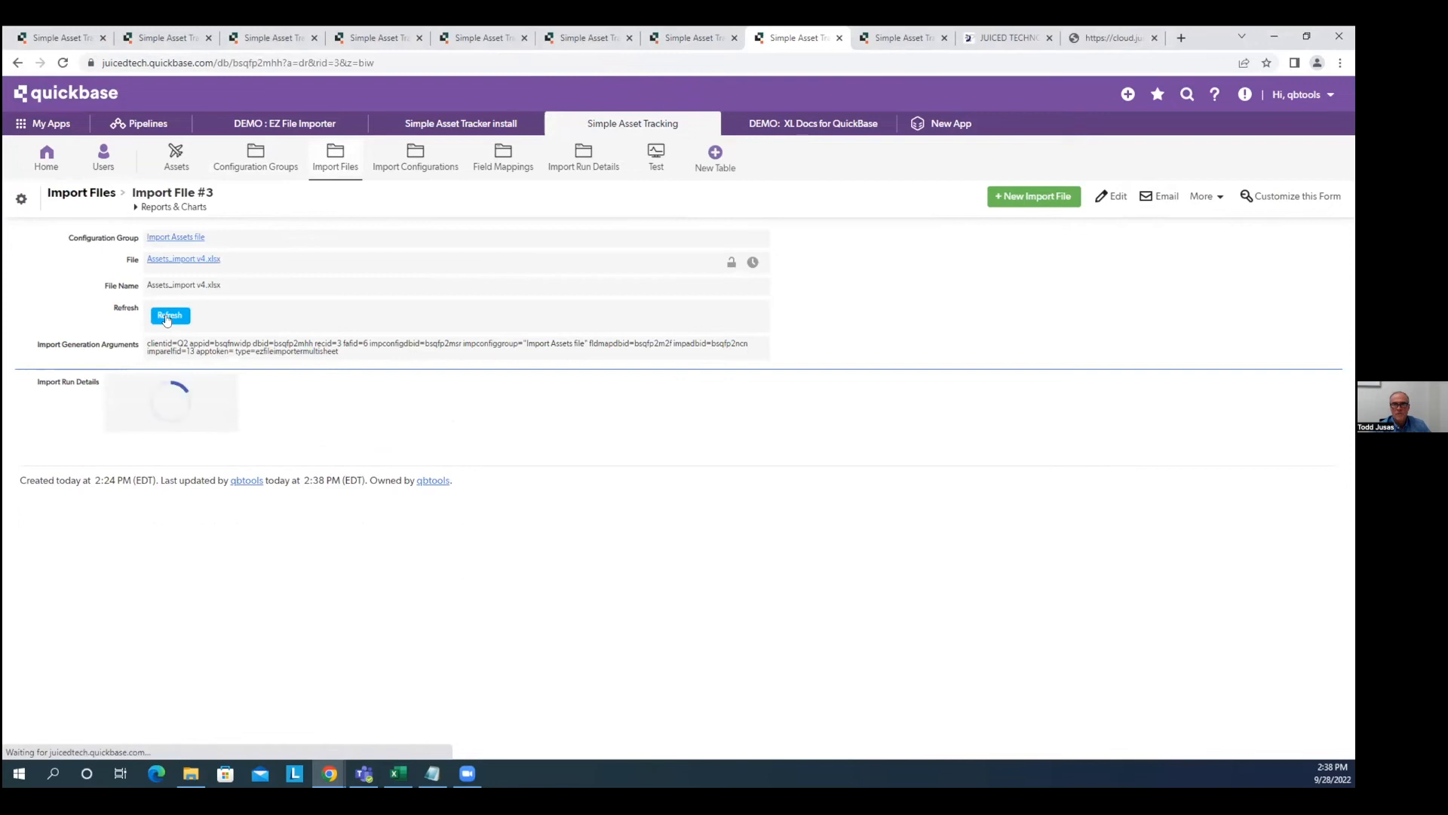
{"action": "left_click", "coordinate": [168, 317]}
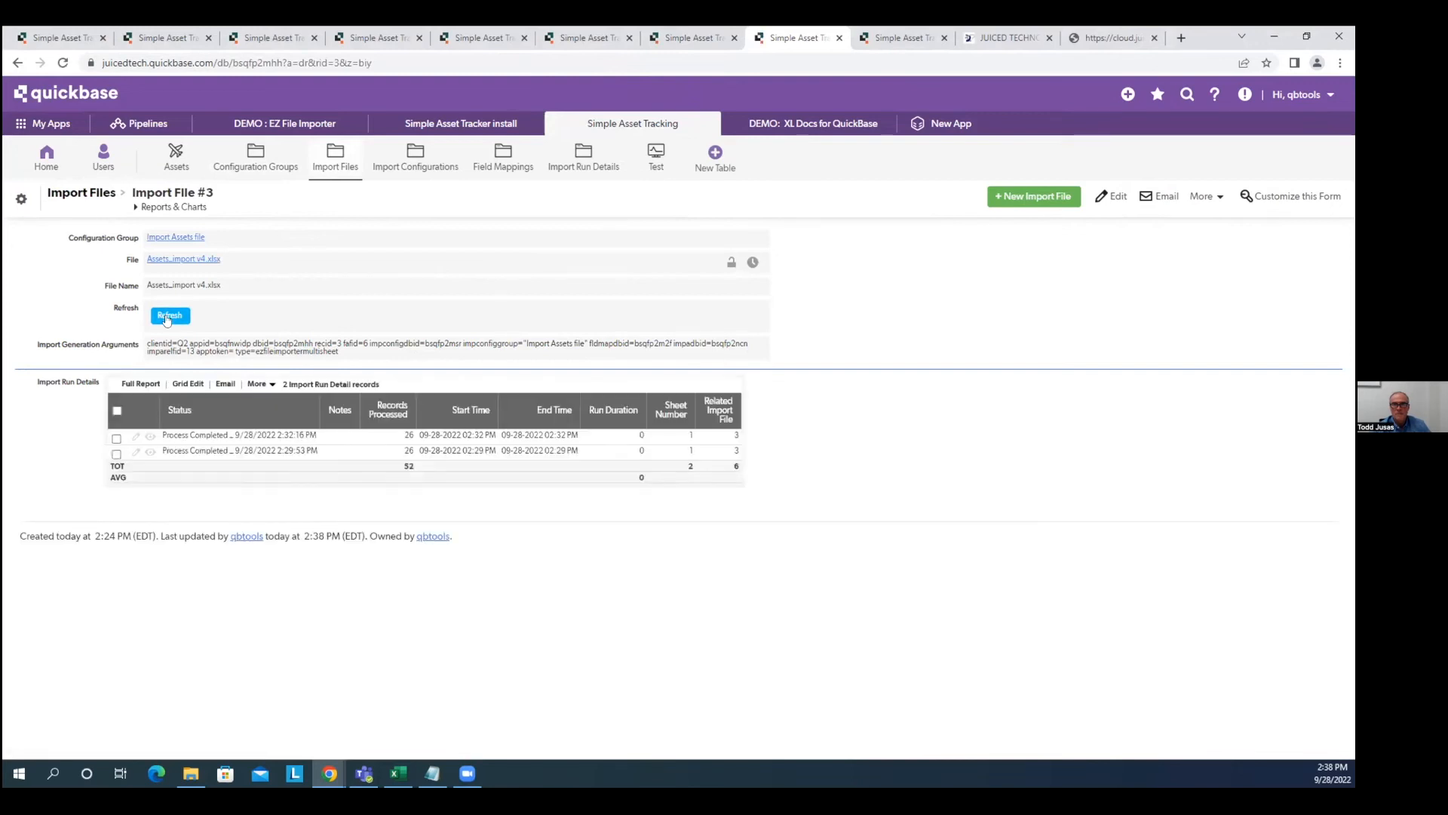
{"action": "left_click", "coordinate": [169, 316]}
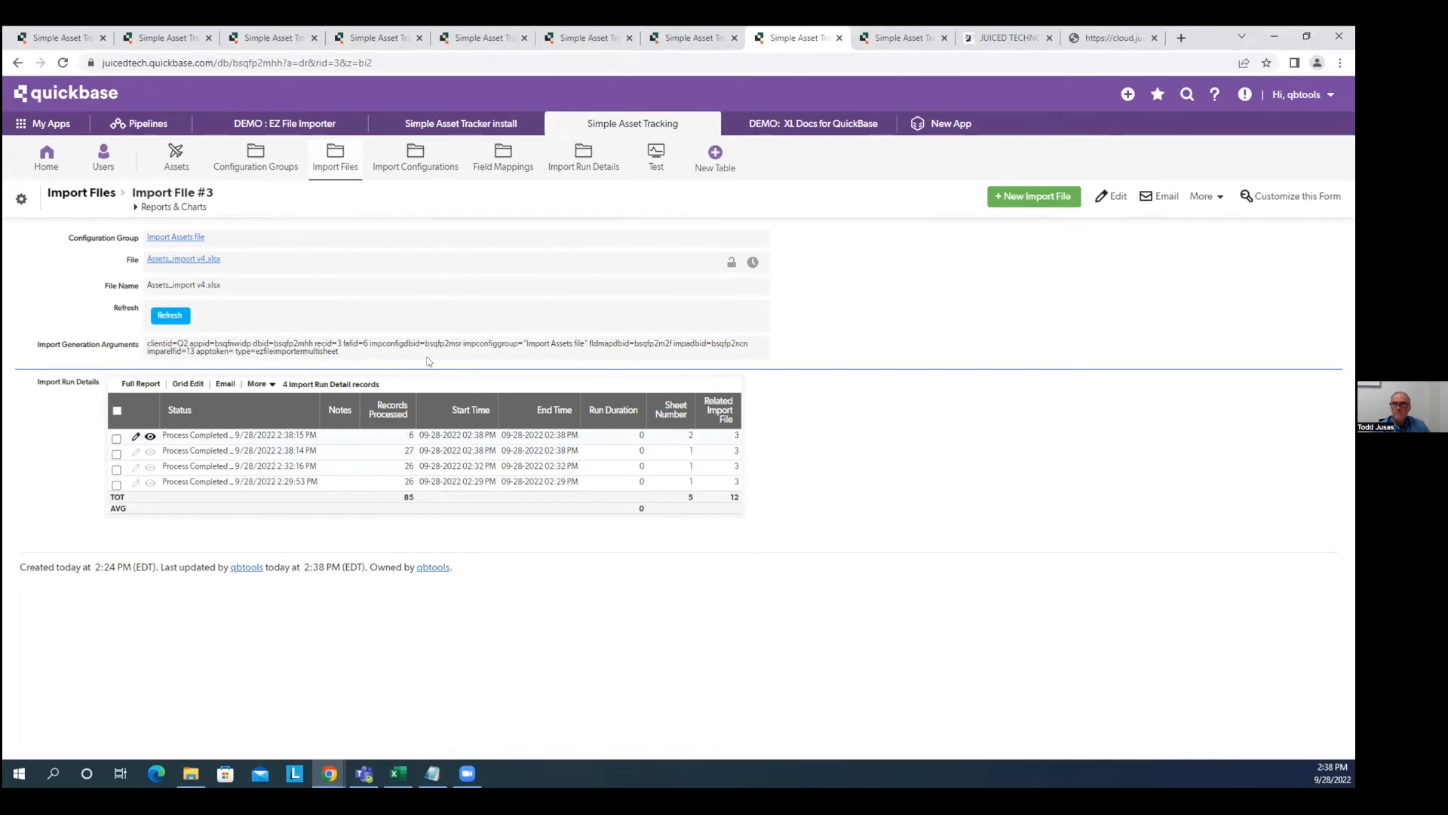
{"action": "left_click", "coordinate": [176, 156]}
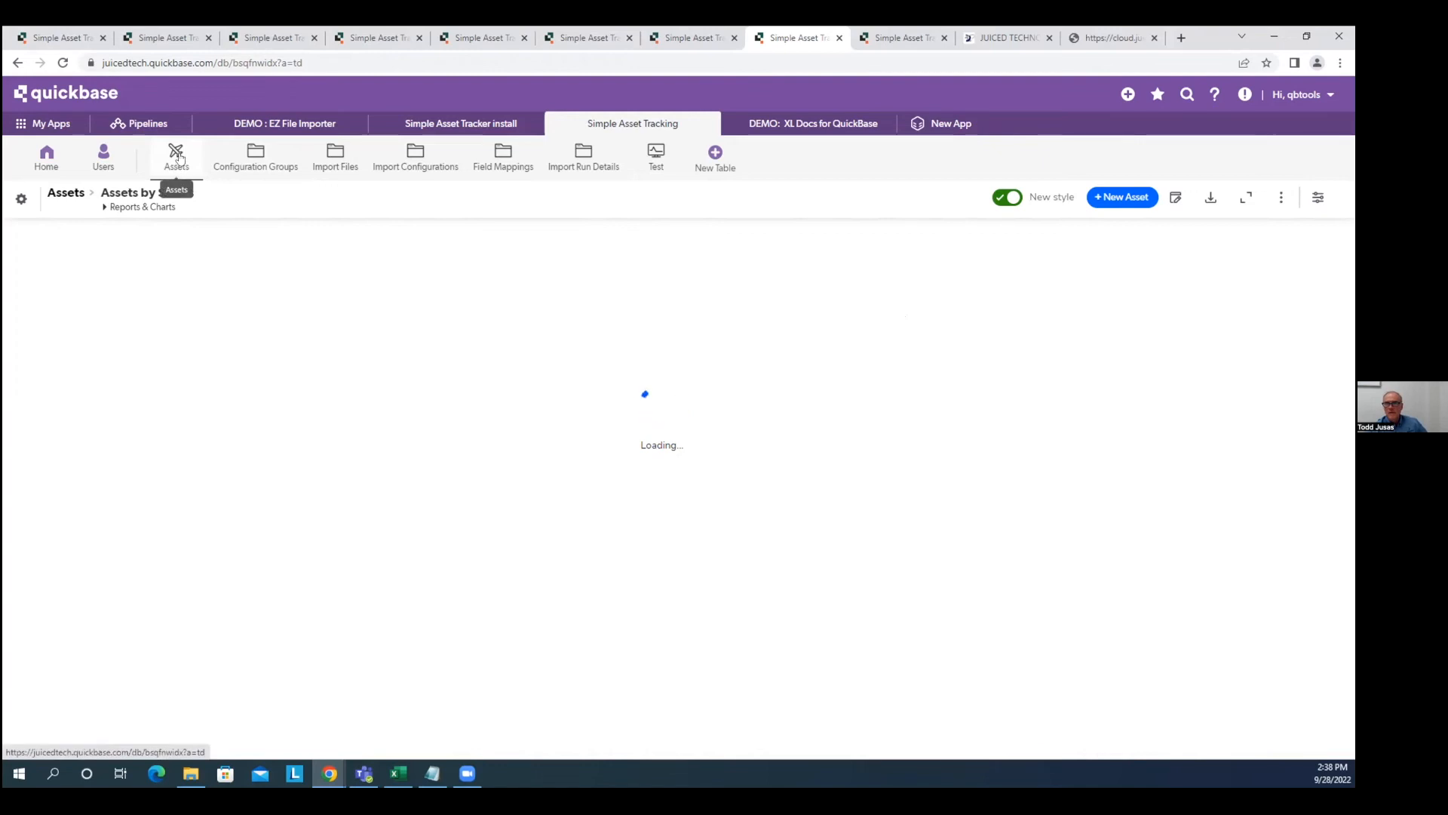
Check the 6 Test records and the 27 imported assets, then switch to the Excel workbook.
{"action": "left_click", "coordinate": [648, 154]}
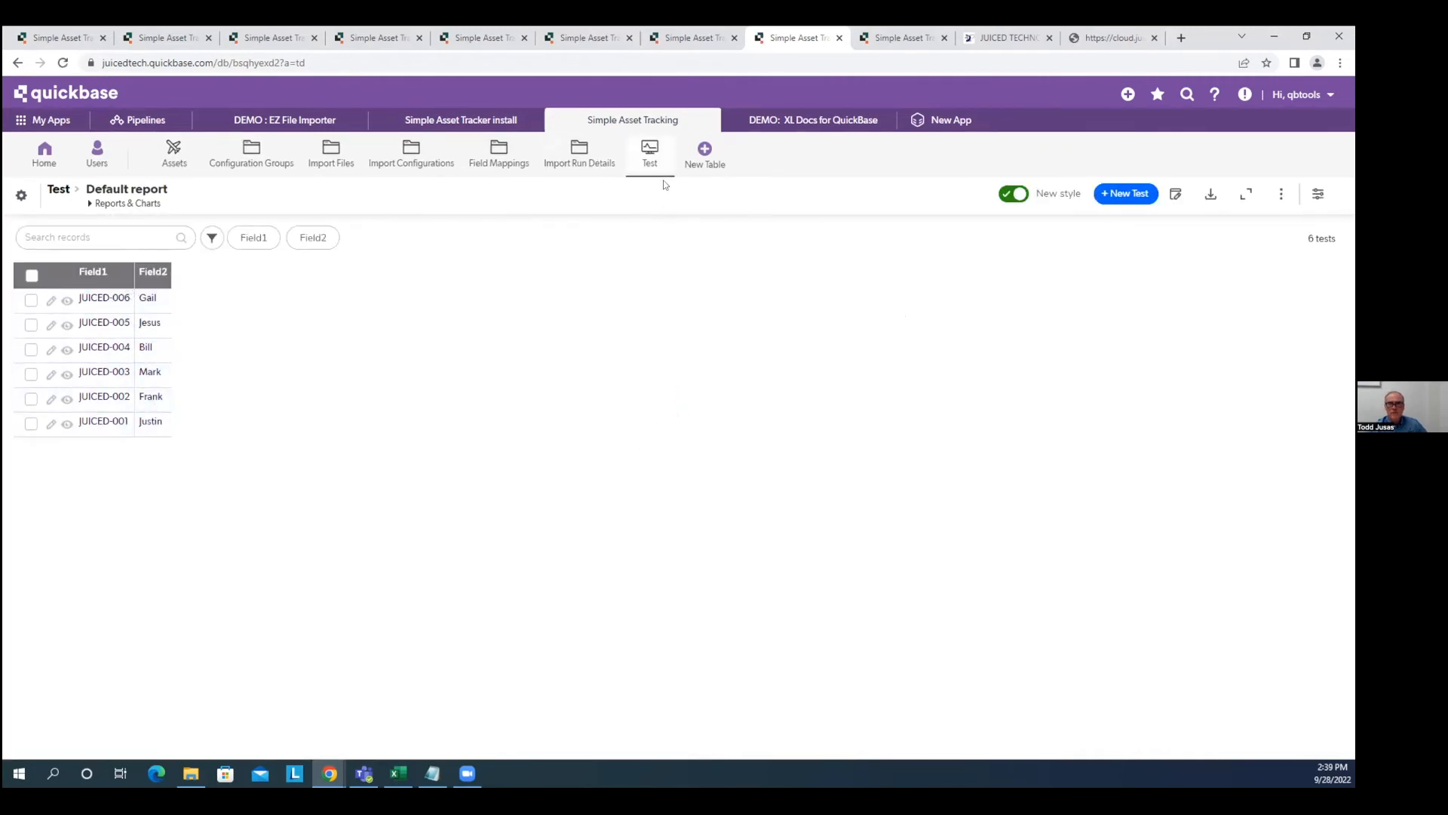
{"action": "left_click", "coordinate": [172, 154]}
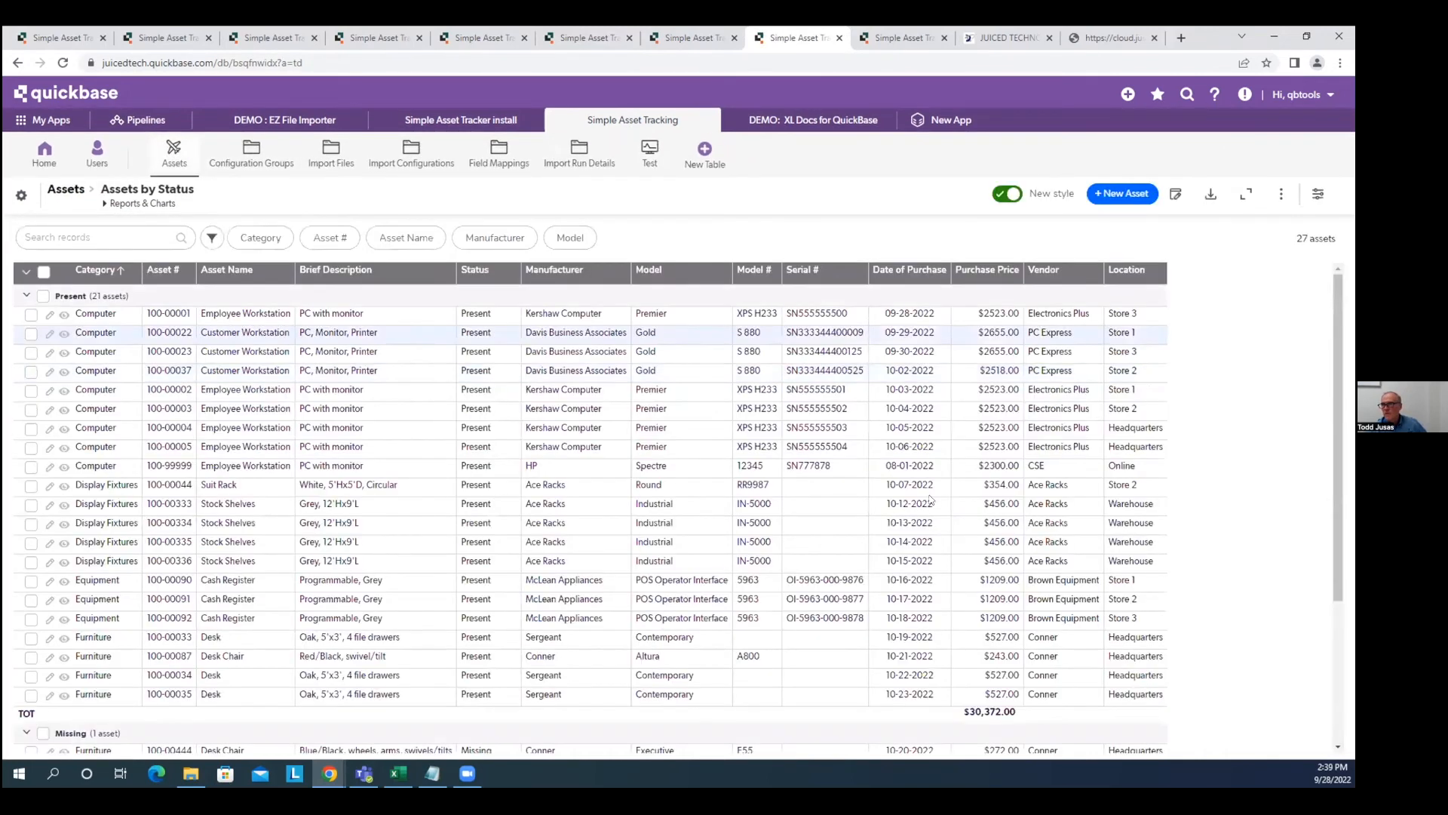
{"action": "scroll", "coordinate": [917, 361], "scroll_direction": "down", "scroll_amount": 3}
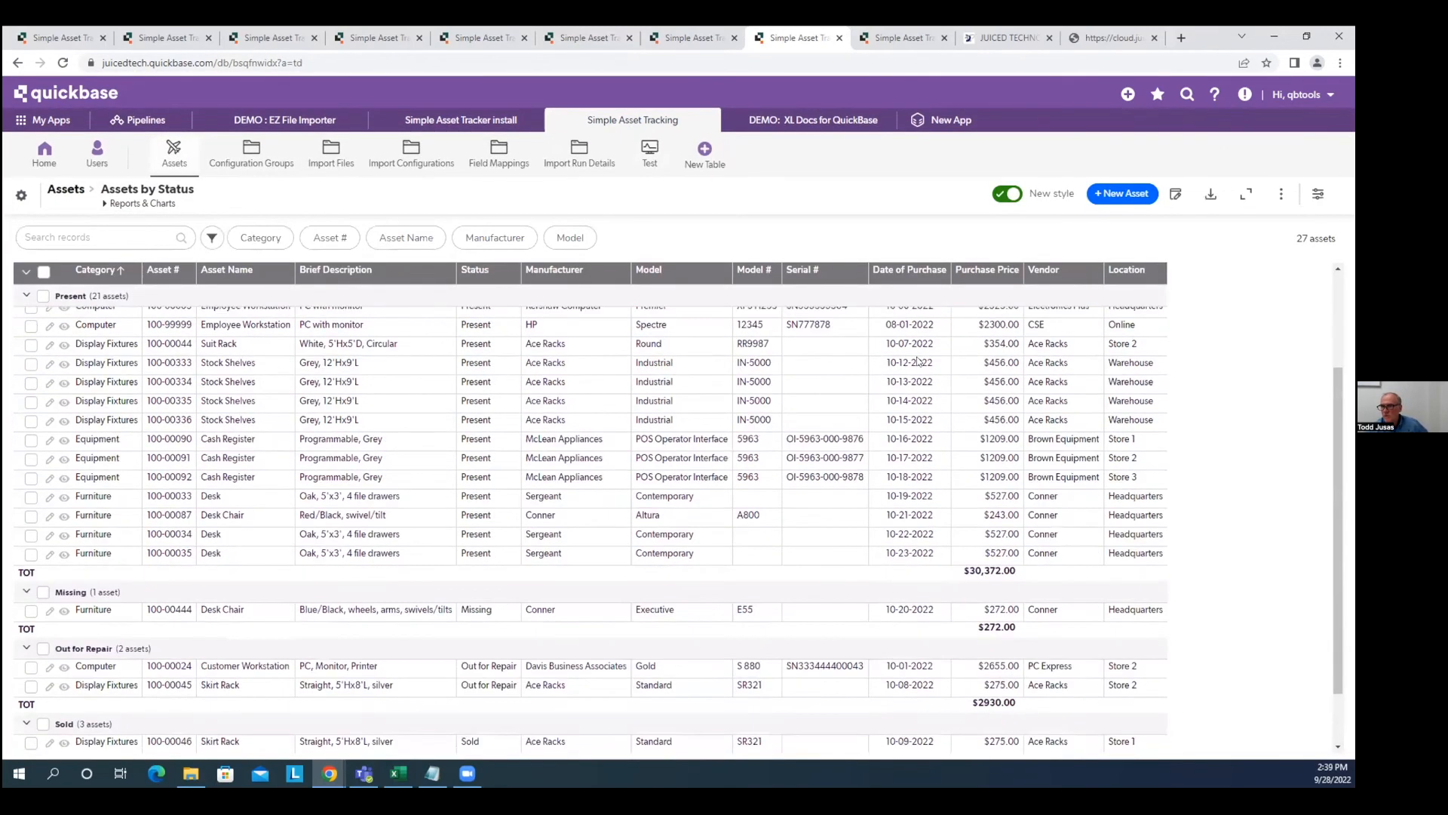
{"action": "scroll", "coordinate": [918, 307], "scroll_direction": "up", "scroll_amount": 3}
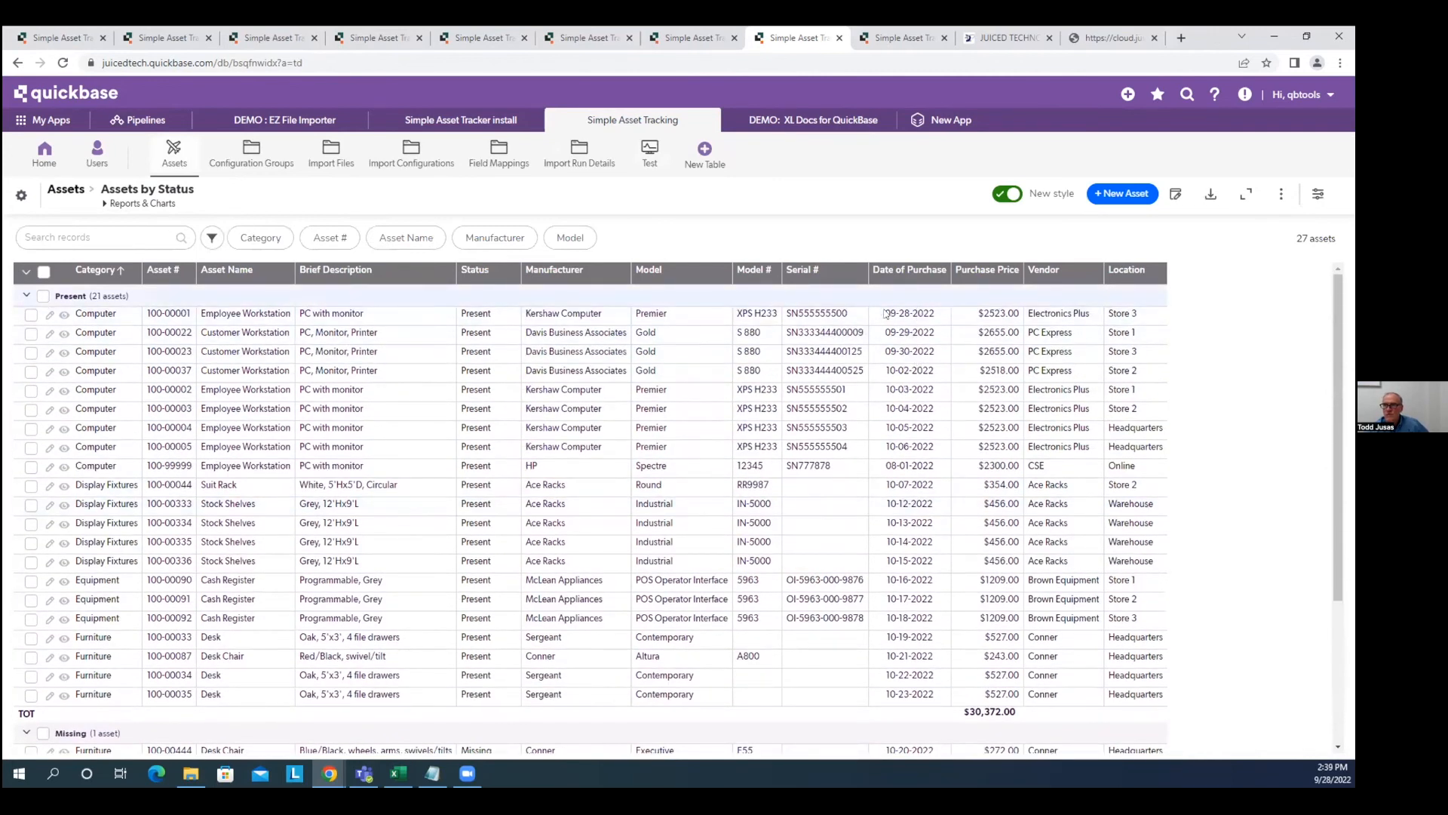
{"action": "scroll", "coordinate": [935, 321], "scroll_direction": "down", "scroll_amount": 1}
{"action": "scroll", "coordinate": [935, 321], "scroll_direction": "down", "scroll_amount": 1}
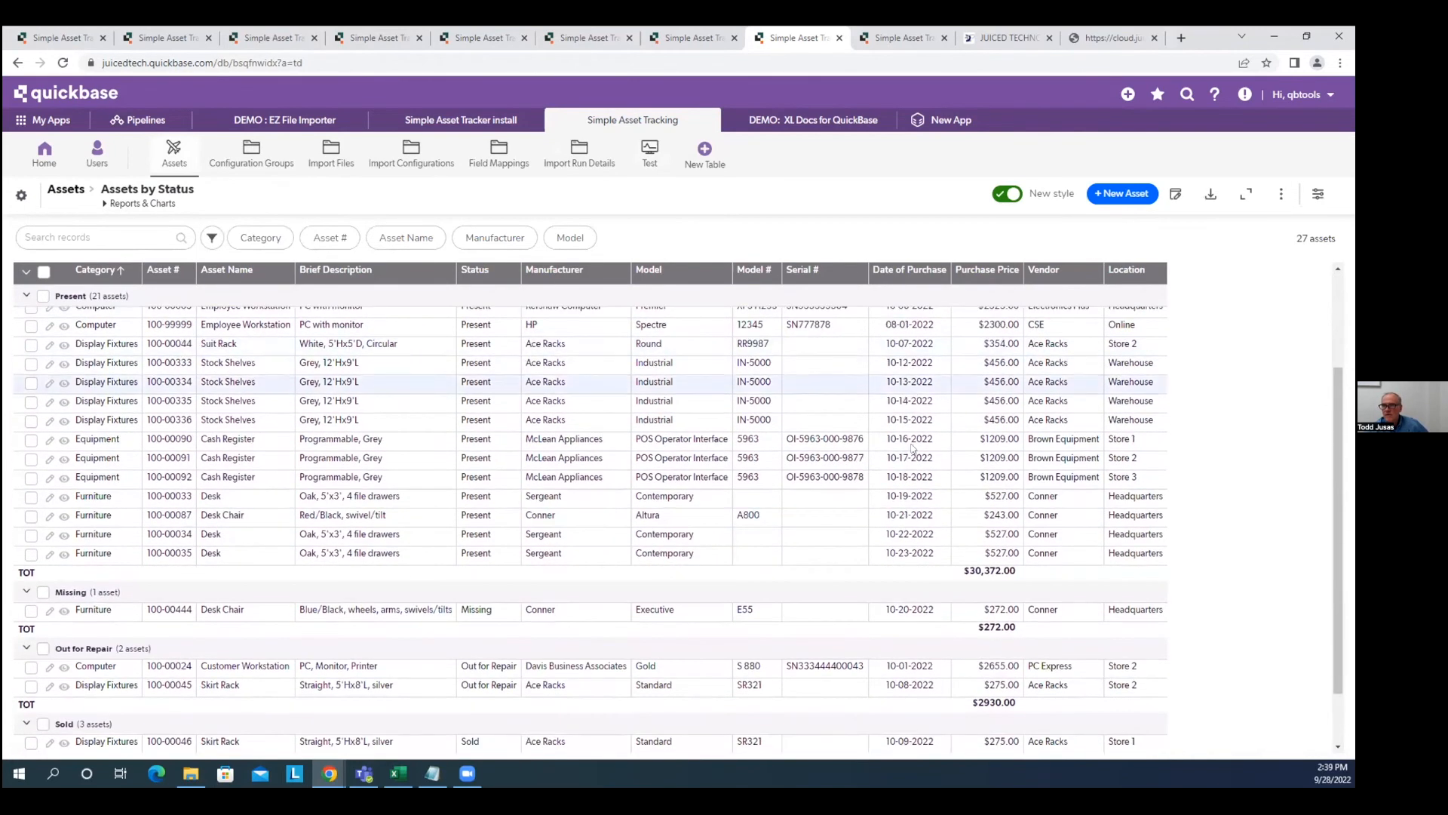
{"action": "scroll", "coordinate": [905, 566], "scroll_direction": "down", "scroll_amount": 1}
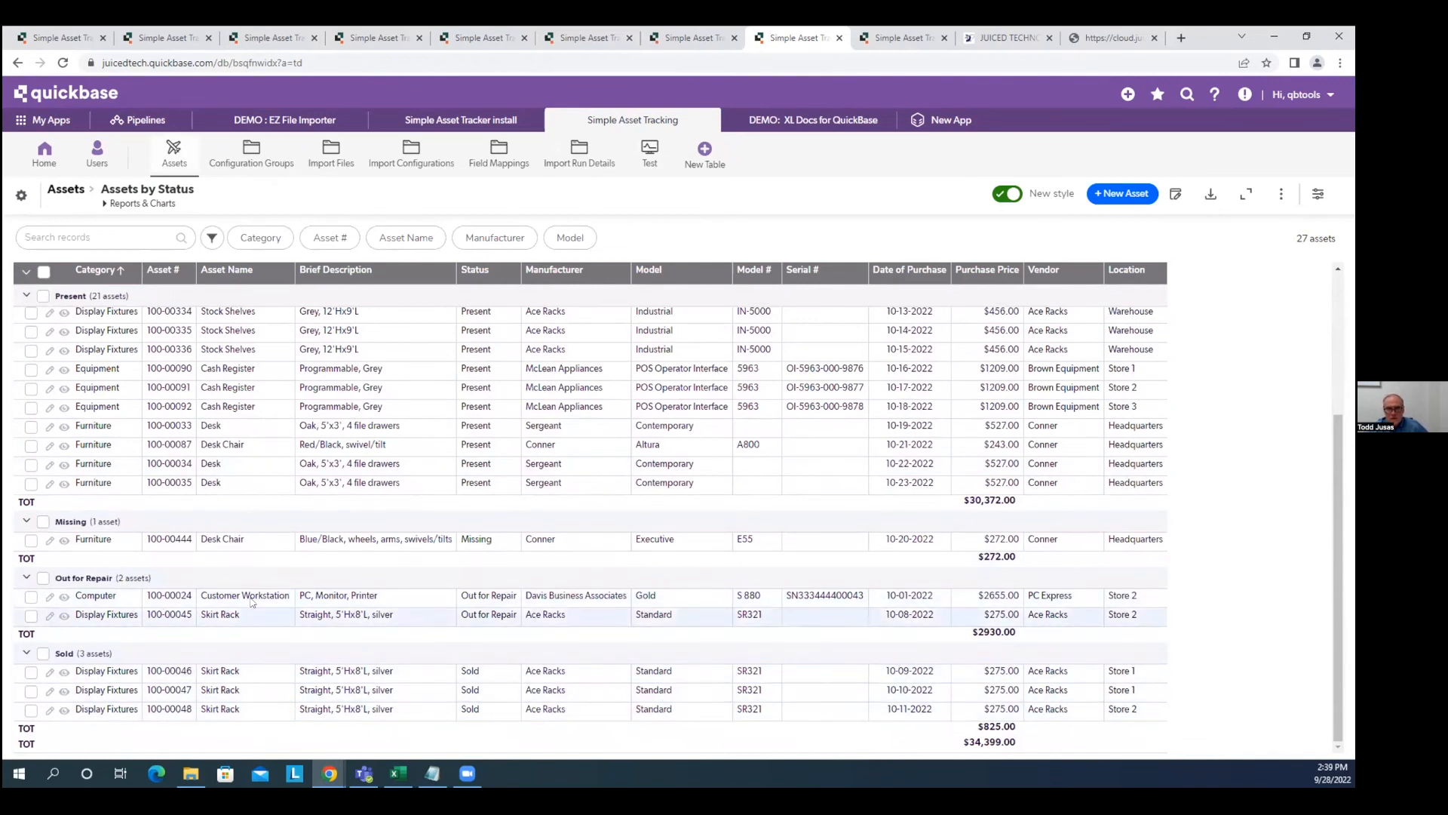
{"action": "scroll", "coordinate": [309, 590], "scroll_direction": "up", "scroll_amount": 2}
{"action": "scroll", "coordinate": [310, 590], "scroll_direction": "down", "scroll_amount": 2}
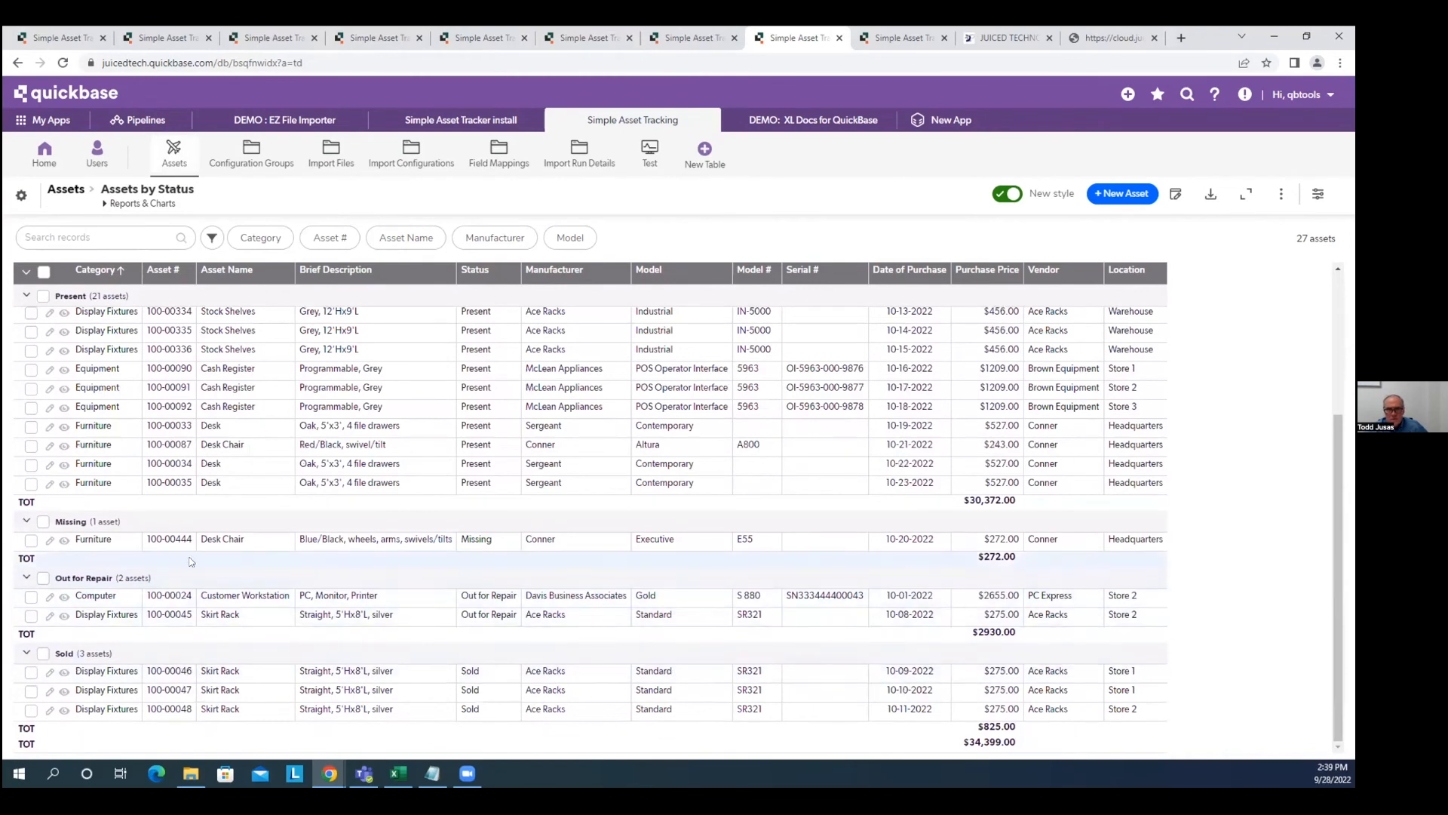
{"action": "scroll", "coordinate": [190, 561], "scroll_direction": "up", "scroll_amount": 3}
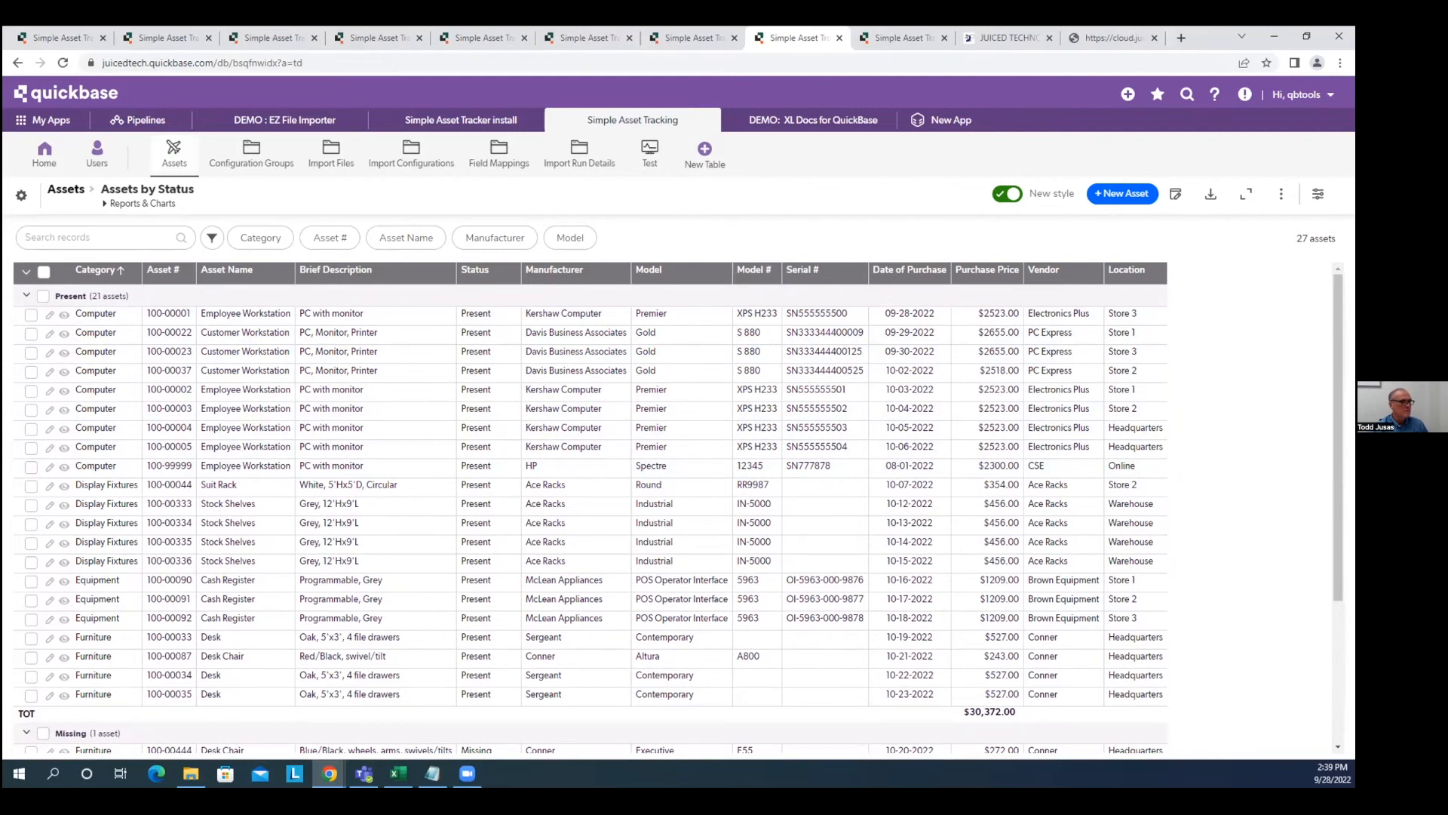
{"action": "key", "text": "alt+Tab"}
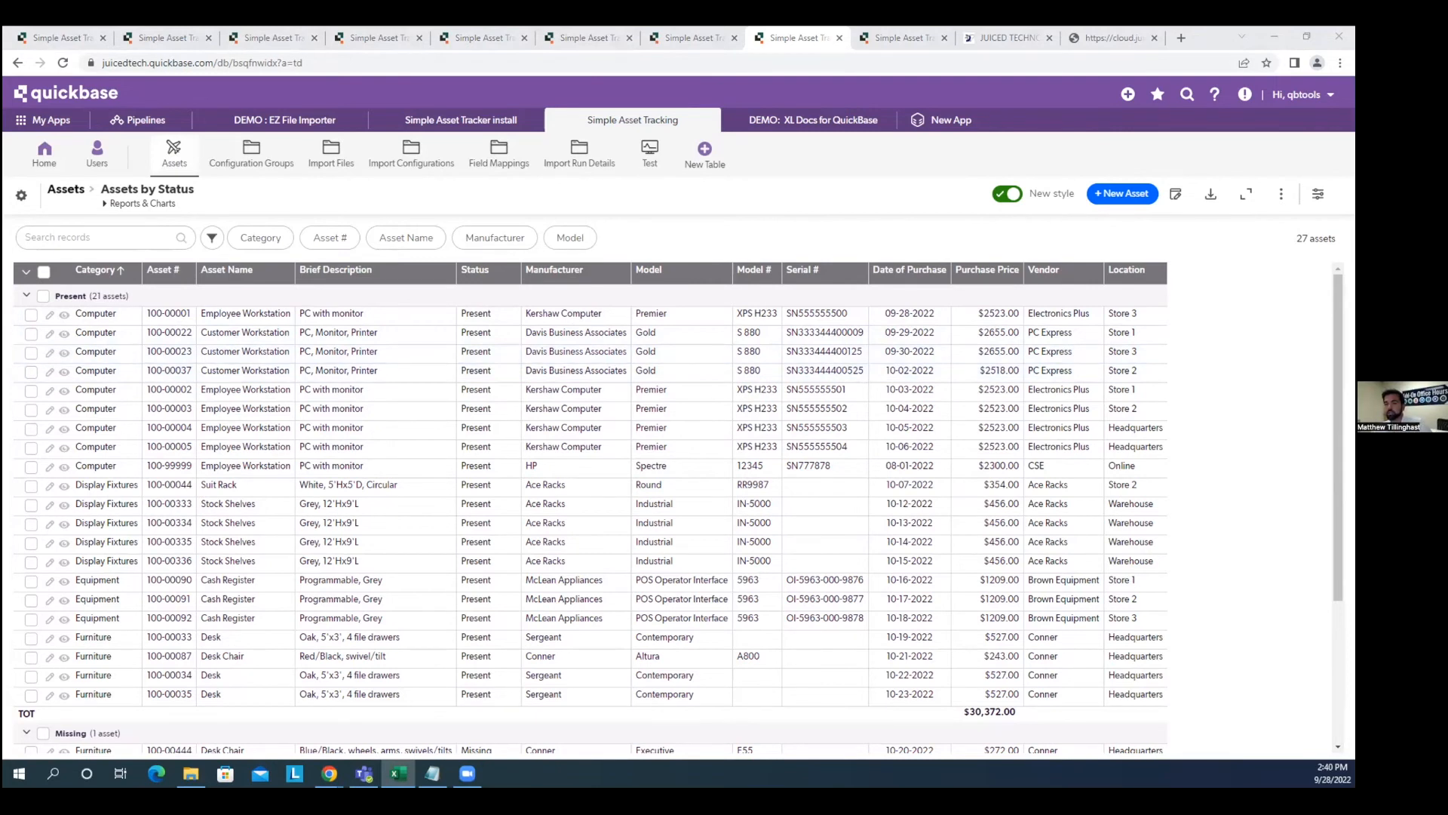
{"action": "key", "text": "alt+Tab"}
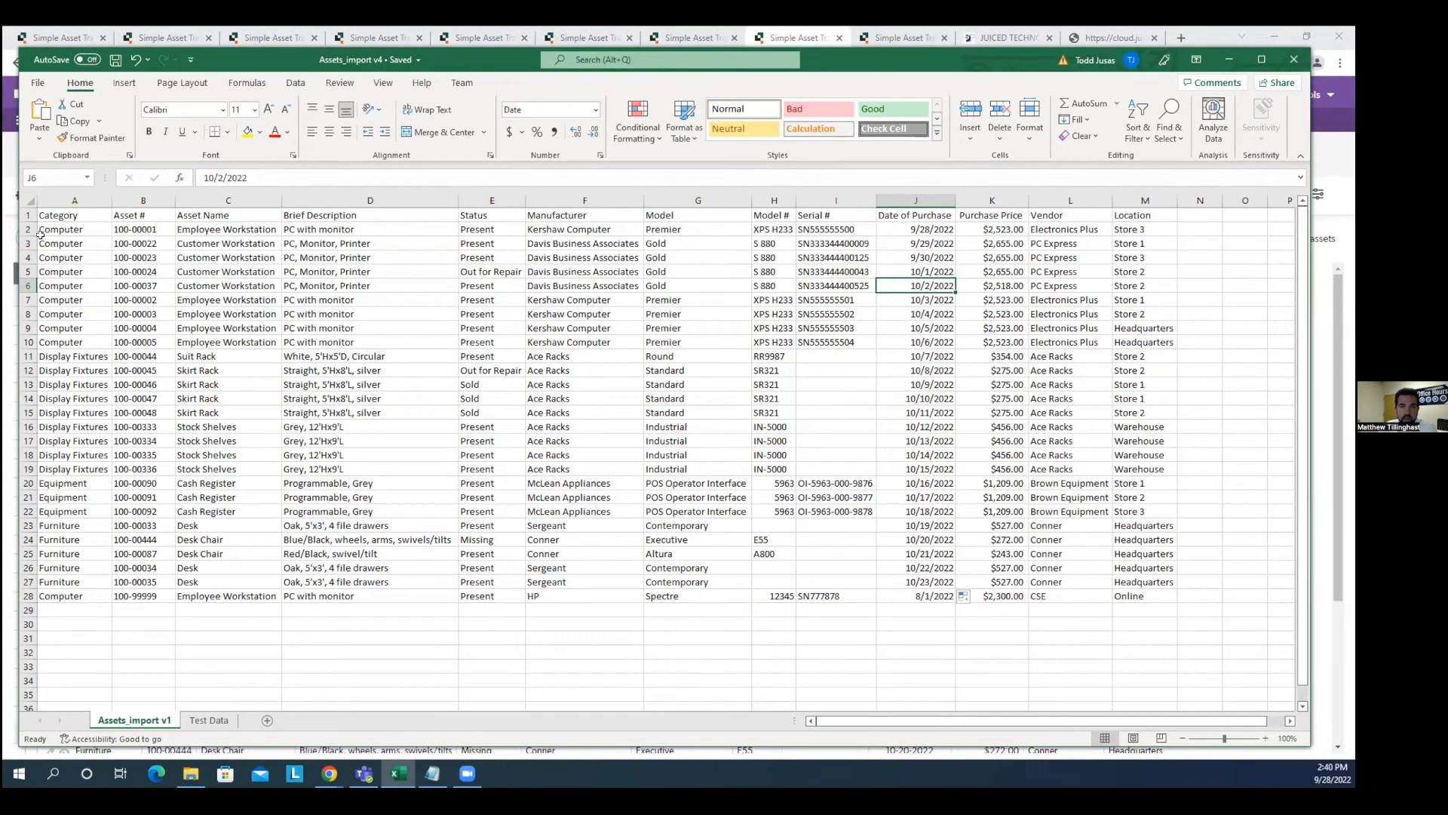
Select the header row of Assets_import v4, starting from the Category cell A1.
{"action": "left_click", "coordinate": [62, 217]}
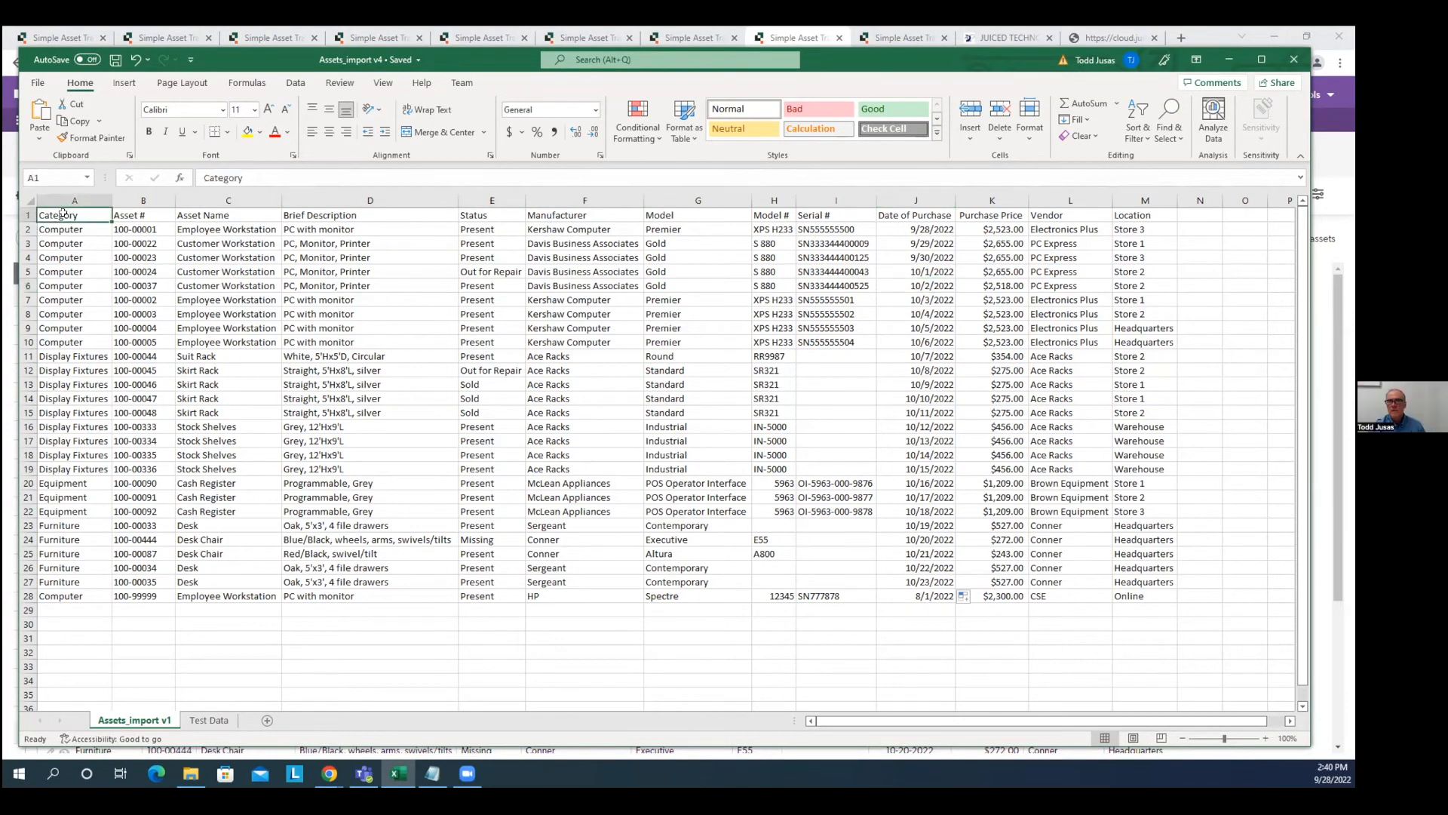
{"action": "left_click", "coordinate": [25, 215]}
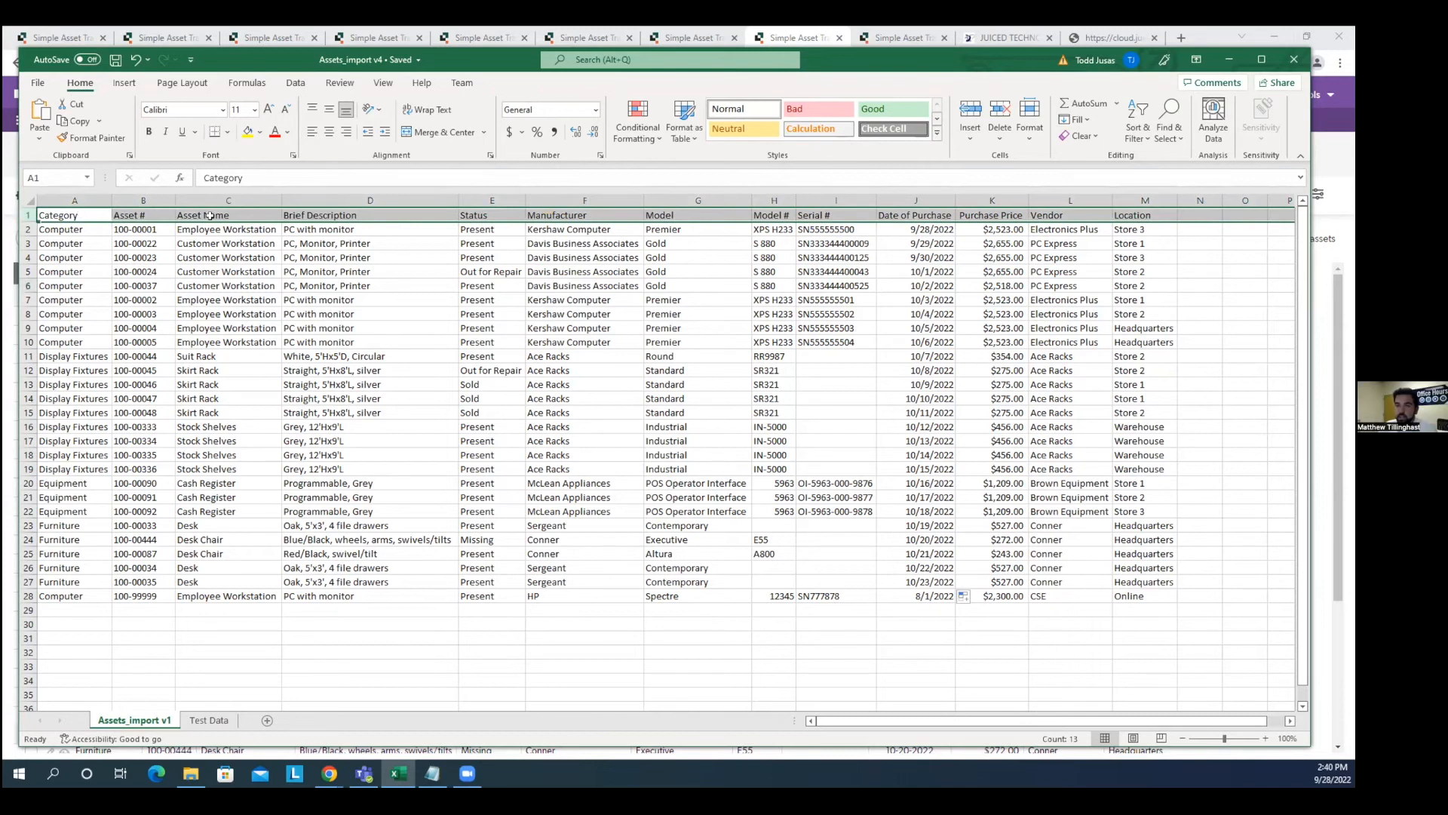
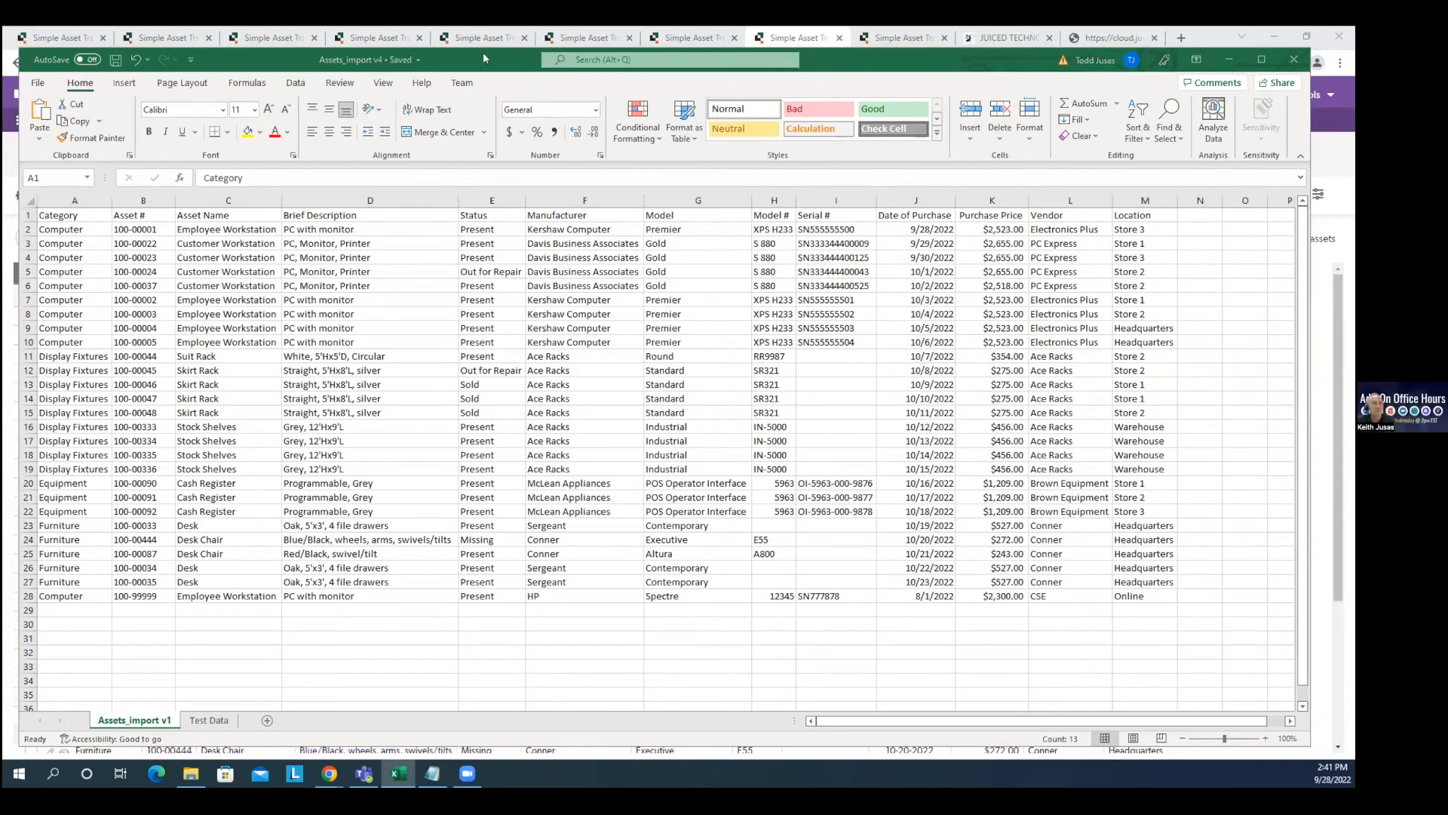
Set the Assets_import v4 workbook aside and return to the Quickbase browser window.
{"action": "left_click", "coordinate": [483, 52]}
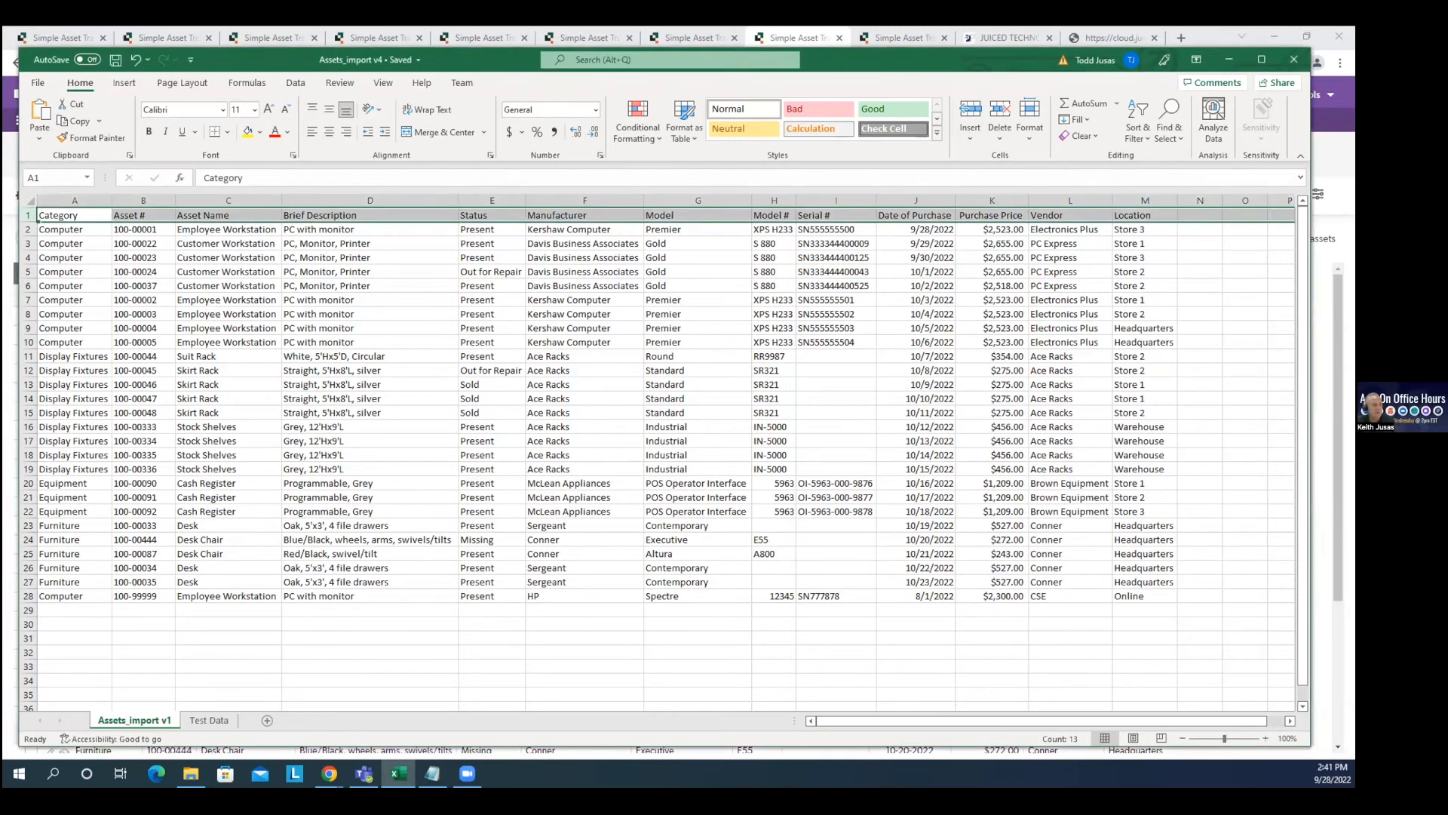
{"action": "key", "text": "alt+Tab"}
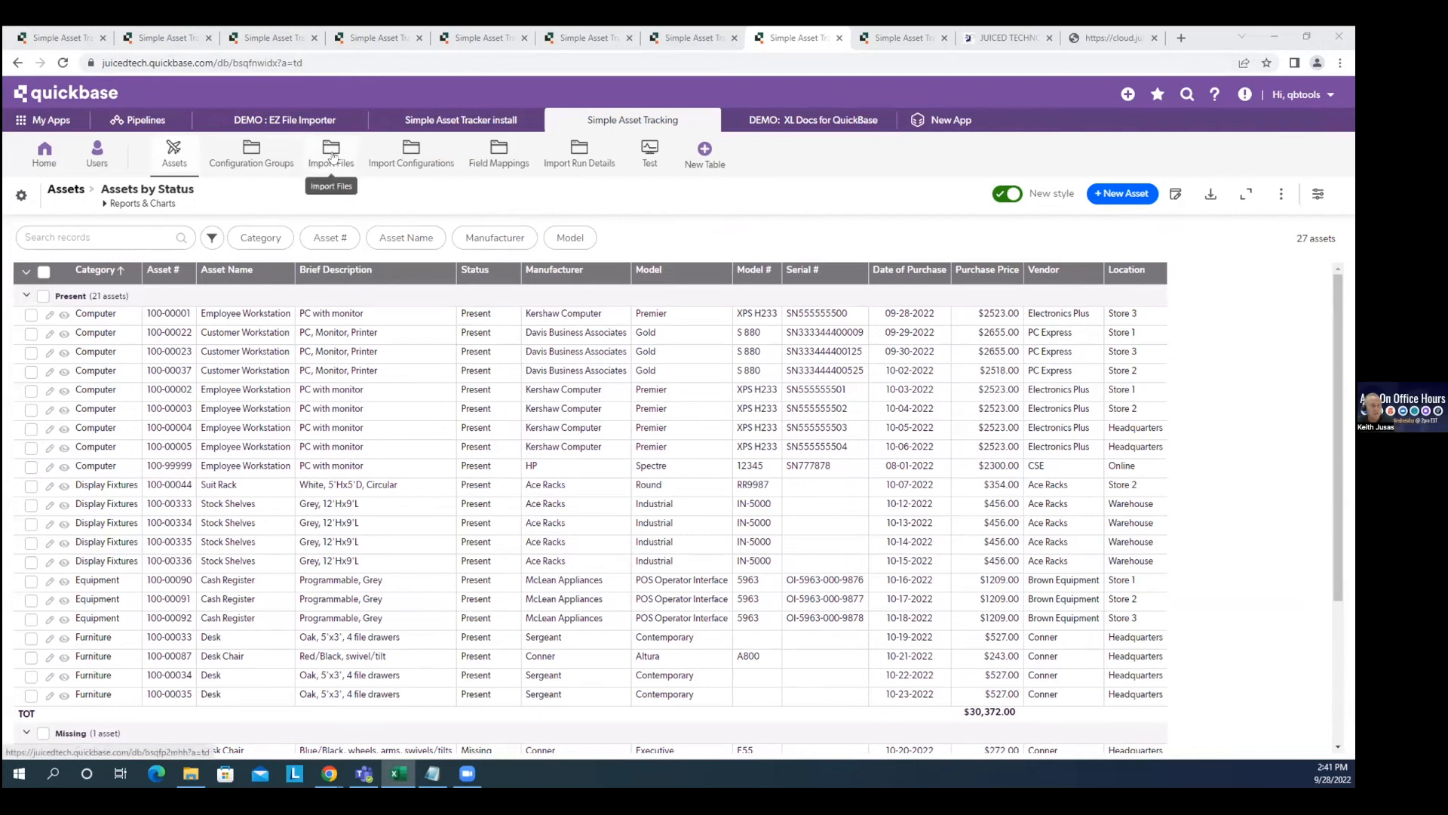
Upload Assets_import v4.xlsx as a new import file in Import Assets file, then open it.
{"action": "left_click", "coordinate": [255, 156]}
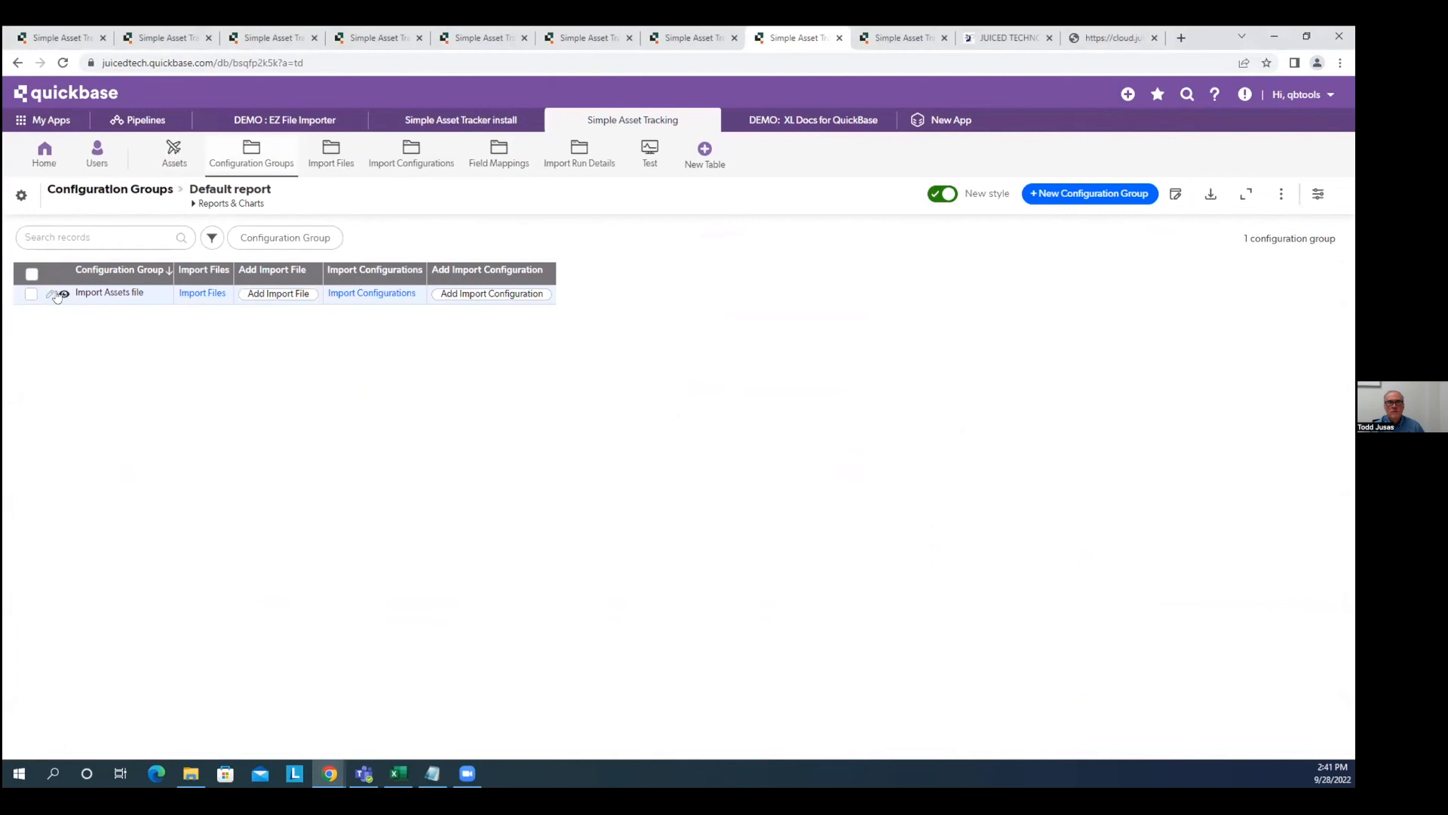
{"action": "left_click", "coordinate": [59, 295]}
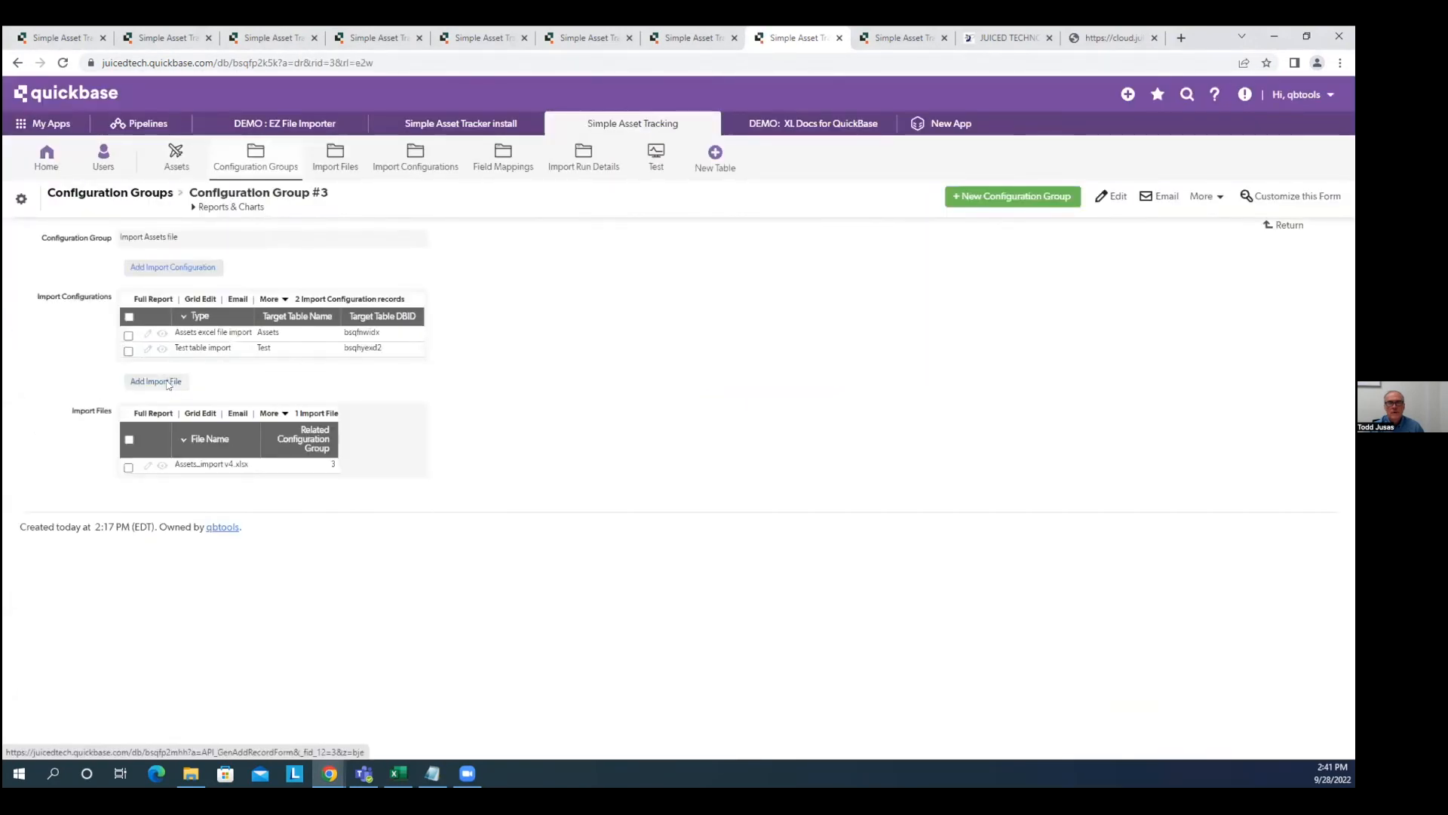
{"action": "left_click", "coordinate": [167, 382]}
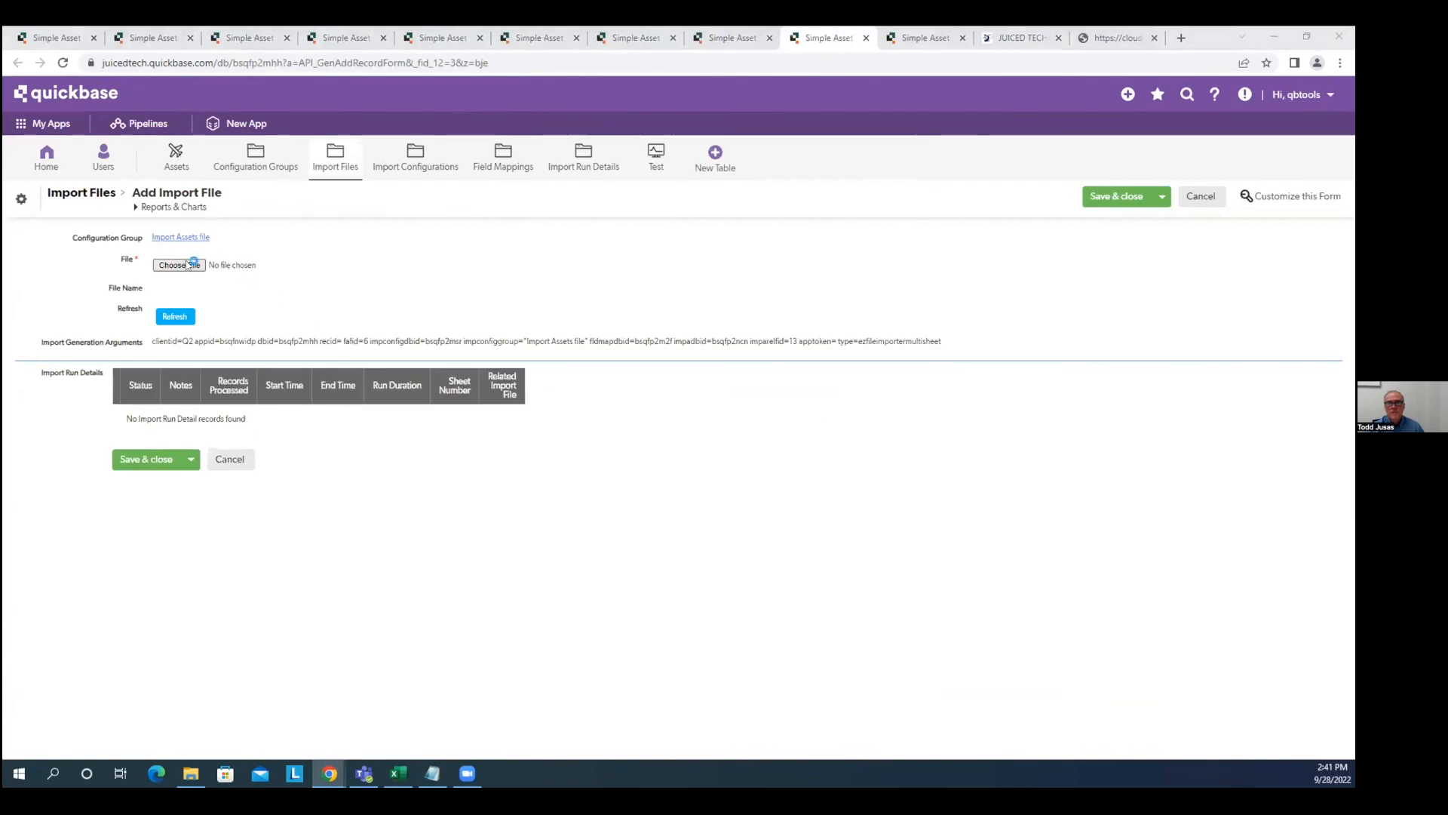
{"action": "left_click", "coordinate": [189, 264]}
{"action": "double_click", "coordinate": [174, 140]}
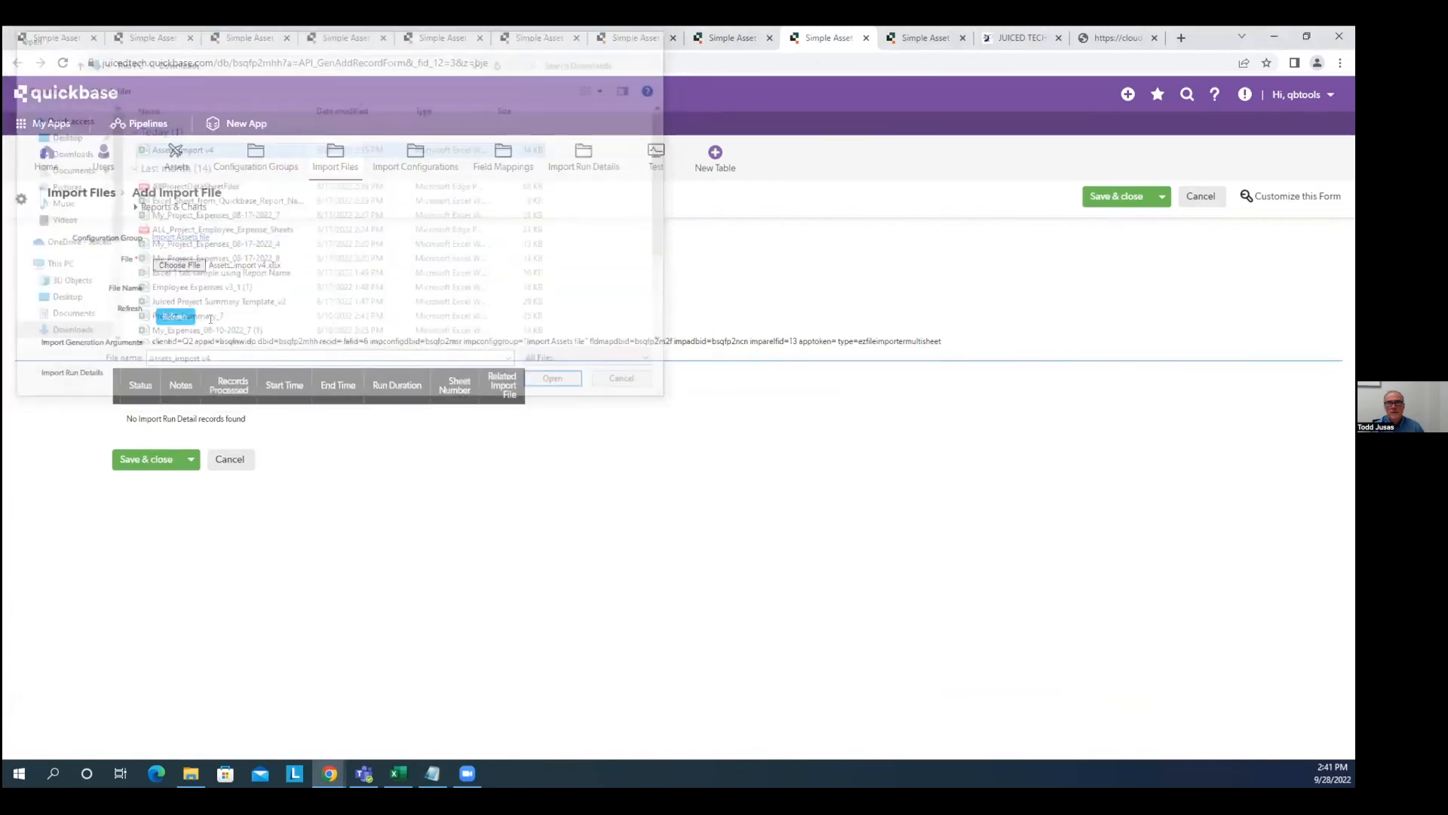
{"action": "left_click", "coordinate": [151, 458]}
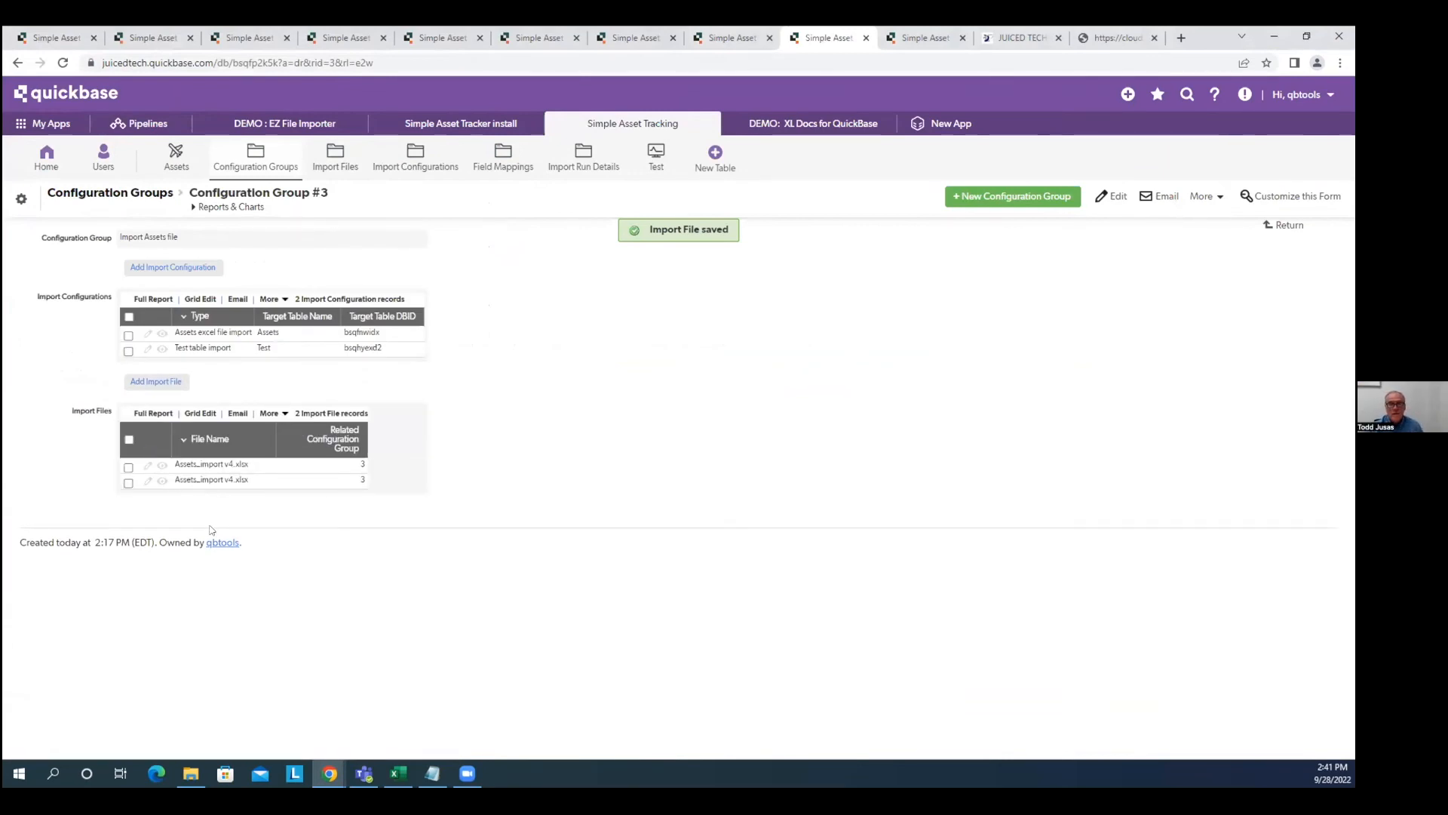
{"action": "left_click", "coordinate": [161, 483]}
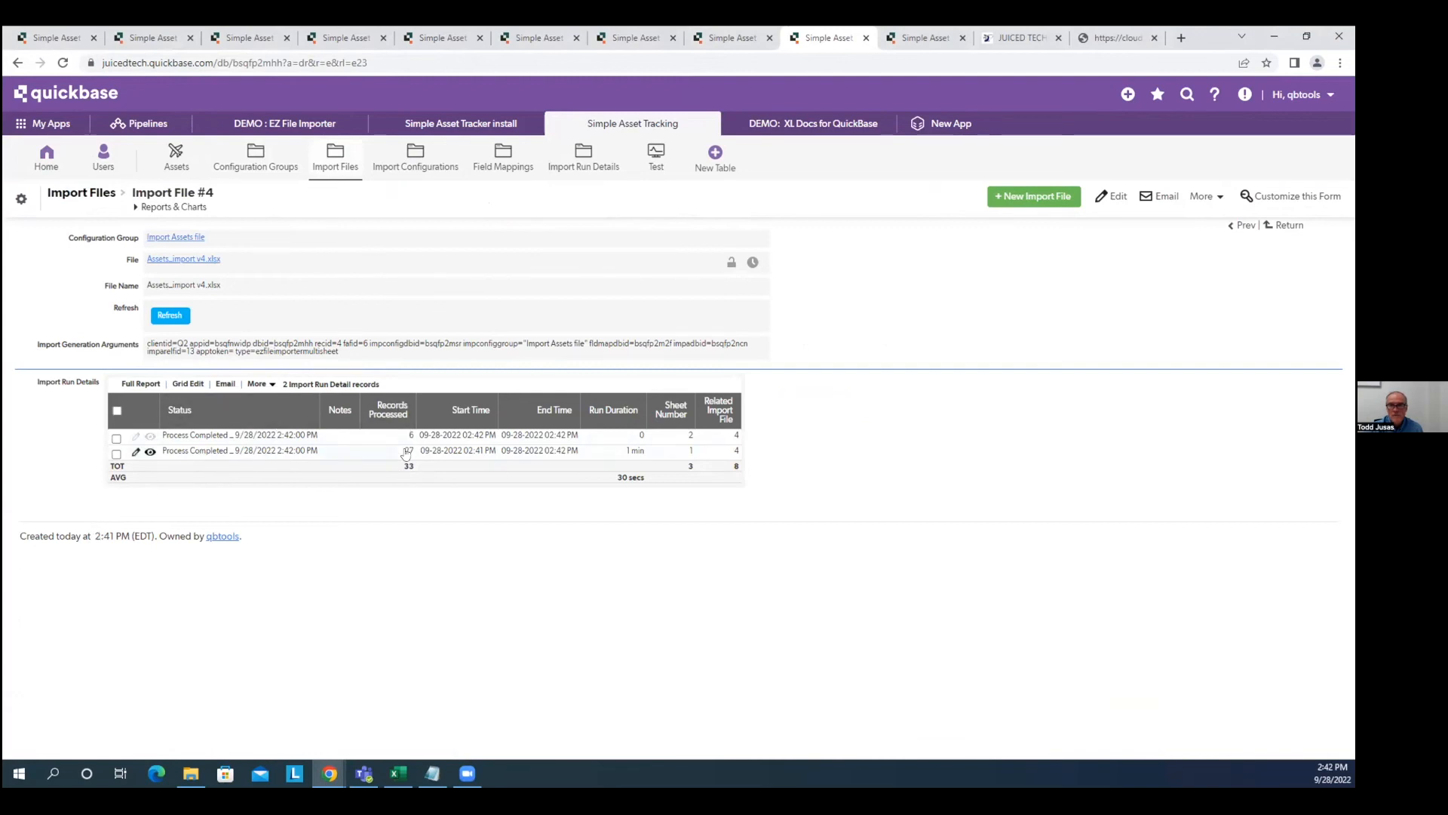
Check the Test records, then scroll through the 27-asset Assets by Status report.
{"action": "left_click", "coordinate": [654, 160]}
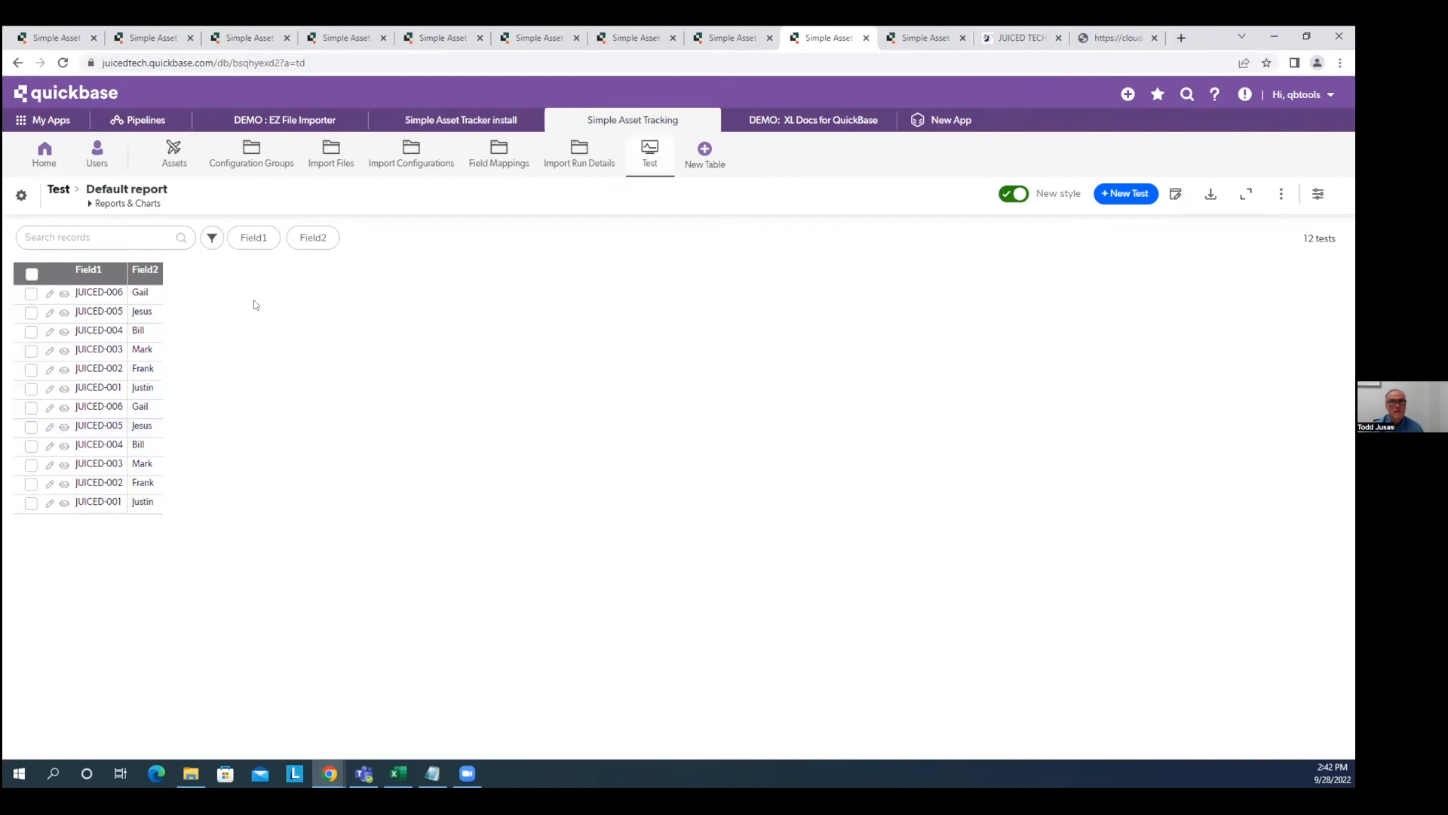
{"action": "left_click", "coordinate": [171, 164]}
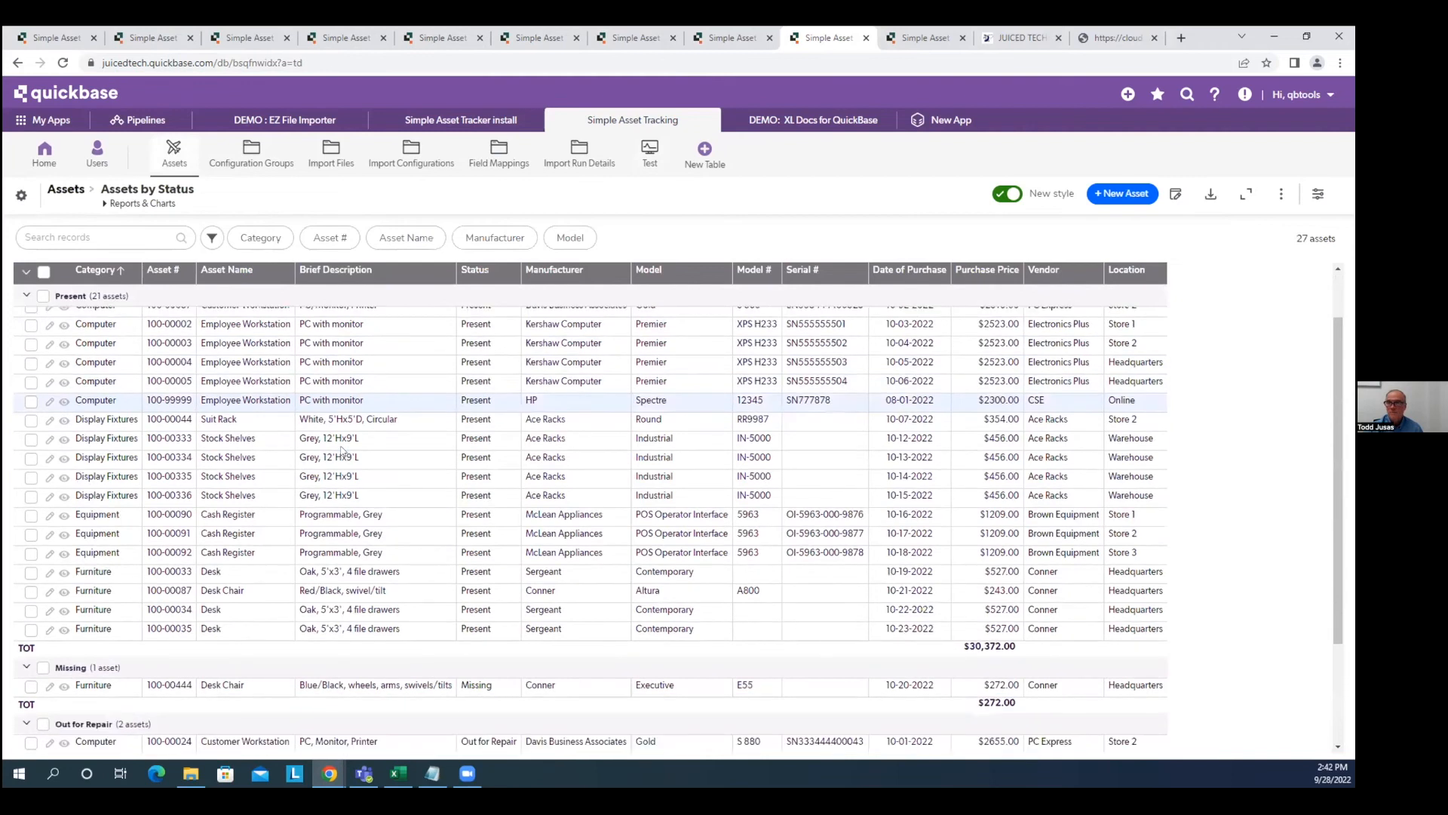
{"action": "scroll", "coordinate": [341, 451], "scroll_direction": "down", "scroll_amount": 2}
{"action": "scroll", "coordinate": [408, 453], "scroll_direction": "up", "scroll_amount": 3}
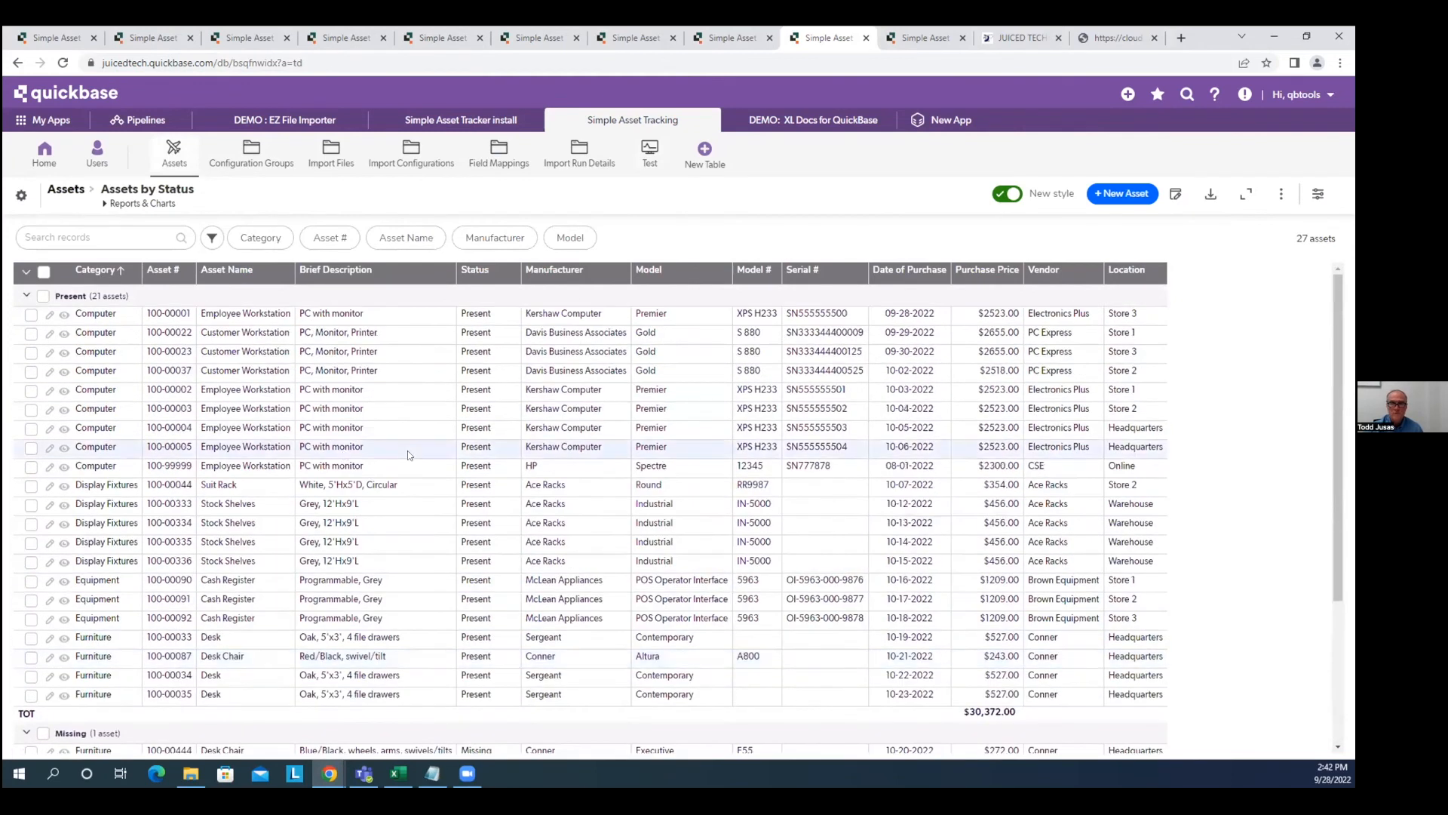
{"action": "scroll", "coordinate": [453, 434], "scroll_direction": "down", "scroll_amount": 3}
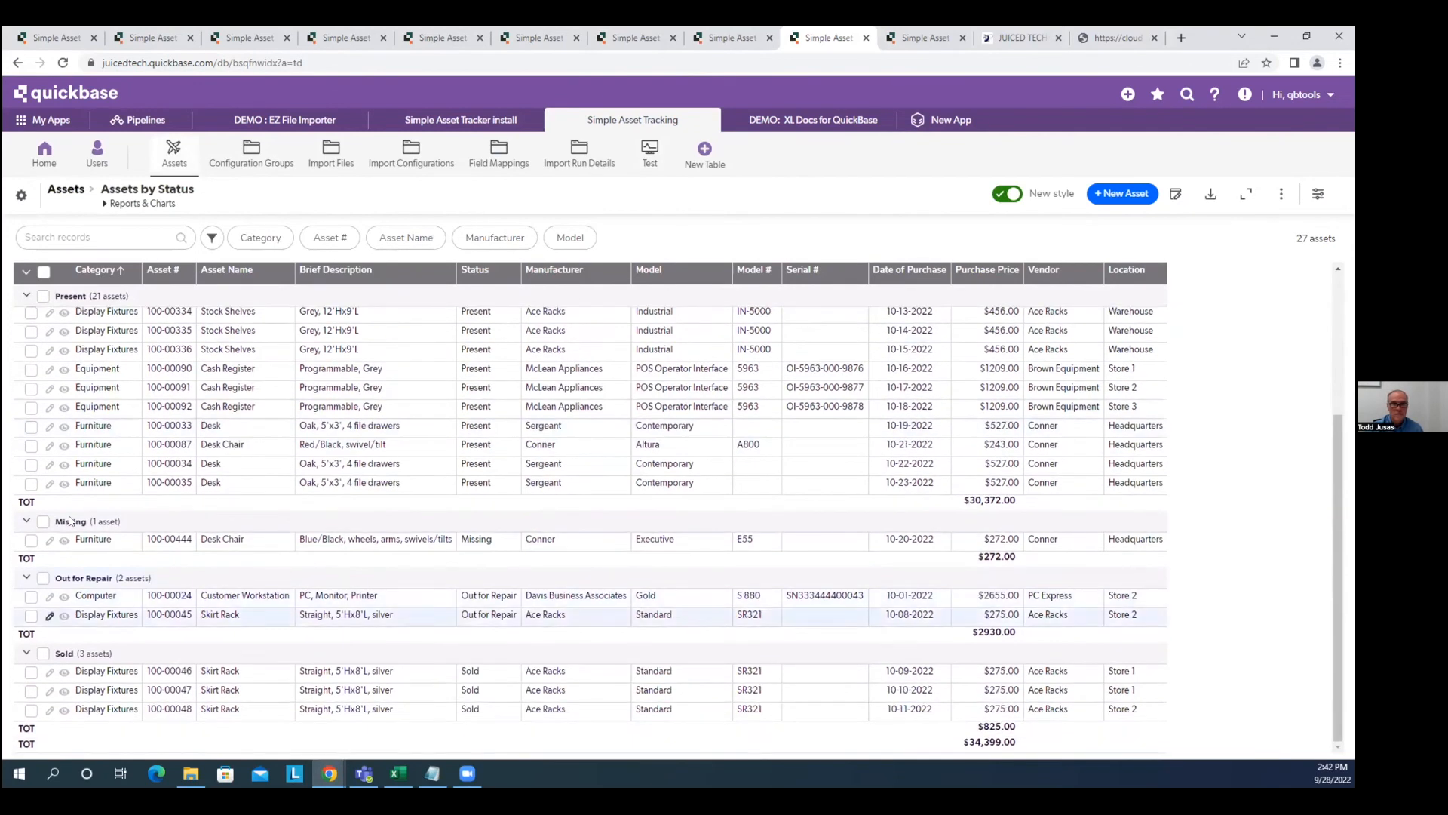
{"action": "scroll", "coordinate": [452, 422], "scroll_direction": "up", "scroll_amount": 4}
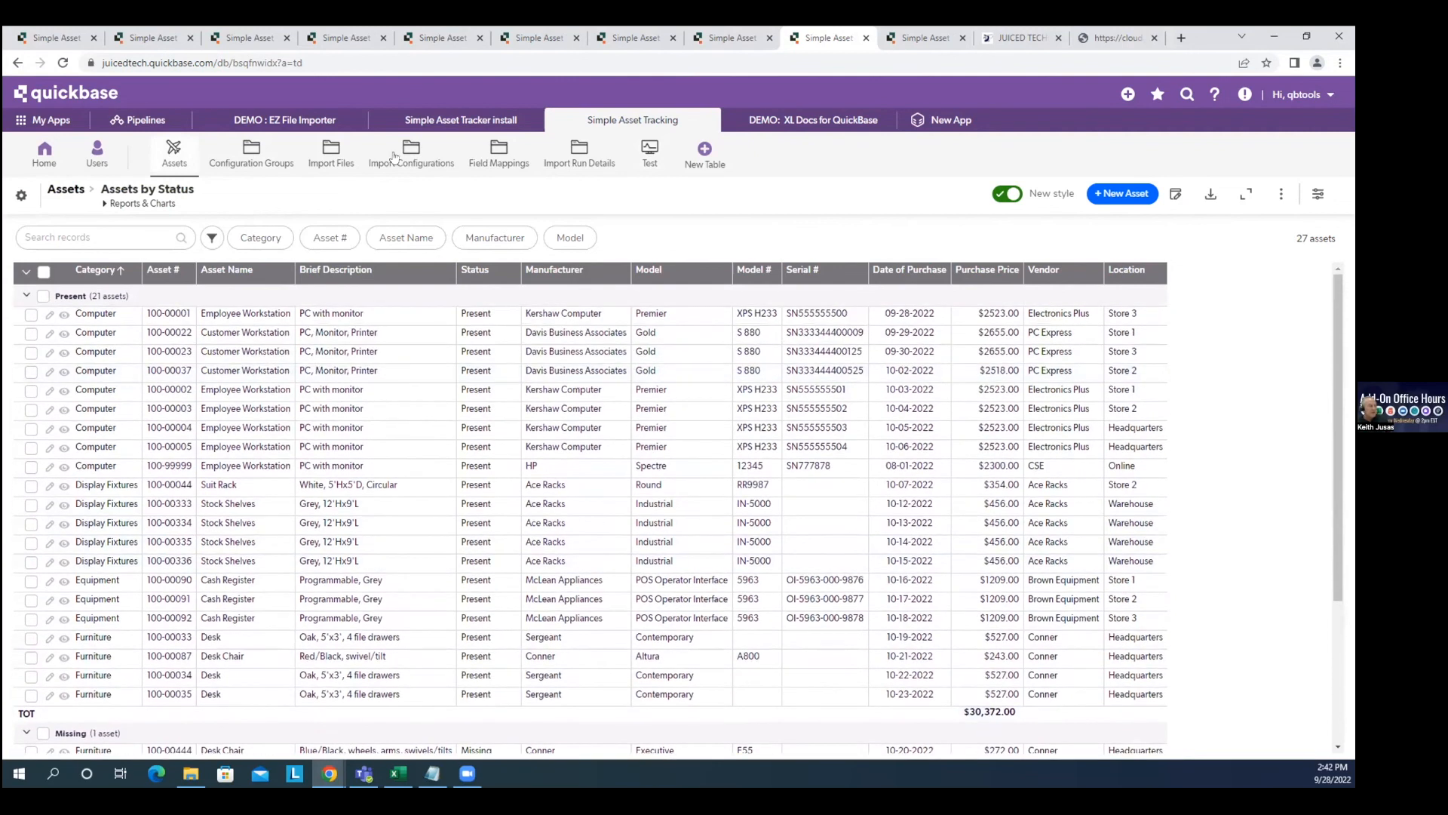
Open the Assets excel file import configuration in the Import Assets file group for editing.
{"action": "left_click", "coordinate": [311, 153]}
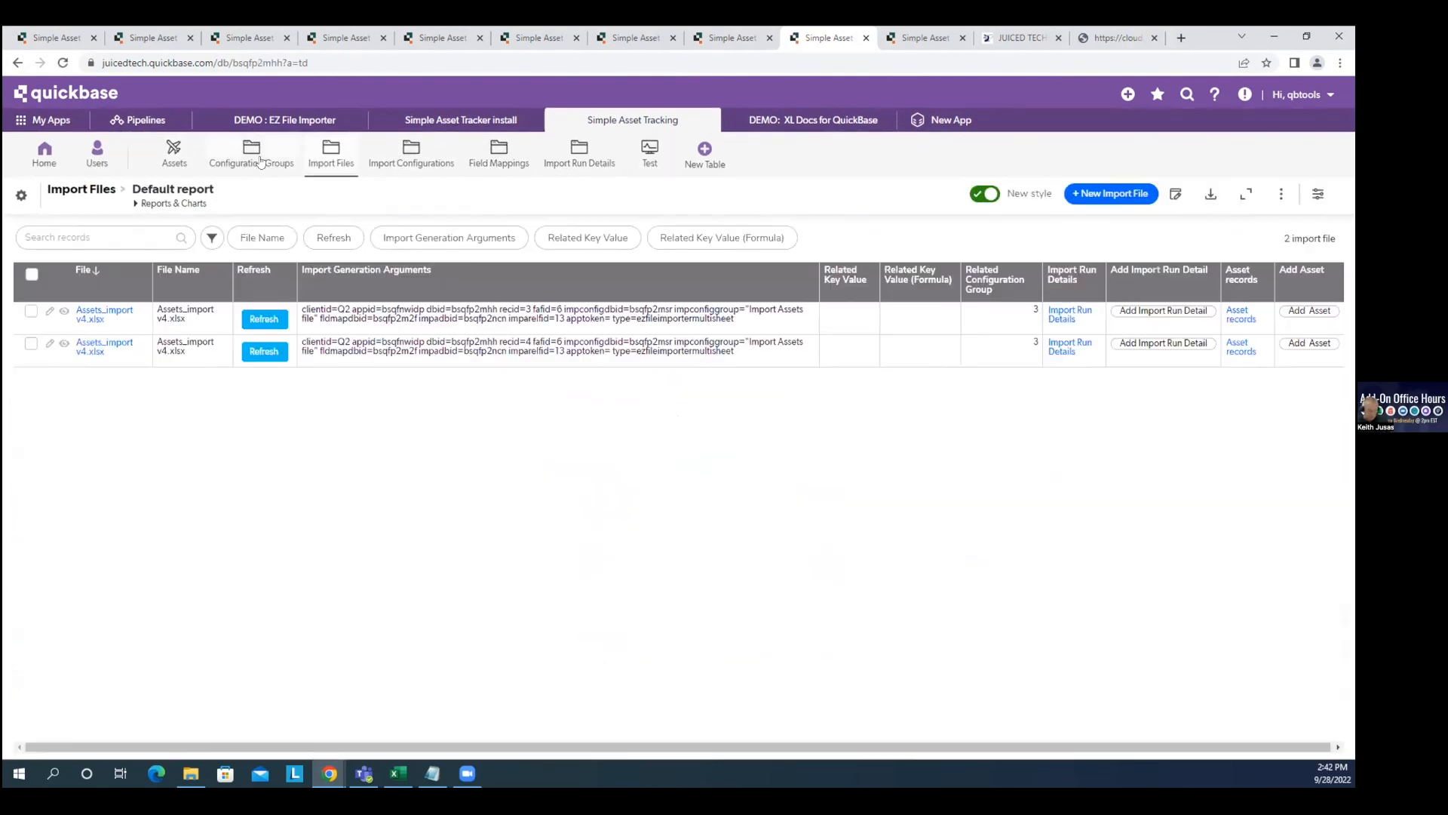
{"action": "left_click", "coordinate": [215, 160]}
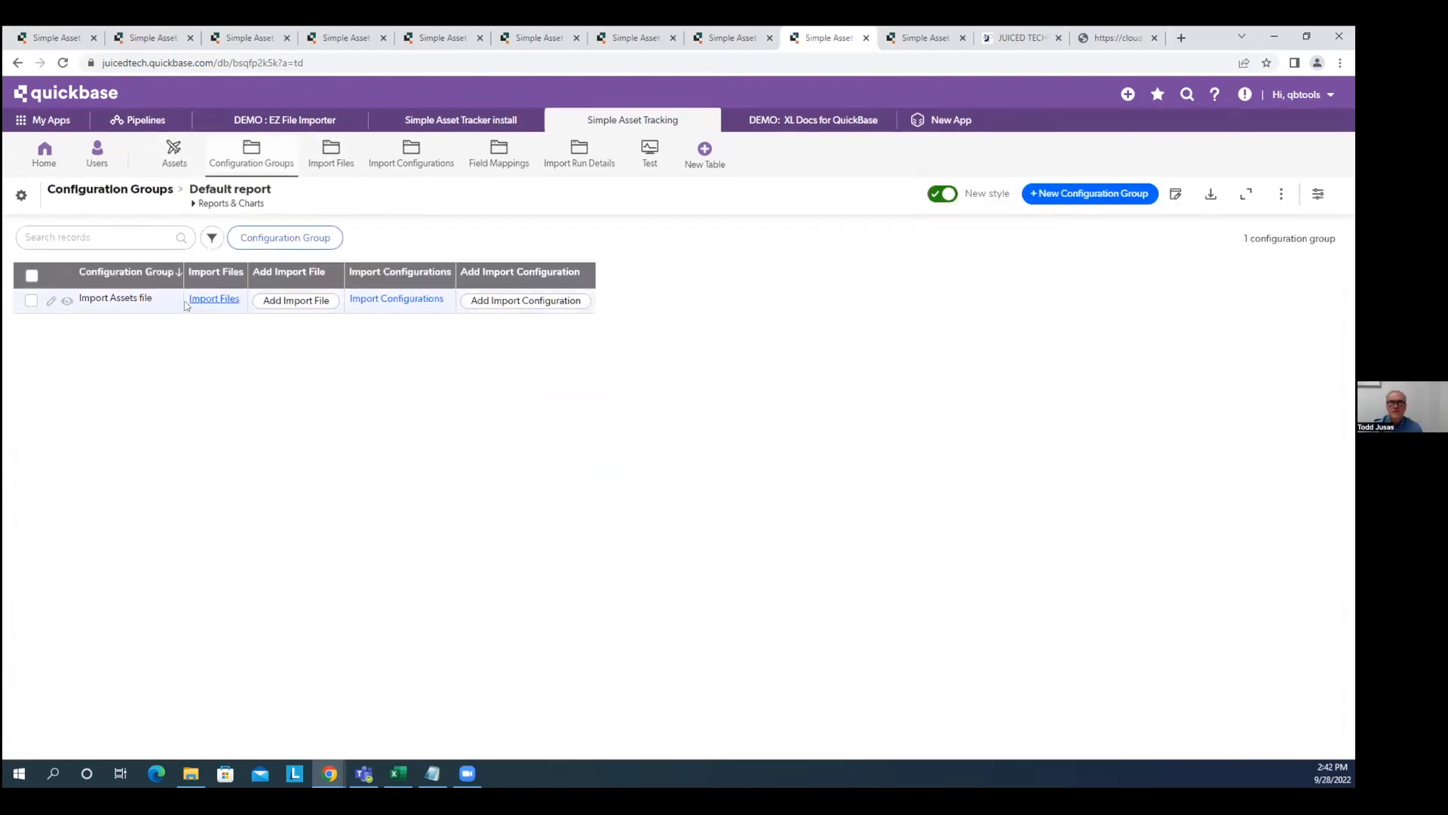
{"action": "left_click", "coordinate": [67, 300]}
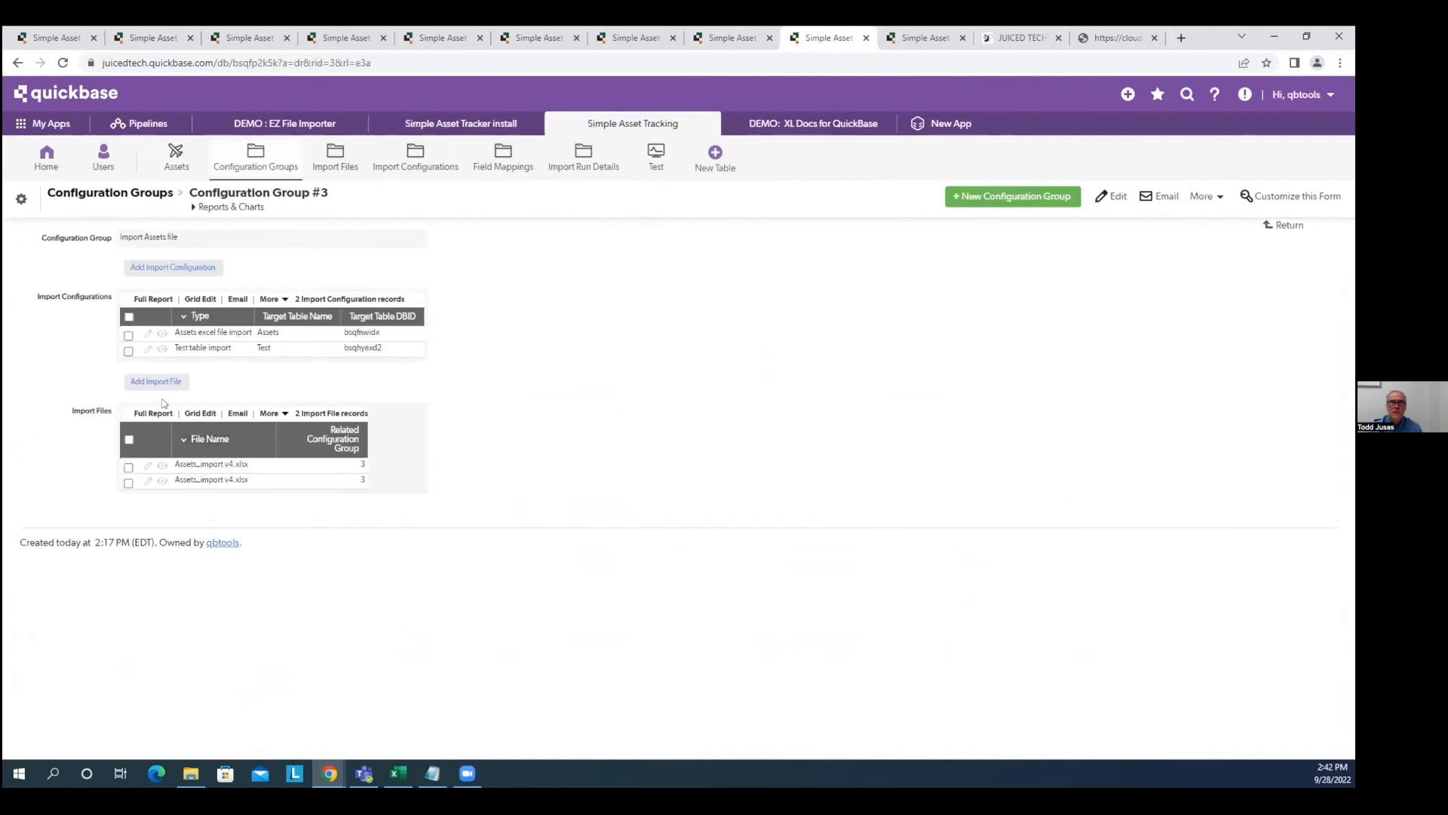
{"action": "left_click", "coordinate": [146, 336]}
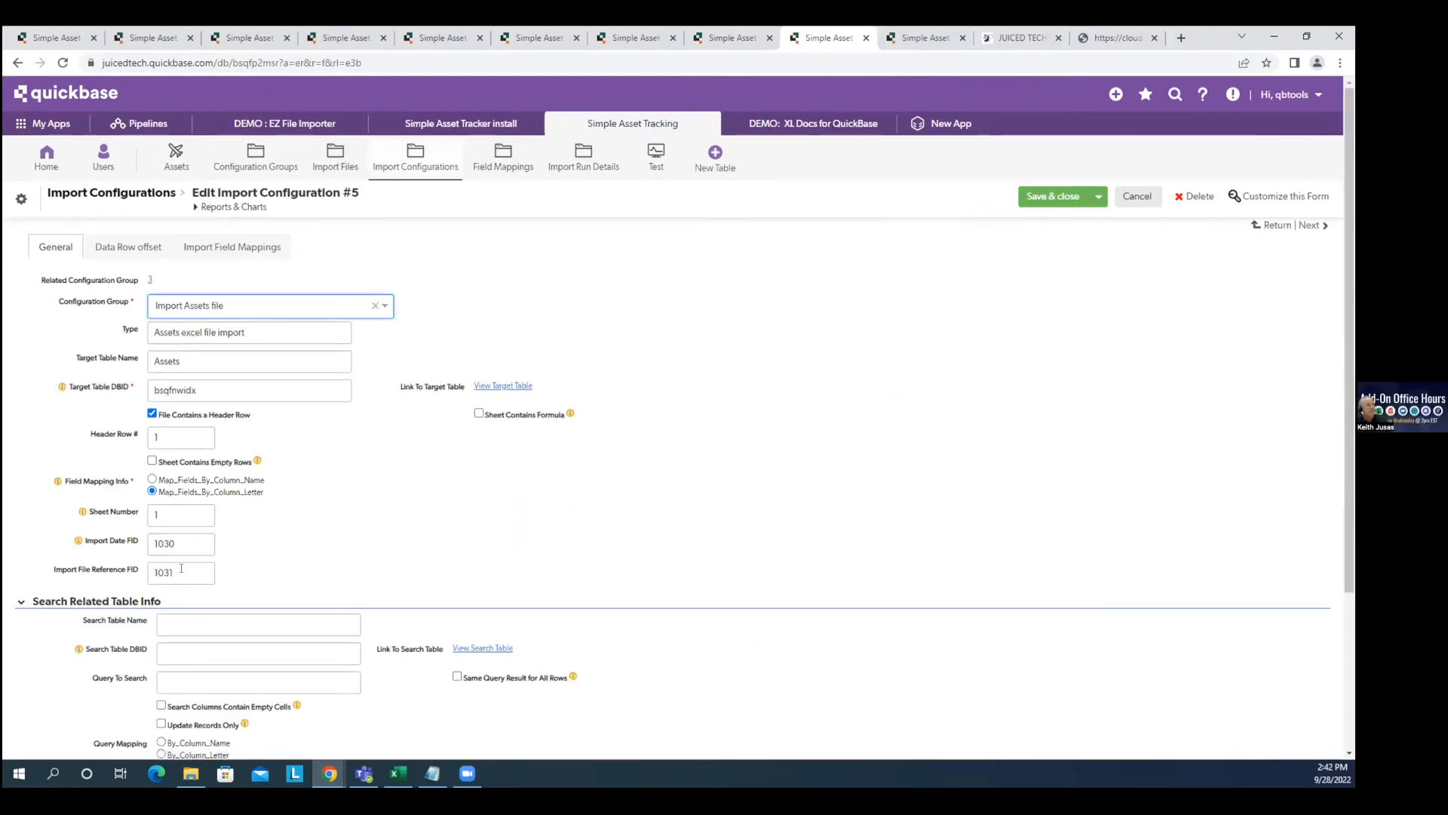
Review the Import File Reference FID value 1031, then show the 14 column-to-field mappings.
{"action": "left_click", "coordinate": [180, 570]}
{"action": "key", "text": "ctrl+a"}
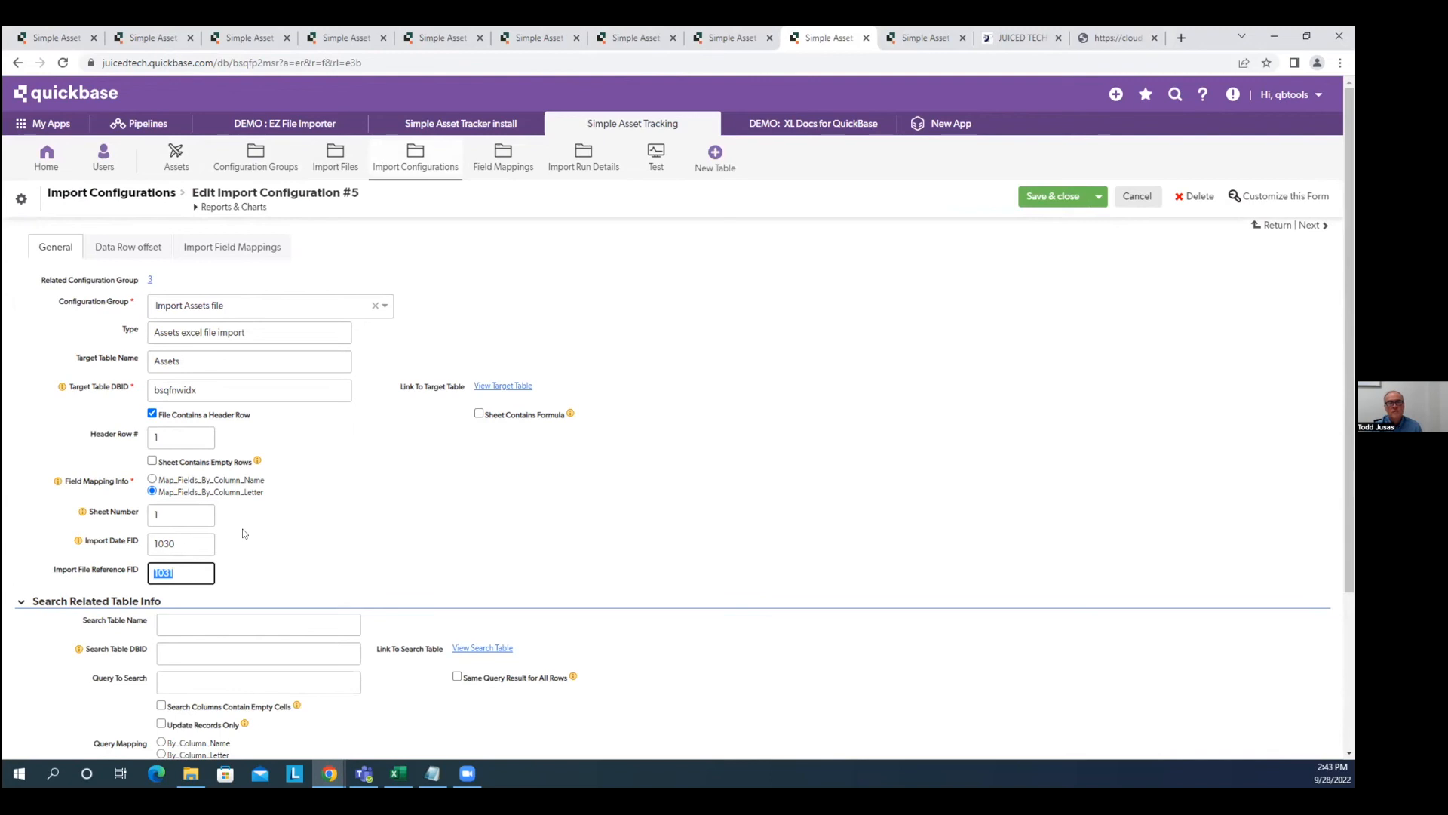
{"action": "left_click", "coordinate": [193, 572]}
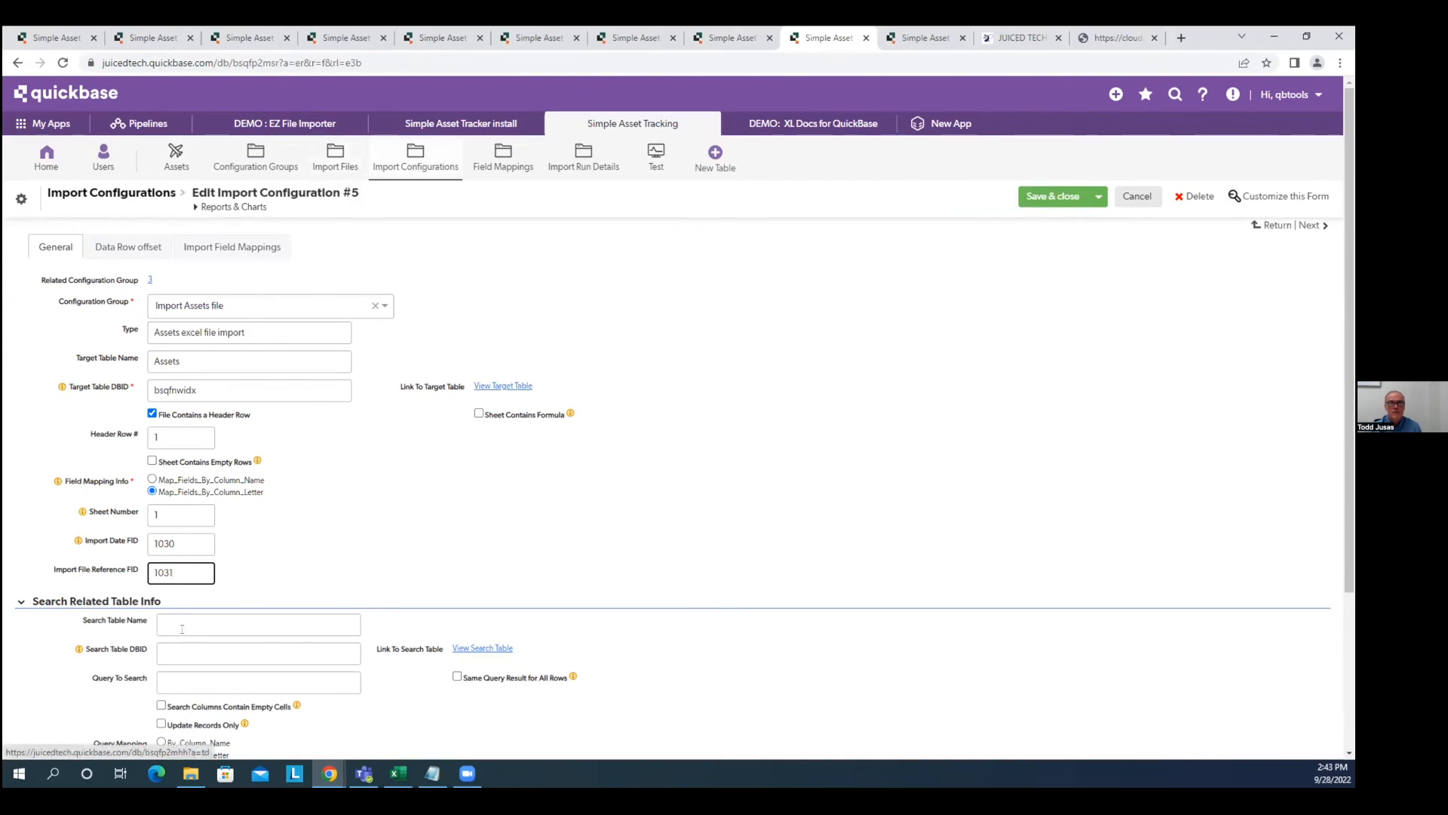
{"action": "double_click", "coordinate": [179, 571]}
{"action": "left_click", "coordinate": [227, 559]}
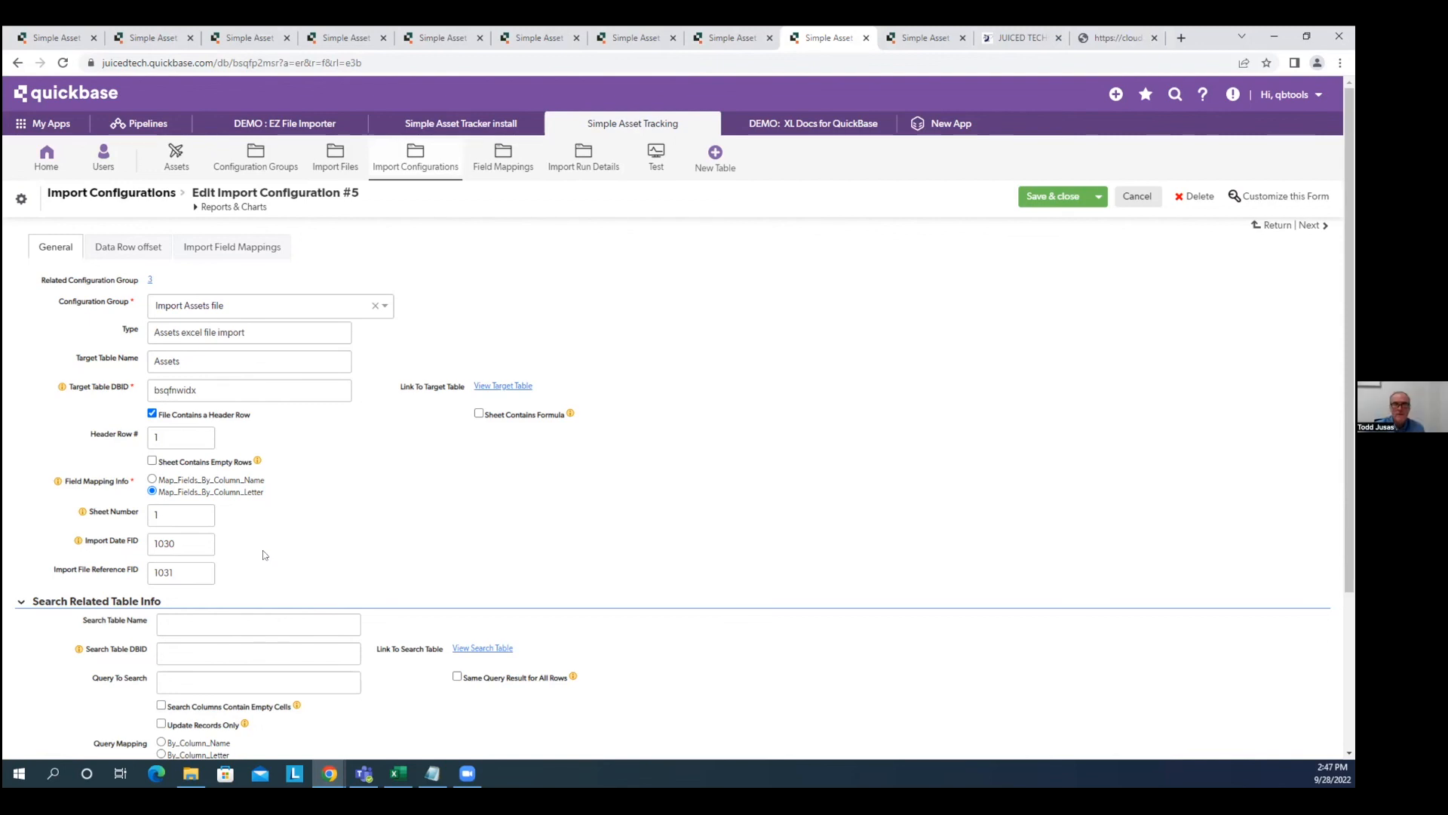
{"action": "left_click", "coordinate": [270, 240]}
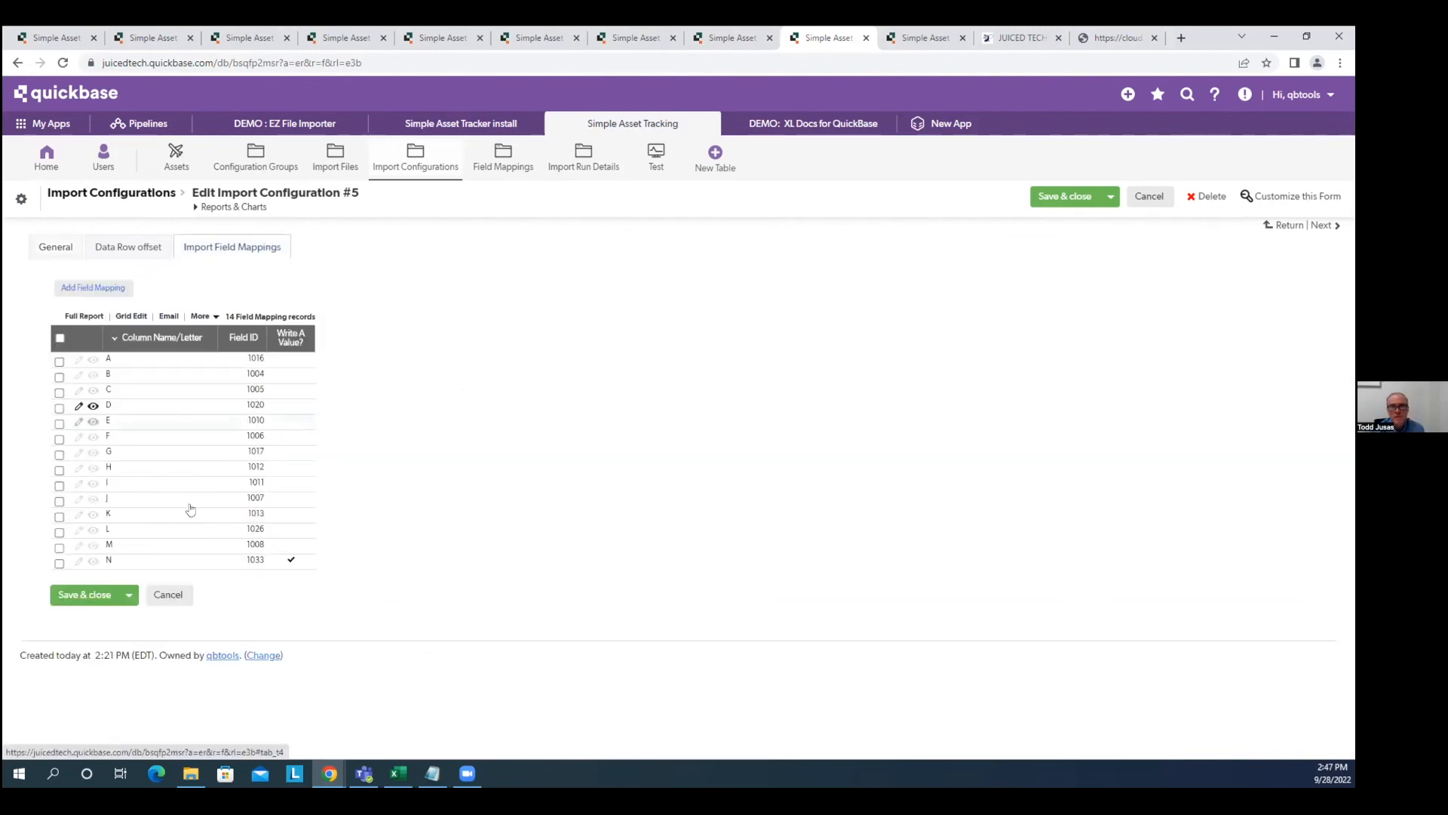
Change column N's Value To Write from TESTING 123 to ON HOLD and save.
{"action": "left_click", "coordinate": [77, 562]}
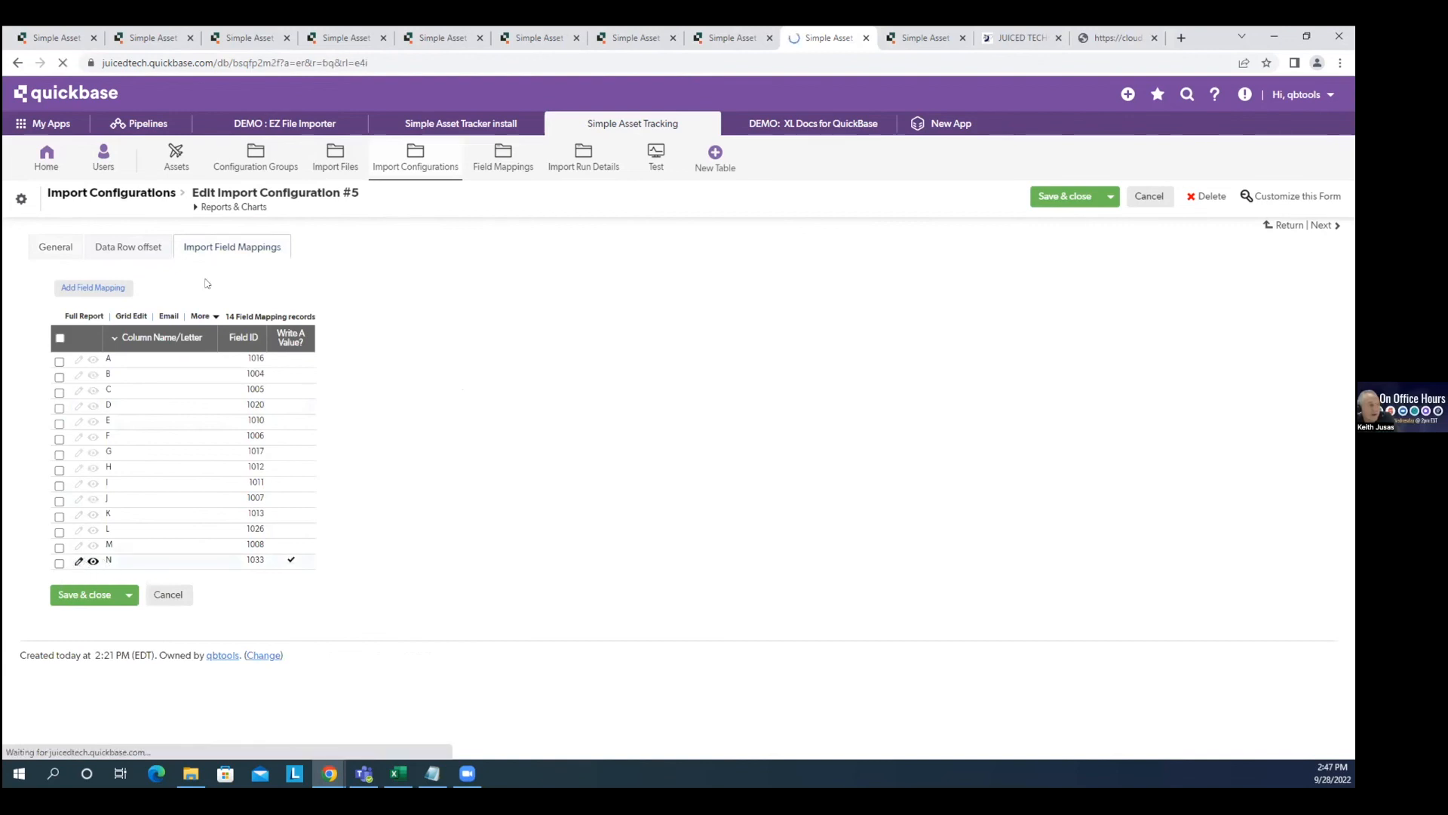
{"action": "left_click_drag", "start_coordinate": [448, 267], "coordinate": [337, 285]}
{"action": "type", "text": "ON HOLD"}
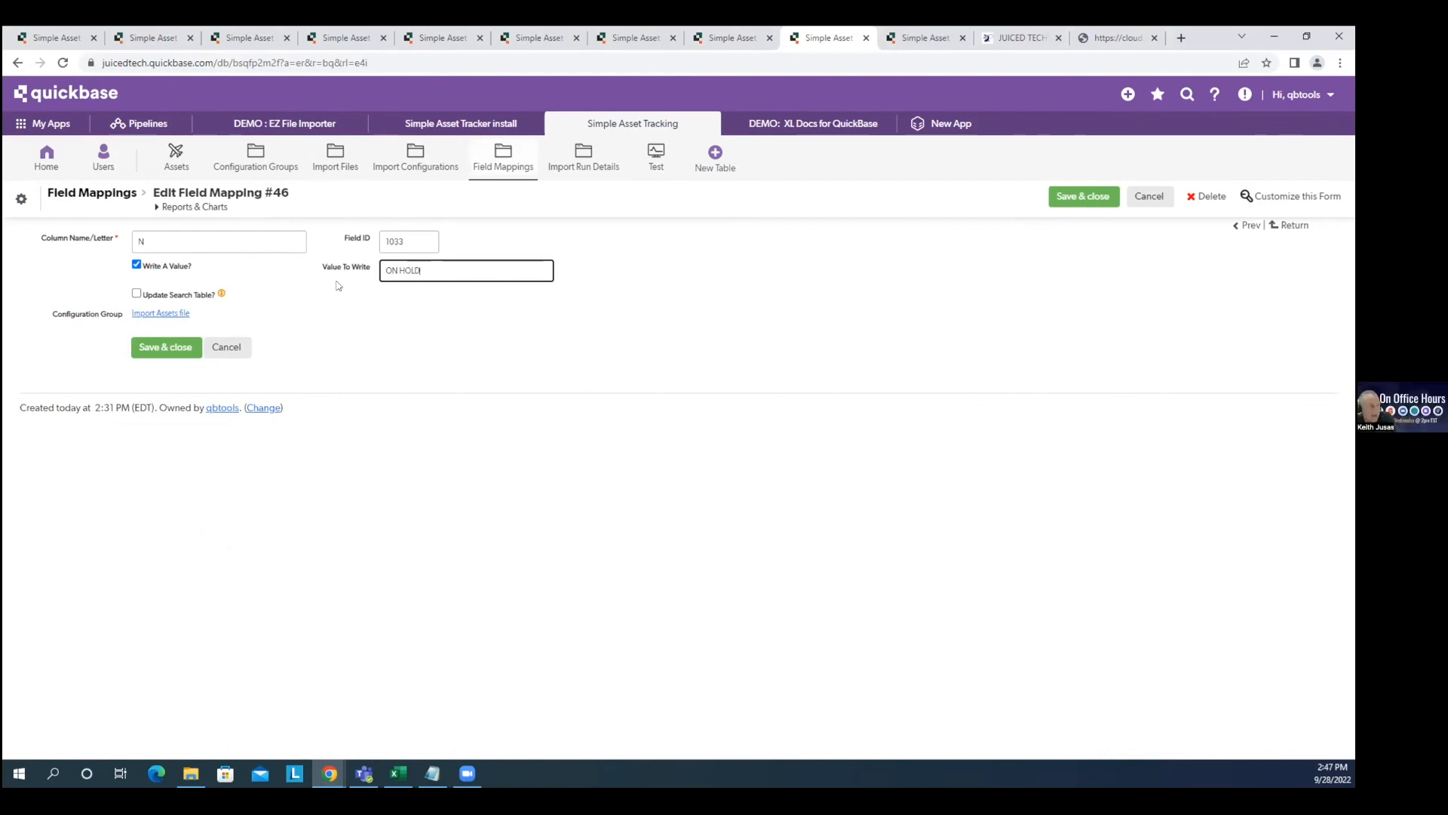
{"action": "left_click", "coordinate": [160, 349]}
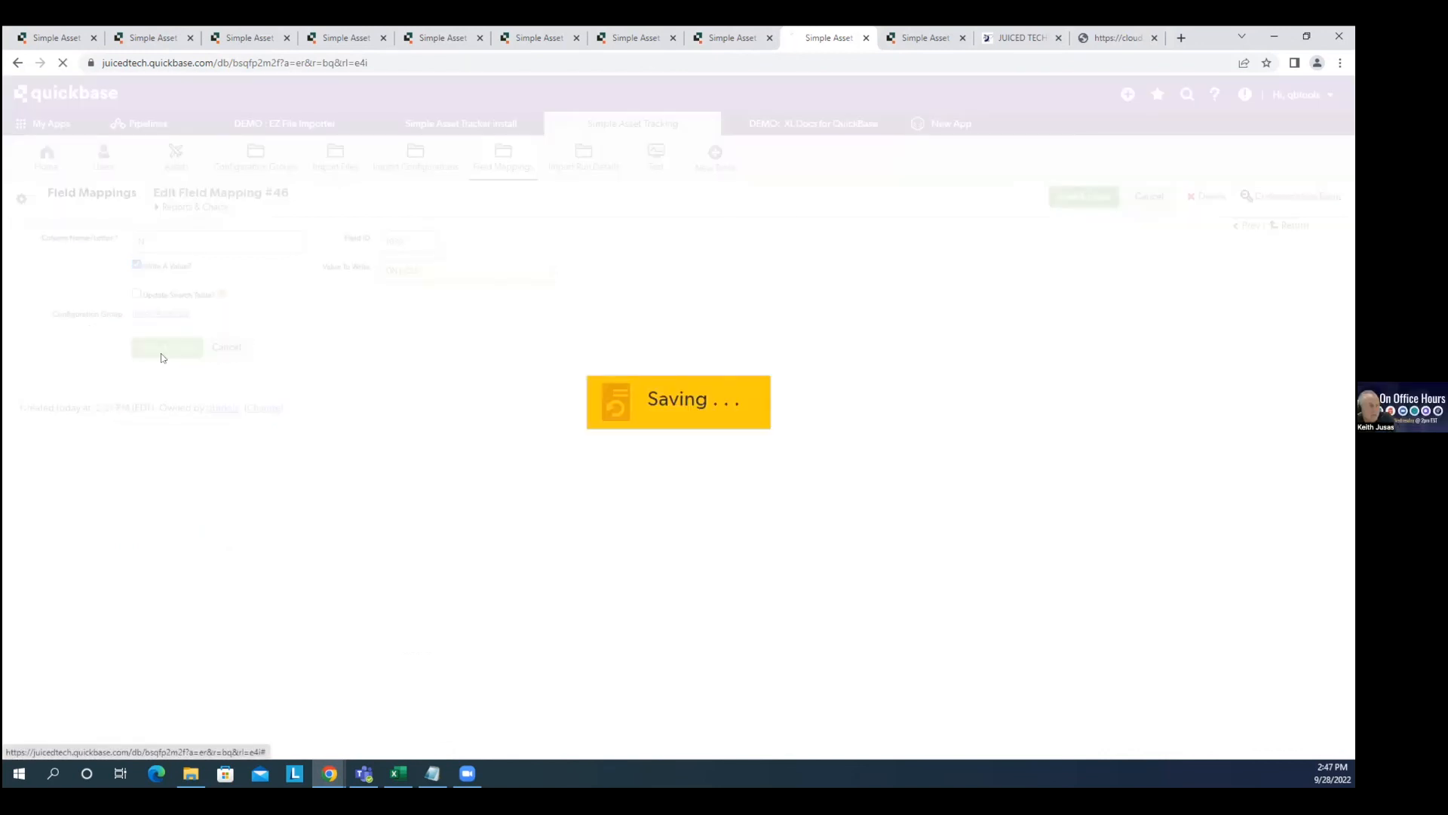